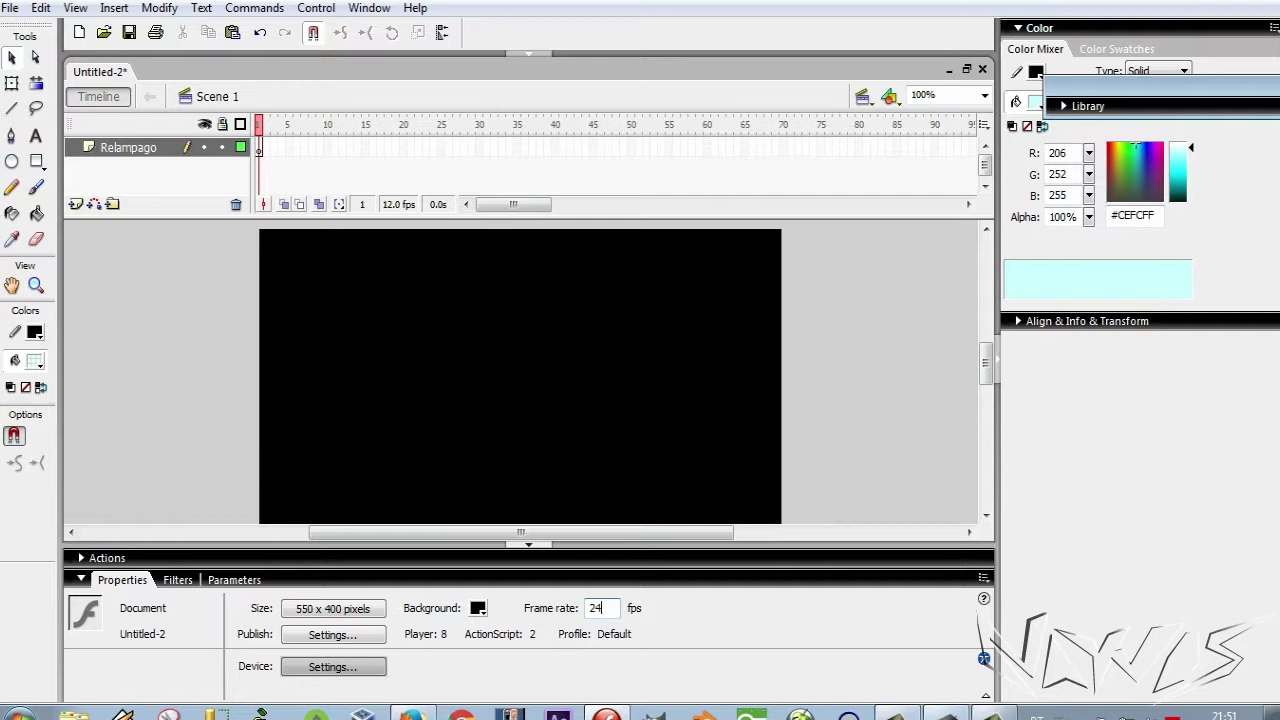
Step: Set the frame rate to 24 fps and brush a thick white zigzag lightning bolt with a forked end on frame 1
{"action": "key", "text": "Return"}
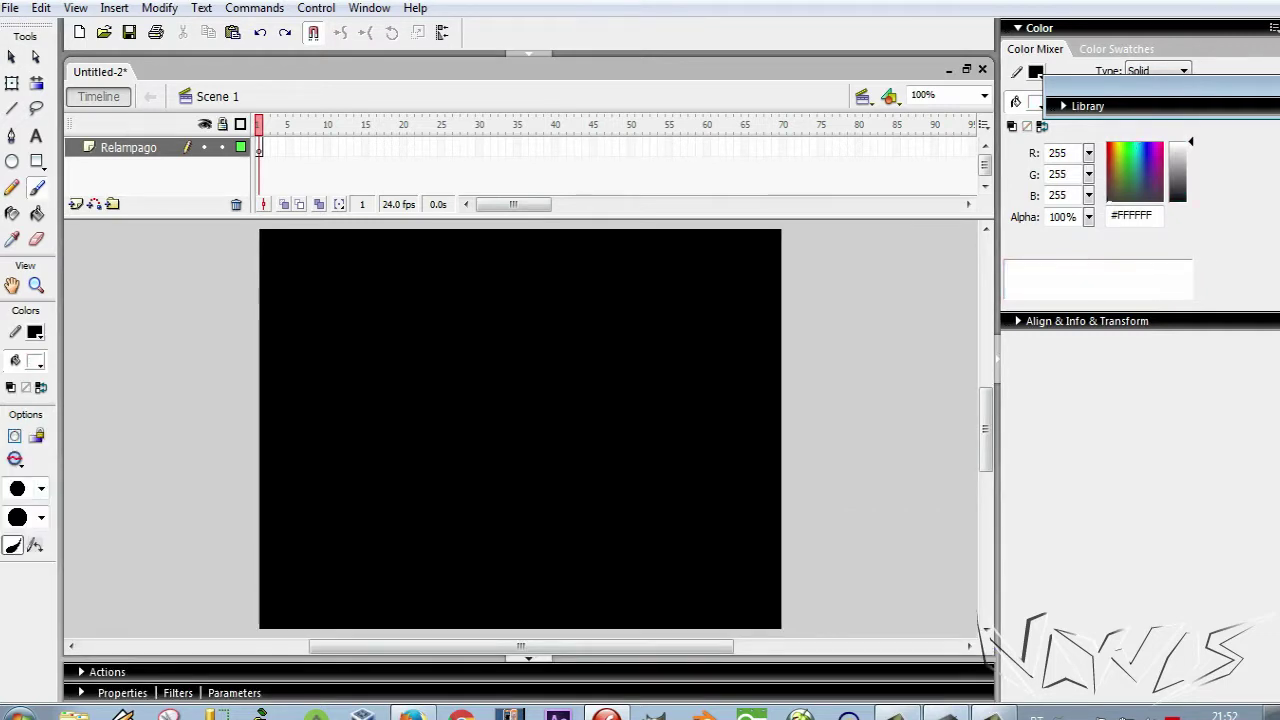
{"action": "left_click", "coordinate": [15, 458]}
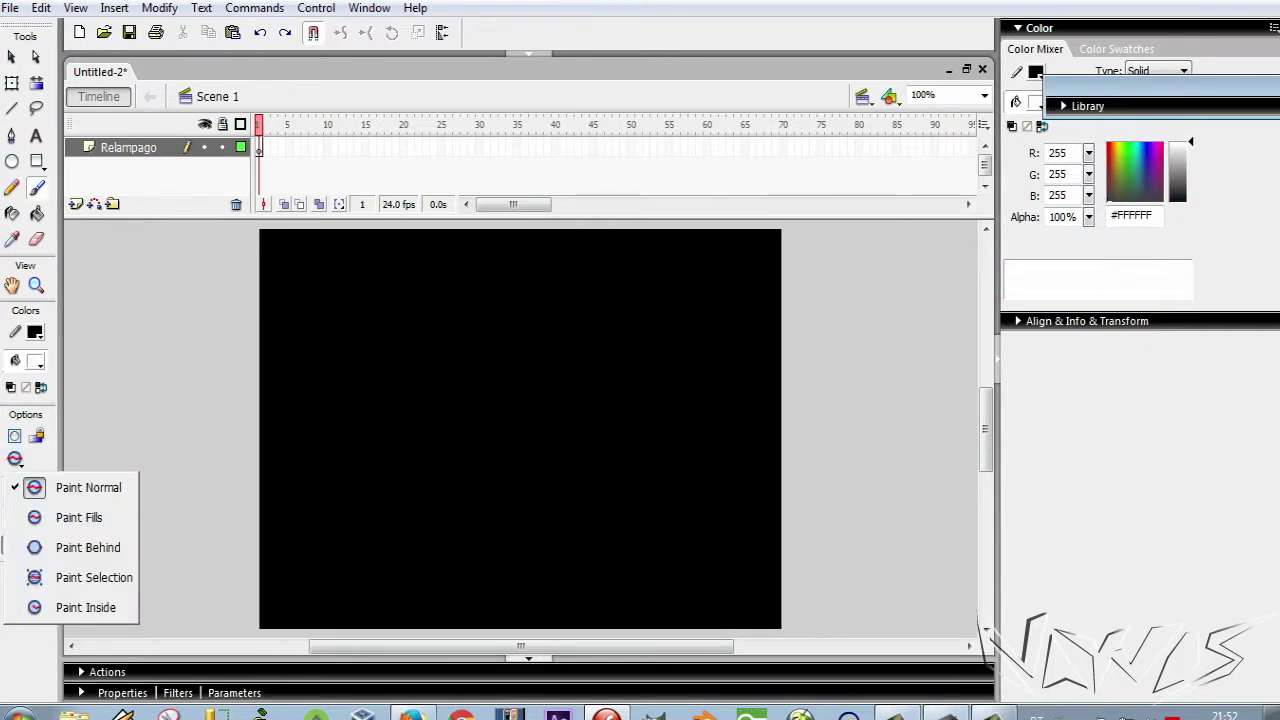
{"action": "key", "text": "Escape"}
{"action": "mouse_move", "coordinate": [416, 228]}
{"action": "left_mouse_down"}
{"action": "mouse_move", "coordinate": [513, 285]}
{"action": "mouse_move", "coordinate": [444, 390]}
{"action": "mouse_move", "coordinate": [595, 399]}
{"action": "mouse_move", "coordinate": [552, 487]}
{"action": "left_mouse_up"}
{"action": "left_click_drag", "start_coordinate": [578, 434], "coordinate": [598, 492]}
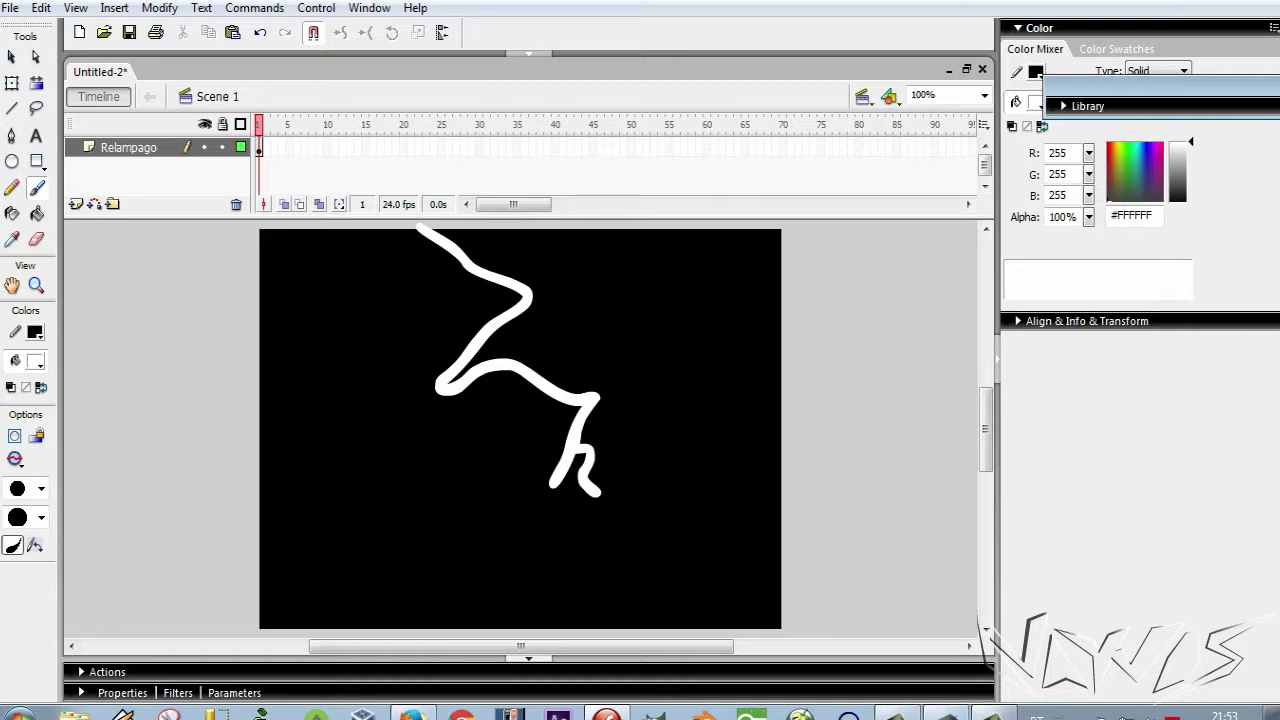
Step: Paint thin, jagged white branches alongside the bolt in frame 1, using a smaller brush size
{"action": "scroll", "coordinate": [473, 300], "scroll_direction": "up", "scroll_amount": 3}
{"action": "scroll", "coordinate": [520, 428], "scroll_direction": "up", "scroll_amount": 3}
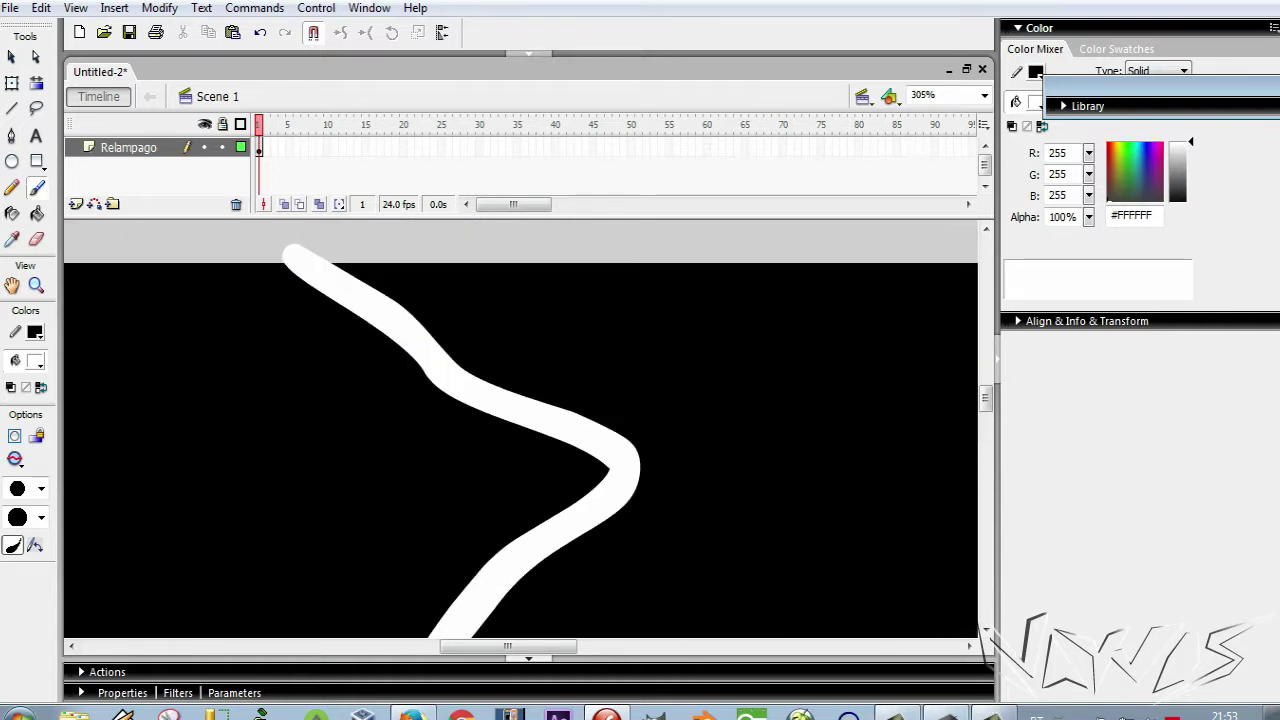
{"action": "left_click", "coordinate": [41, 488]}
{"action": "left_click", "coordinate": [17, 290]}
{"action": "mouse_move", "coordinate": [308, 286]}
{"action": "left_mouse_down"}
{"action": "mouse_move", "coordinate": [335, 424]}
{"action": "mouse_move", "coordinate": [452, 446]}
{"action": "mouse_move", "coordinate": [485, 522]}
{"action": "left_mouse_up"}
{"action": "mouse_move", "coordinate": [538, 566]}
{"action": "left_mouse_down"}
{"action": "mouse_move", "coordinate": [583, 575]}
{"action": "mouse_move", "coordinate": [664, 512]}
{"action": "mouse_move", "coordinate": [618, 635]}
{"action": "left_mouse_up"}
{"action": "left_click_drag", "start_coordinate": [985, 398], "coordinate": [985, 415]}
{"action": "mouse_move", "coordinate": [515, 478]}
{"action": "left_mouse_down"}
{"action": "mouse_move", "coordinate": [598, 560]}
{"action": "mouse_move", "coordinate": [730, 605]}
{"action": "left_mouse_up"}
{"action": "scroll", "coordinate": [985, 415], "scroll_direction": "down", "scroll_amount": 3}
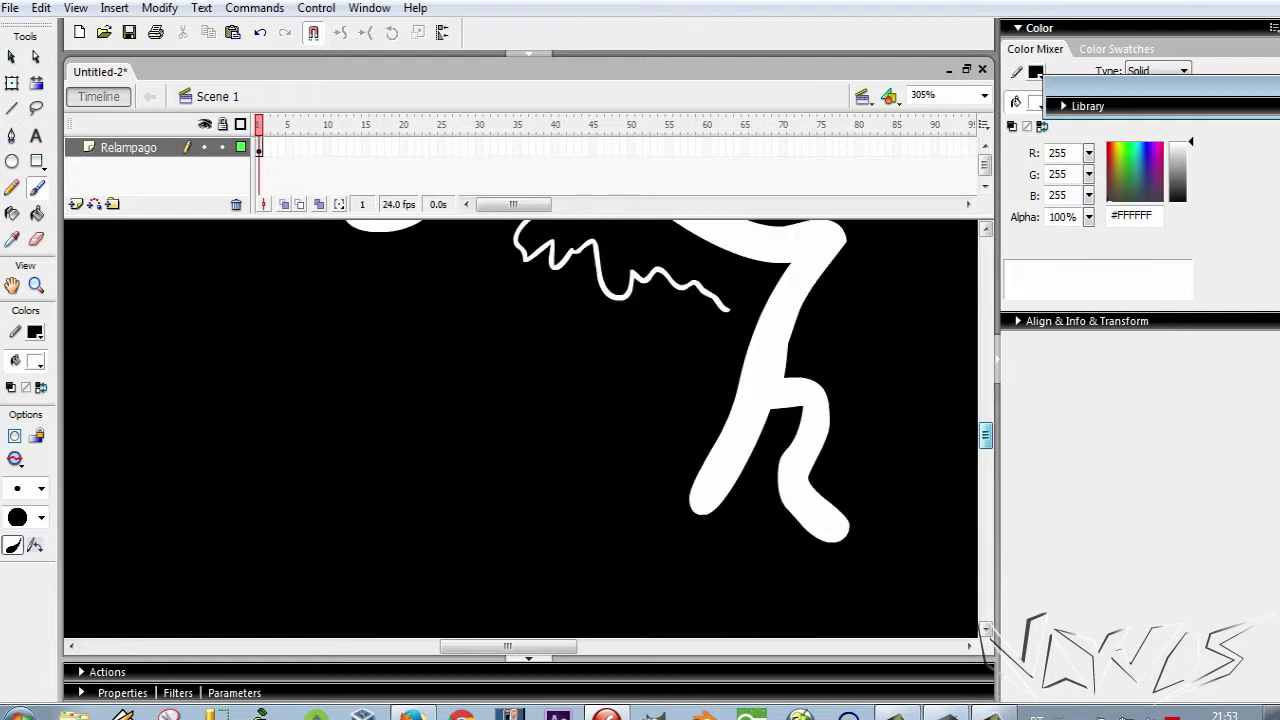
{"action": "mouse_move", "coordinate": [806, 324]}
{"action": "left_mouse_down"}
{"action": "mouse_move", "coordinate": [901, 452]}
{"action": "mouse_move", "coordinate": [877, 503]}
{"action": "mouse_move", "coordinate": [925, 507]}
{"action": "left_mouse_up"}
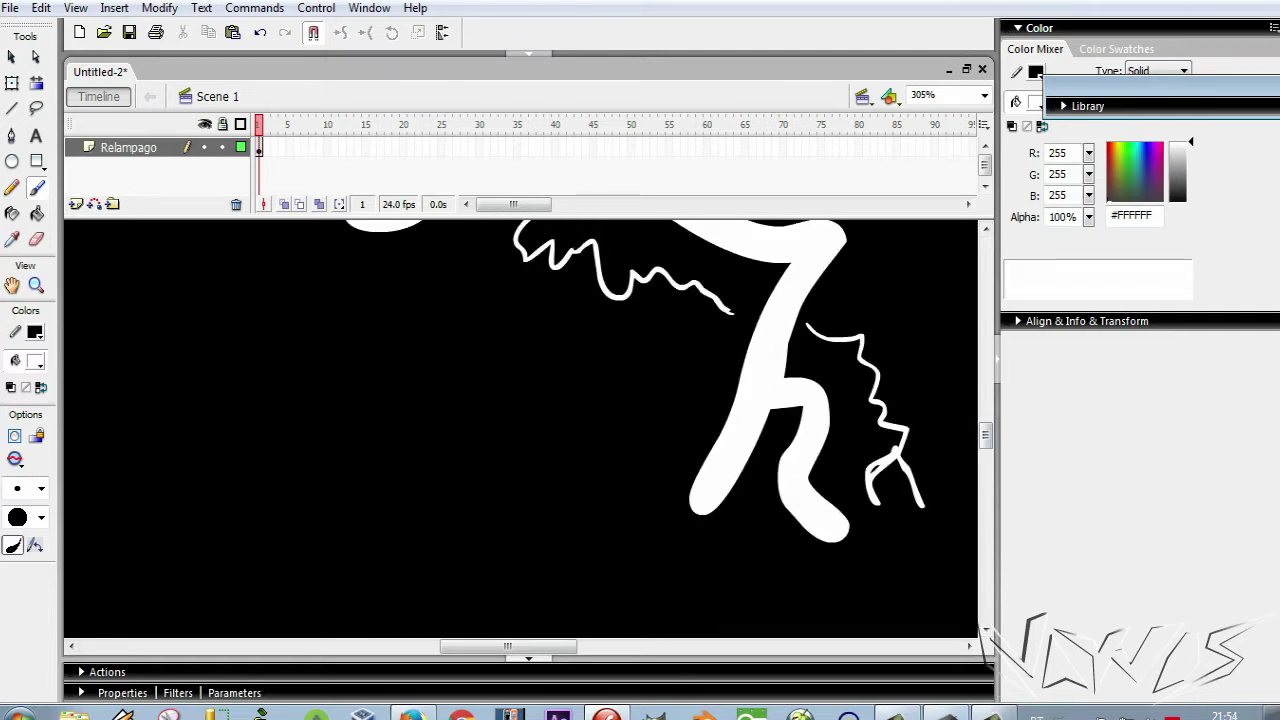
{"action": "scroll", "coordinate": [520, 428], "scroll_direction": "down", "scroll_amount": 4}
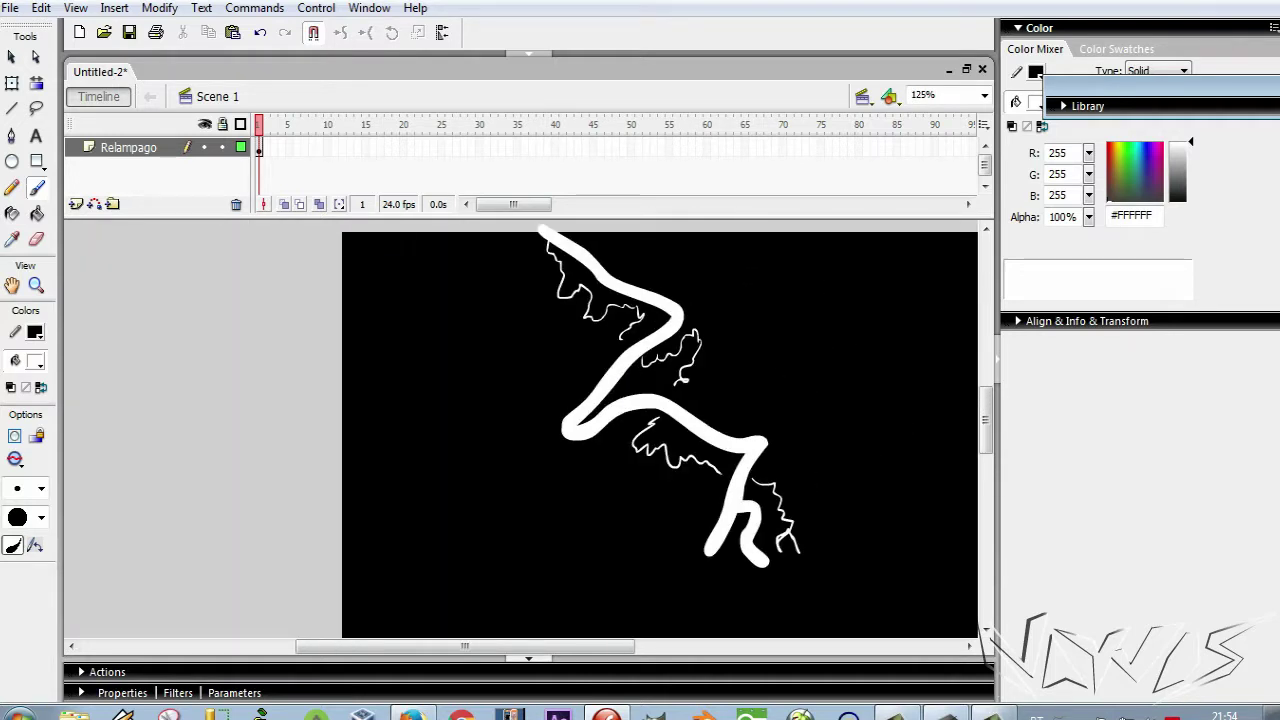
Step: With onion skin outlines on, insert a blank keyframe at frame 2 and paint a second thick bolt with a forked base using a larger brush
{"action": "left_click", "coordinate": [299, 204]}
{"action": "key", "text": "F7"}
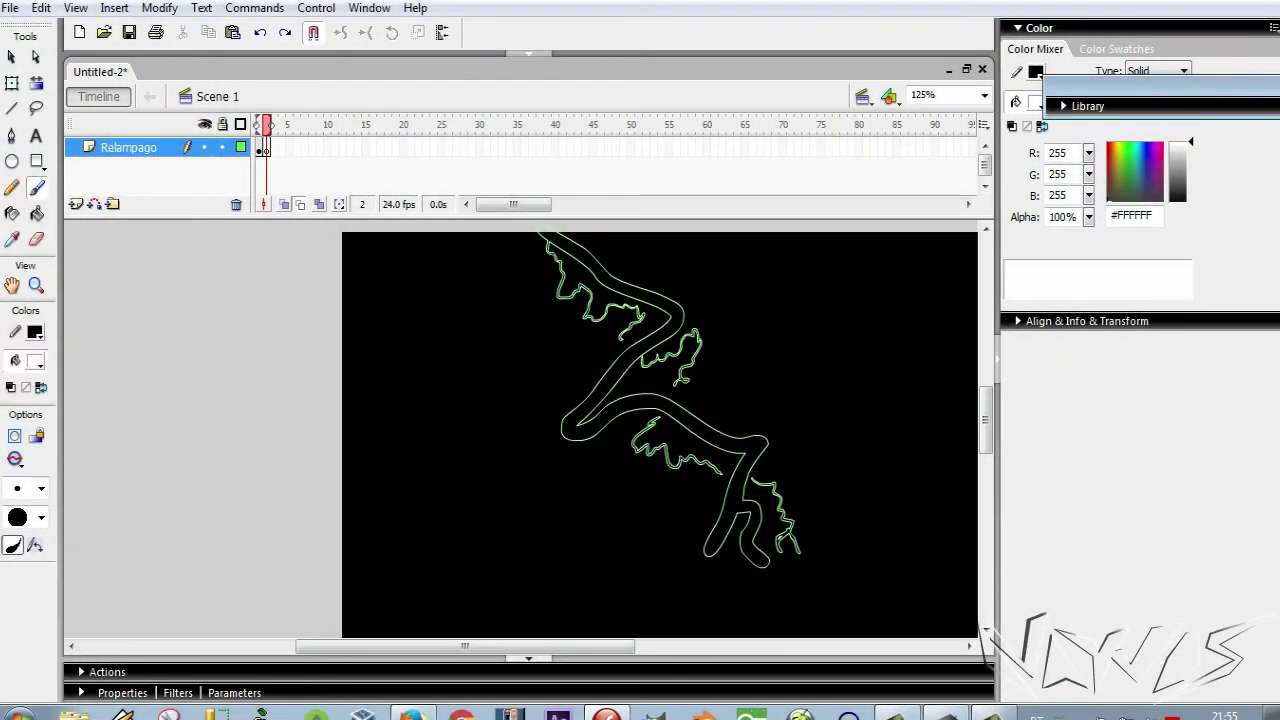
{"action": "mouse_move", "coordinate": [620, 228]}
{"action": "left_mouse_down"}
{"action": "mouse_move", "coordinate": [596, 322]}
{"action": "mouse_move", "coordinate": [600, 390]}
{"action": "left_mouse_up"}
{"action": "key", "text": "ctrl+z"}
{"action": "left_click", "coordinate": [41, 488]}
{"action": "left_click", "coordinate": [25, 358]}
{"action": "left_click_drag", "start_coordinate": [605, 240], "coordinate": [627, 316]}
{"action": "key", "text": "ctrl+z"}
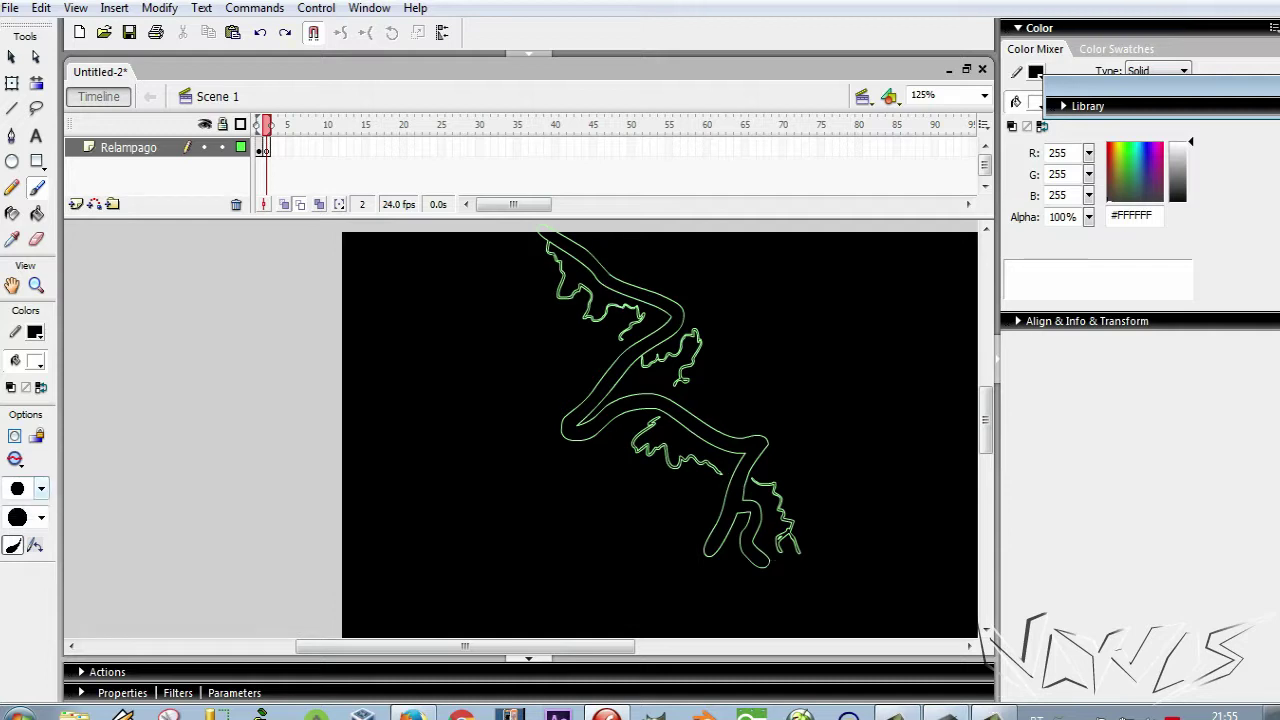
{"action": "mouse_move", "coordinate": [612, 232]}
{"action": "left_mouse_down"}
{"action": "mouse_move", "coordinate": [609, 267]}
{"action": "mouse_move", "coordinate": [652, 350]}
{"action": "mouse_move", "coordinate": [710, 420]}
{"action": "mouse_move", "coordinate": [724, 570]}
{"action": "mouse_move", "coordinate": [744, 614]}
{"action": "mouse_move", "coordinate": [678, 607]}
{"action": "mouse_move", "coordinate": [772, 598]}
{"action": "left_mouse_up"}
{"action": "mouse_move", "coordinate": [667, 305]}
{"action": "left_mouse_down"}
{"action": "mouse_move", "coordinate": [622, 228]}
{"action": "mouse_move", "coordinate": [659, 338]}
{"action": "mouse_move", "coordinate": [715, 432]}
{"action": "left_mouse_up"}
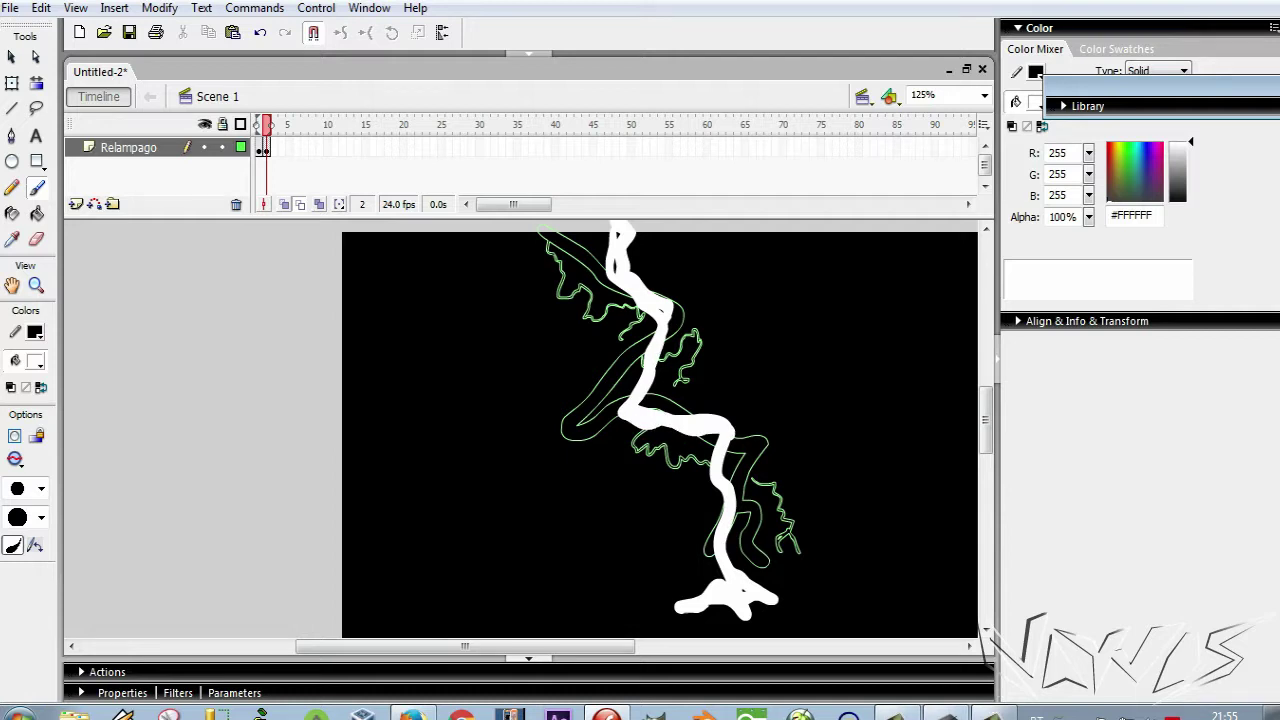
Step: Add a fork to the upper end of the frame 2 bolt and extend its tips at the middle bend and base
{"action": "mouse_move", "coordinate": [555, 228]}
{"action": "left_mouse_down"}
{"action": "mouse_move", "coordinate": [588, 265]}
{"action": "mouse_move", "coordinate": [680, 268]}
{"action": "mouse_move", "coordinate": [580, 226]}
{"action": "left_mouse_up"}
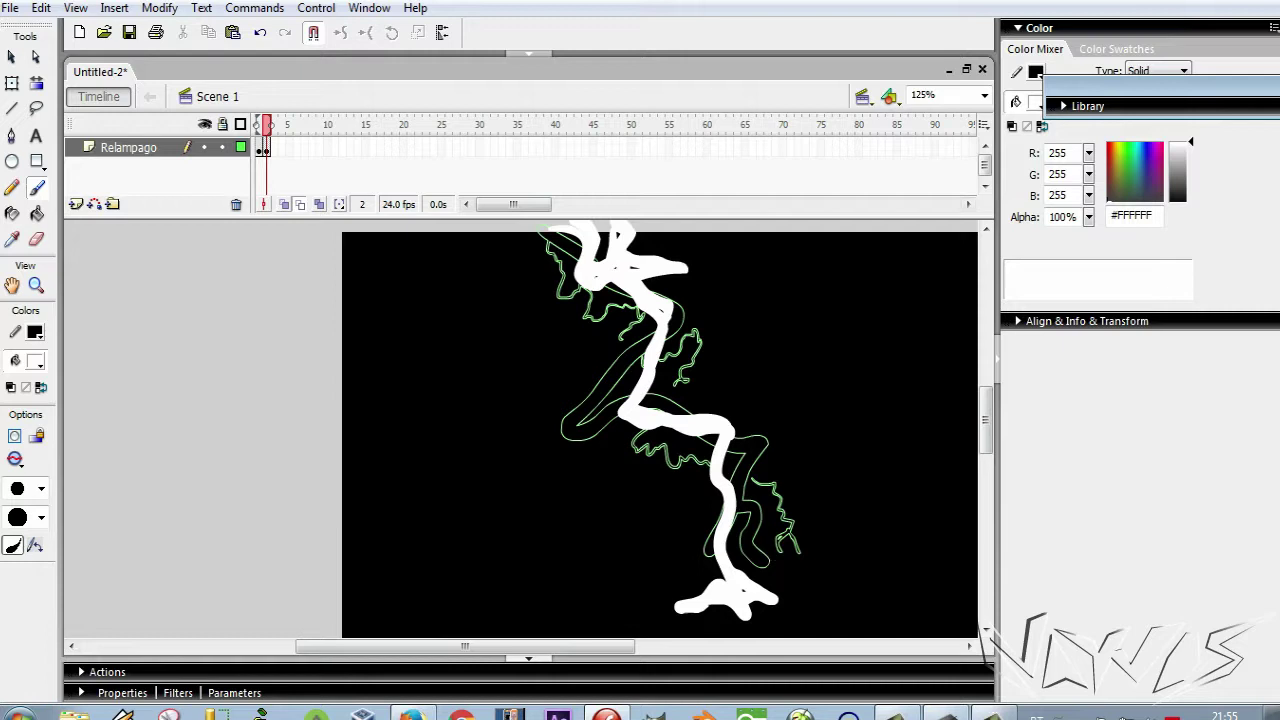
{"action": "left_click_drag", "start_coordinate": [622, 410], "coordinate": [606, 428]}
{"action": "left_click_drag", "start_coordinate": [688, 604], "coordinate": [652, 612]}
Step: Select the lightning drawing in frame 1 and nudge it up and to the left on the stage
{"action": "key", "text": "ctrl+a"}
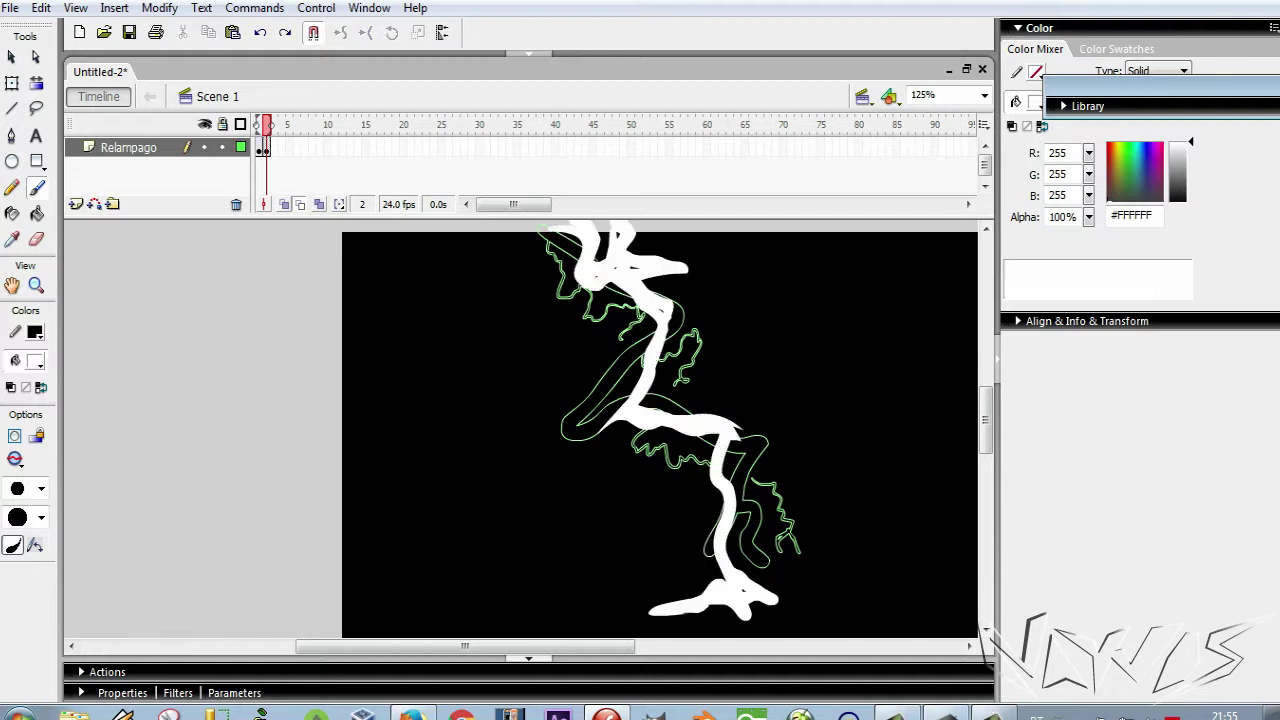
{"action": "left_click", "coordinate": [259, 147]}
{"action": "key", "text": "shift+Up"}
{"action": "key", "text": "shift+Up"}
{"action": "key", "text": "shift+Up"}
{"action": "key", "text": "shift+Up"}
{"action": "key", "text": "shift+Up"}
{"action": "key", "text": "shift+Up"}
{"action": "key", "text": "shift+Left"}
{"action": "key", "text": "shift+Left"}
{"action": "key", "text": "shift+Left"}
{"action": "key", "text": "shift+Down"}
{"action": "key", "text": "shift+Down"}
{"action": "key", "text": "shift+Right"}
Step: Shrink the frame 1 bolt slightly with Free Transform, reposition it over the frame 2 outline and play the animation
{"action": "key", "text": "q"}
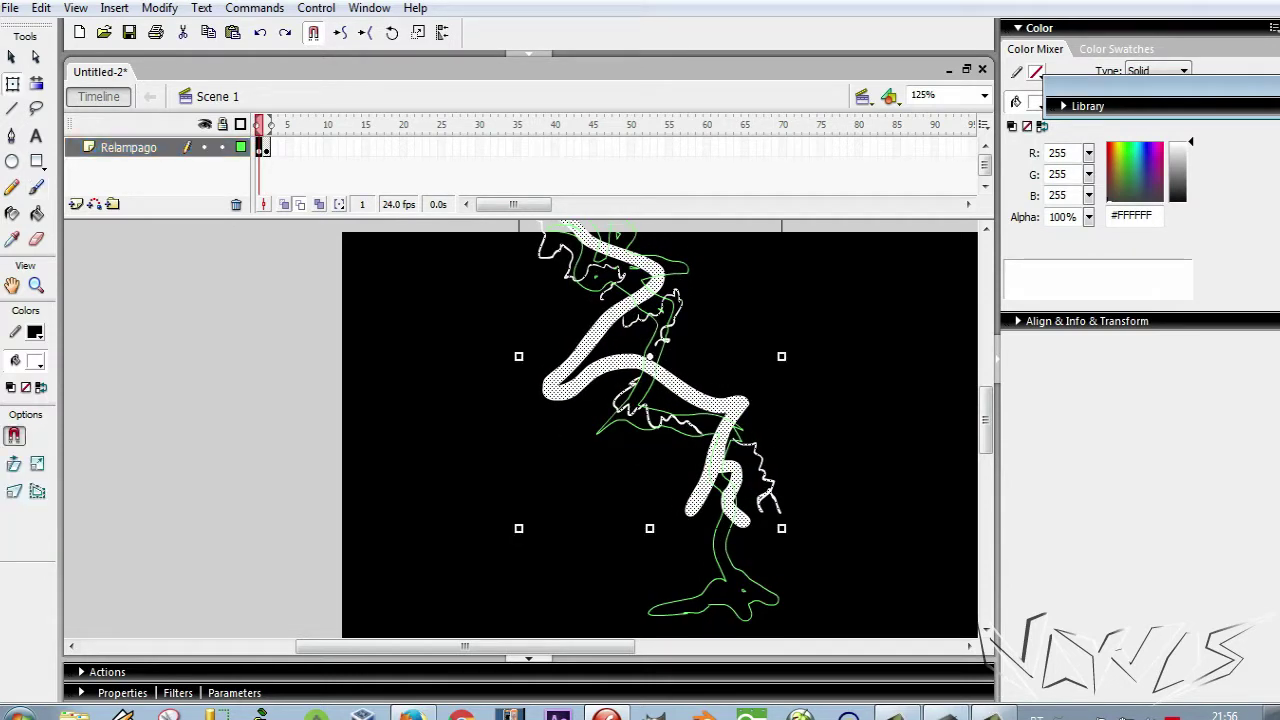
{"action": "left_click_drag", "start_coordinate": [769, 509], "coordinate": [745, 480]}
{"action": "left_click_drag", "start_coordinate": [582, 323], "coordinate": [595, 348]}
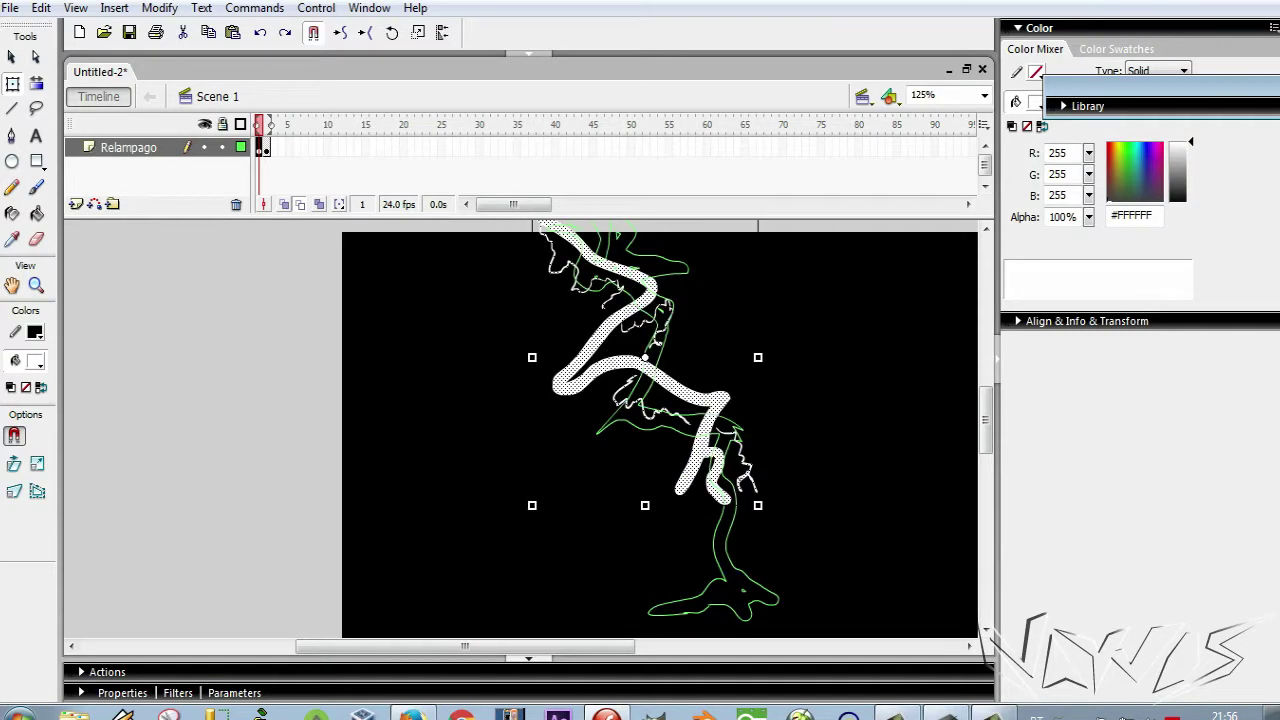
{"action": "key", "text": "Return"}
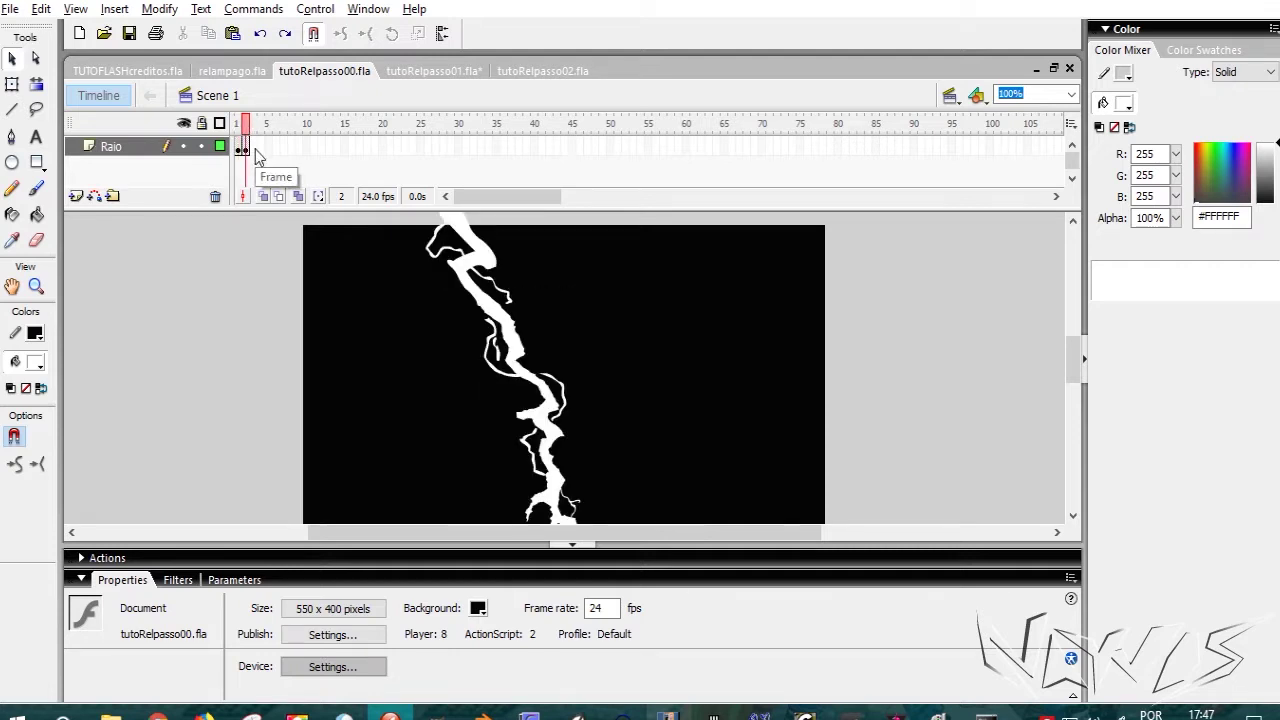
Step: Insert blank keyframes at frames 3 and 4 of the Raio layer in tutoRelpasso00.fla and play the animation
{"action": "left_click", "coordinate": [254, 148]}
{"action": "key", "text": "F7"}
{"action": "key", "text": "F7"}
{"action": "key", "text": "ctrl+z"}
{"action": "key", "text": "F7"}
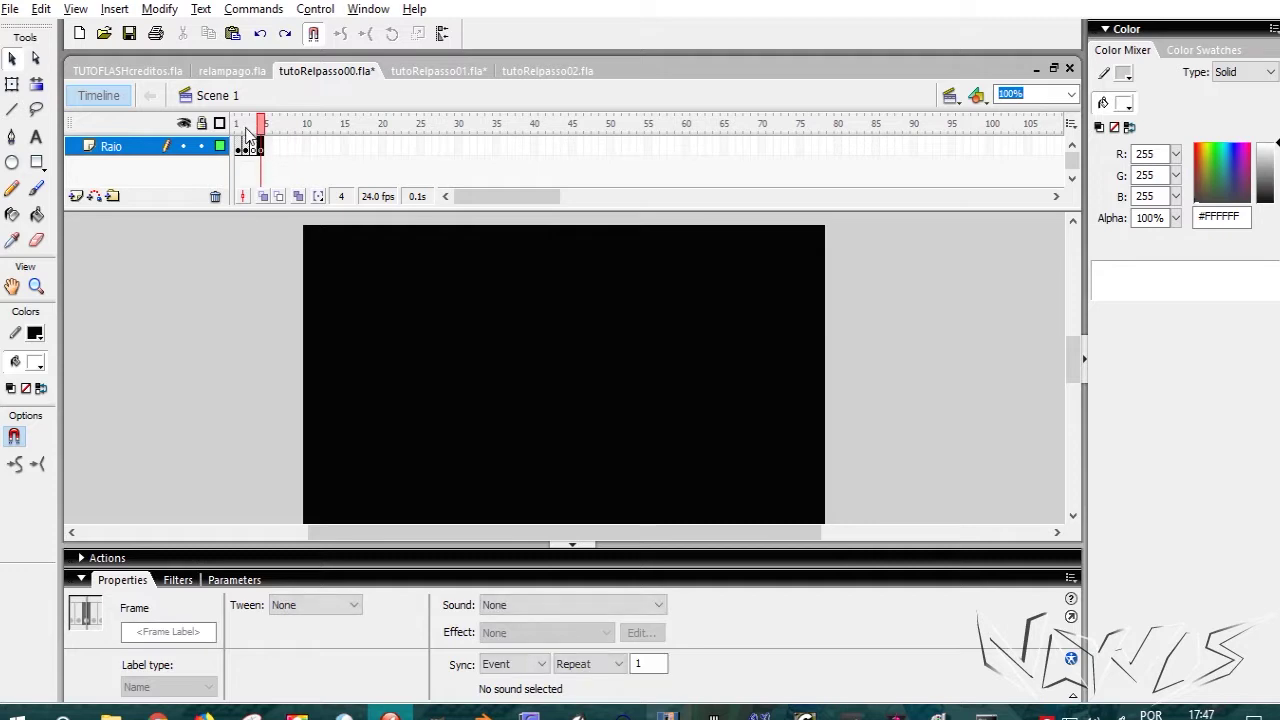
{"action": "key", "text": "Return"}
{"action": "key", "text": "Return"}
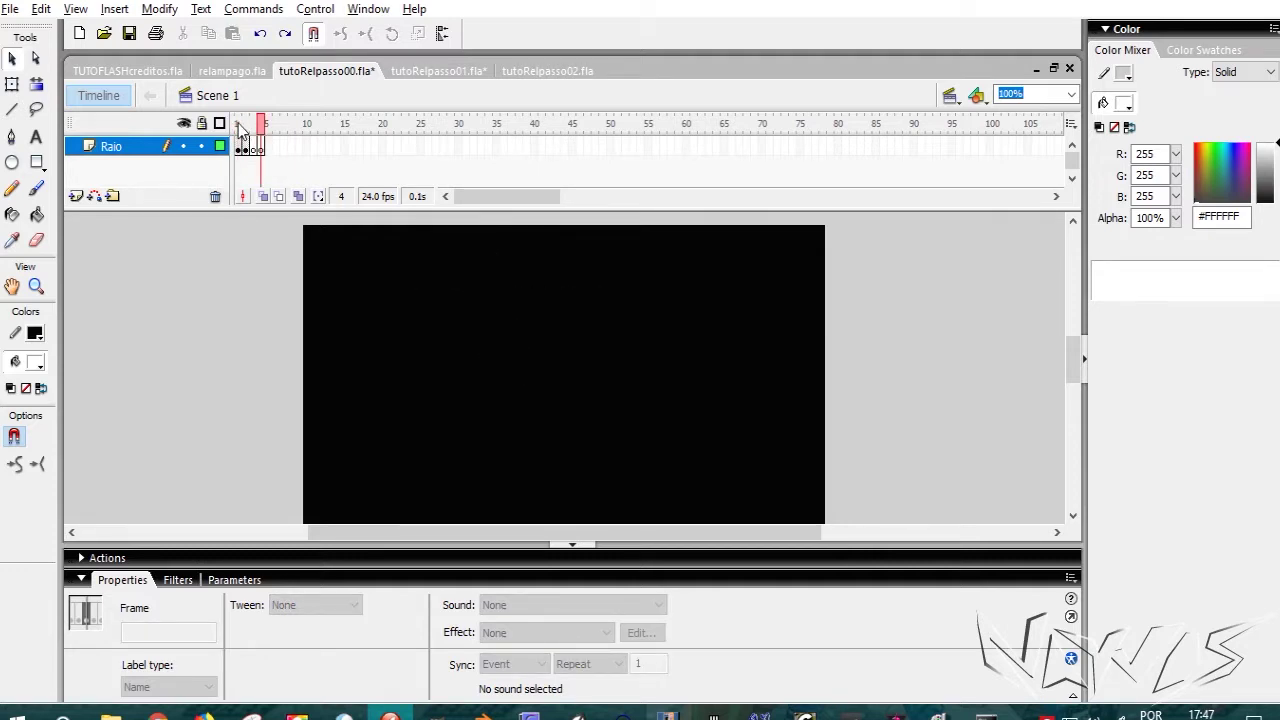
Step: Copy frame 2 of the Raio layer and paste it into frame 5
{"action": "left_click", "coordinate": [240, 126]}
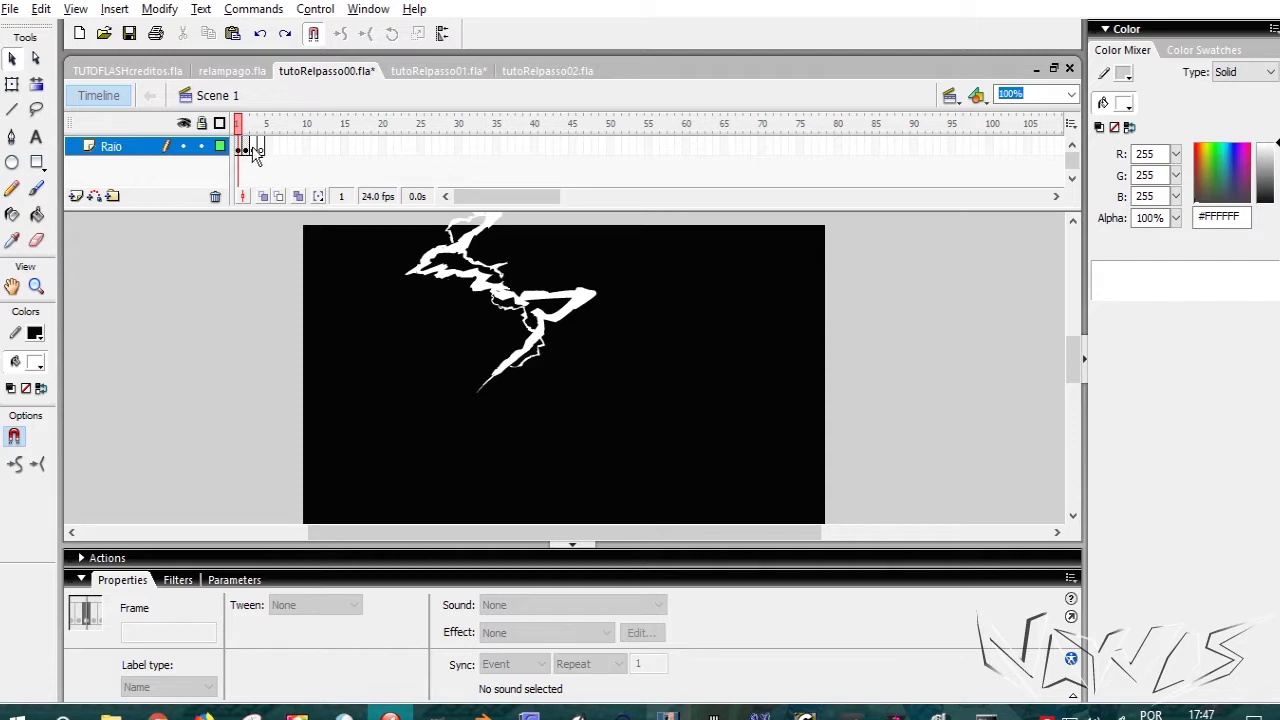
{"action": "left_click", "coordinate": [246, 147]}
{"action": "right_click", "coordinate": [248, 152]}
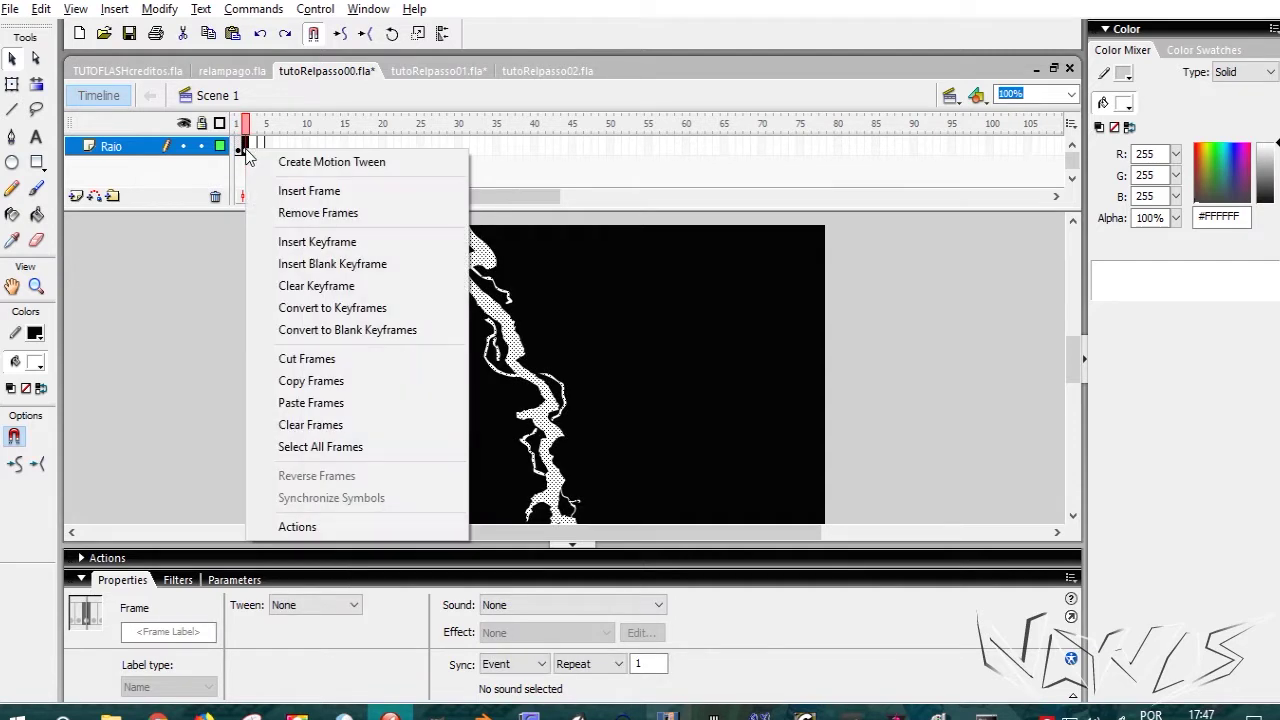
{"action": "left_click", "coordinate": [304, 383]}
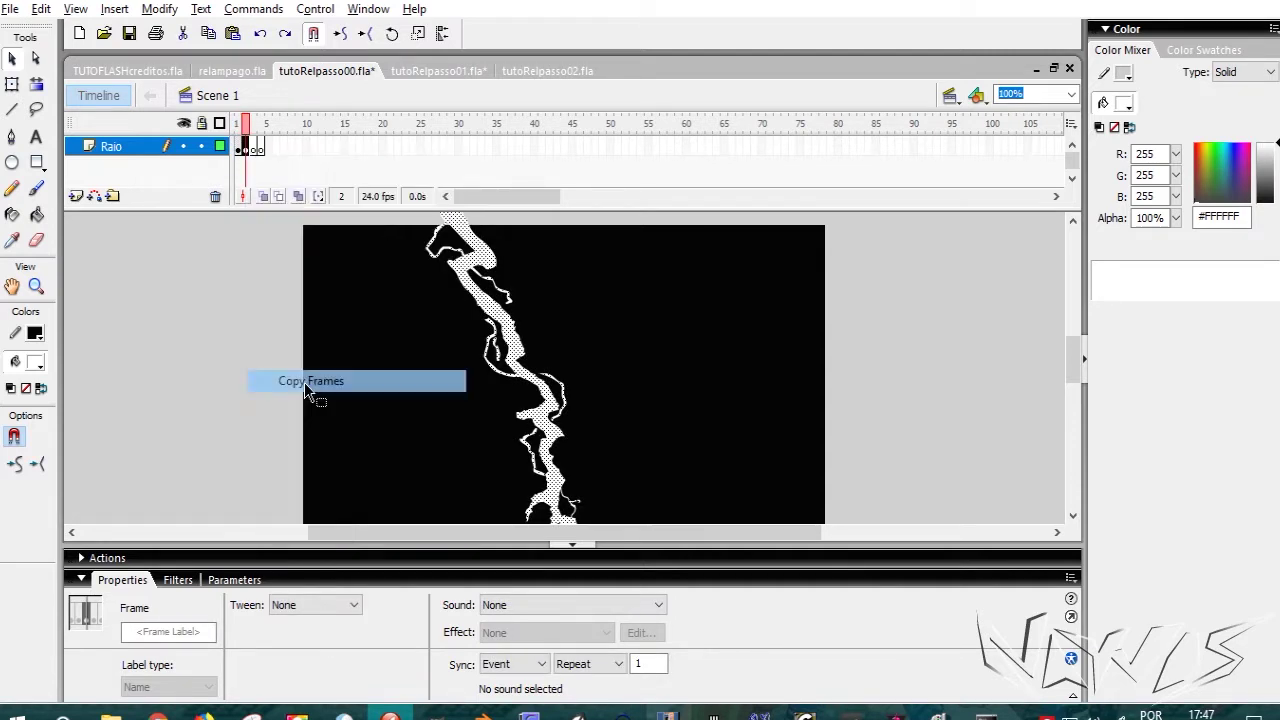
{"action": "left_click", "coordinate": [268, 147]}
{"action": "right_click", "coordinate": [269, 142]}
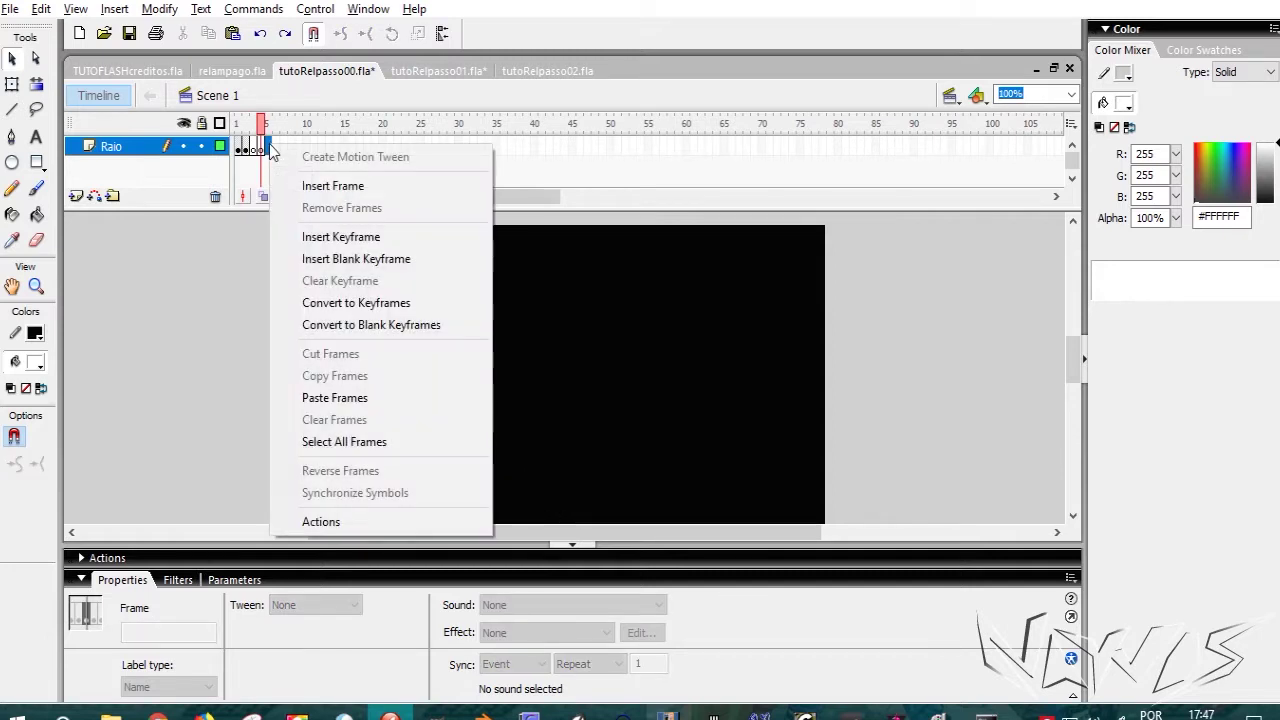
{"action": "left_click", "coordinate": [346, 400]}
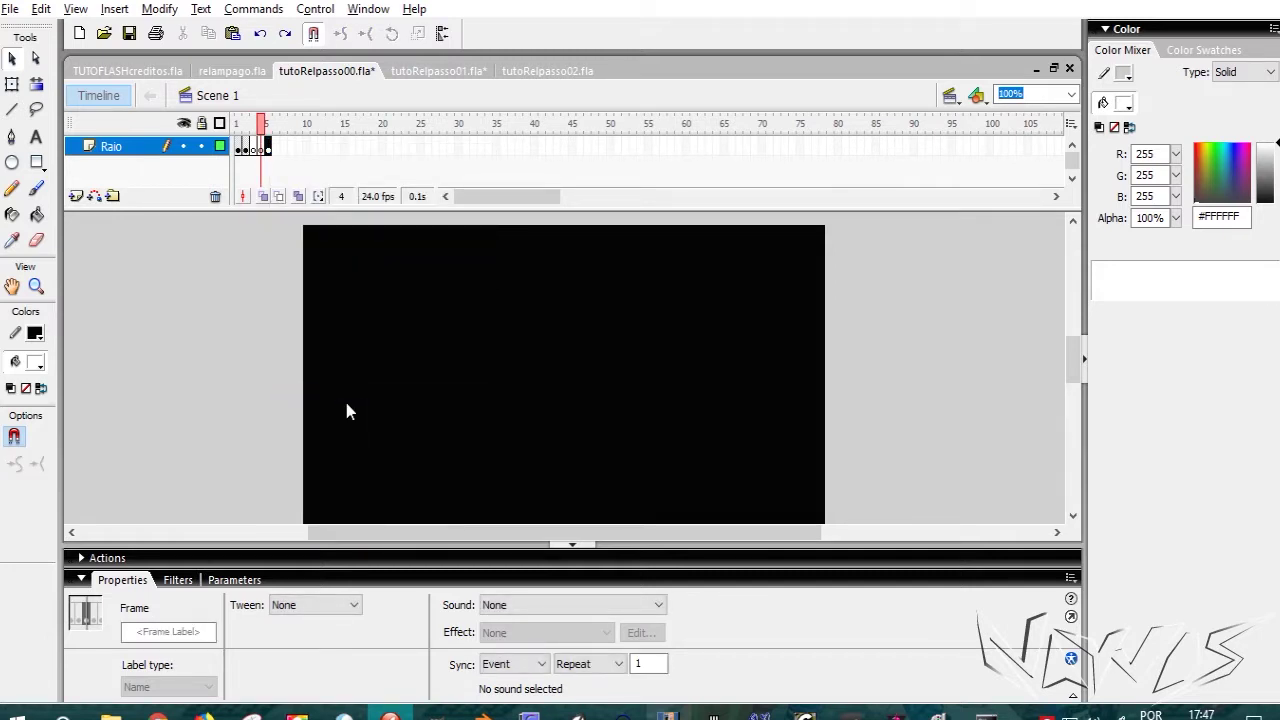
Step: Select the pasted lightning bolt in frame 5 and activate Free Transform for it
{"action": "left_click", "coordinate": [268, 126]}
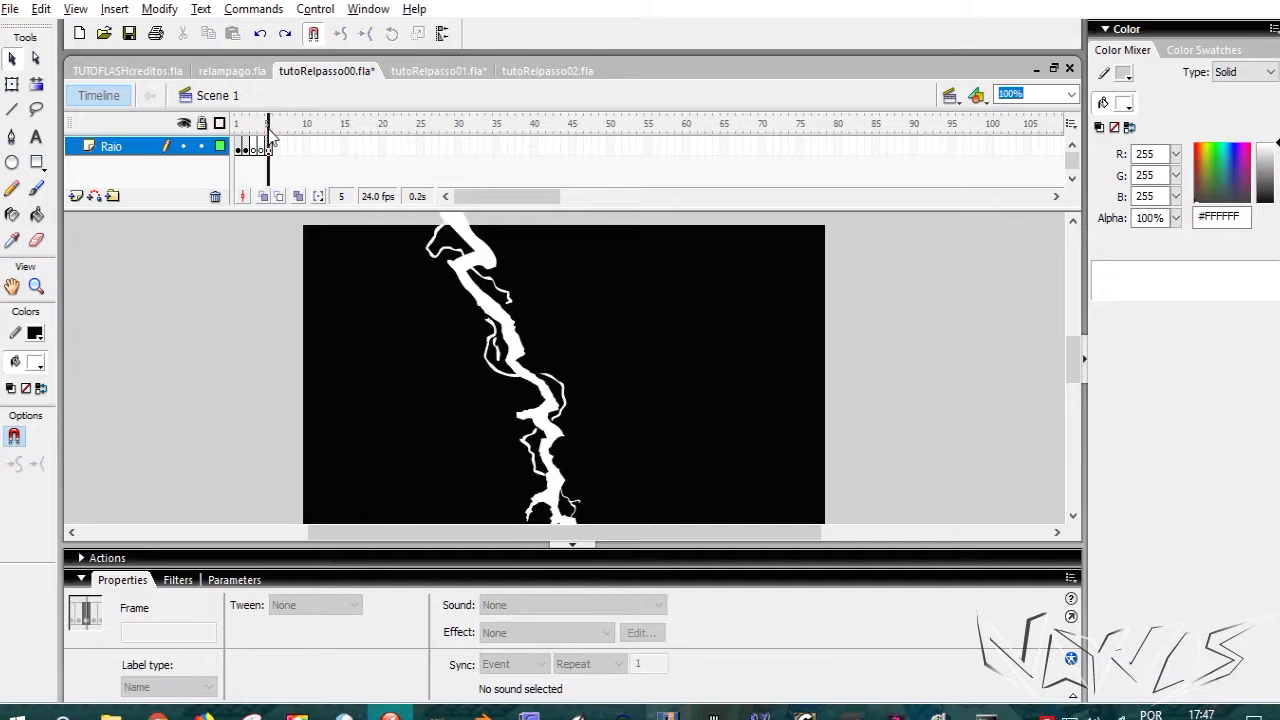
{"action": "left_click", "coordinate": [268, 148]}
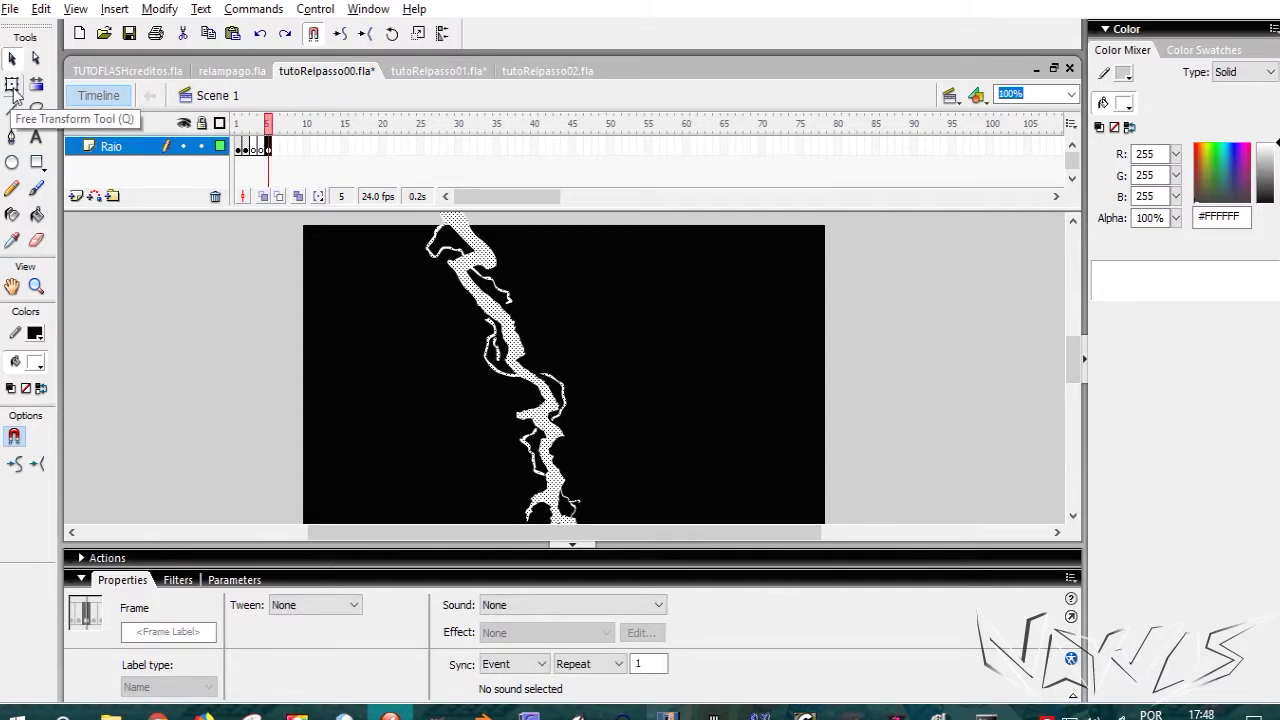
{"action": "left_click", "coordinate": [12, 88]}
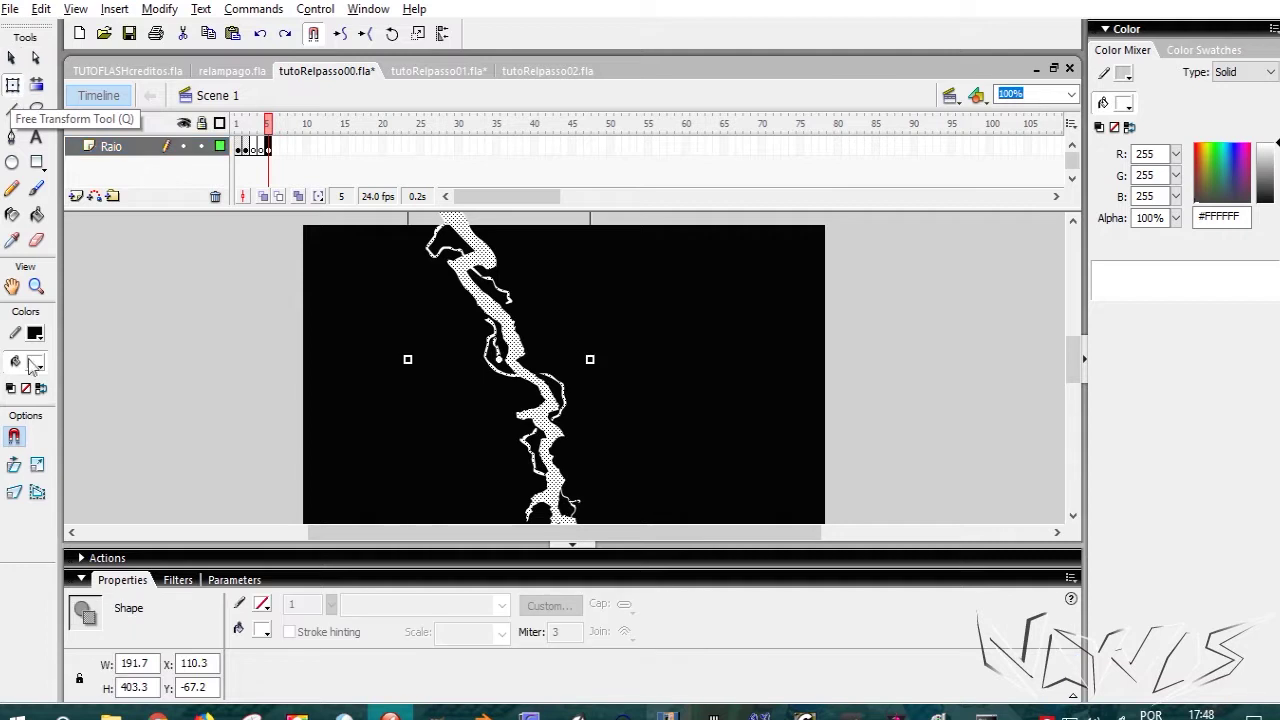
Step: Try to skew the middle of the frame 5 bolt sideways with the Distort option and undo it
{"action": "left_click", "coordinate": [17, 495]}
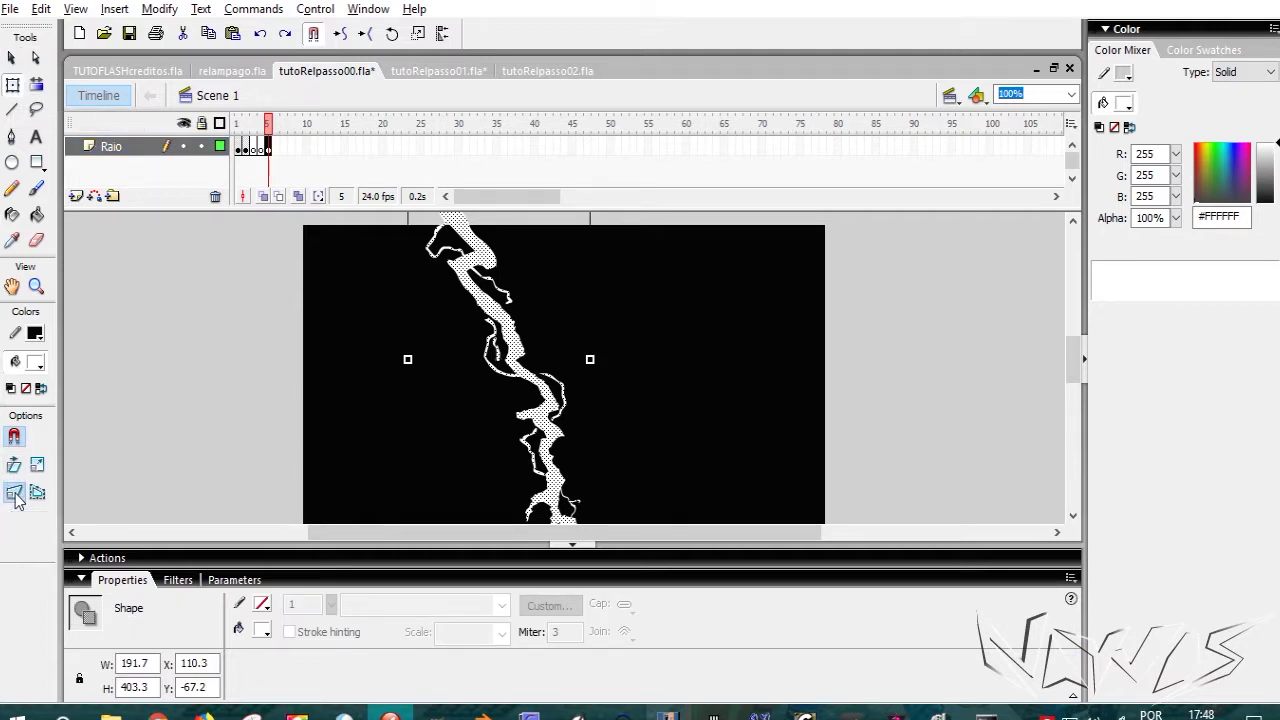
{"action": "left_click", "coordinate": [82, 580]}
{"action": "left_click_drag", "start_coordinate": [590, 359], "coordinate": [636, 358]}
{"action": "key", "text": "ctrl+z"}
{"action": "scroll", "coordinate": [514, 491], "scroll_direction": "up", "scroll_amount": 3}
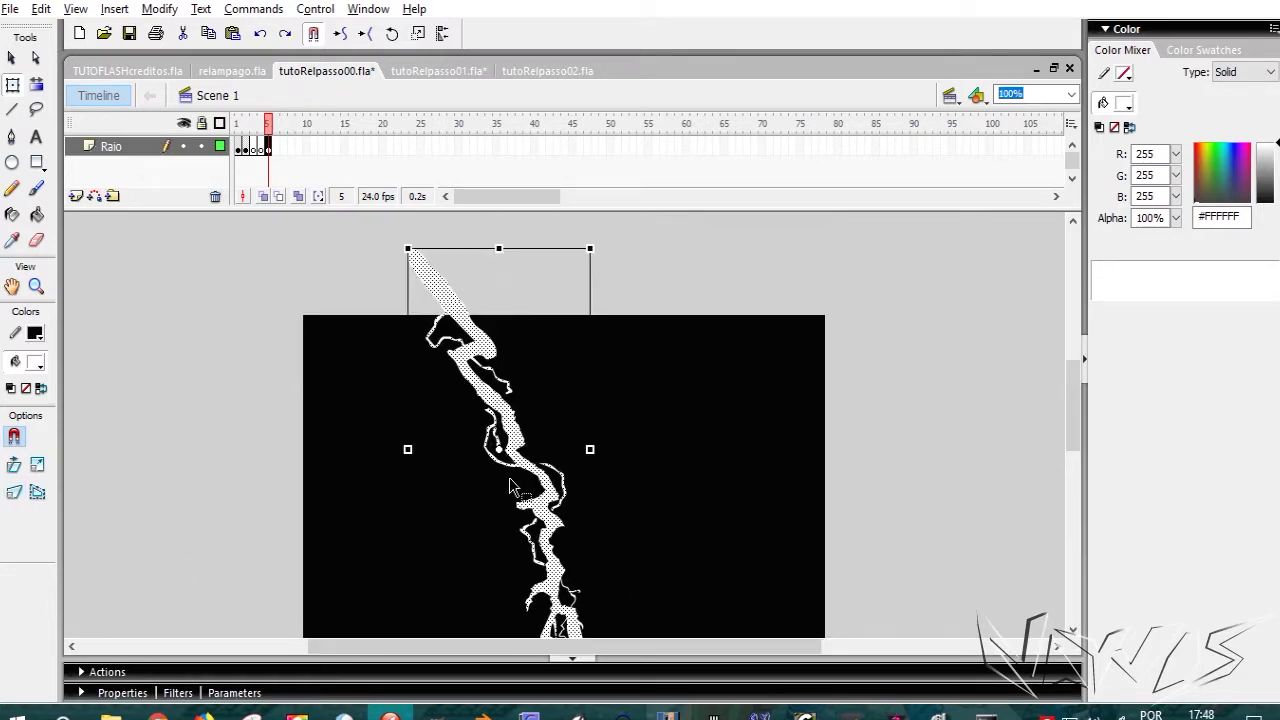
Step: Warp the frame 5 bolt with the Envelope option, bending its middle to the right and slightly downward
{"action": "left_click", "coordinate": [37, 492]}
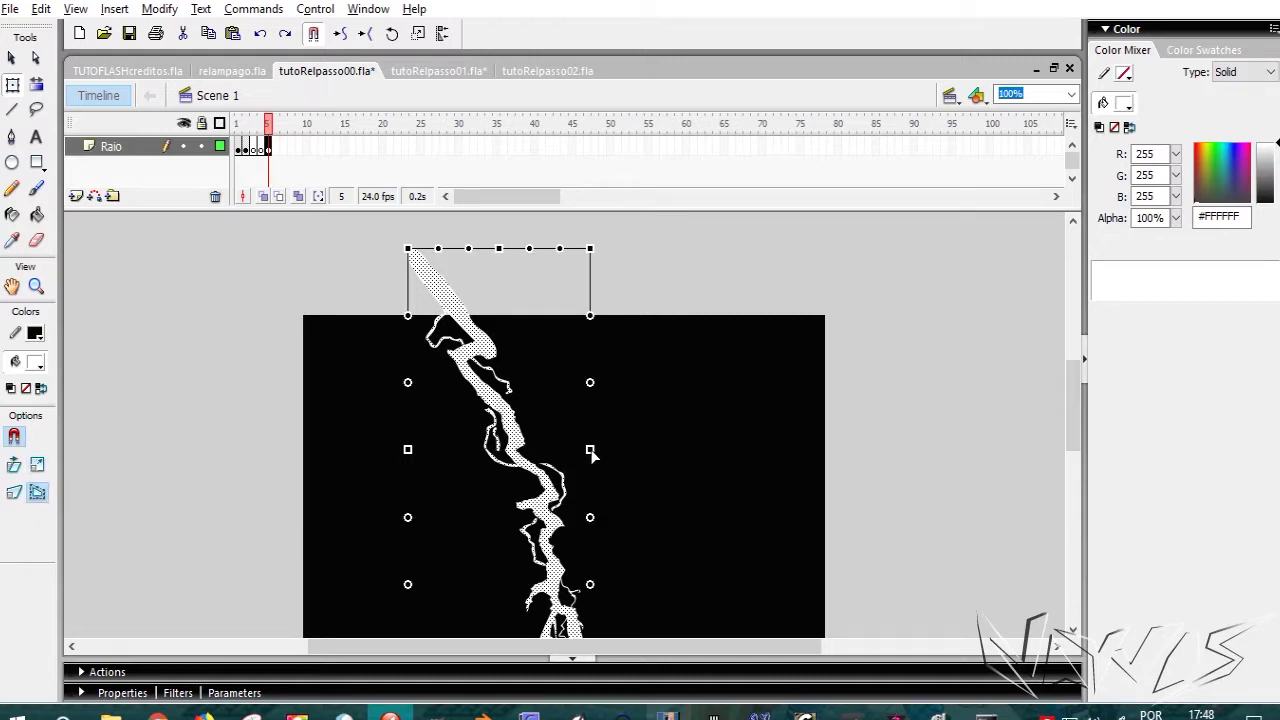
{"action": "left_click_drag", "start_coordinate": [590, 449], "coordinate": [617, 450]}
{"action": "left_click_drag", "start_coordinate": [407, 453], "coordinate": [424, 451]}
{"action": "scroll", "coordinate": [651, 405], "scroll_direction": "down", "scroll_amount": 3}
{"action": "left_click_drag", "start_coordinate": [617, 359], "coordinate": [630, 382]}
{"action": "left_click_drag", "start_coordinate": [429, 360], "coordinate": [430, 373]}
{"action": "left_click_drag", "start_coordinate": [590, 562], "coordinate": [594, 567]}
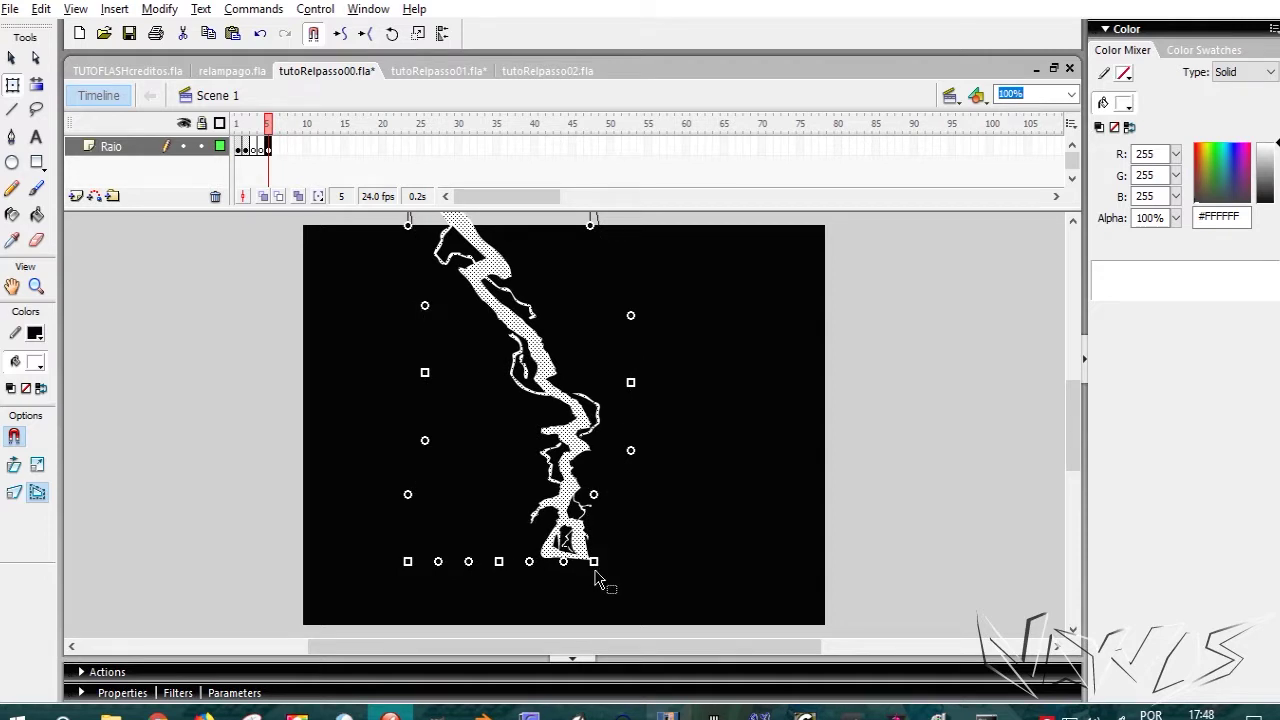
{"action": "scroll", "coordinate": [1078, 422], "scroll_direction": "up", "scroll_amount": 2}
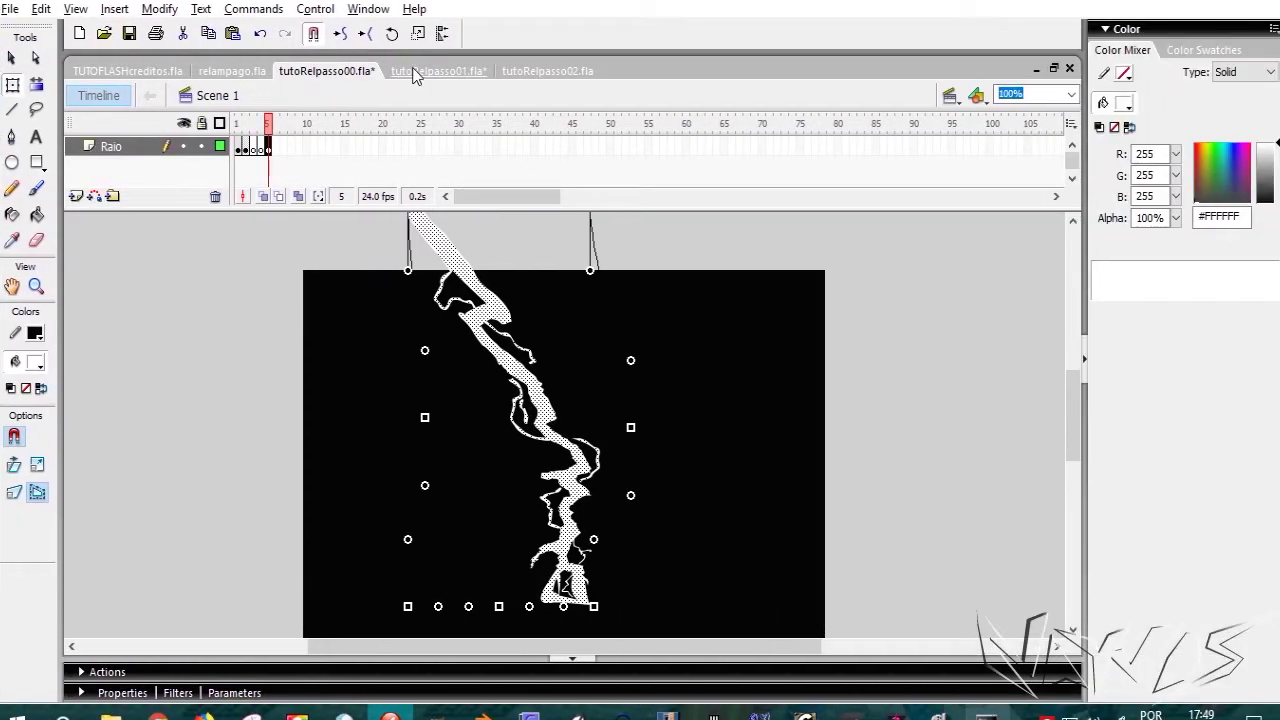
Step: Switch to tutoRelpasso01.fla and flip repeatedly between frames 5 and 6 to compare the full bolt with its fading fragments
{"action": "left_click", "coordinate": [415, 72]}
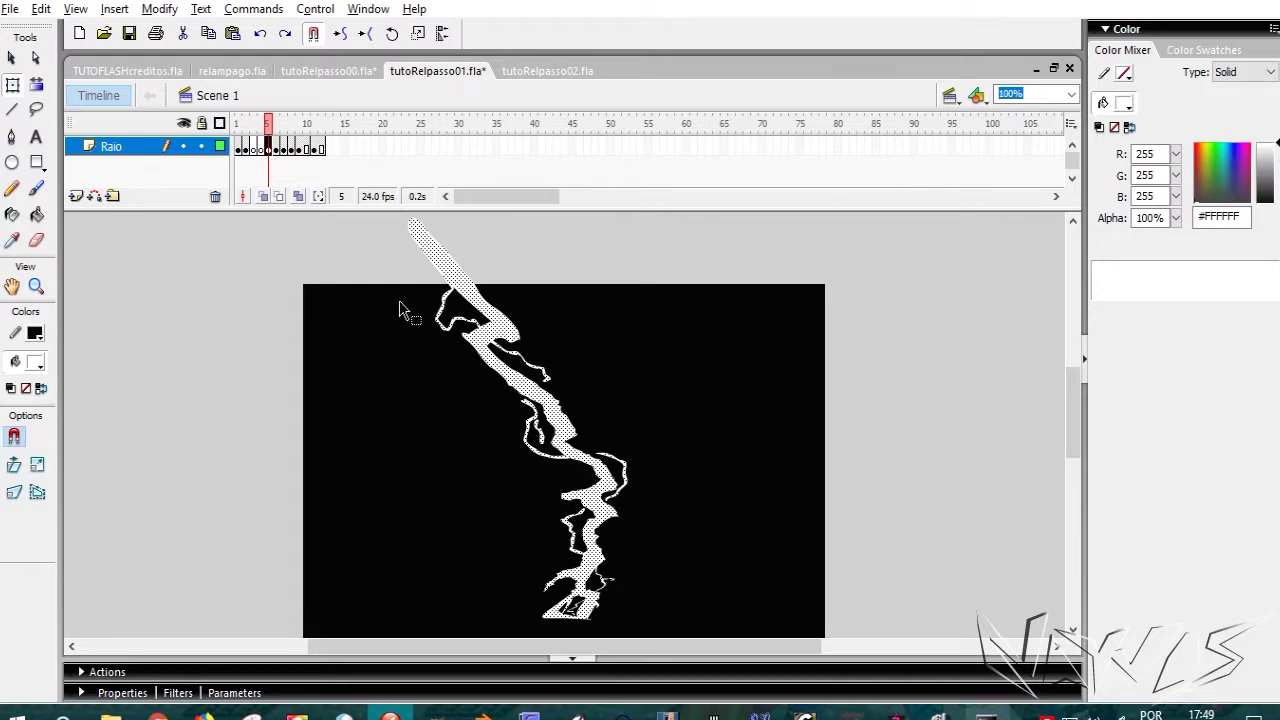
{"action": "left_click", "coordinate": [279, 158]}
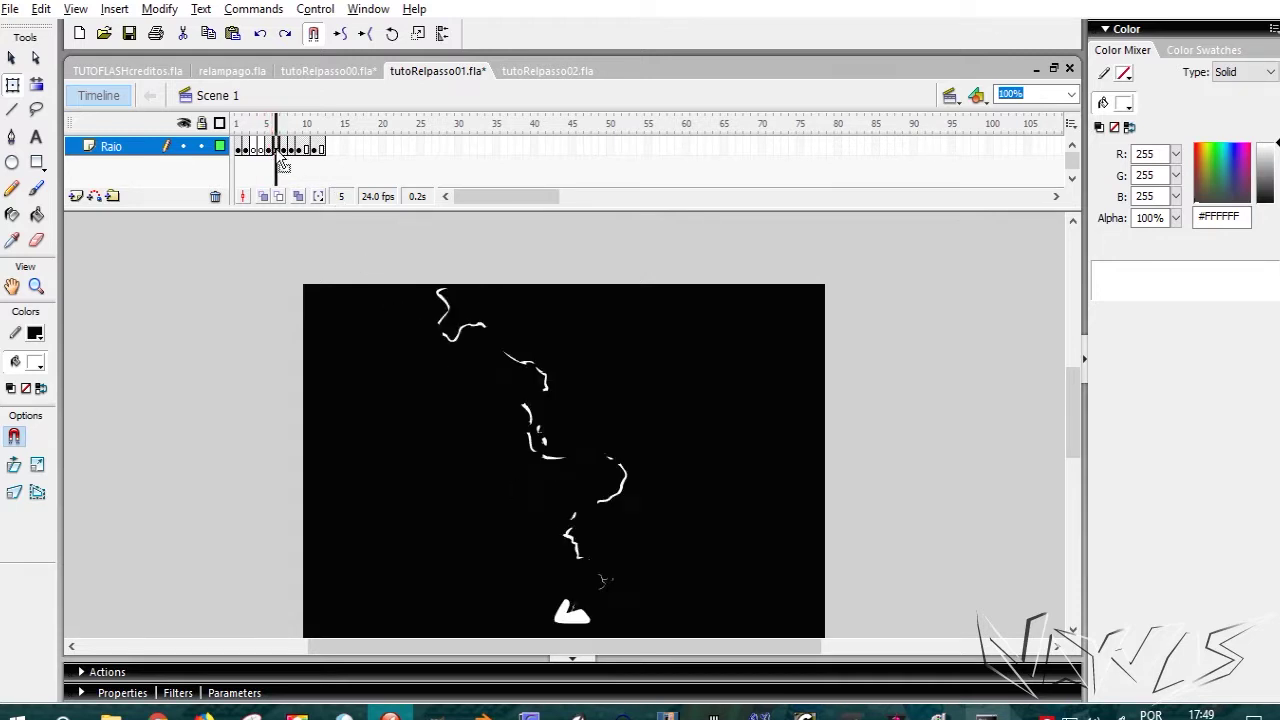
{"action": "key", "text": "comma"}
{"action": "key", "text": "period"}
{"action": "key", "text": "comma"}
{"action": "key", "text": "period"}
{"action": "key", "text": "comma"}
{"action": "key", "text": "period"}
{"action": "key", "text": "comma"}
{"action": "key", "text": "period"}
{"action": "key", "text": "comma"}
{"action": "key", "text": "period"}
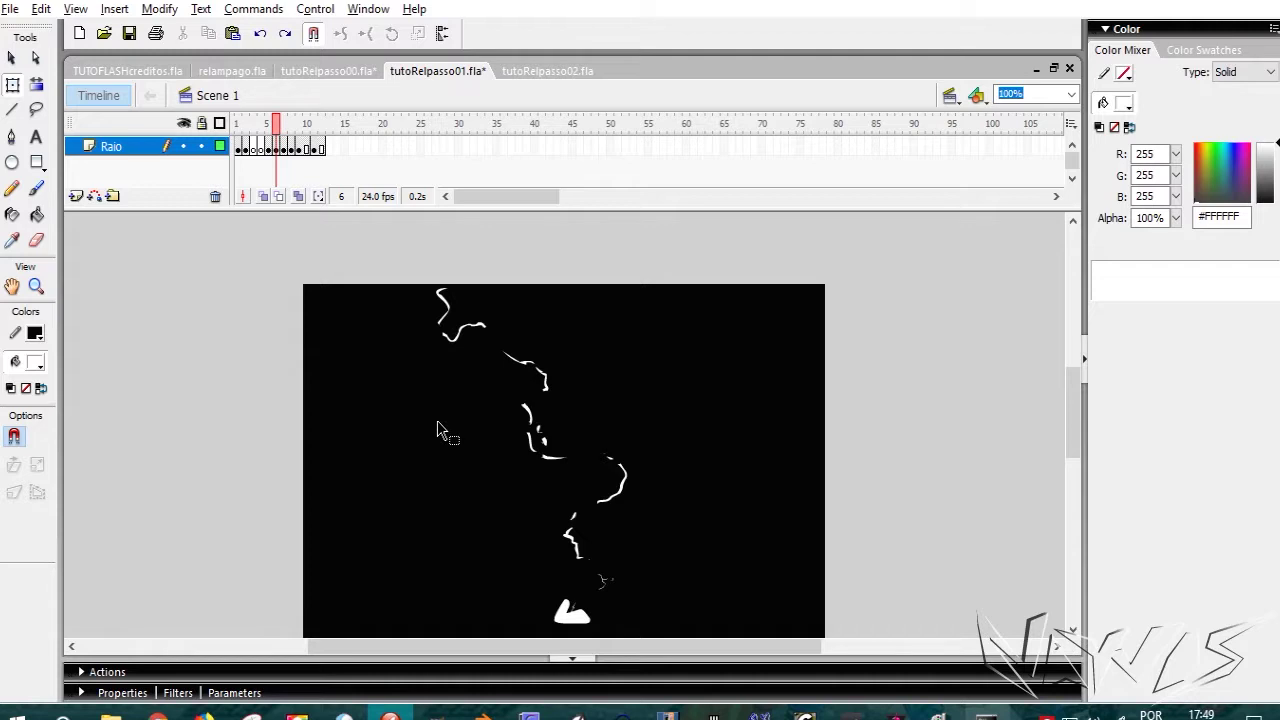
Step: Flip back and forth between frames 6 and 7, continuing to frame 9, to examine how the bolt changes
{"action": "key", "text": "period"}
{"action": "key", "text": "comma"}
{"action": "key", "text": "period"}
{"action": "key", "text": "comma"}
{"action": "key", "text": "period"}
{"action": "key", "text": "comma"}
{"action": "key", "text": "period"}
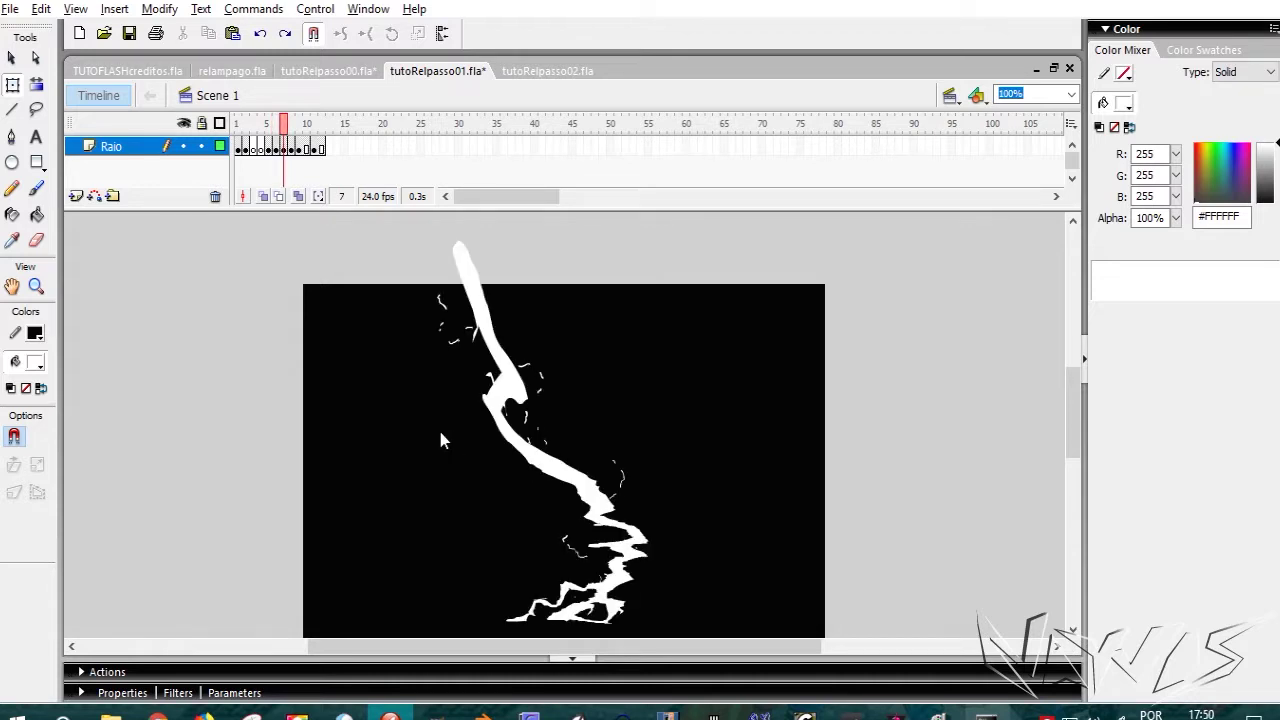
{"action": "key", "text": "period"}
{"action": "key", "text": "period"}
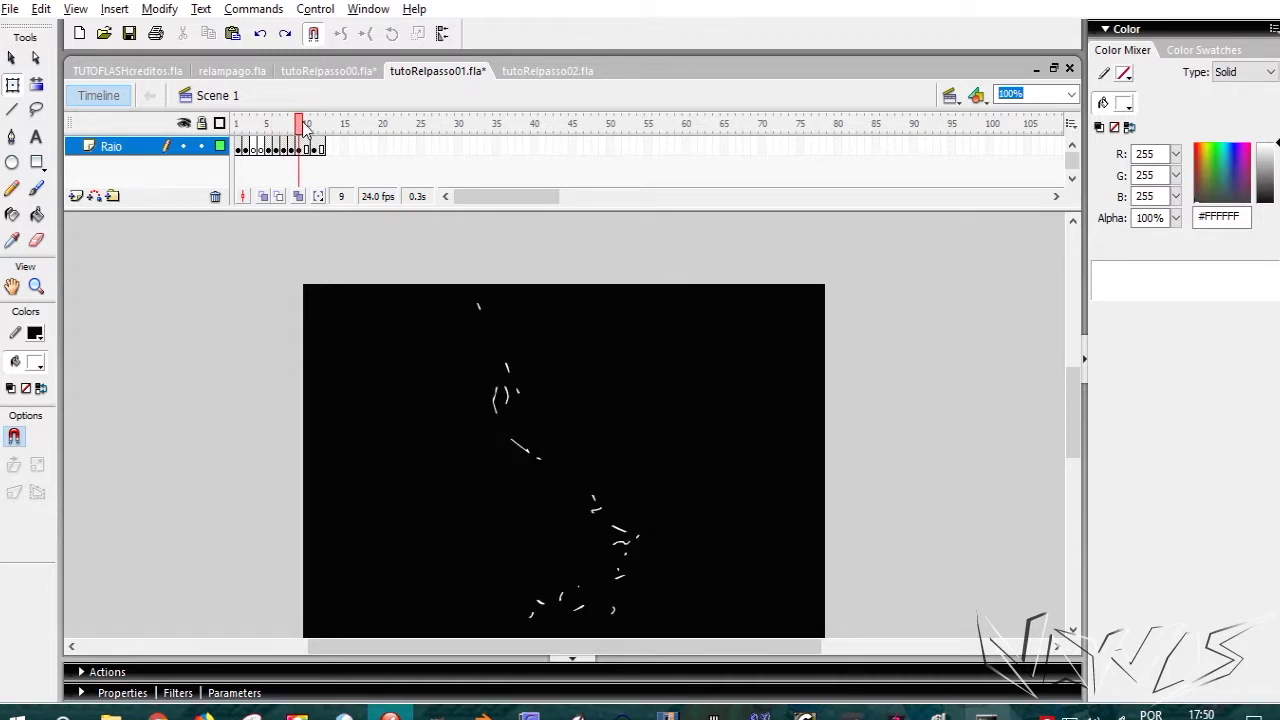
Step: Step through frames 9 to 12 to examine how the bolt's last fragments fade out
{"action": "left_click", "coordinate": [300, 148]}
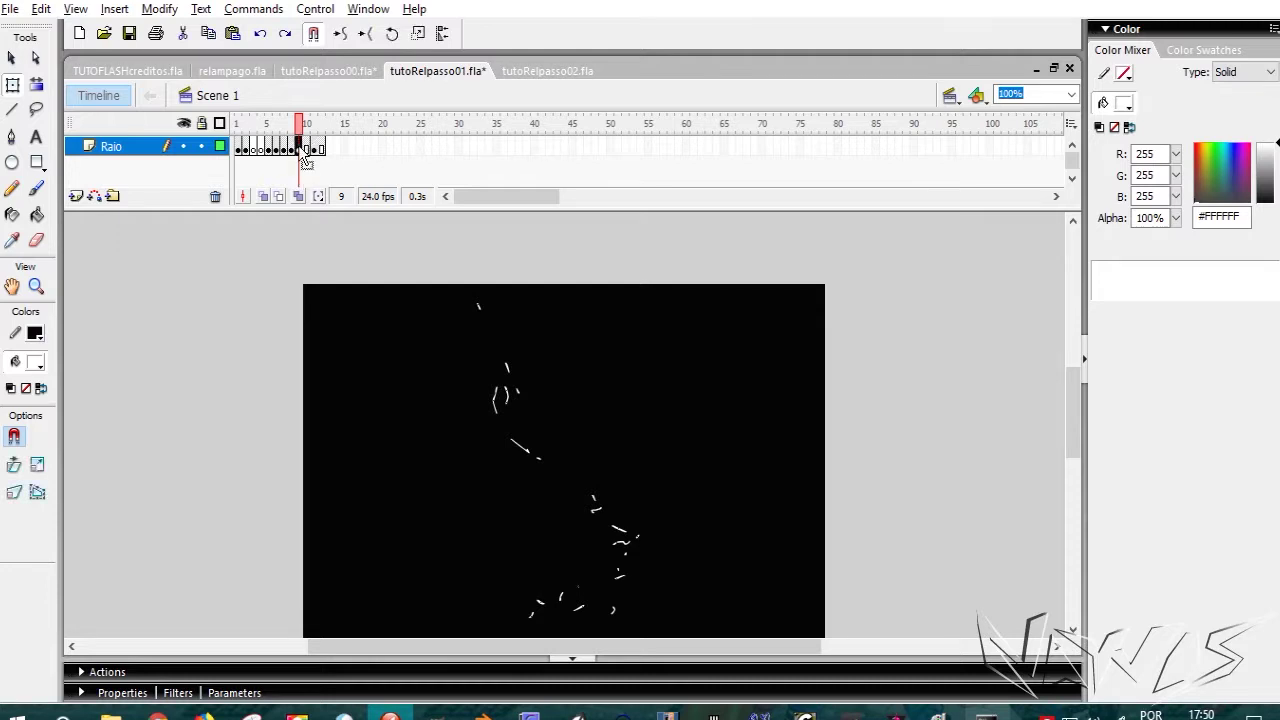
{"action": "left_click", "coordinate": [307, 149]}
{"action": "left_click", "coordinate": [315, 149]}
{"action": "left_click", "coordinate": [322, 151]}
{"action": "left_click", "coordinate": [299, 127]}
{"action": "mouse_move", "coordinate": [302, 133]}
{"action": "left_mouse_down"}
{"action": "mouse_move", "coordinate": [323, 125]}
{"action": "mouse_move", "coordinate": [296, 122]}
{"action": "mouse_move", "coordinate": [323, 123]}
{"action": "left_mouse_up"}
Step: Insert a blank keyframe at frame 13 and another keyframe at frame 52 to extend the empty ending
{"action": "left_click", "coordinate": [328, 148]}
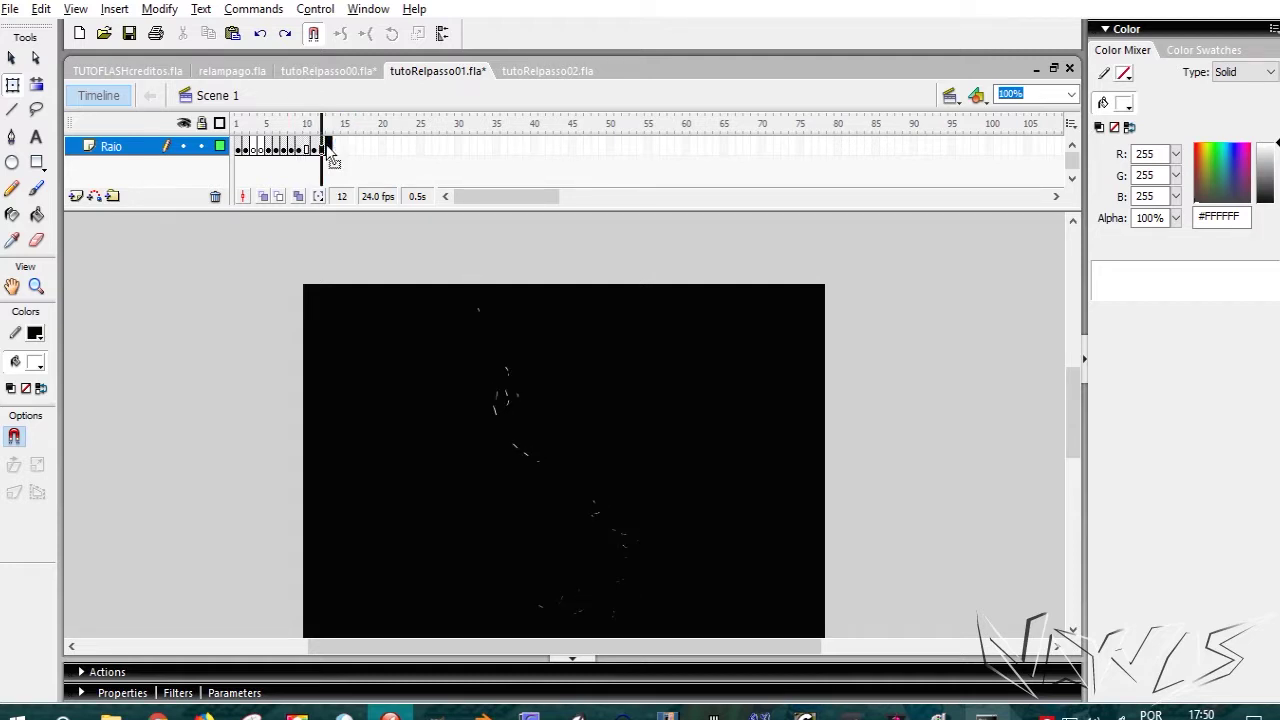
{"action": "left_click", "coordinate": [332, 150]}
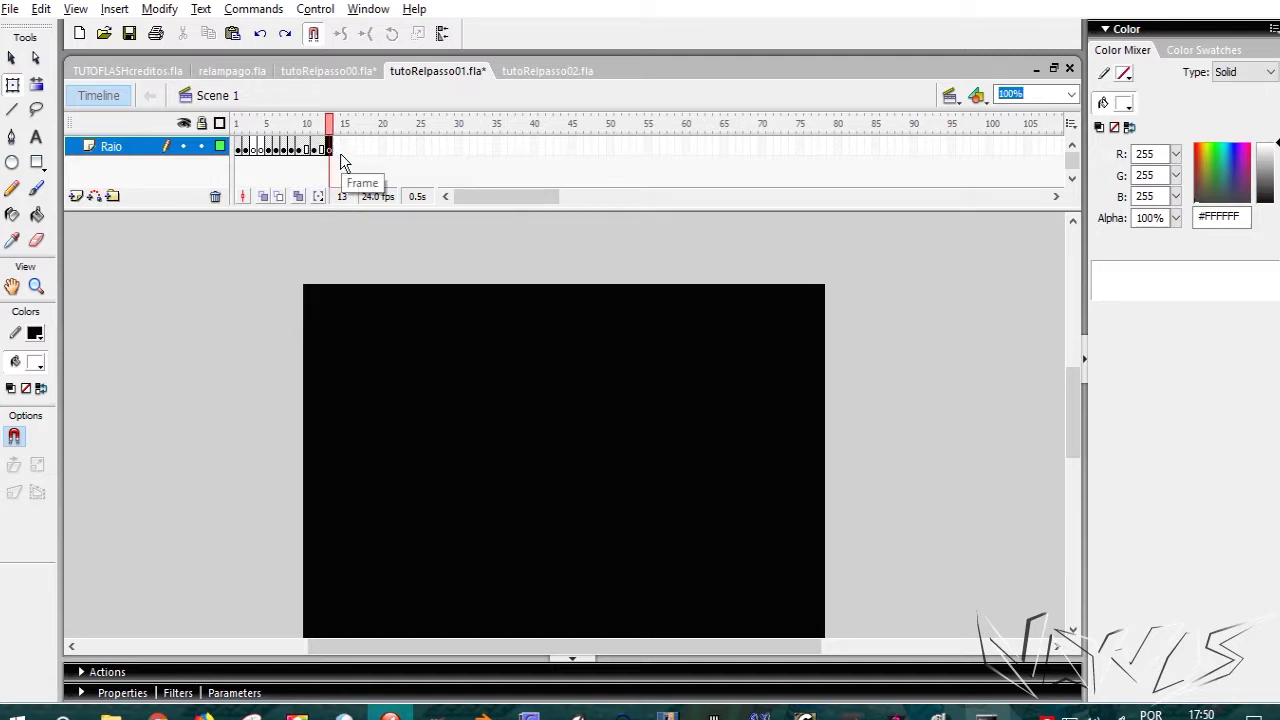
{"action": "left_click", "coordinate": [625, 148]}
{"action": "key", "text": "F6"}
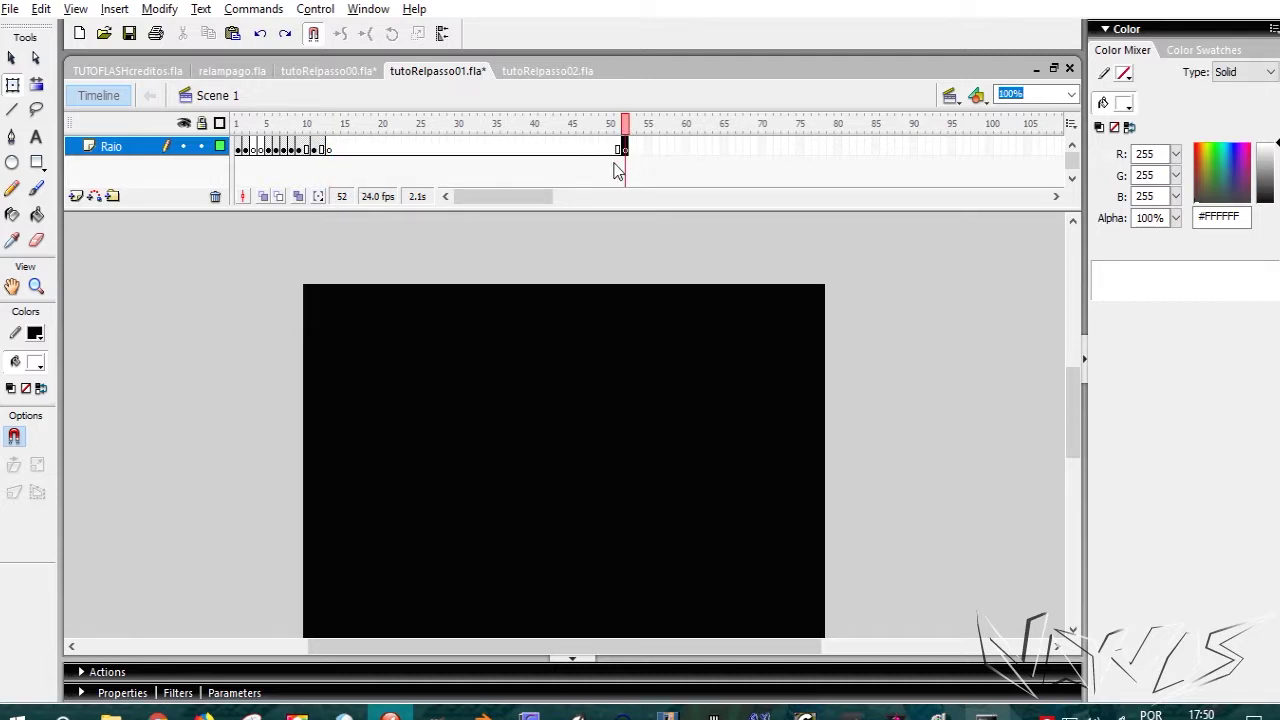
Step: Add an extra frame at the start and empty frame 1 so the first bolt drawing begins on frame 2
{"action": "left_click_drag", "start_coordinate": [318, 126], "coordinate": [238, 128]}
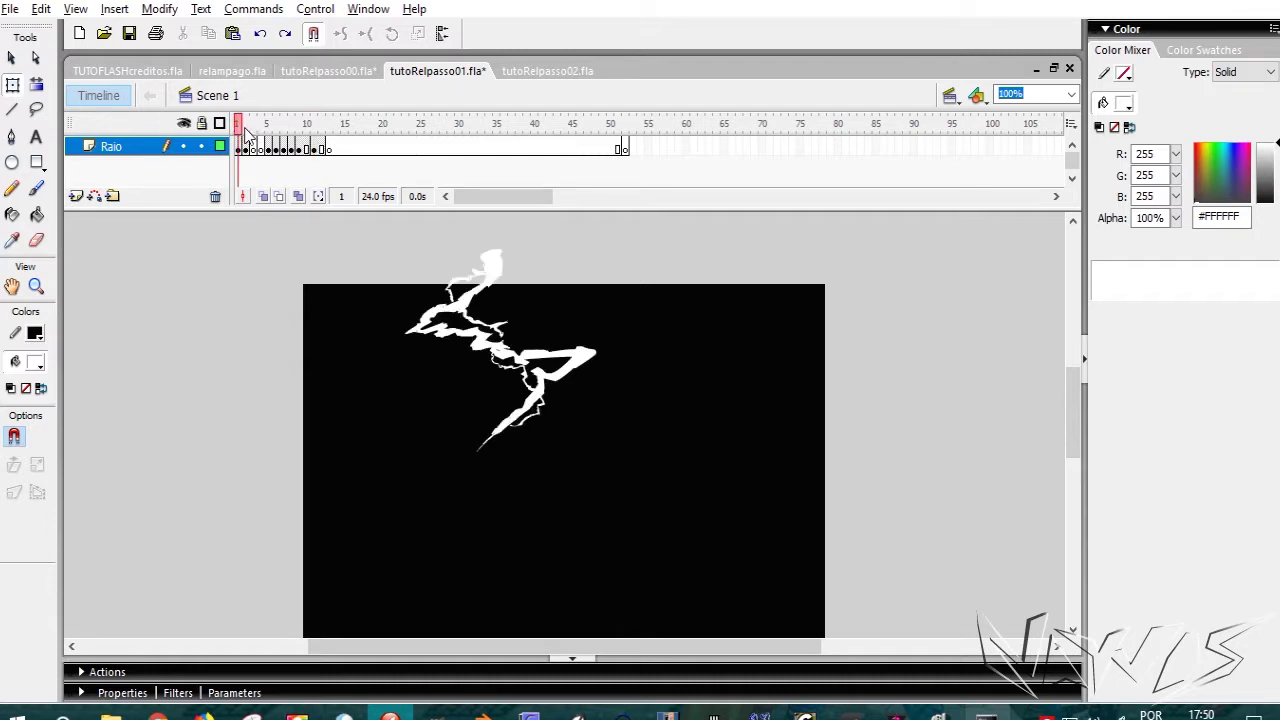
{"action": "key", "text": "F5"}
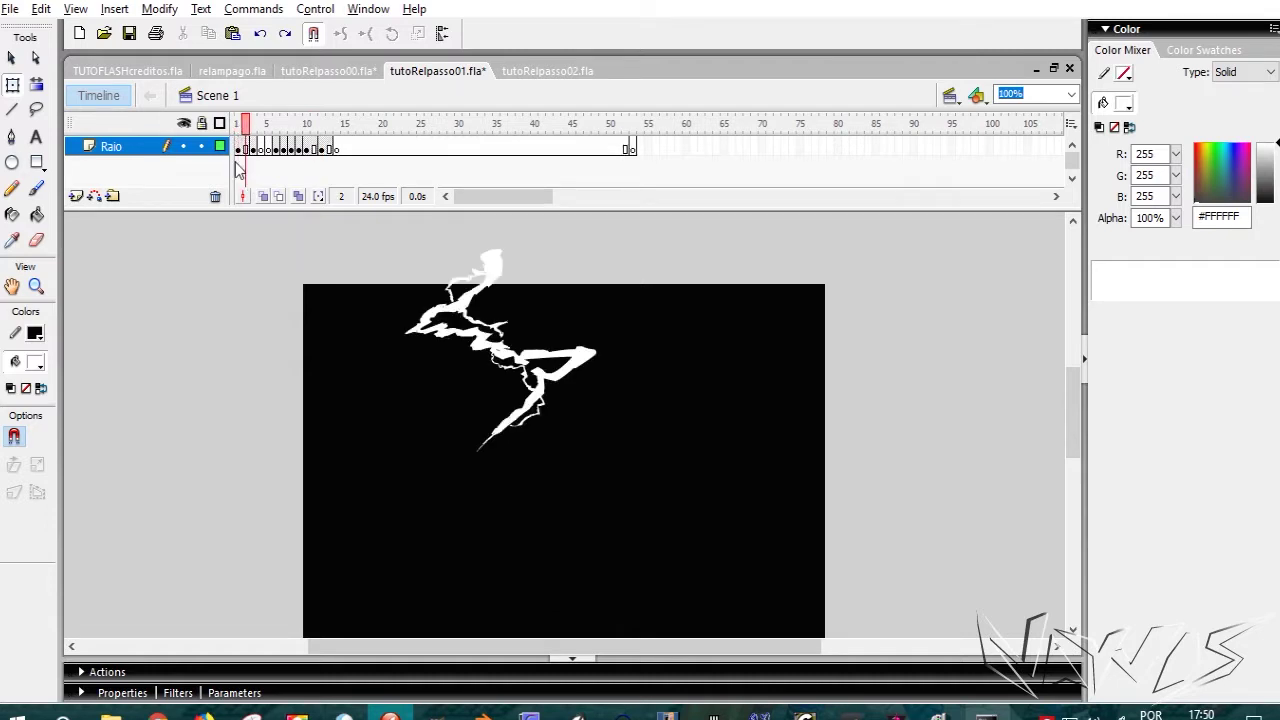
{"action": "left_click", "coordinate": [240, 150]}
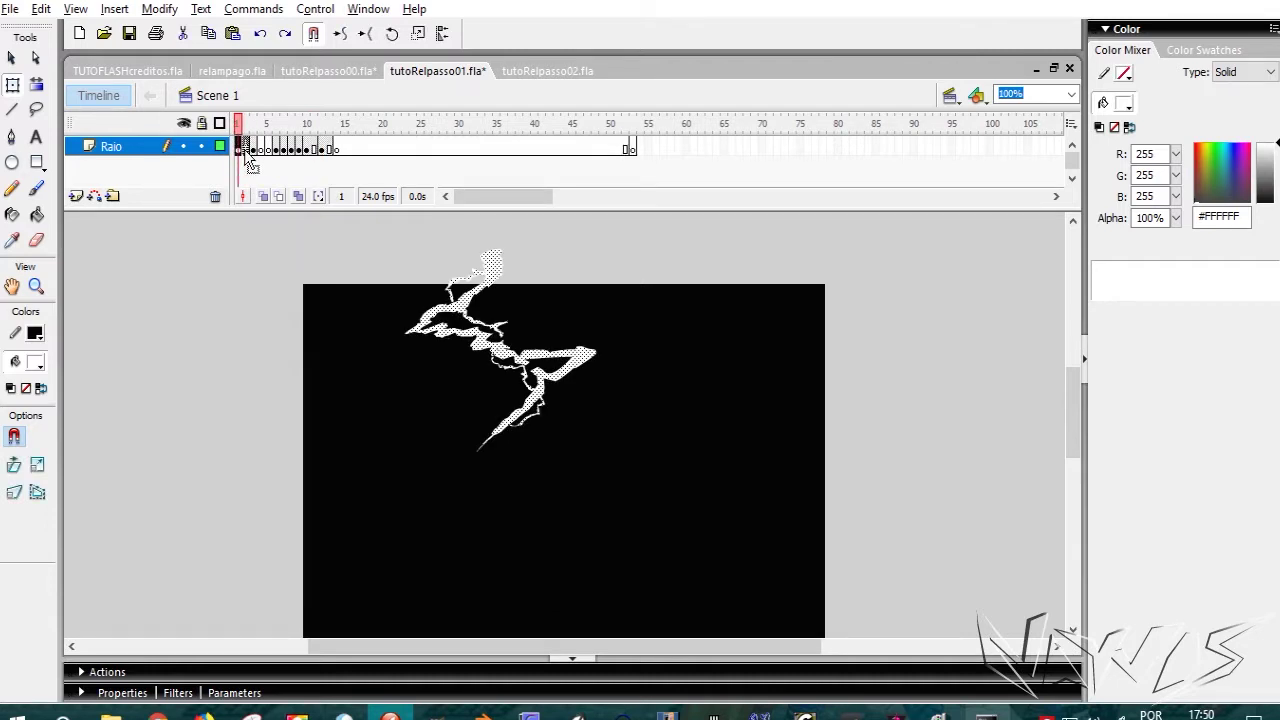
{"action": "key", "text": "Delete"}
Step: Play the animation on the timeline, test the movie in a preview window and close the preview
{"action": "key", "text": "Return"}
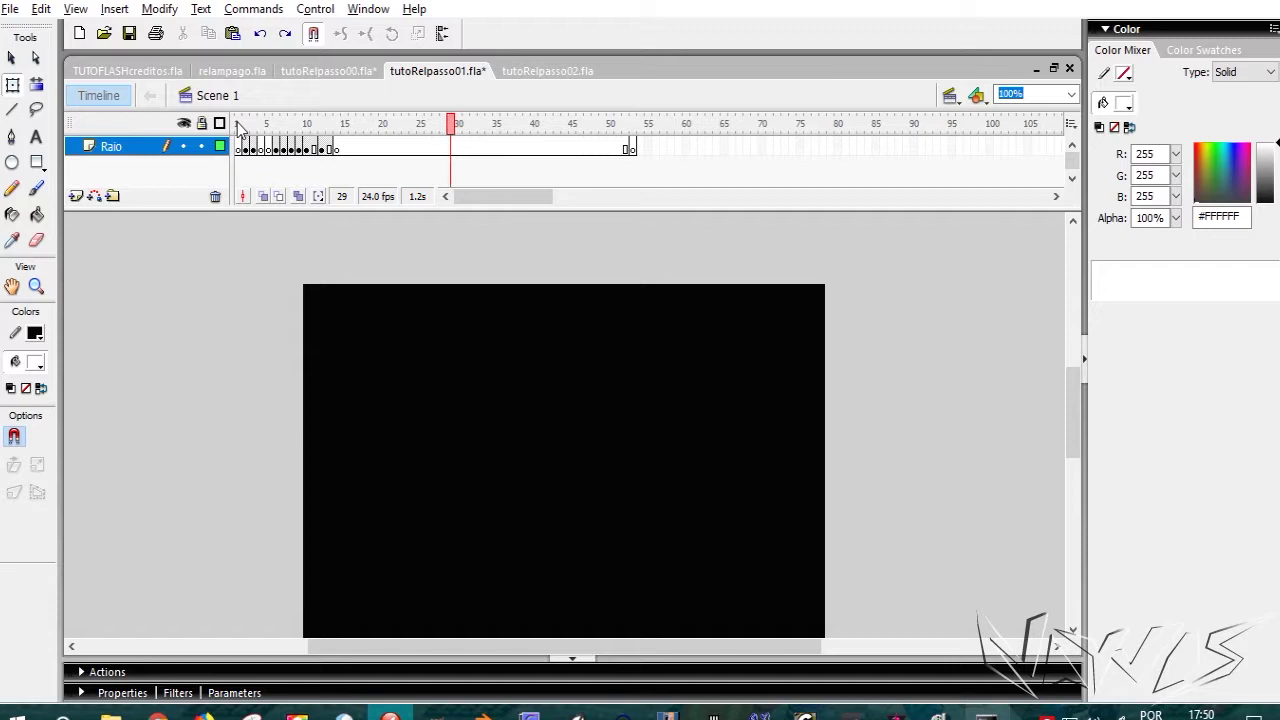
{"action": "key", "text": "period"}
{"action": "key", "text": "period"}
{"action": "key", "text": "period"}
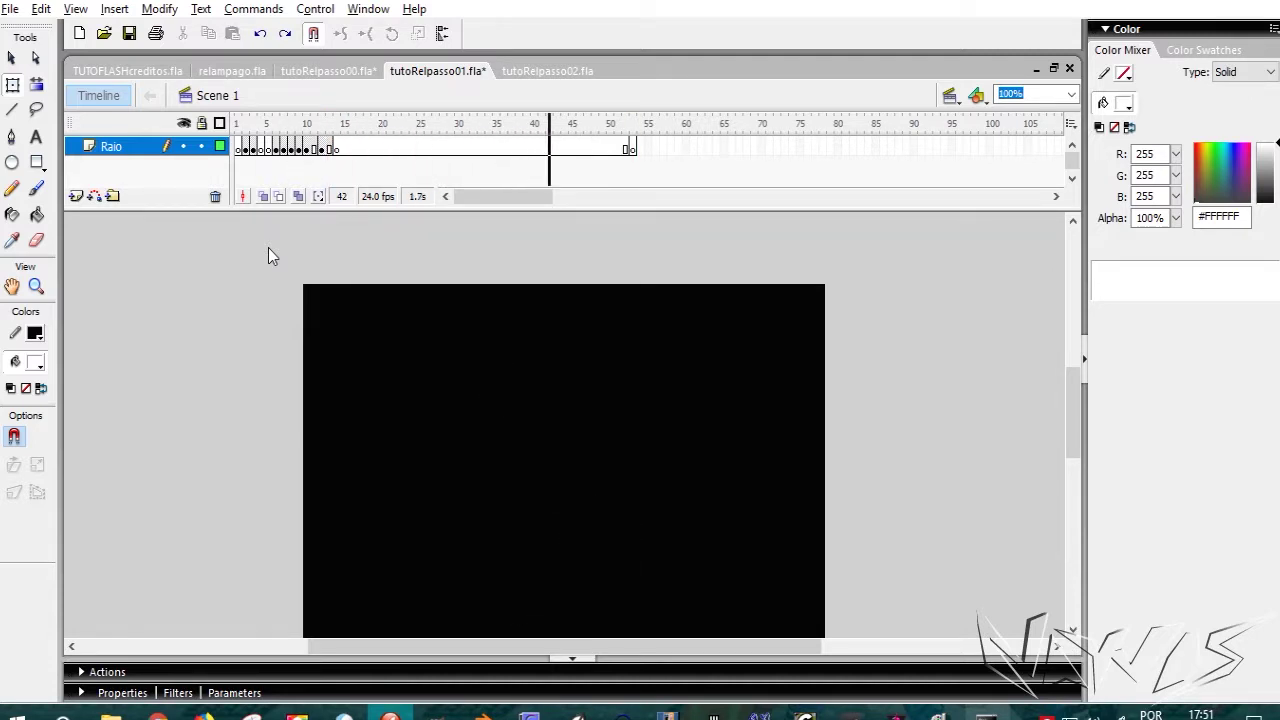
{"action": "key", "text": "ctrl+Return"}
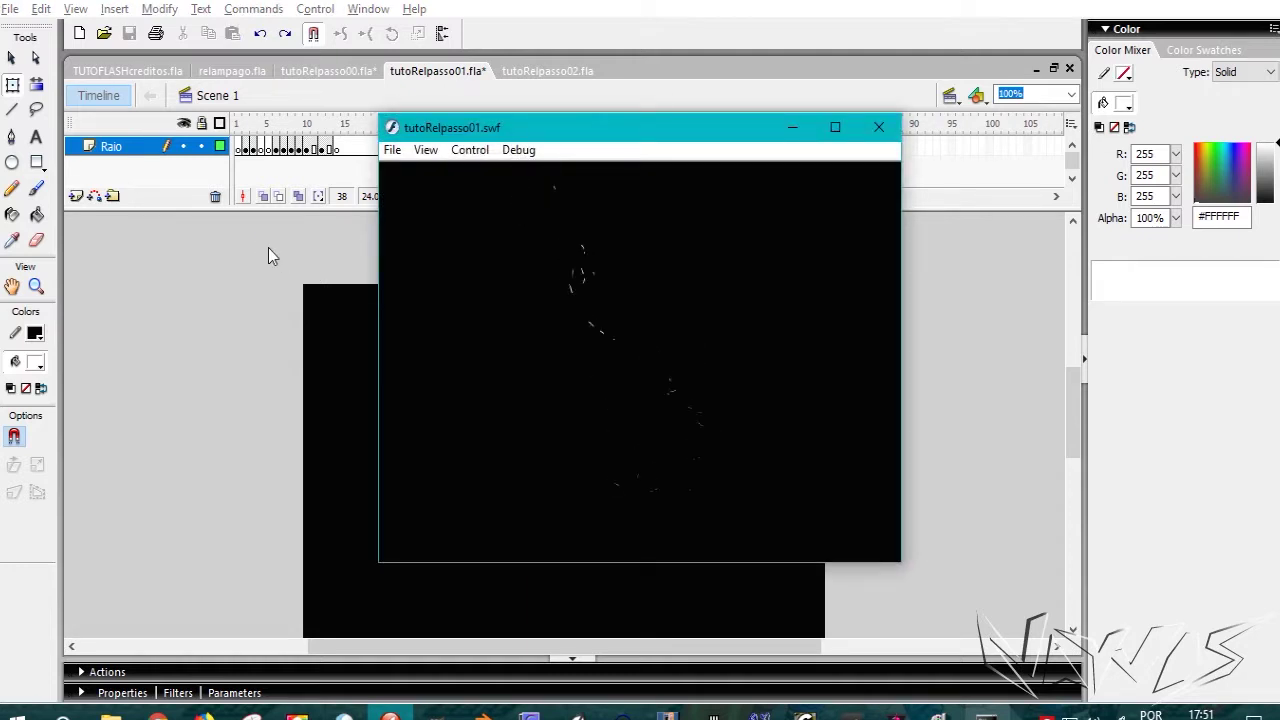
{"action": "left_click", "coordinate": [879, 130]}
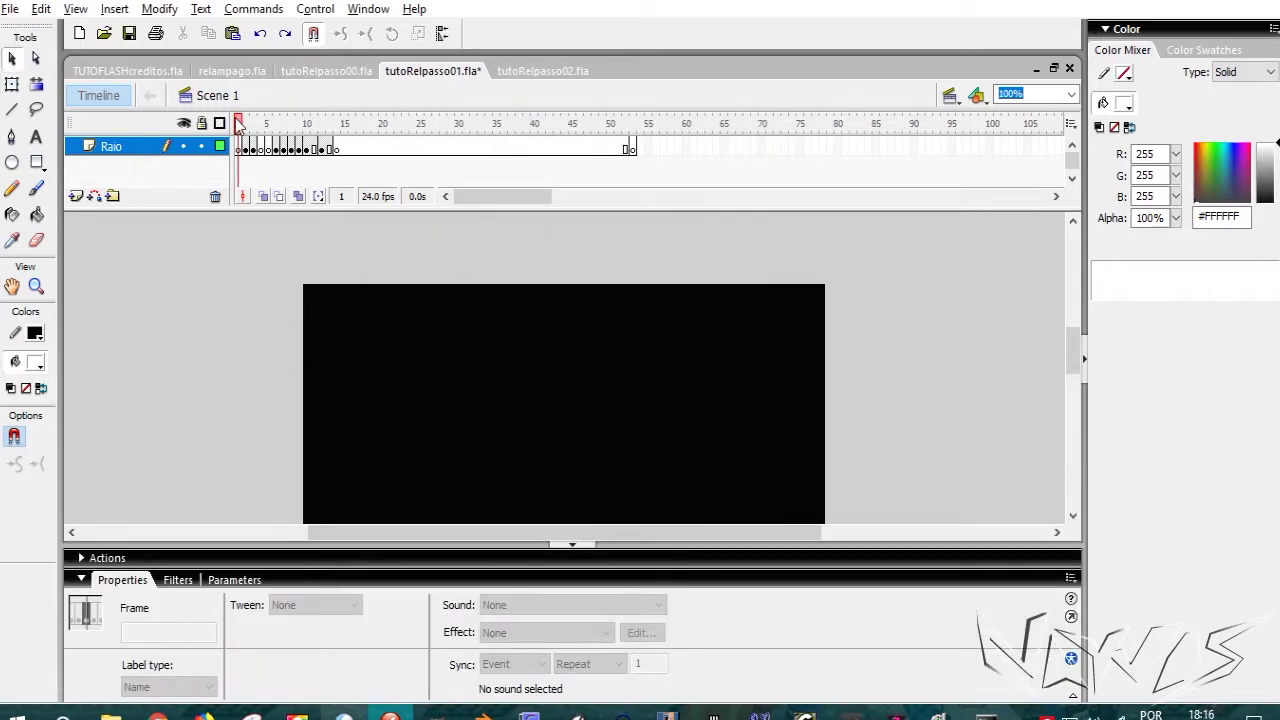
Step: Extend the blank opening through frame 5 and convert the first bolt, in frame 6, to a movie clip symbol
{"action": "left_click_drag", "start_coordinate": [240, 148], "coordinate": [268, 148]}
{"action": "left_click", "coordinate": [276, 148]}
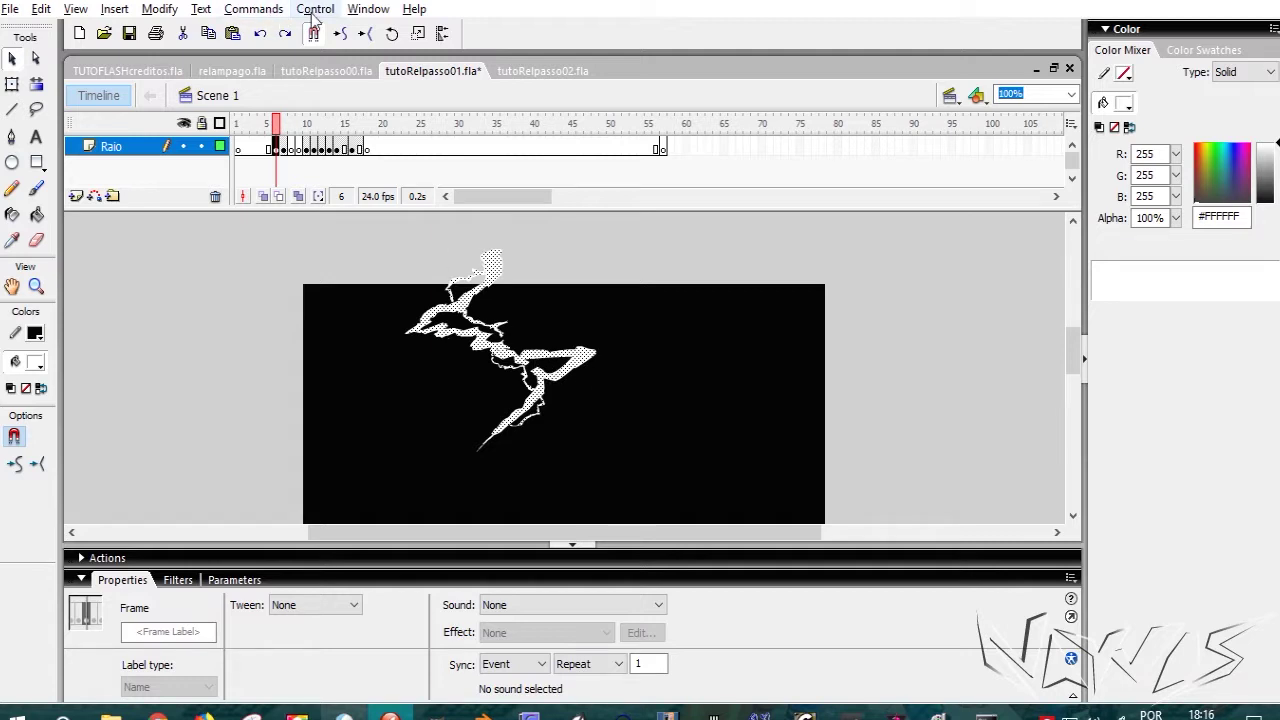
{"action": "left_click", "coordinate": [160, 10]}
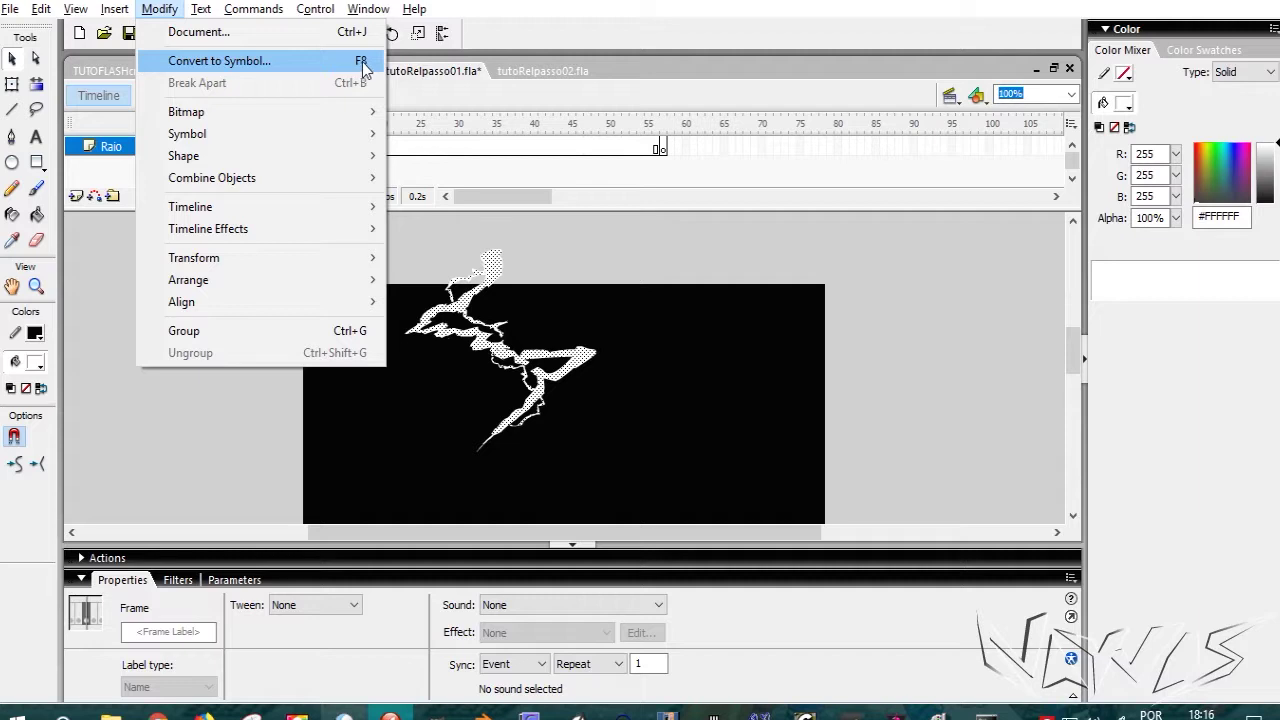
{"action": "left_click", "coordinate": [280, 61]}
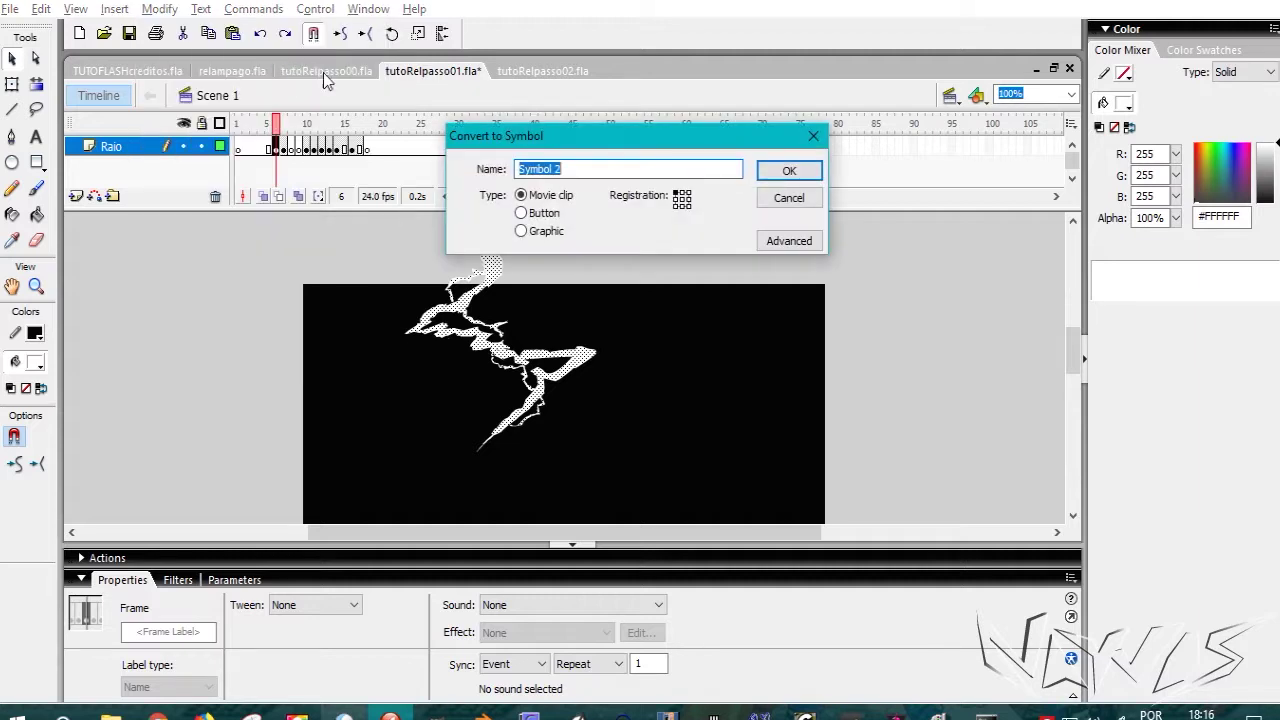
{"action": "left_click", "coordinate": [786, 170]}
Step: Convert the bolt drawings in frames 7, 10, 11 and 12 to separate movie clip symbols
{"action": "left_click", "coordinate": [286, 150]}
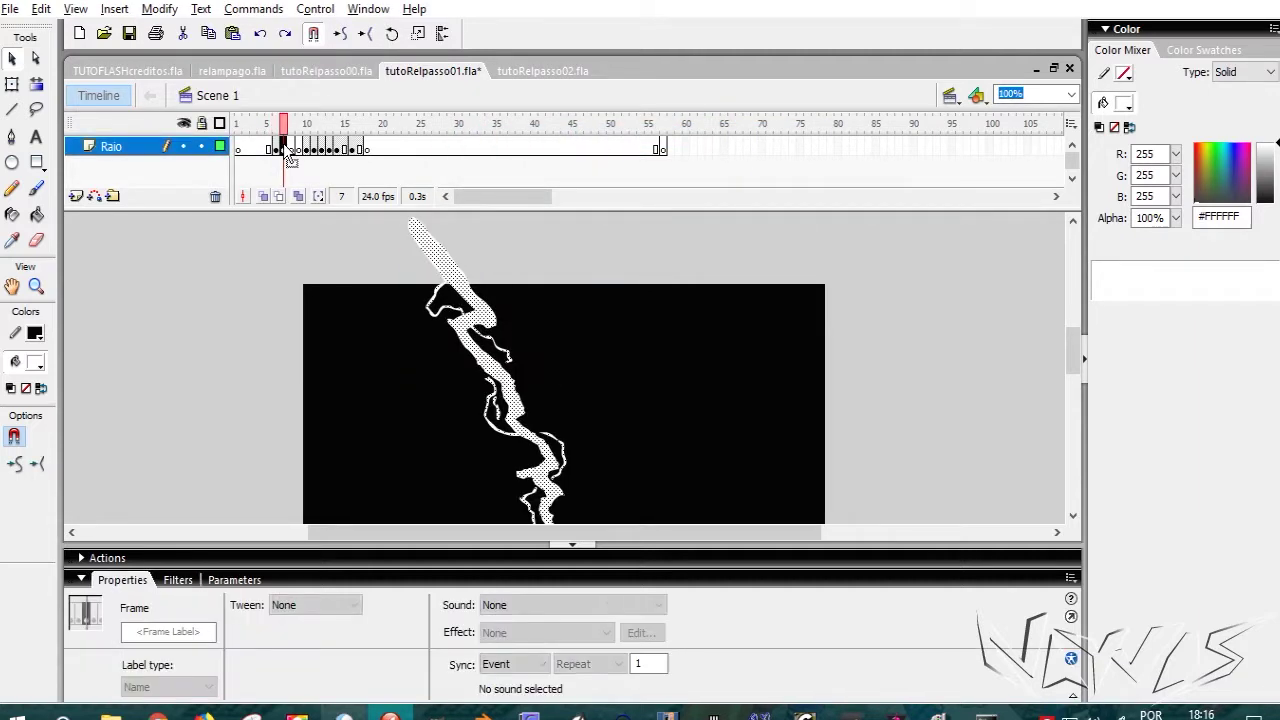
{"action": "key", "text": "F8"}
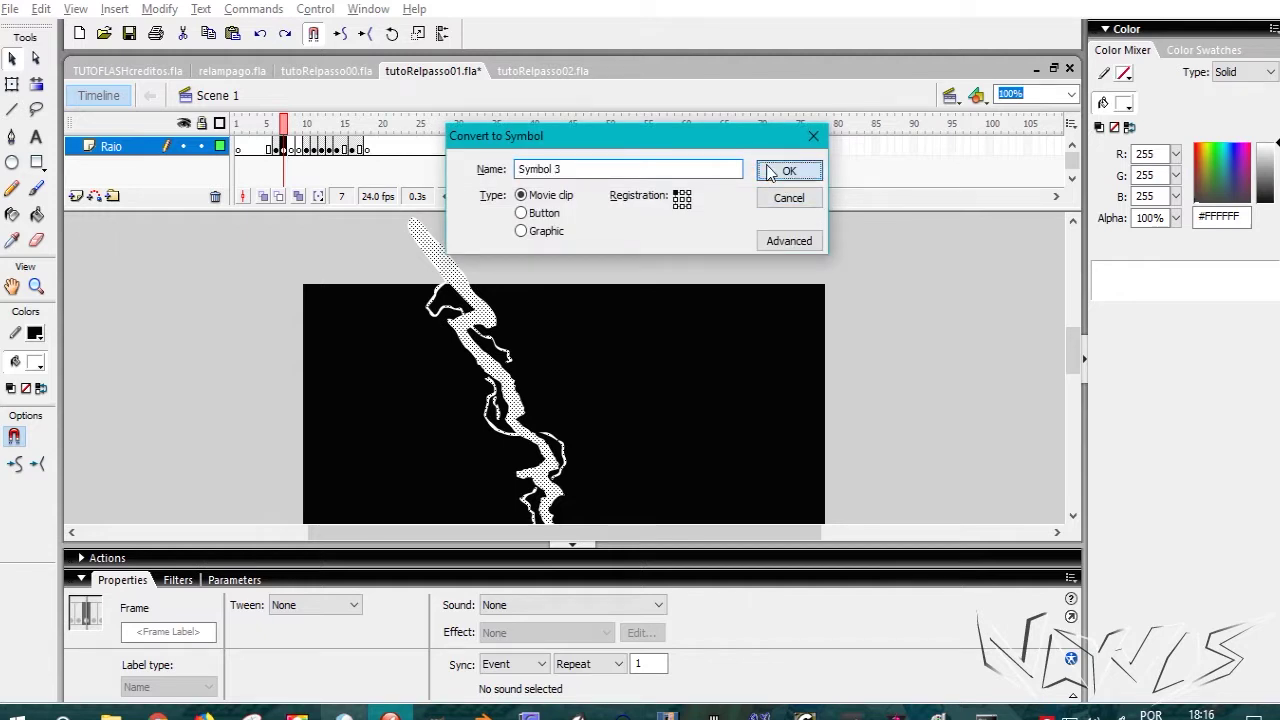
{"action": "left_click", "coordinate": [786, 170]}
{"action": "left_click", "coordinate": [308, 149]}
{"action": "key", "text": "F8"}
{"action": "left_click", "coordinate": [786, 170]}
{"action": "left_click", "coordinate": [314, 149]}
{"action": "key", "text": "F8"}
{"action": "left_click", "coordinate": [768, 172]}
{"action": "left_click", "coordinate": [321, 149]}
{"action": "key", "text": "F8"}
{"action": "left_click", "coordinate": [786, 170]}
Step: Convert the dissolving bolt fragments in frames 13, 14 and 16 to separate movie clip symbols
{"action": "left_click", "coordinate": [327, 149]}
{"action": "key", "text": "F8"}
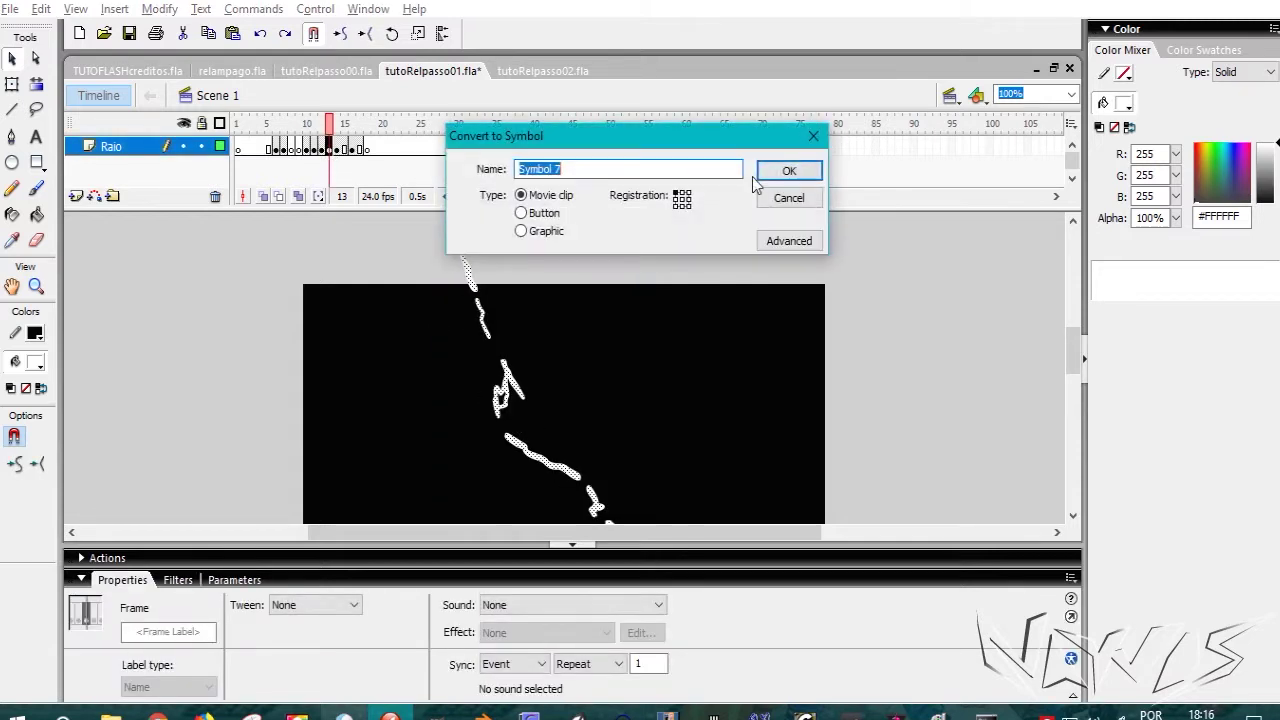
{"action": "left_click", "coordinate": [777, 171]}
{"action": "left_click", "coordinate": [340, 149]}
{"action": "key", "text": "F8"}
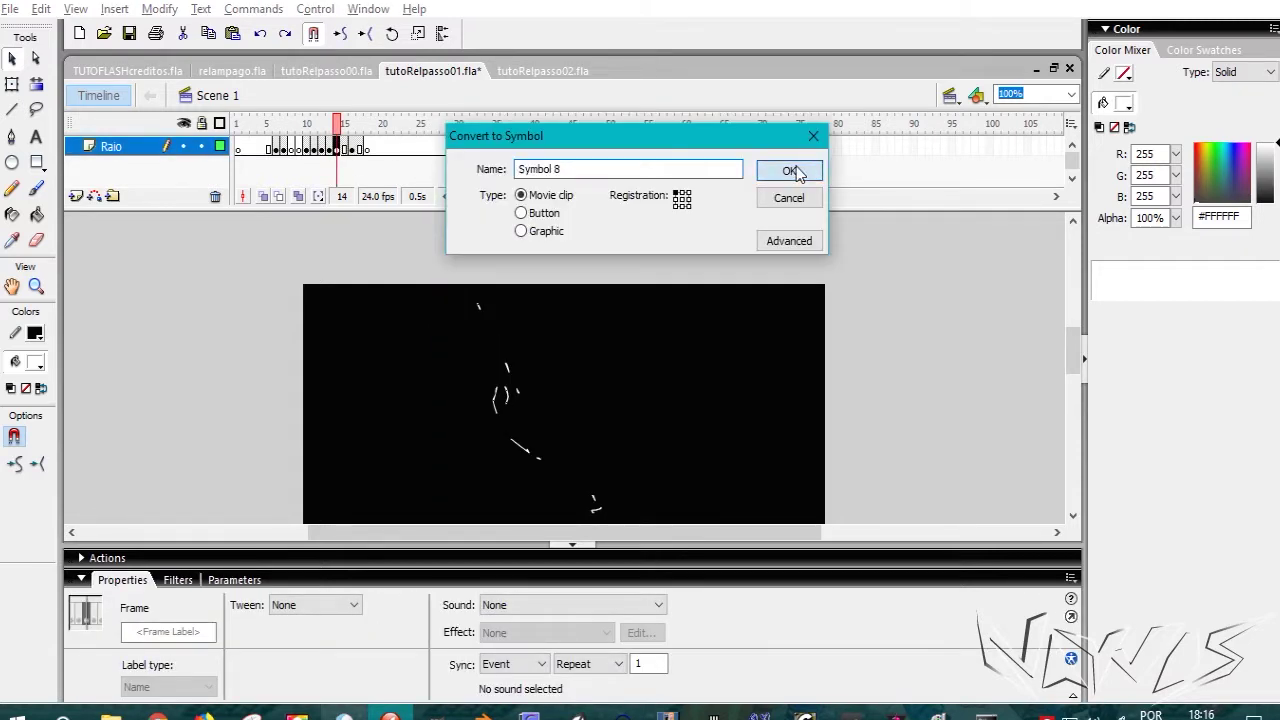
{"action": "left_click", "coordinate": [790, 170]}
{"action": "left_click", "coordinate": [355, 149]}
{"action": "left_click", "coordinate": [355, 149]}
{"action": "key", "text": "F8"}
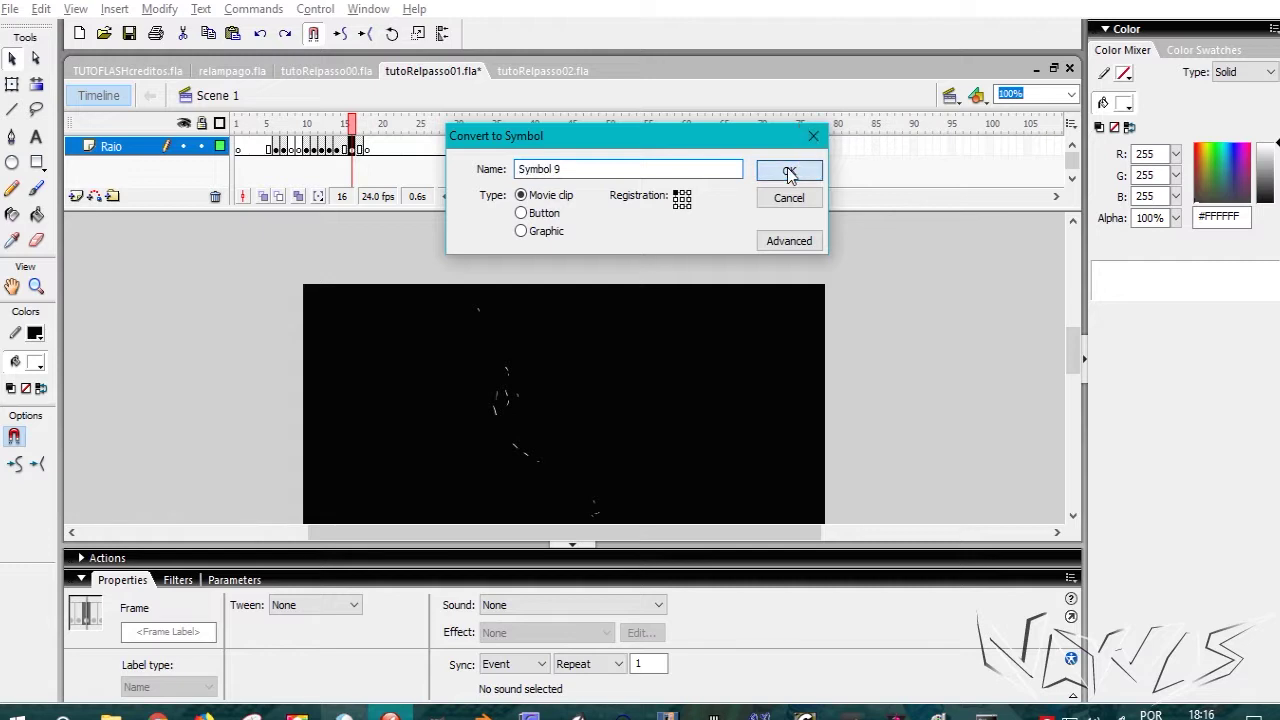
{"action": "left_click", "coordinate": [786, 170]}
Step: Add a Glow filter to the bolt symbol in frame 6
{"action": "left_click", "coordinate": [277, 149]}
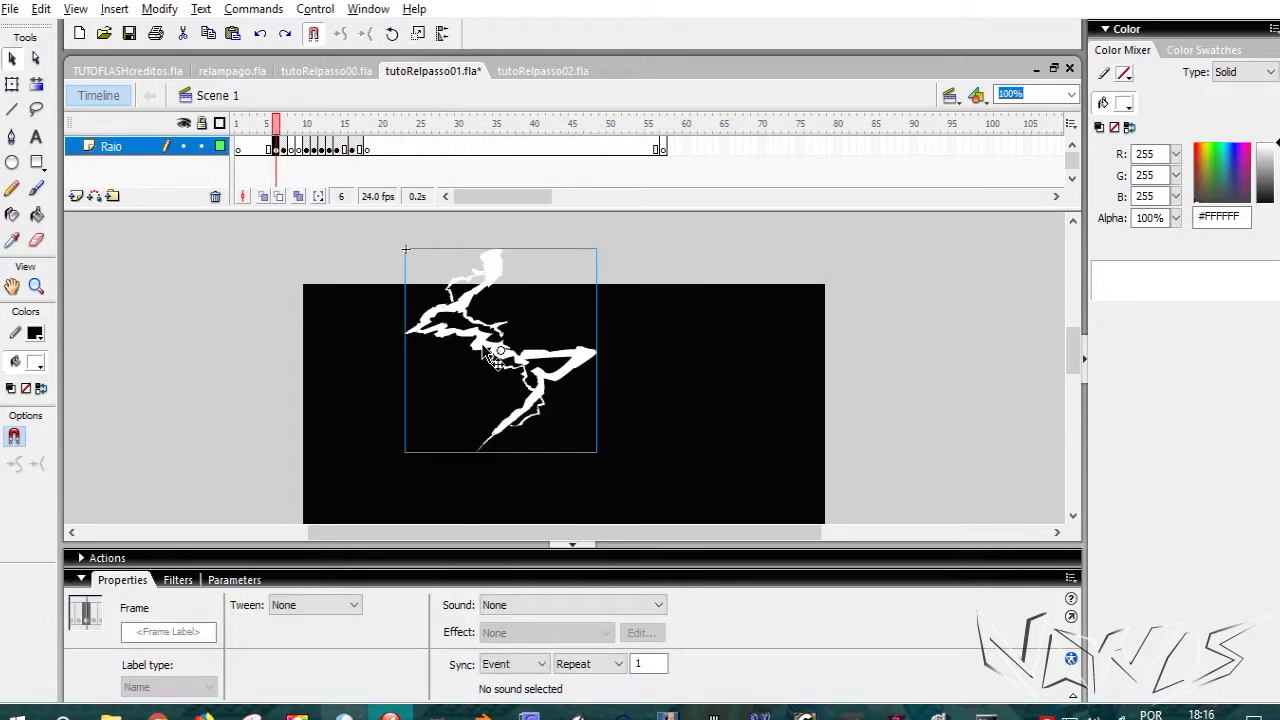
{"action": "left_click", "coordinate": [175, 580]}
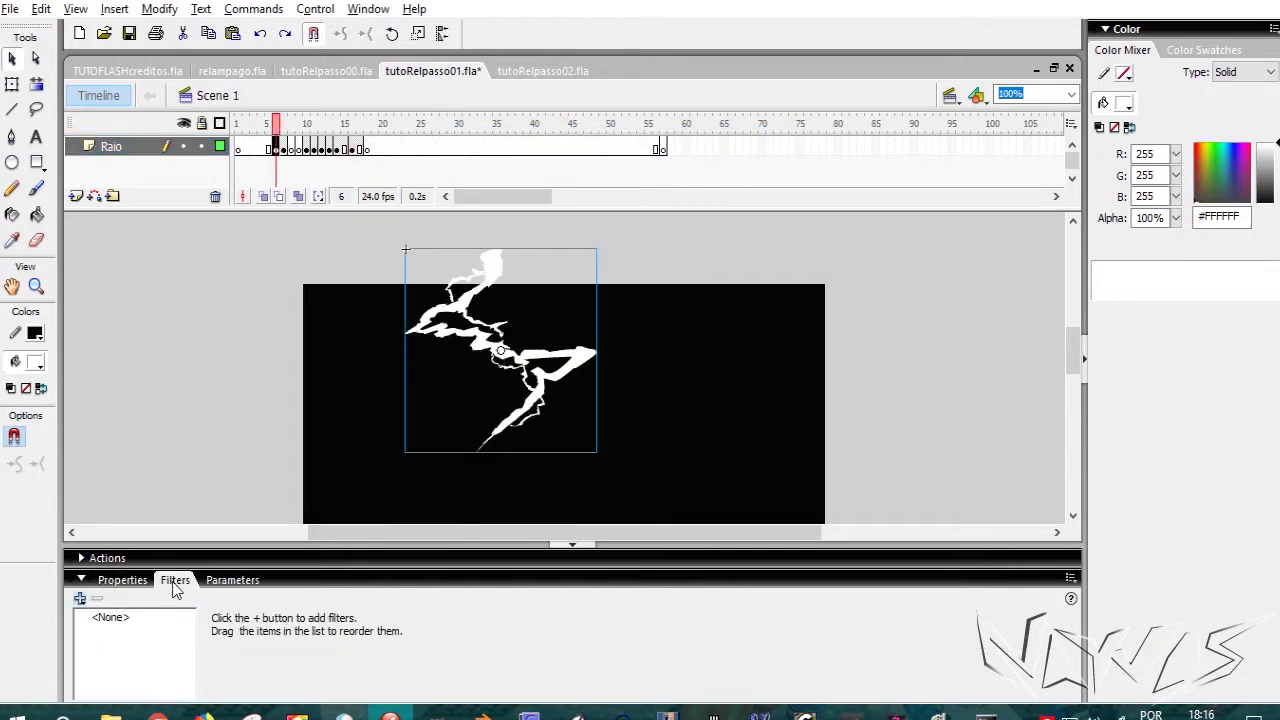
{"action": "left_click", "coordinate": [122, 580]}
{"action": "left_click", "coordinate": [176, 581]}
{"action": "left_click", "coordinate": [80, 599]}
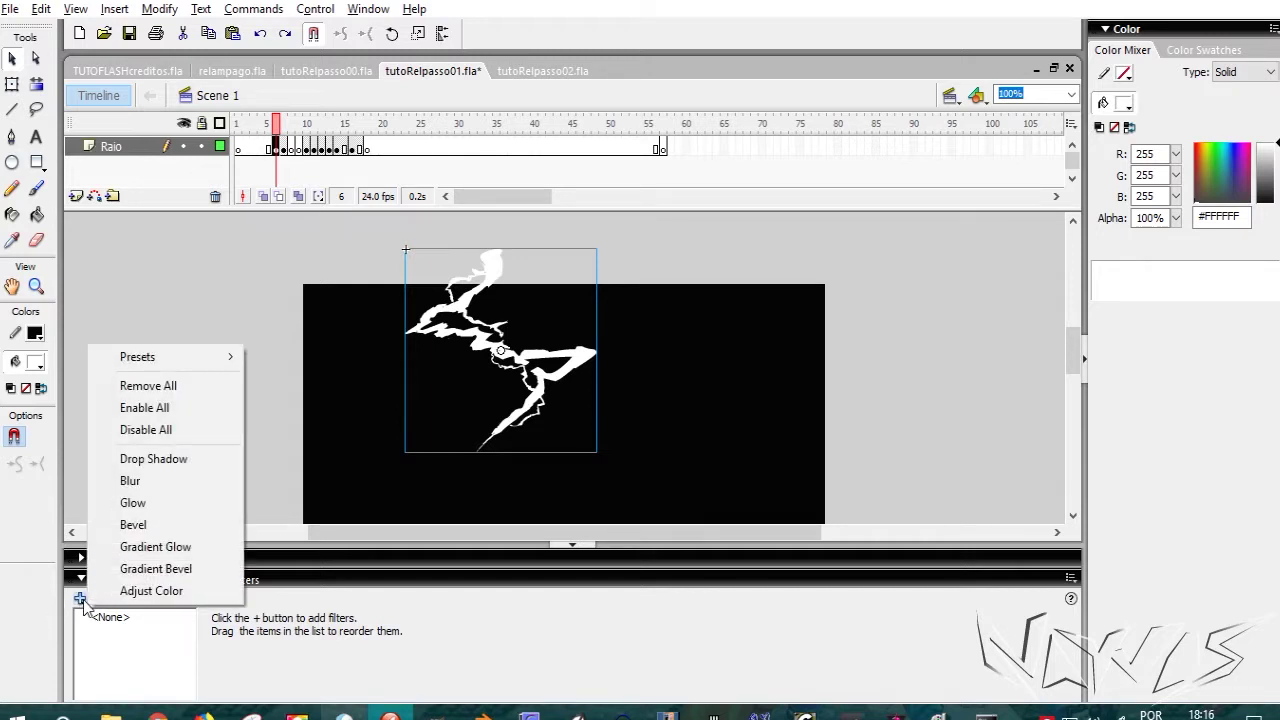
{"action": "left_click", "coordinate": [153, 501]}
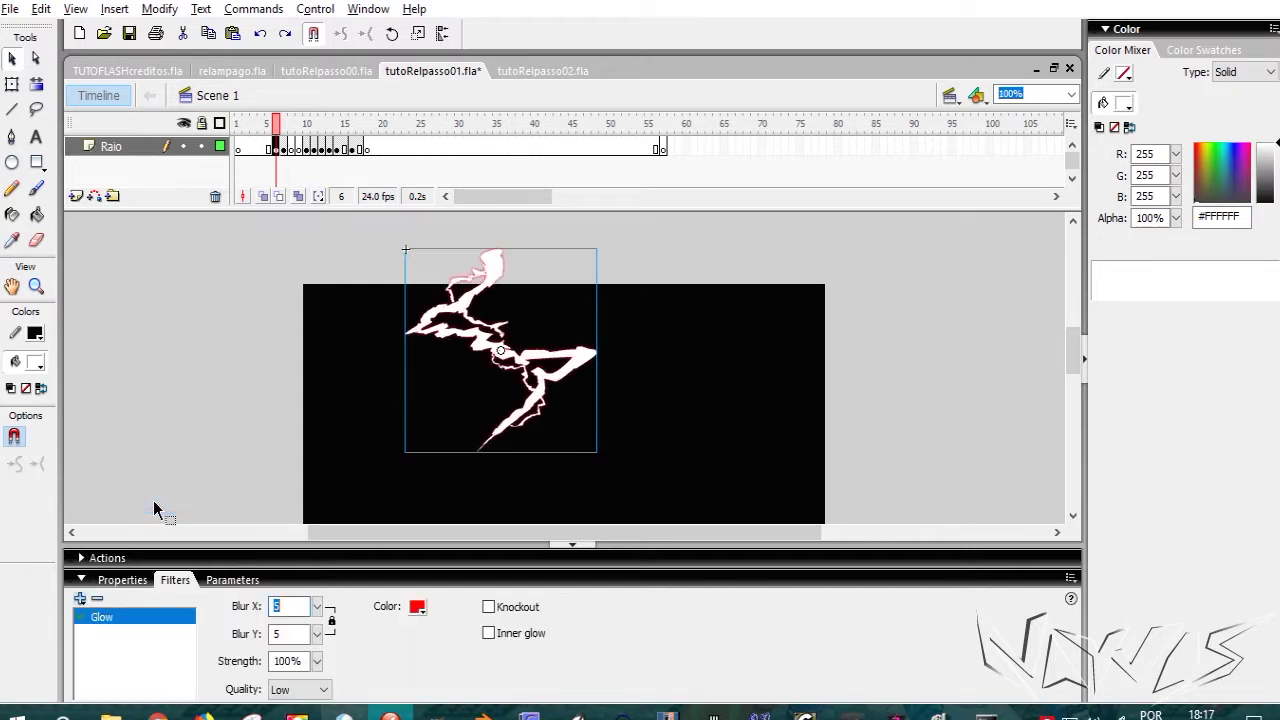
Step: Set the glow colour of the frame 6 bolt to light blue #BDFFF9
{"action": "left_click", "coordinate": [417, 606]}
{"action": "left_click", "coordinate": [489, 413]}
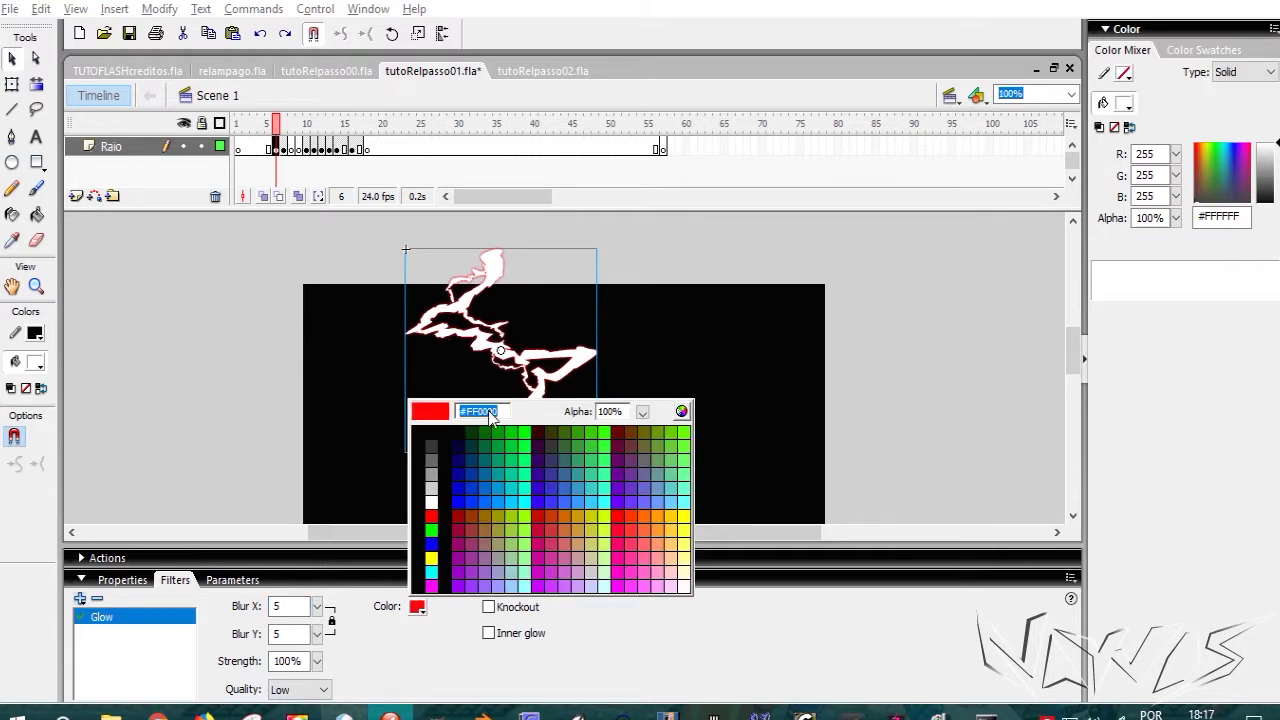
{"action": "type", "text": "bdfff"}
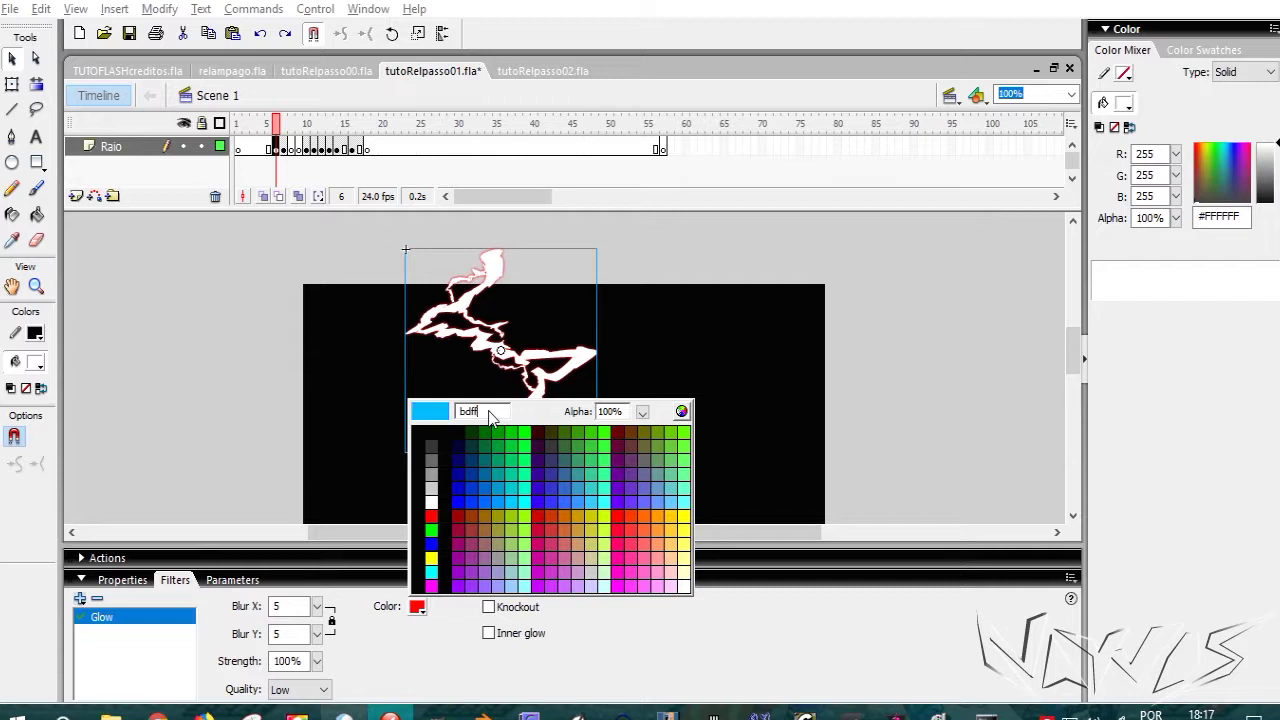
{"action": "type", "text": "9"}
{"action": "key", "text": "Return"}
Step: Set the light blue glow's blur to about 4.11, its strength to 151% and its quality to High
{"action": "left_click", "coordinate": [284, 606]}
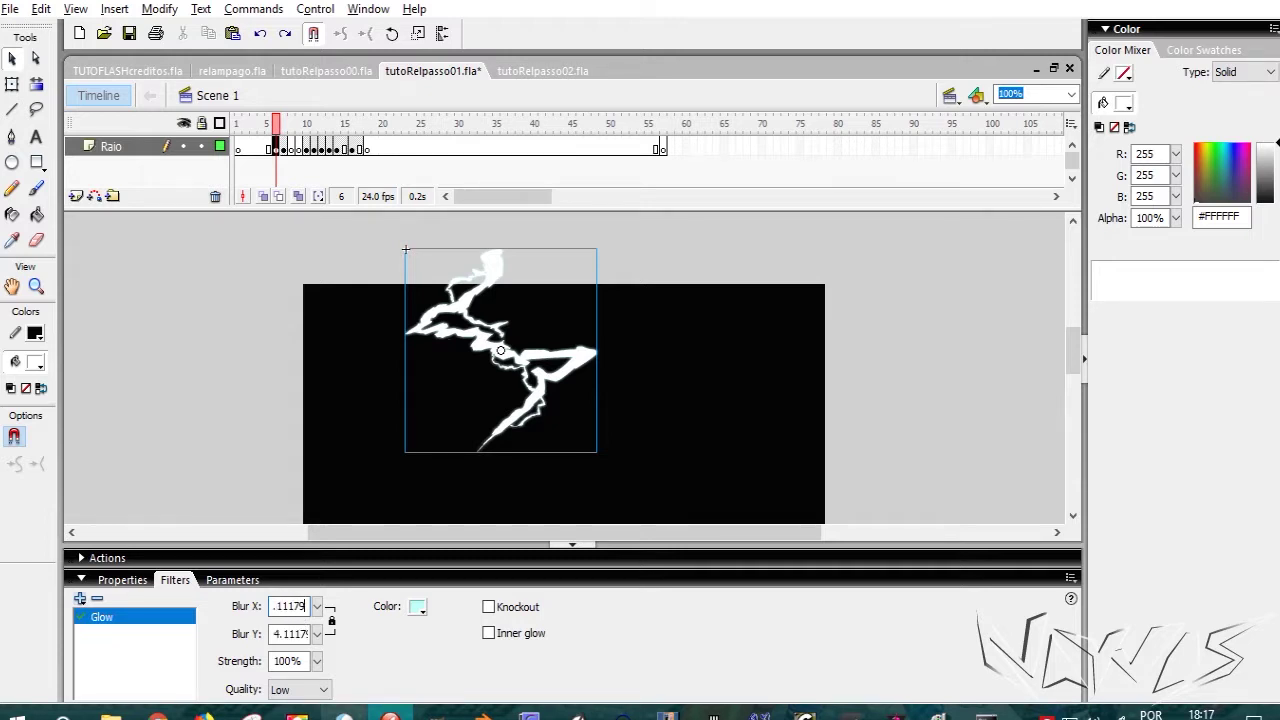
{"action": "double_click", "coordinate": [298, 606]}
{"action": "left_click", "coordinate": [318, 663]}
{"action": "left_click", "coordinate": [298, 663]}
{"action": "double_click", "coordinate": [298, 663]}
{"action": "type", "text": "1"}
{"action": "key", "text": "Return"}
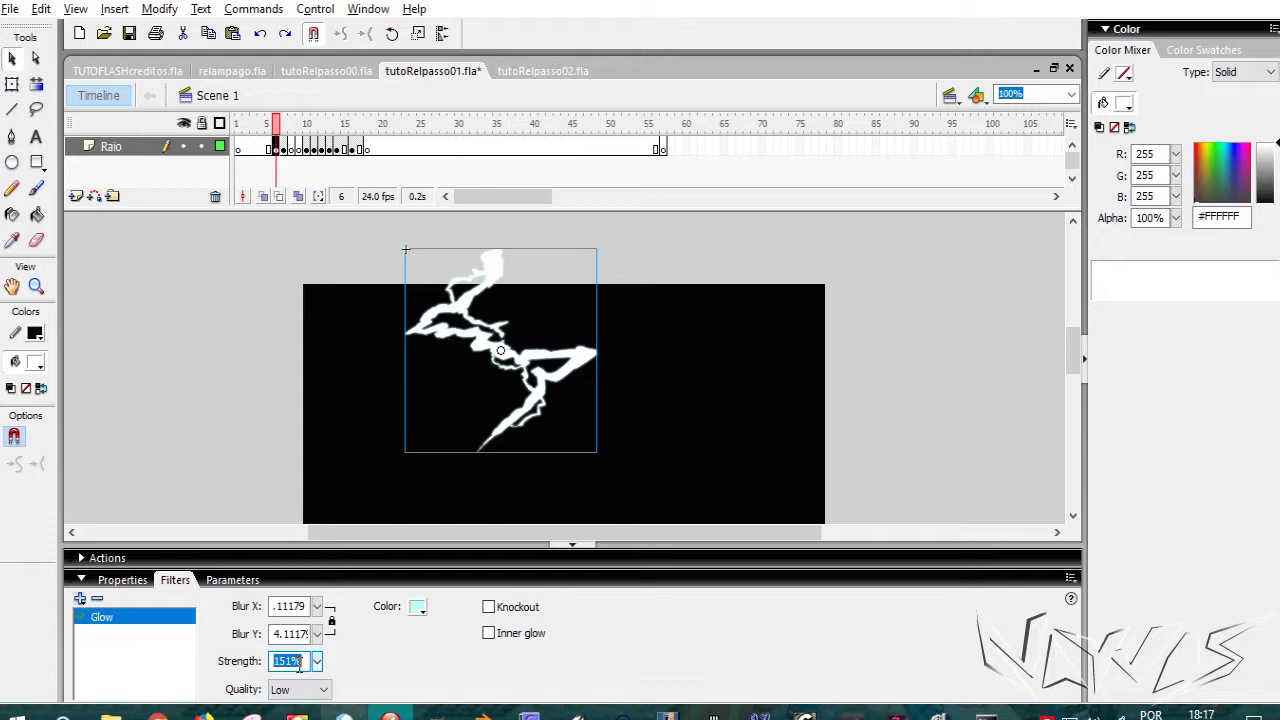
{"action": "left_click", "coordinate": [323, 689]}
{"action": "left_click", "coordinate": [298, 719]}
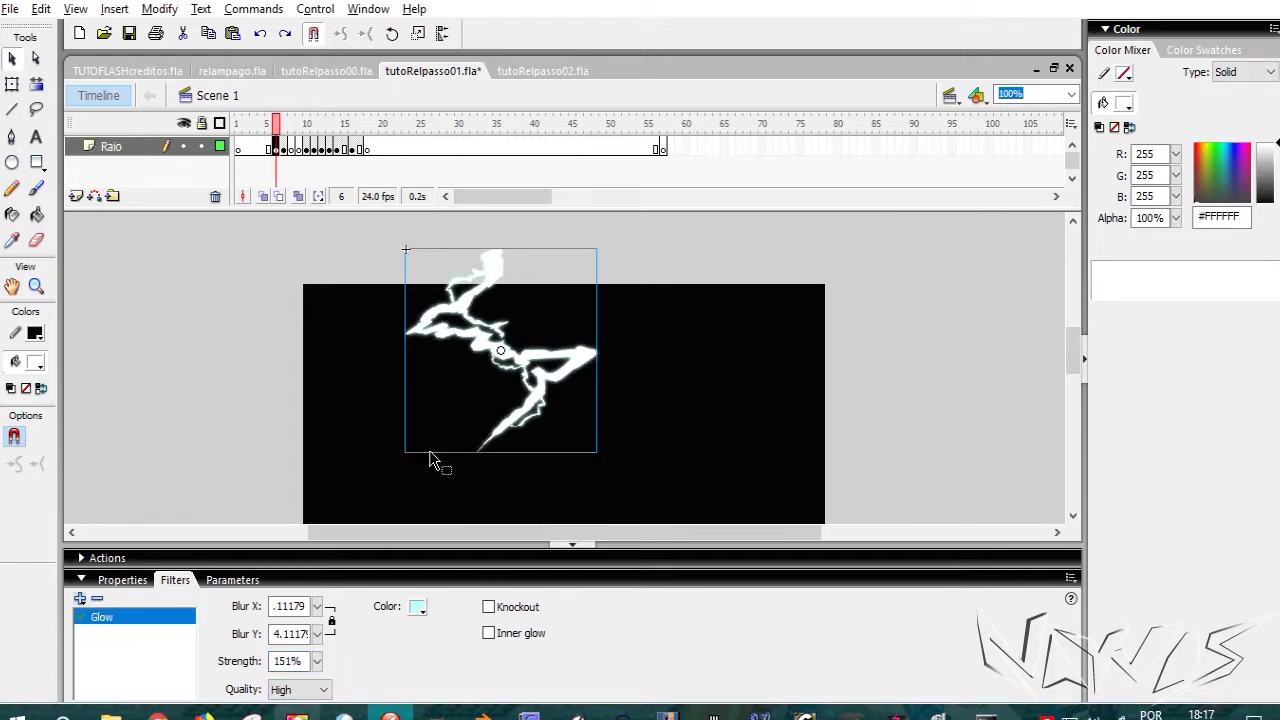
Step: Save the light blue Glow filter settings as a preset named azulclaro
{"action": "left_click", "coordinate": [80, 598]}
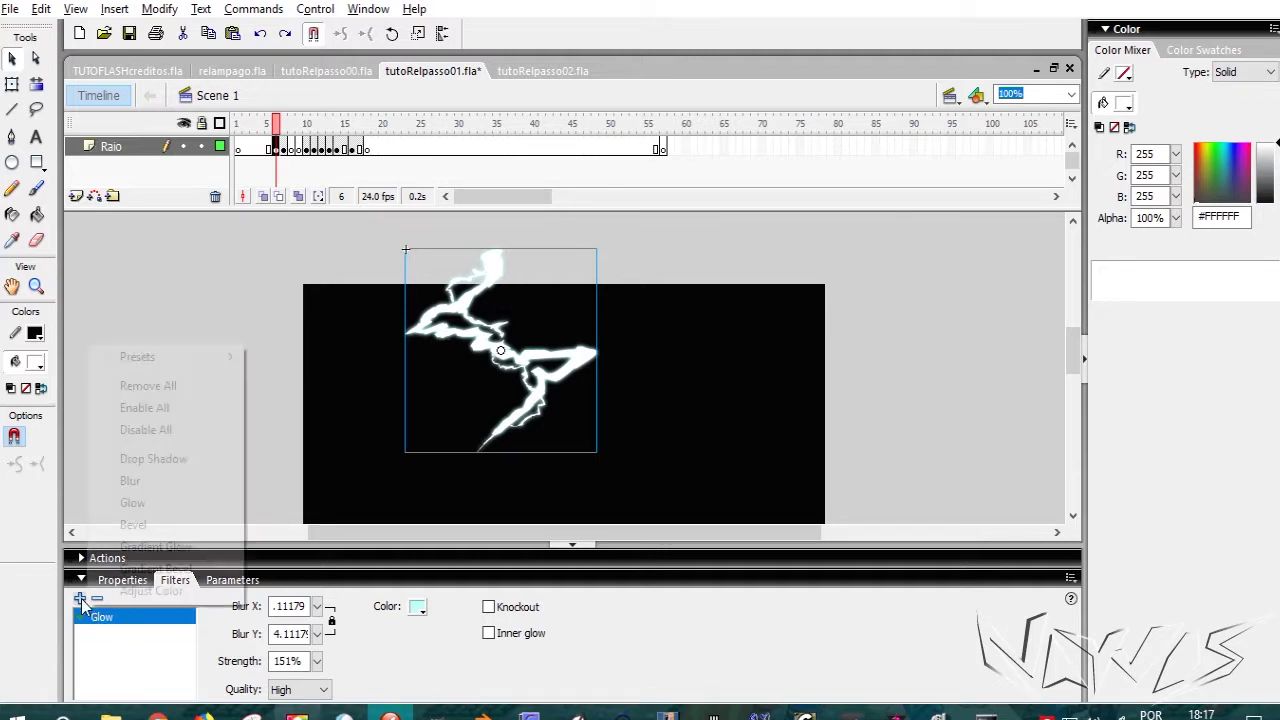
{"action": "mouse_move", "coordinate": [150, 357]}
{"action": "left_click", "coordinate": [290, 356]}
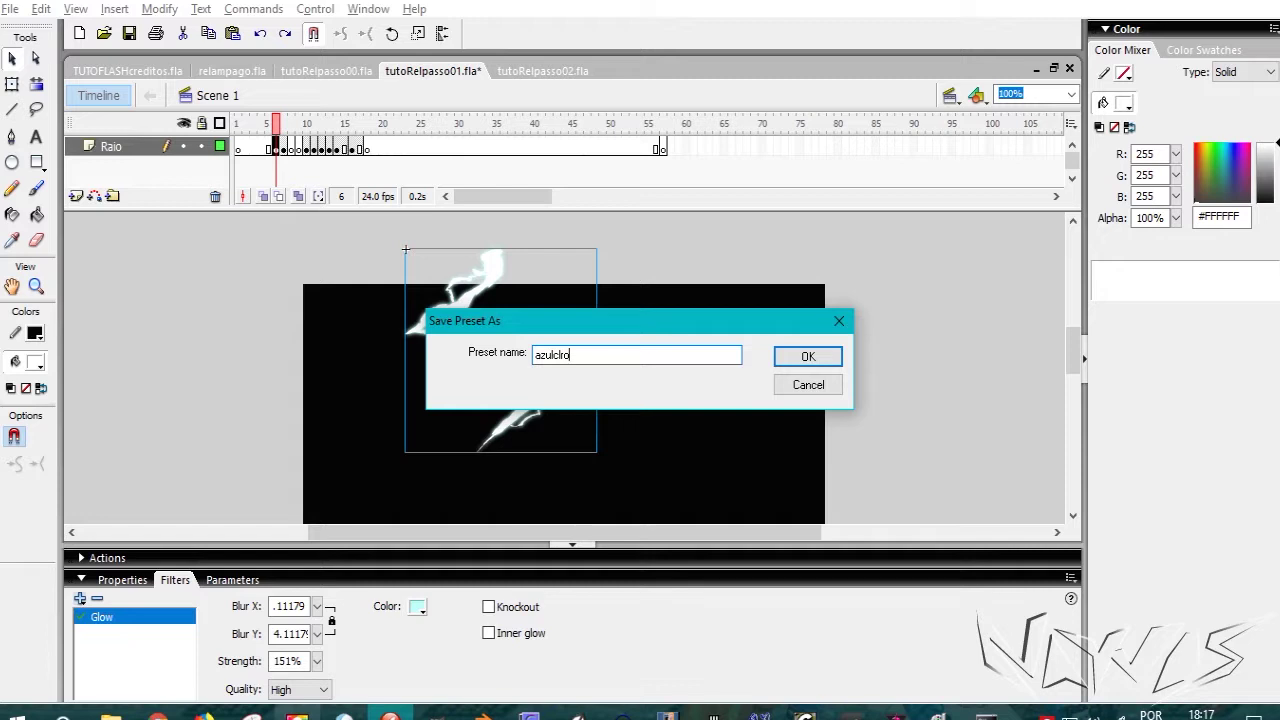
{"action": "key", "text": "BackSpace"}
{"action": "key", "text": "BackSpace"}
{"action": "key", "text": "BackSpace"}
{"action": "key", "text": "BackSpace"}
{"action": "key", "text": "BackSpace"}
{"action": "key", "text": "BackSpace"}
{"action": "key", "text": "BackSpace"}
{"action": "key", "text": "BackSpace"}
{"action": "type", "text": "azulcla"}
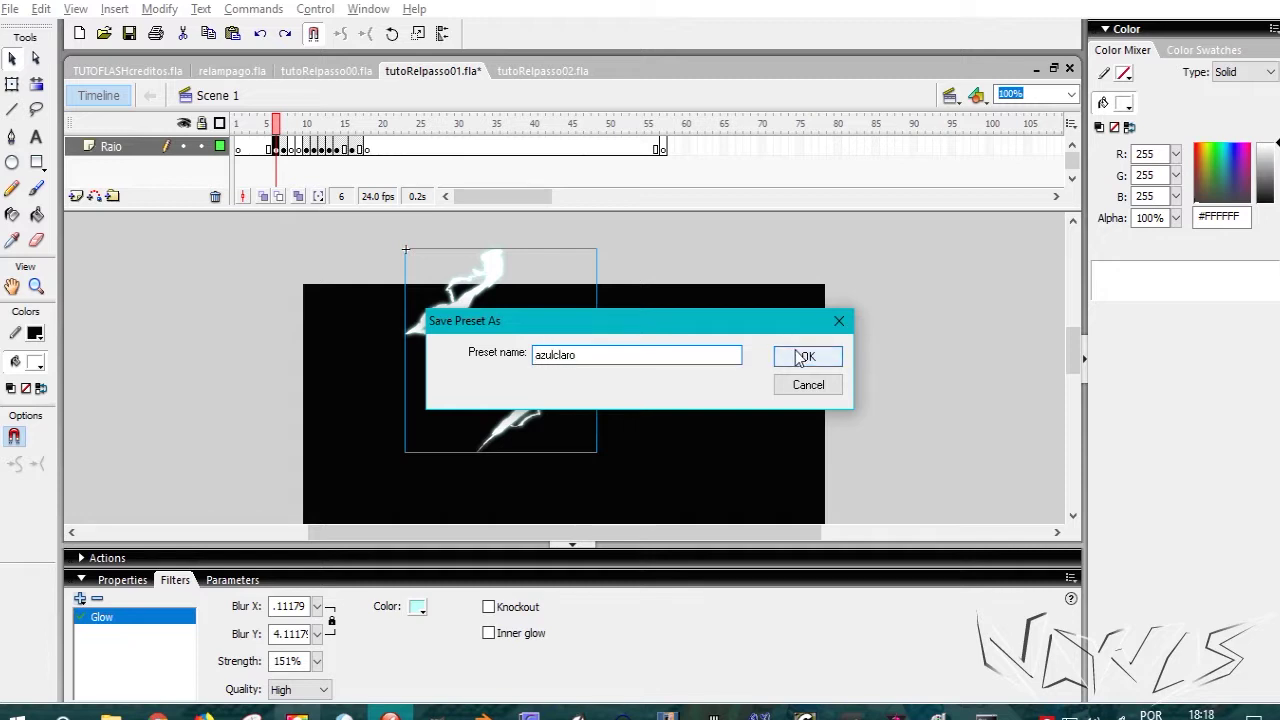
{"action": "left_click", "coordinate": [805, 358]}
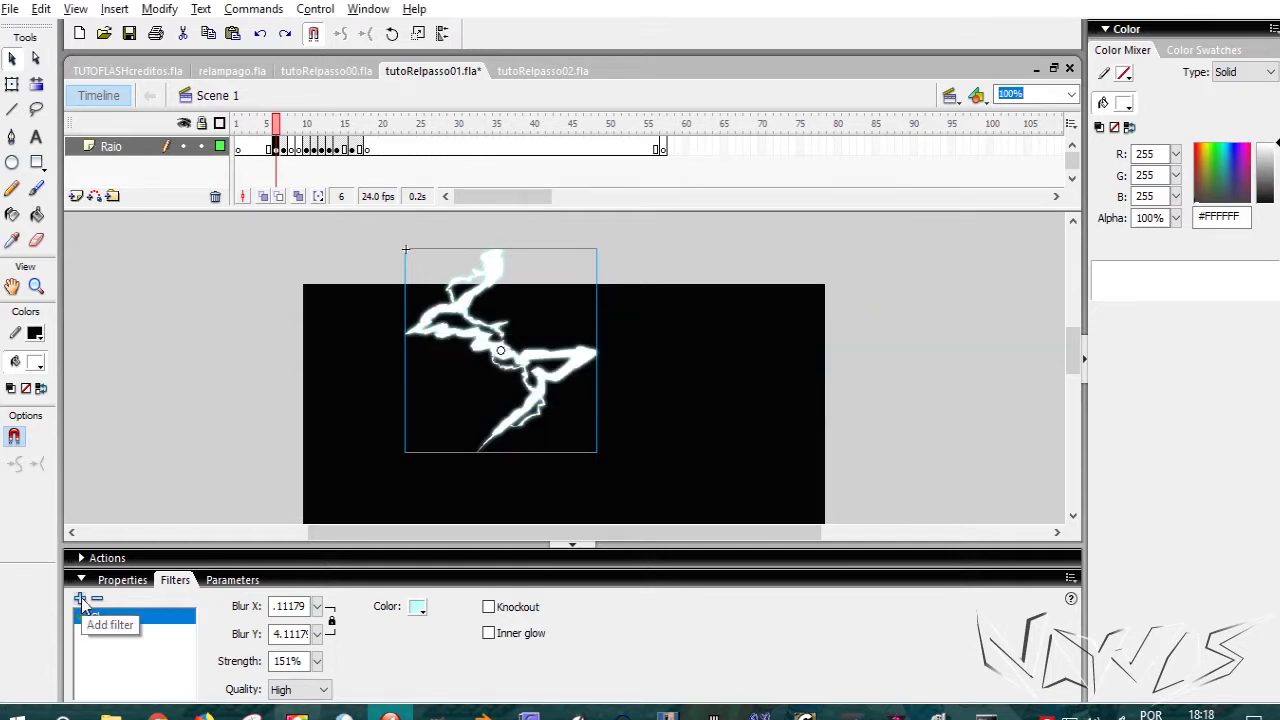
Step: Add a second Glow filter to the frame 6 bolt and set its colour to blue #0099FF
{"action": "left_click", "coordinate": [81, 598]}
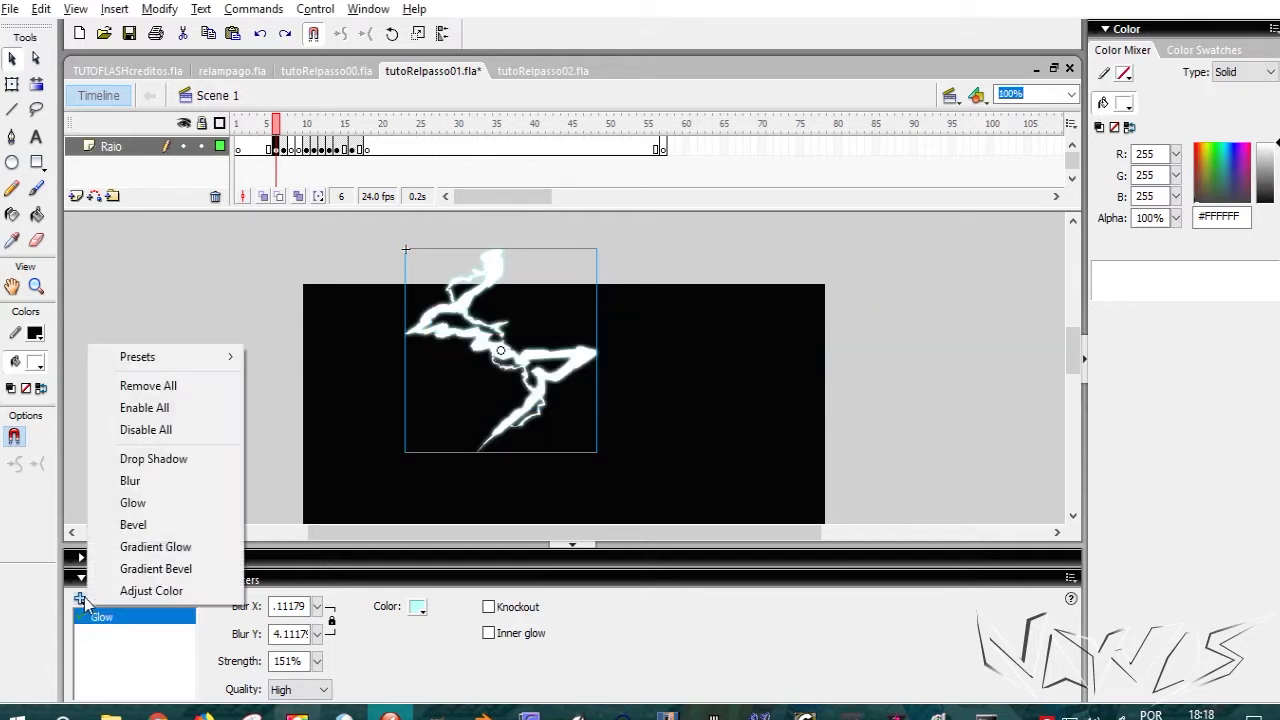
{"action": "left_click", "coordinate": [143, 512]}
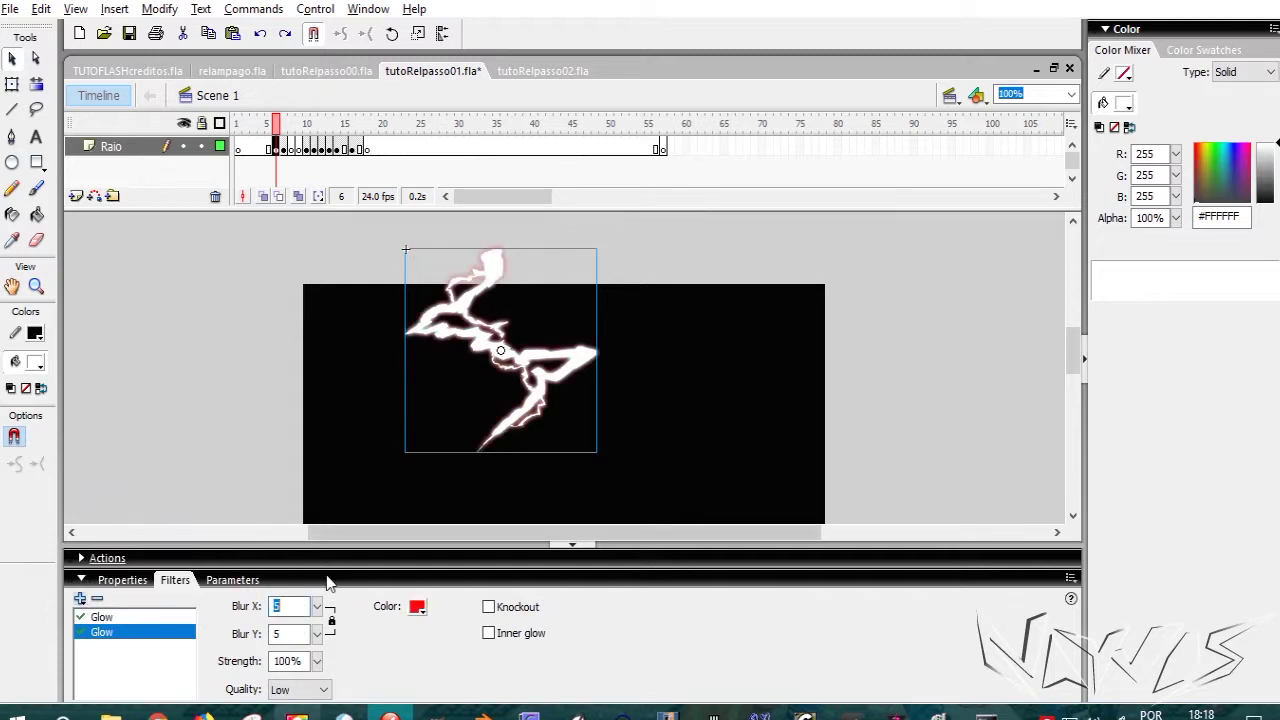
{"action": "left_click", "coordinate": [416, 606]}
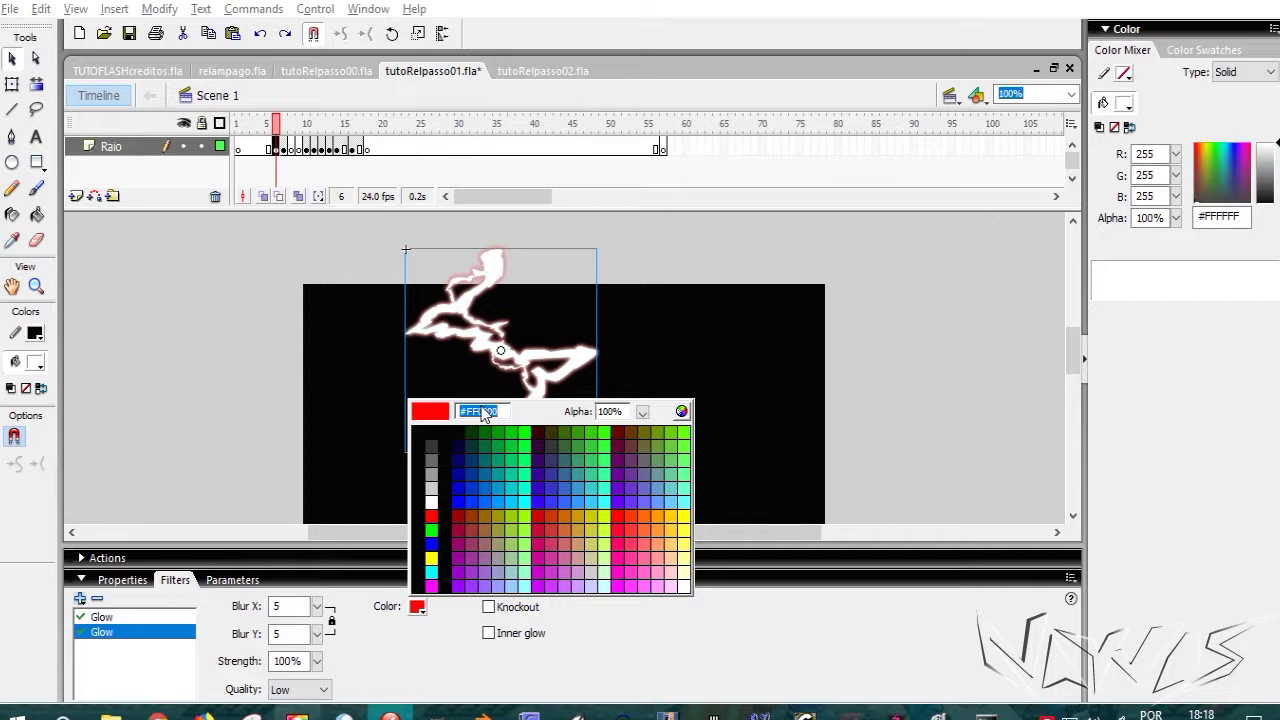
{"action": "type", "text": "0099ff"}
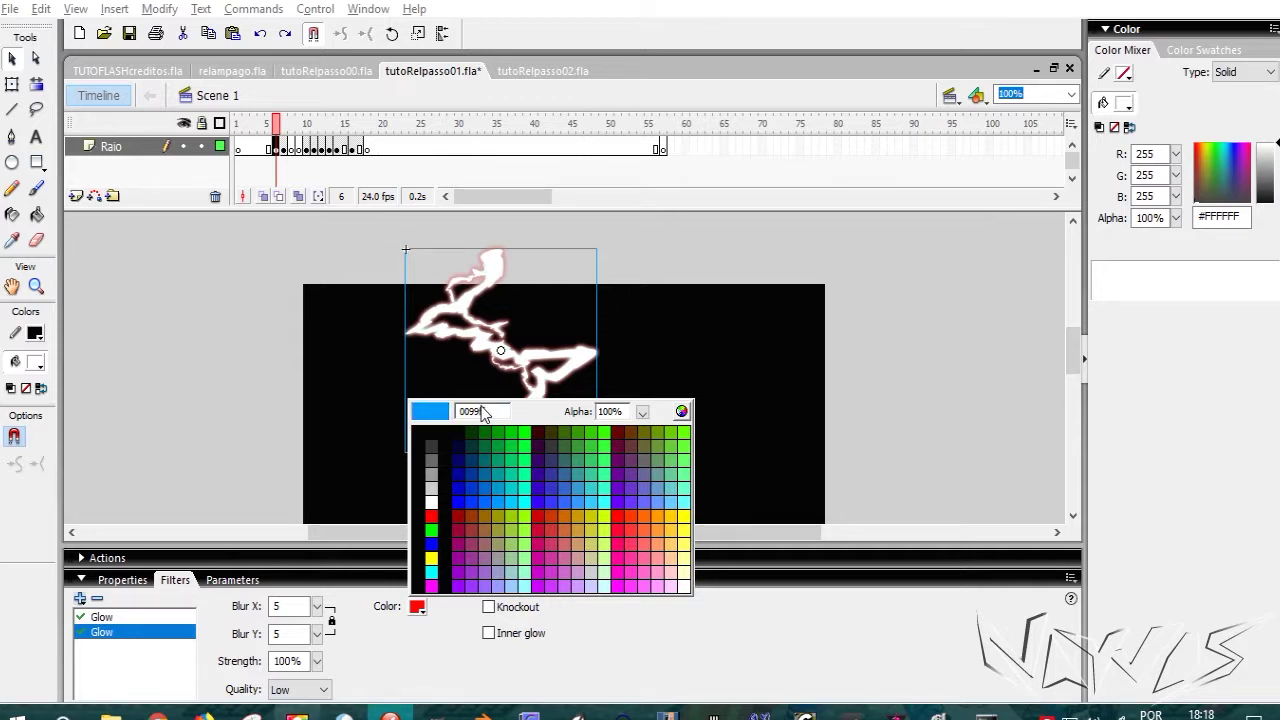
{"action": "key", "text": "Return"}
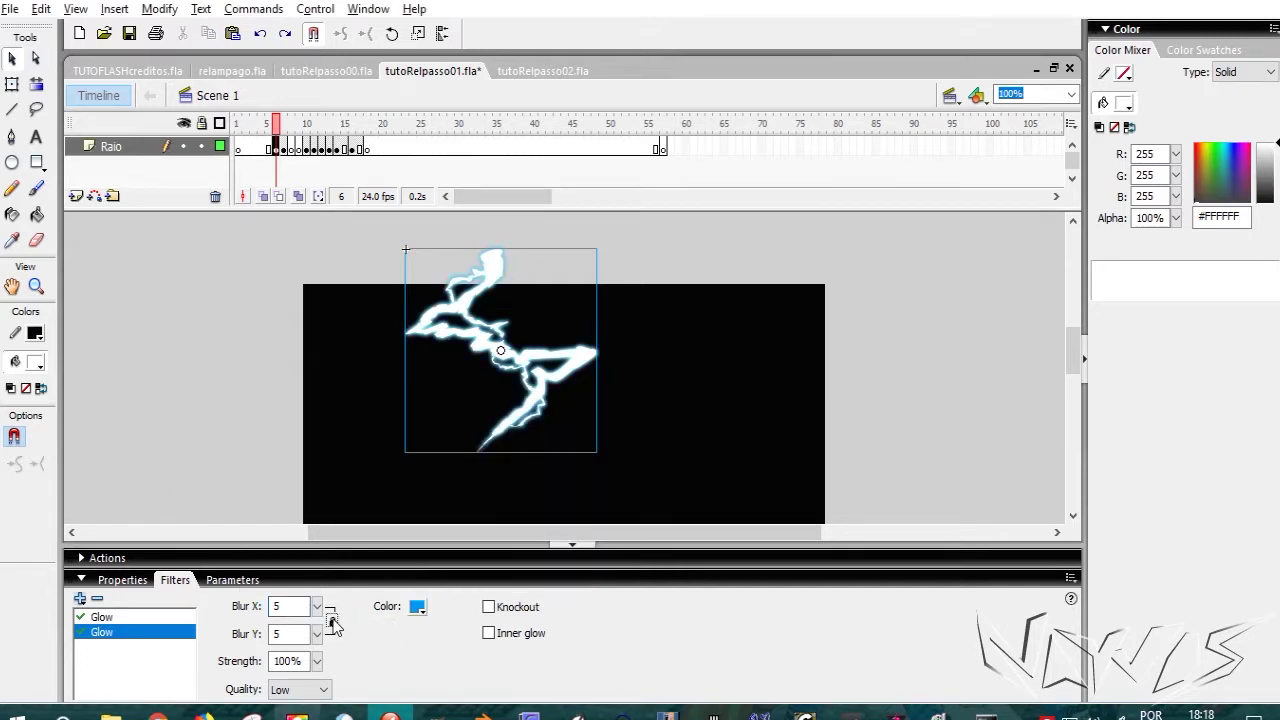
Step: Set the blue glow's Blur X to 11, Blur Y to 22, strength to 134% and quality to High
{"action": "double_click", "coordinate": [274, 606]}
{"action": "type", "text": "11"}
{"action": "key", "text": "Tab"}
{"action": "type", "text": "2"}
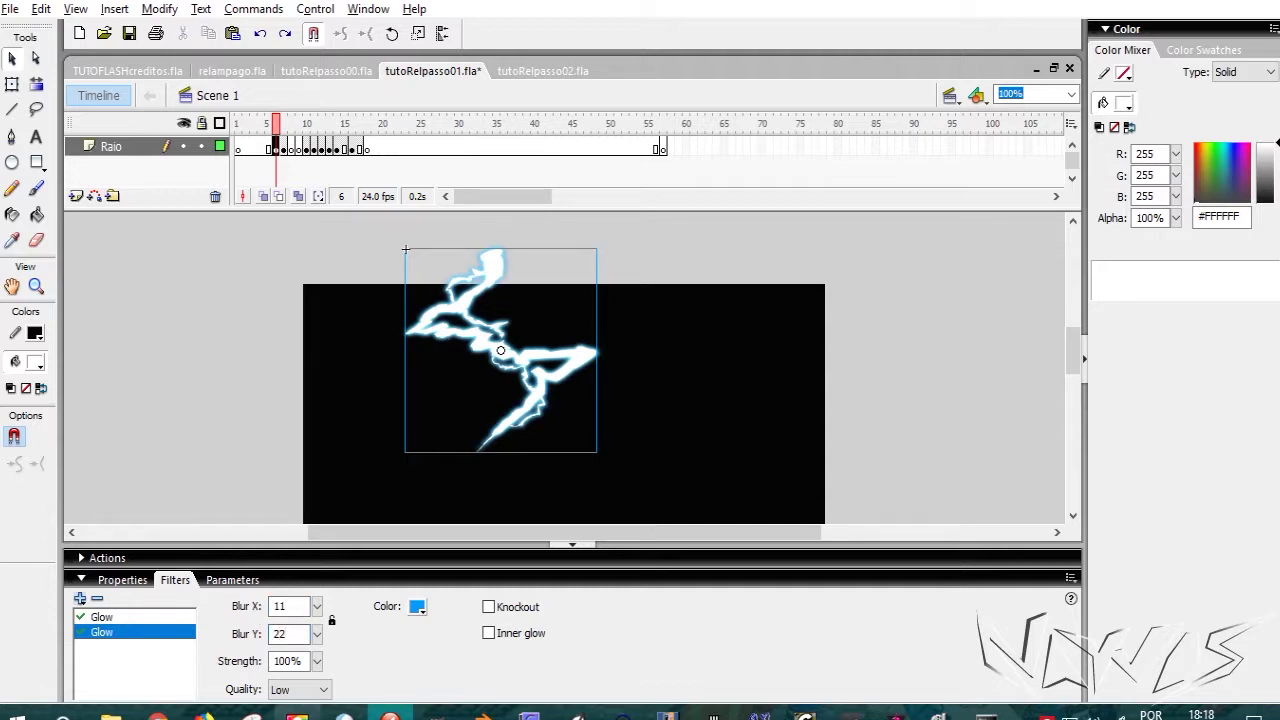
{"action": "type", "text": "2"}
{"action": "key", "text": "Tab"}
{"action": "type", "text": "13"}
{"action": "left_click", "coordinate": [323, 689]}
{"action": "left_click", "coordinate": [300, 703]}
{"action": "key", "text": "Down"}
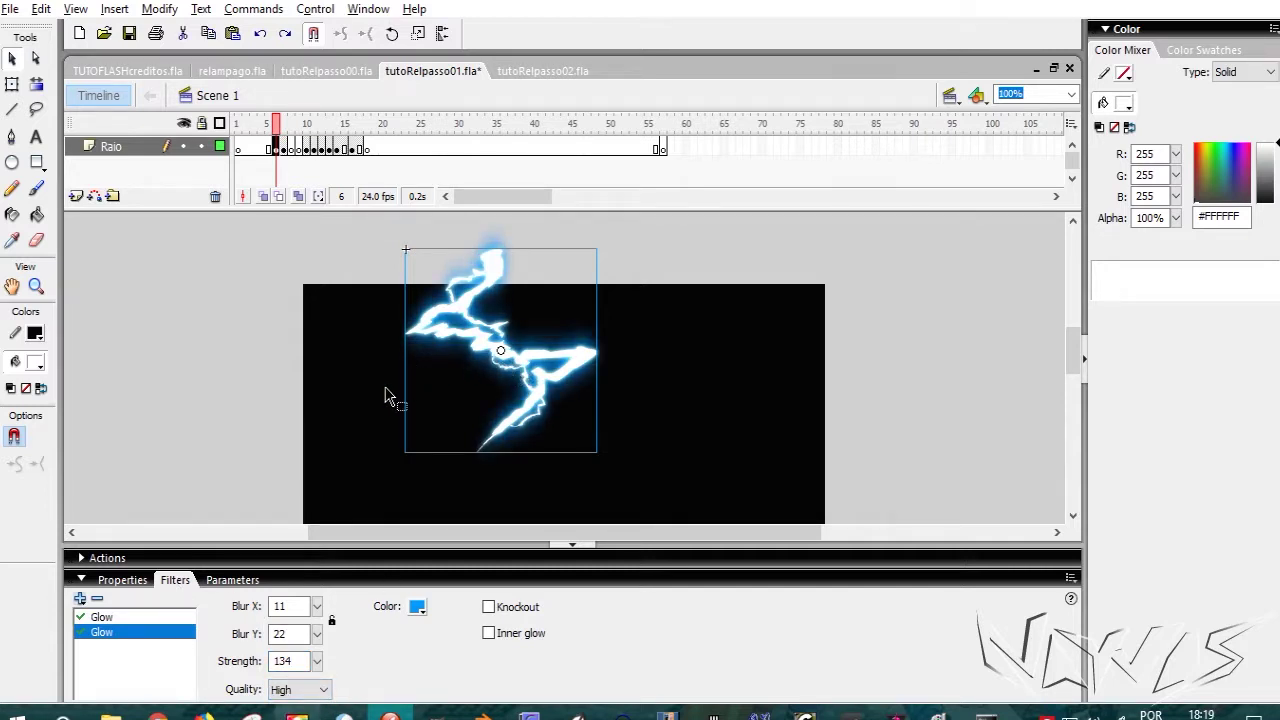
Step: Save the frame 6 bolt's blue Glow filter settings as a preset named azulescuro
{"action": "left_click", "coordinate": [124, 617]}
{"action": "left_click", "coordinate": [150, 632]}
{"action": "left_click", "coordinate": [82, 599]}
{"action": "mouse_move", "coordinate": [137, 356]}
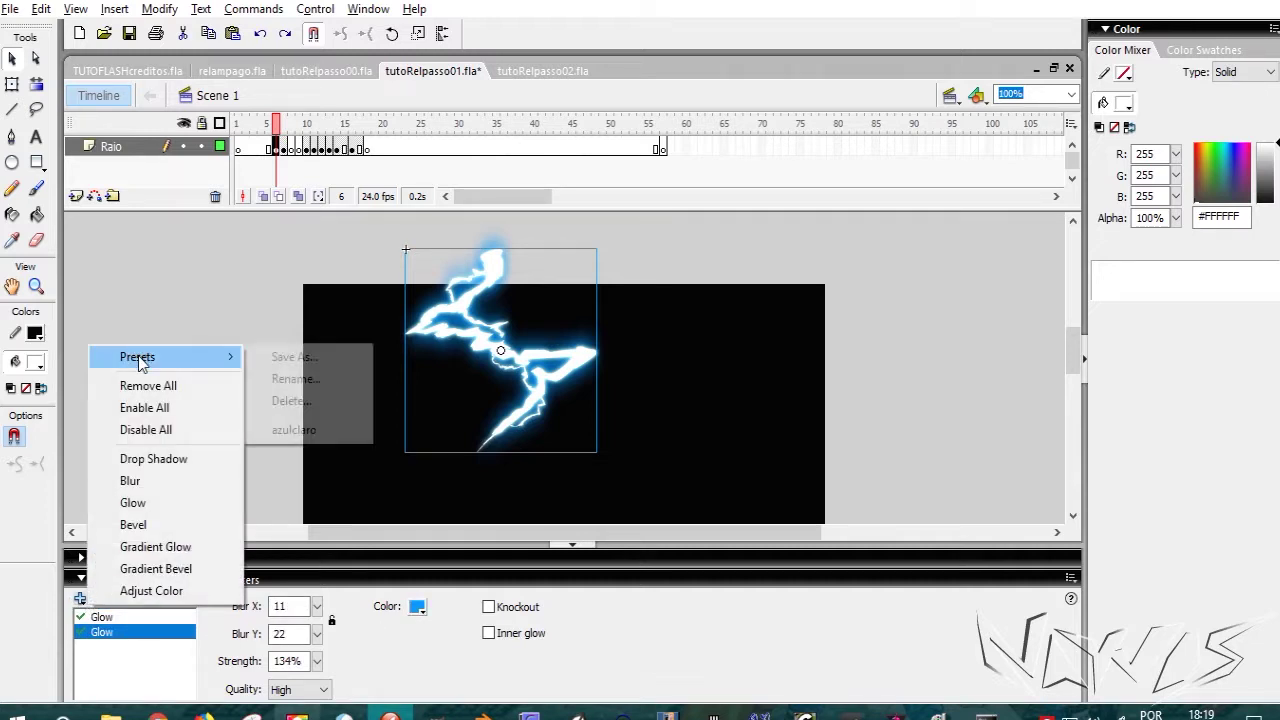
{"action": "left_click", "coordinate": [318, 361]}
{"action": "type", "text": "a"}
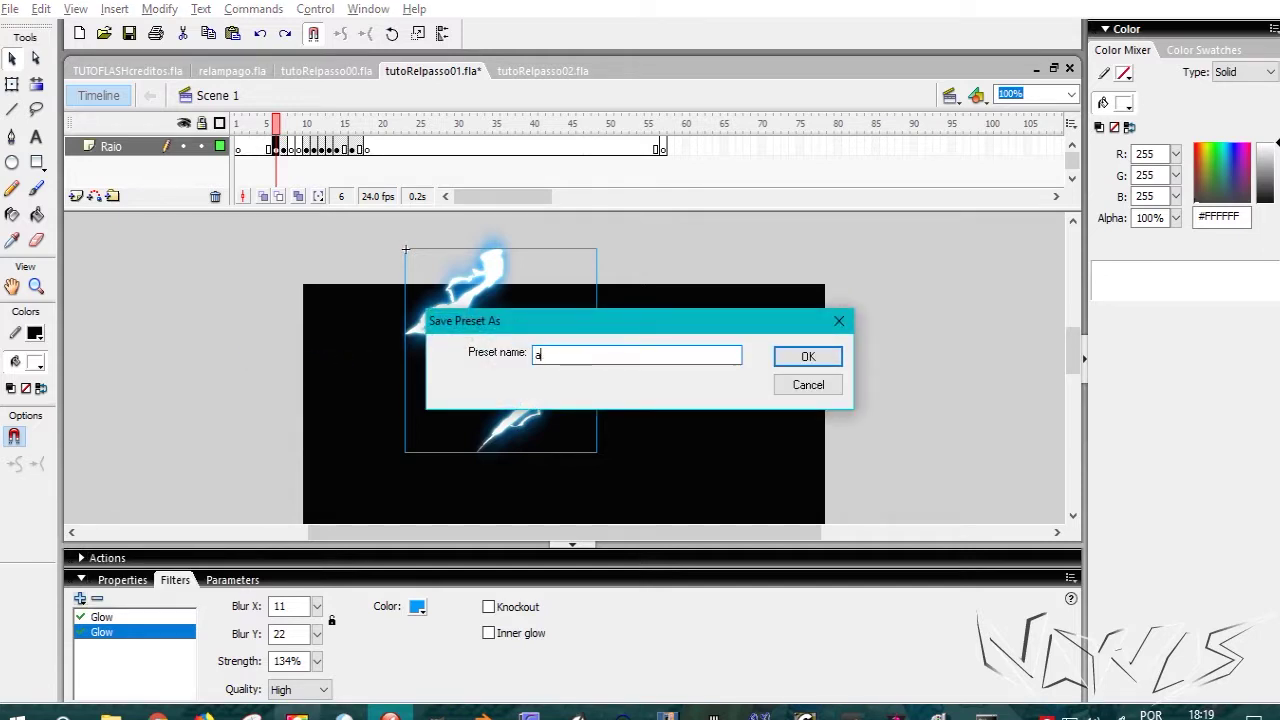
{"action": "type", "text": "zsulescuro"}
{"action": "key", "text": "BackSpace"}
{"action": "left_click", "coordinate": [814, 363]}
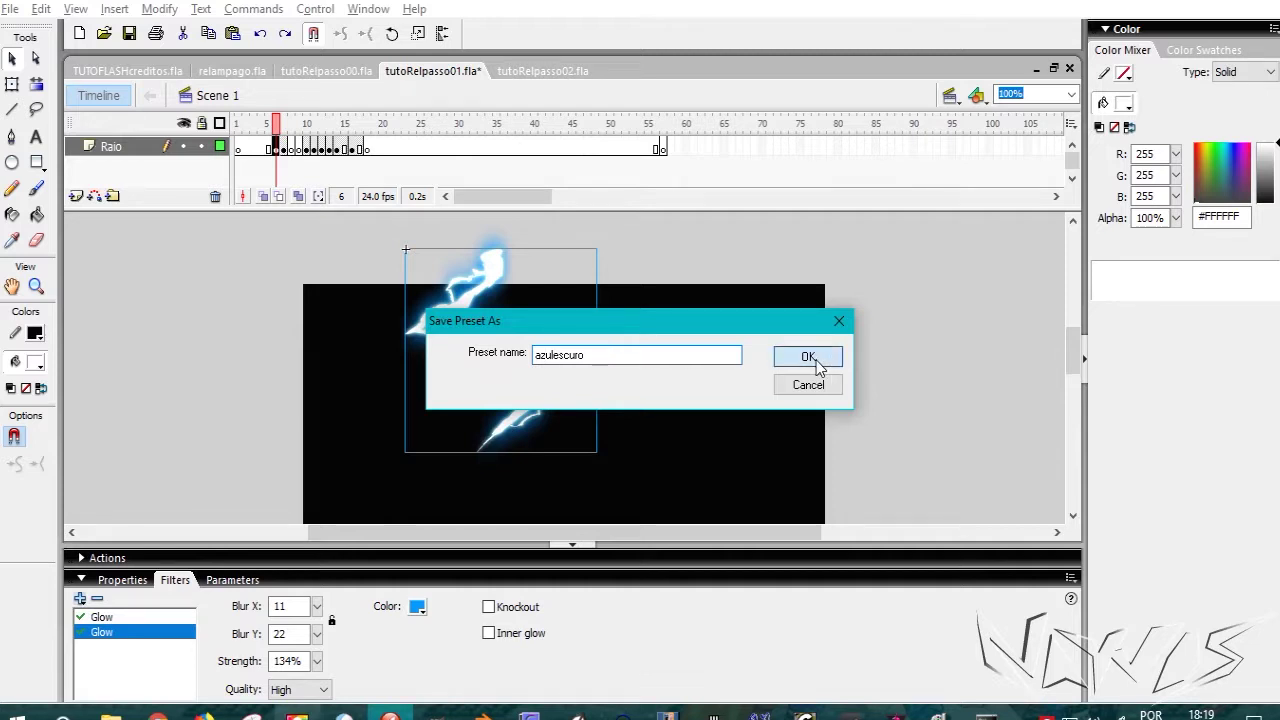
Step: Enable editing of multiple frames from frame 7 through frame 17 and select all the bolts in that range
{"action": "left_click", "coordinate": [284, 150]}
{"action": "mouse_move", "coordinate": [277, 125]}
{"action": "left_mouse_down"}
{"action": "mouse_move", "coordinate": [248, 128]}
{"action": "mouse_move", "coordinate": [383, 124]}
{"action": "mouse_move", "coordinate": [278, 124]}
{"action": "mouse_move", "coordinate": [284, 115]}
{"action": "left_mouse_up"}
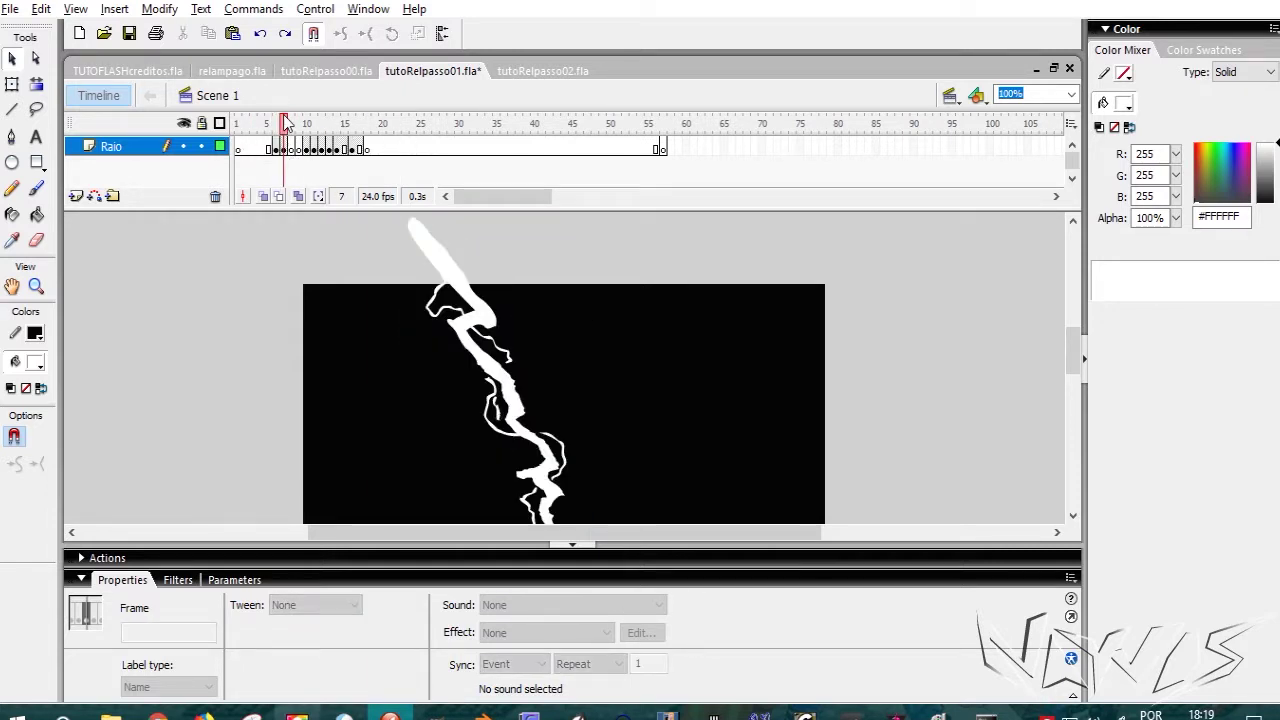
{"action": "left_click", "coordinate": [300, 196]}
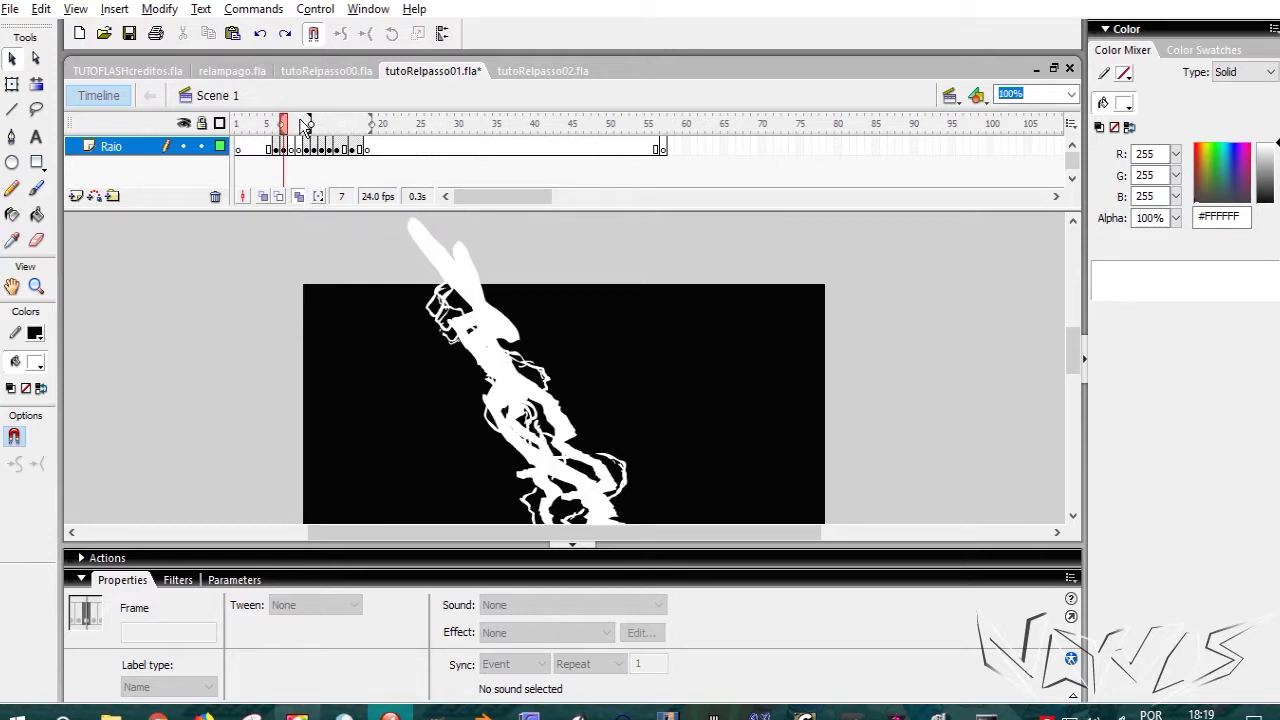
{"action": "mouse_move", "coordinate": [326, 122]}
{"action": "left_mouse_down"}
{"action": "mouse_move", "coordinate": [311, 122]}
{"action": "mouse_move", "coordinate": [361, 121]}
{"action": "left_mouse_up"}
{"action": "left_click", "coordinate": [273, 271]}
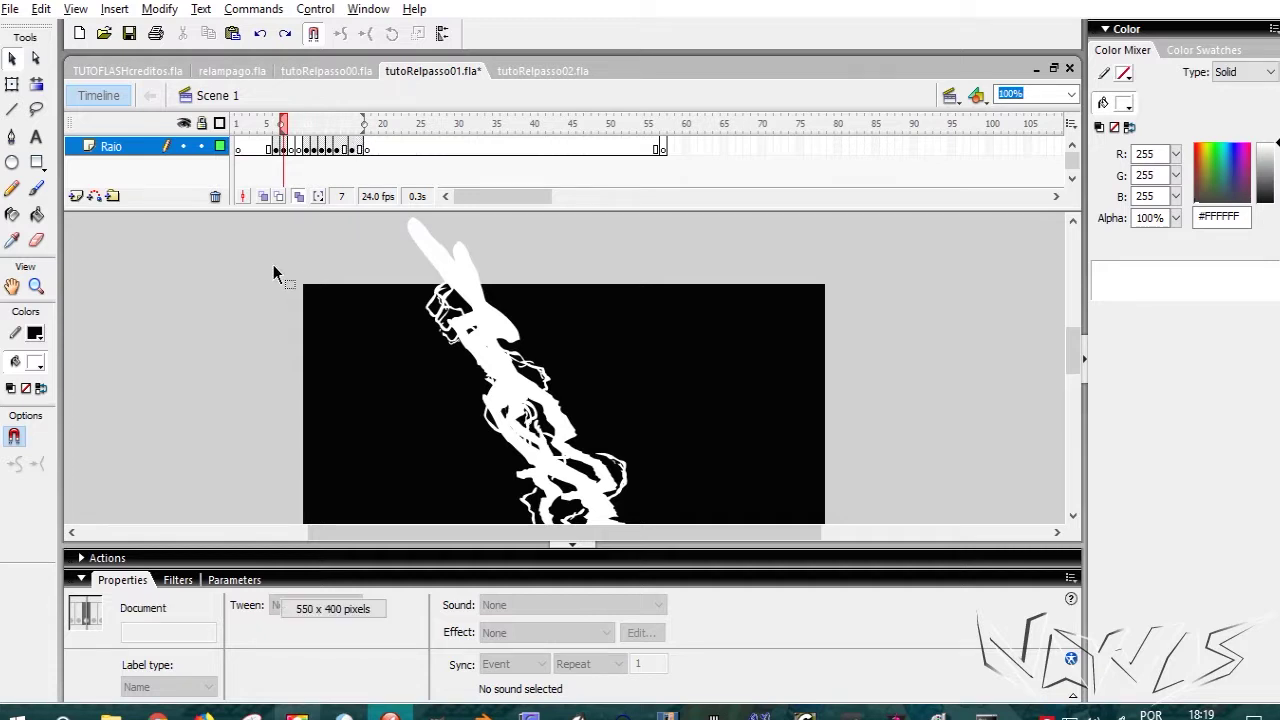
{"action": "key", "text": "ctrl+a"}
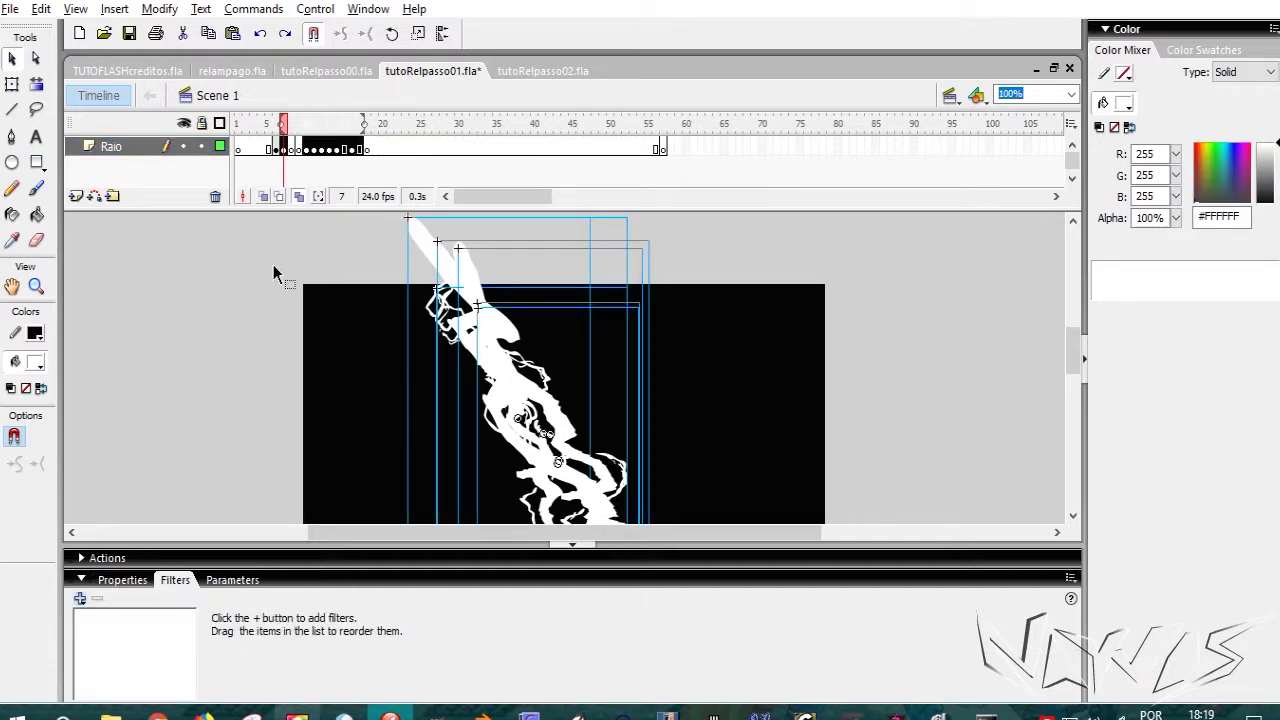
Step: Apply the azulclaro and azulescuro filter presets to the selected bolts
{"action": "left_click", "coordinate": [80, 598]}
{"action": "mouse_move", "coordinate": [236, 356]}
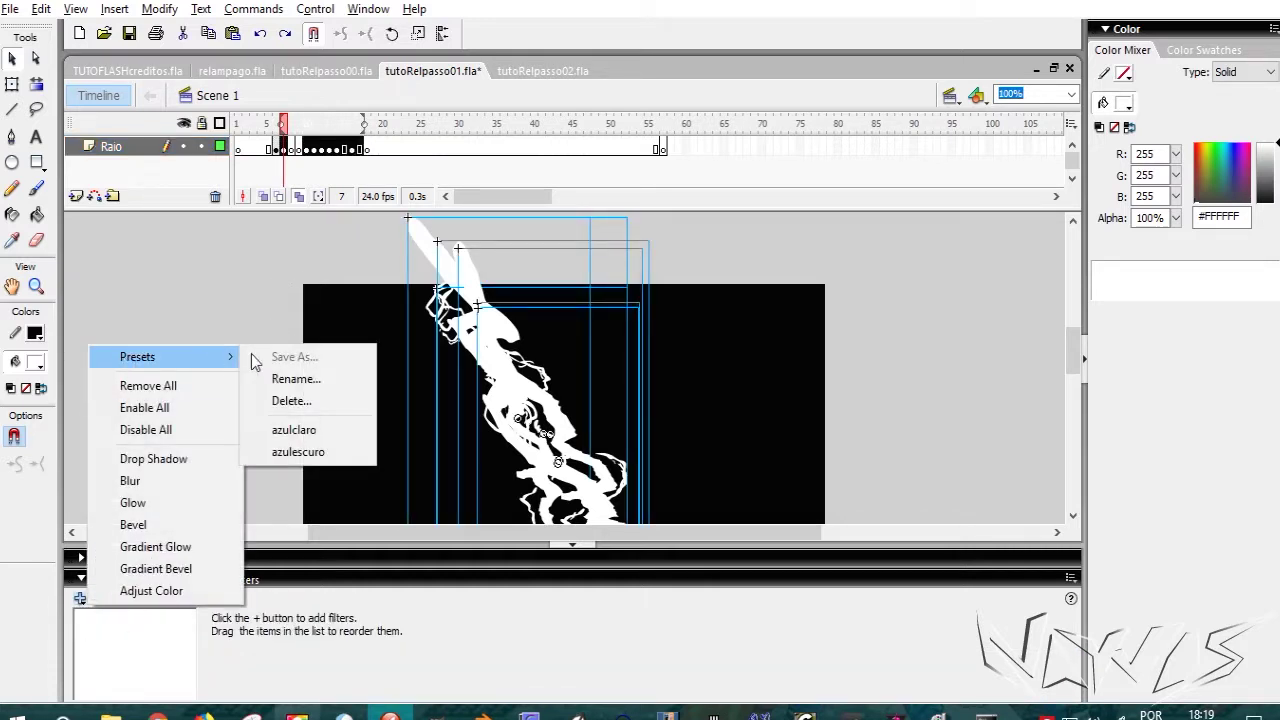
{"action": "left_click", "coordinate": [293, 430]}
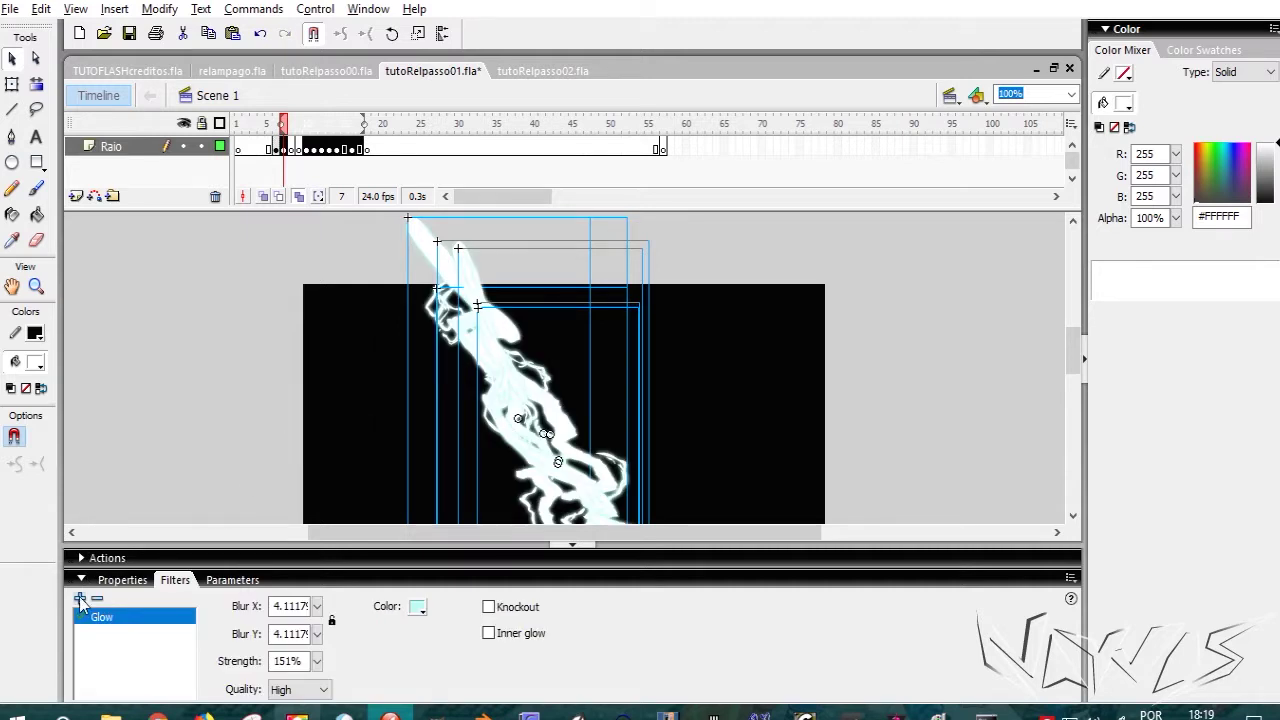
{"action": "left_click", "coordinate": [80, 598]}
{"action": "mouse_move", "coordinate": [152, 362]}
{"action": "left_click", "coordinate": [314, 450]}
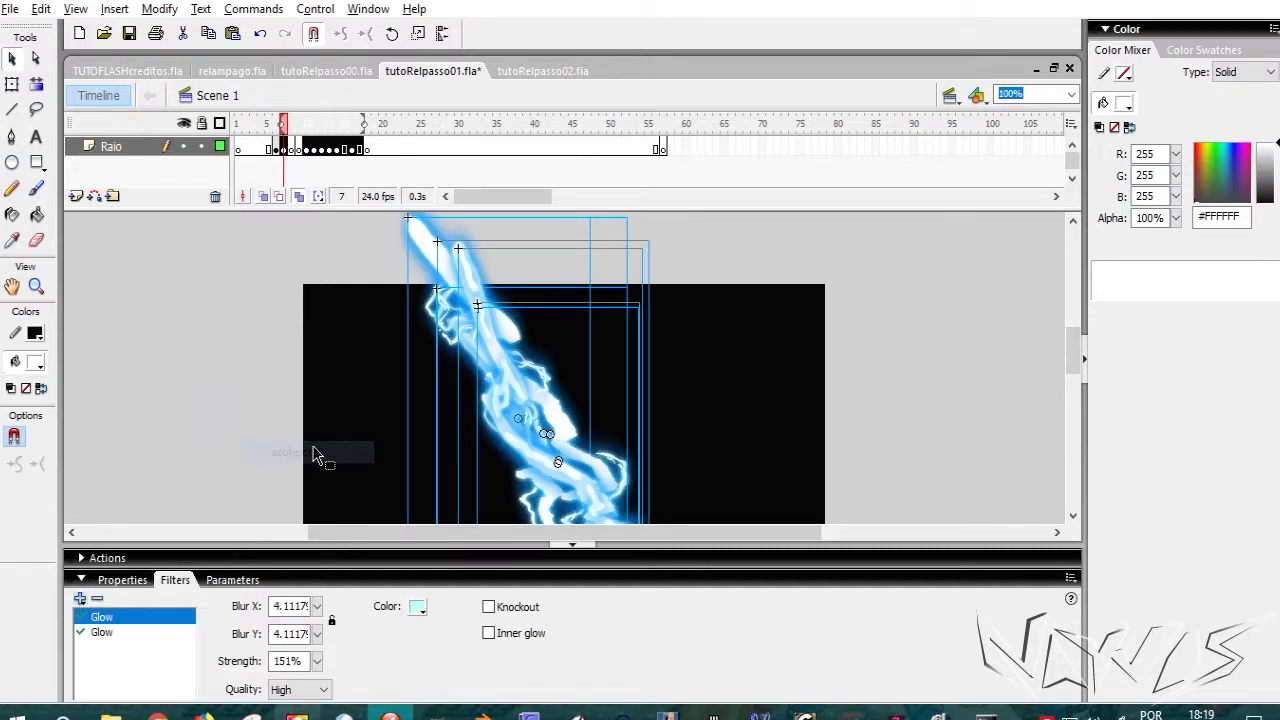
Step: Turn off multiple-frame editing and deselect the bolts
{"action": "left_click_drag", "start_coordinate": [364, 126], "coordinate": [303, 128]}
{"action": "left_click", "coordinate": [299, 196]}
{"action": "left_click", "coordinate": [271, 255]}
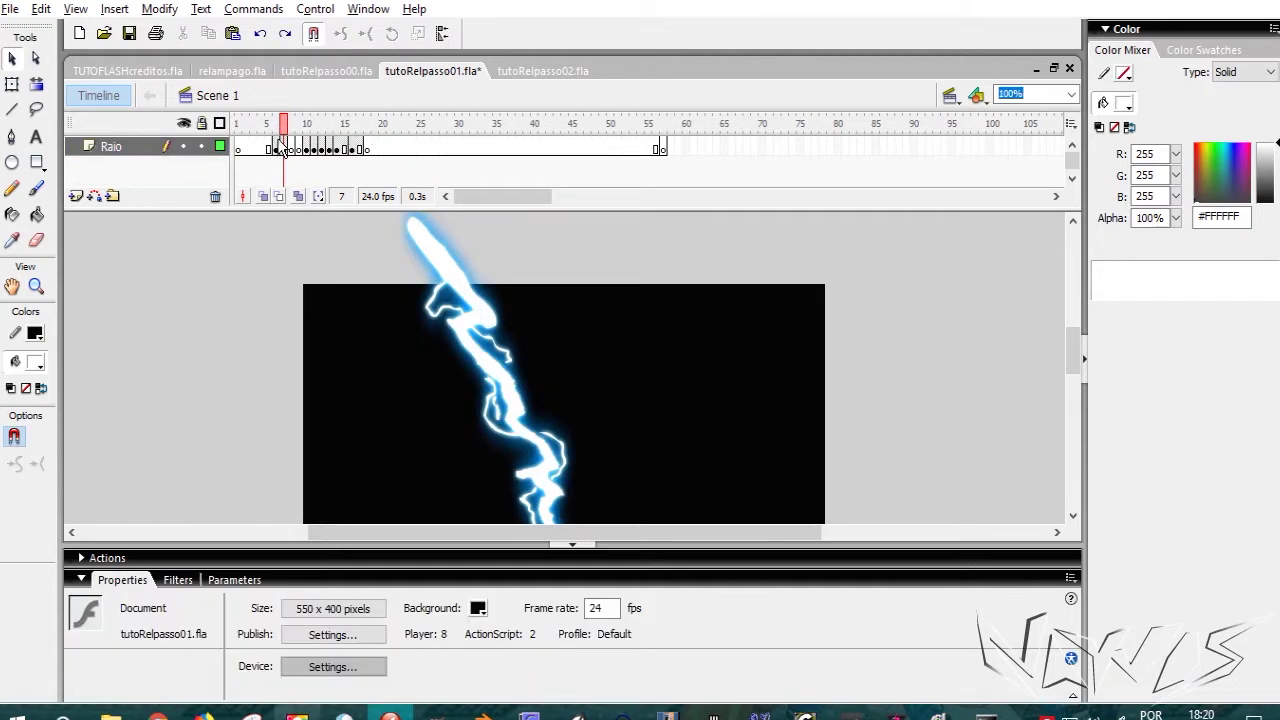
Step: Play the glowing bolt animation on the timeline, and preview it as a test movie
{"action": "left_click", "coordinate": [276, 130]}
{"action": "key", "text": "Return"}
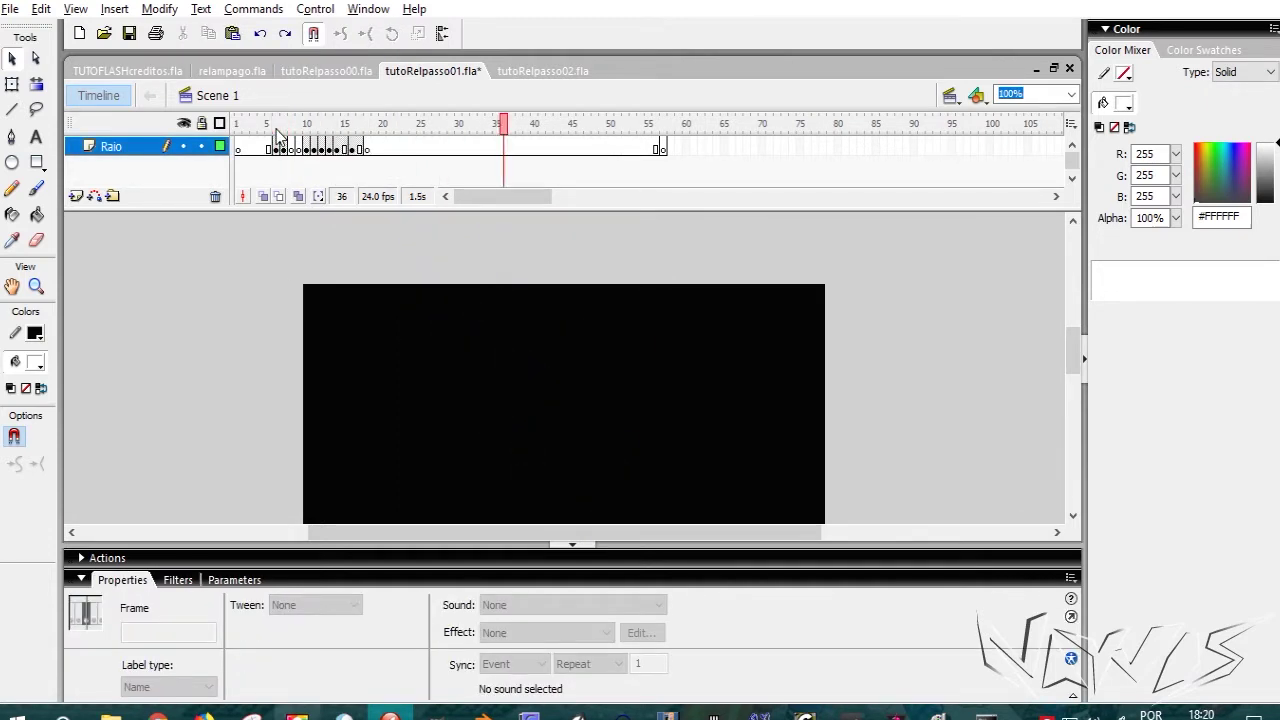
{"action": "key", "text": "ctrl+Return"}
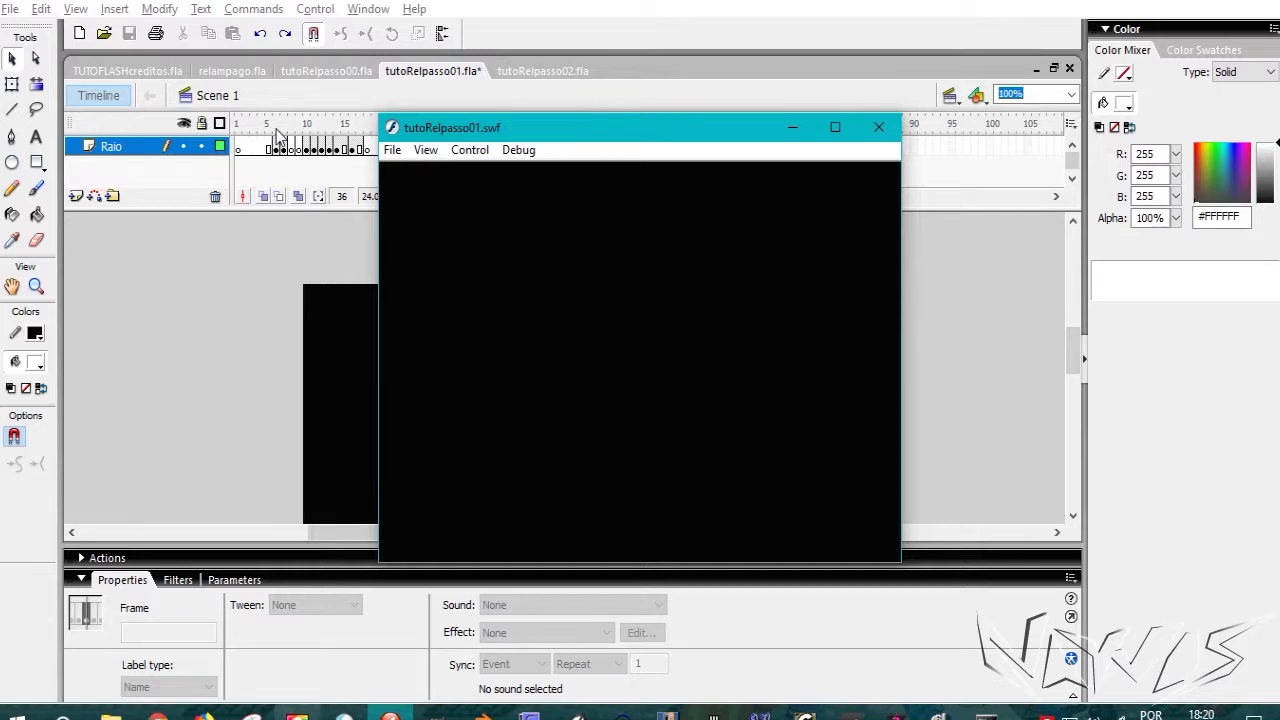
{"action": "left_click", "coordinate": [879, 127]}
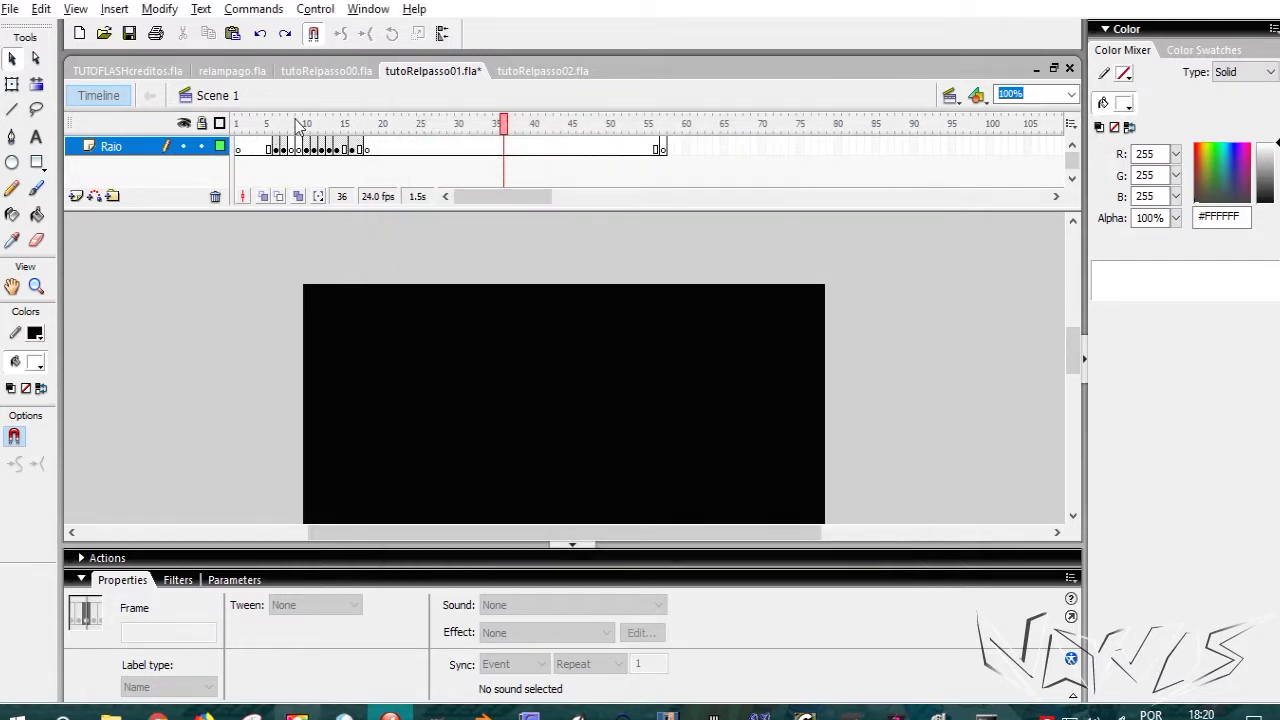
Step: Set the strength of the frame 7 bolt's darker blue glow to 249%
{"action": "left_click", "coordinate": [289, 124]}
{"action": "left_click", "coordinate": [272, 124]}
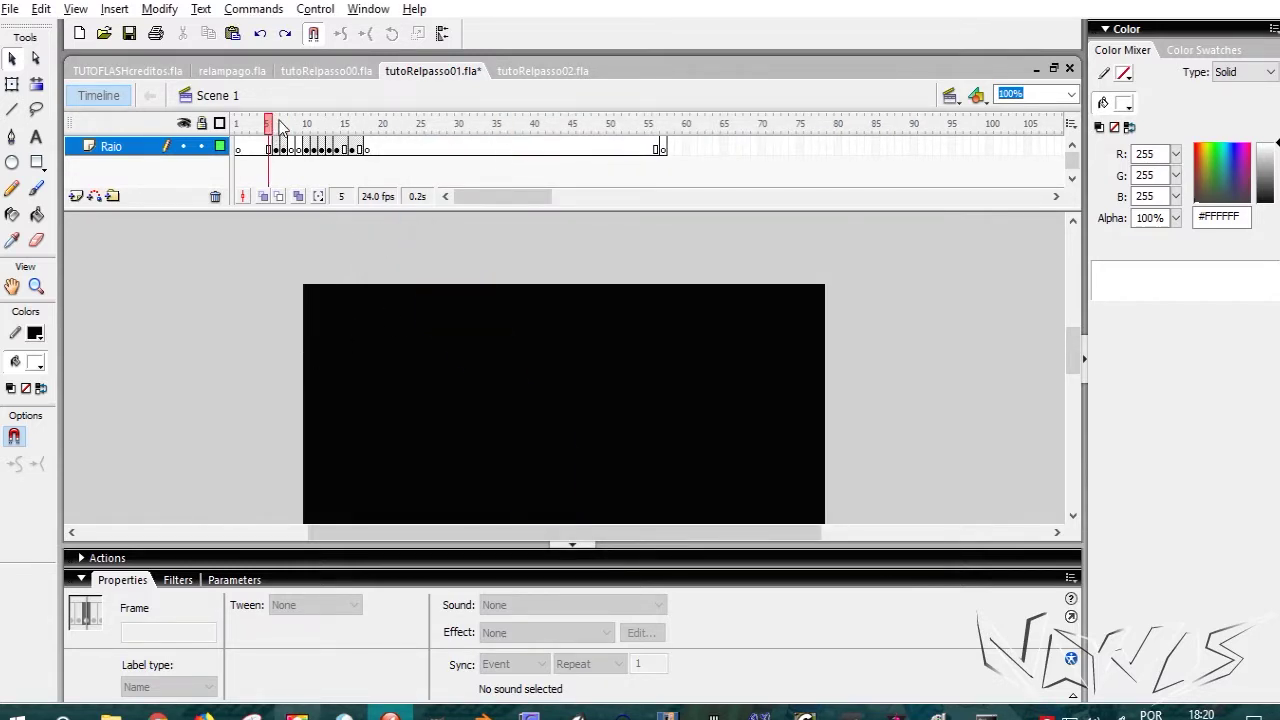
{"action": "left_click", "coordinate": [283, 124]}
{"action": "left_click", "coordinate": [467, 302]}
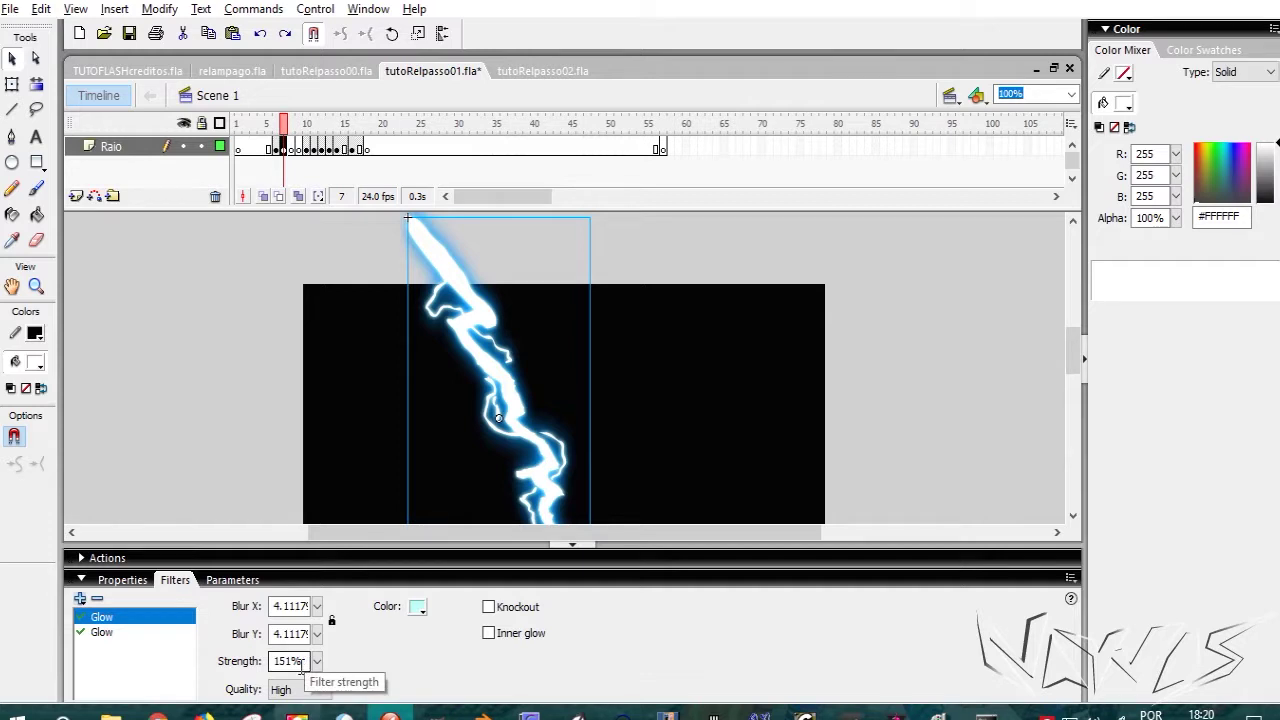
{"action": "left_click", "coordinate": [101, 633]}
{"action": "left_click_drag", "start_coordinate": [316, 661], "coordinate": [313, 670]}
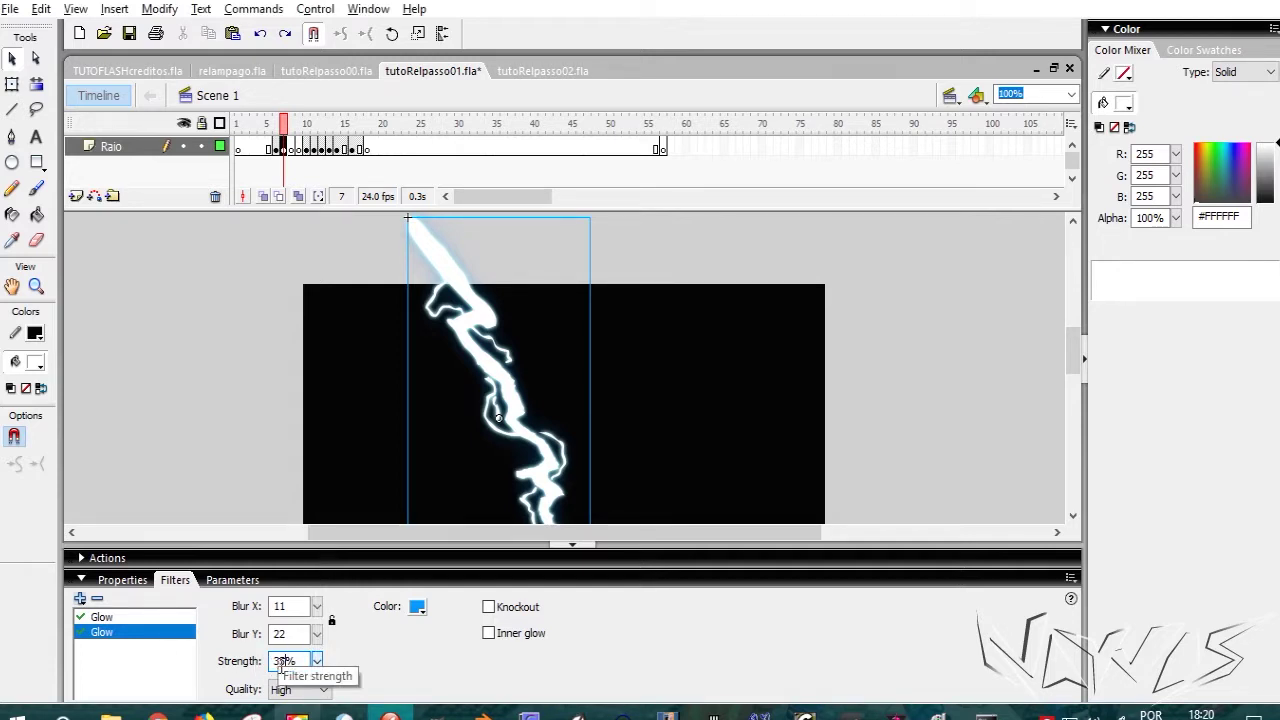
{"action": "left_click_drag", "start_coordinate": [296, 661], "coordinate": [257, 656]}
{"action": "type", "text": "249"}
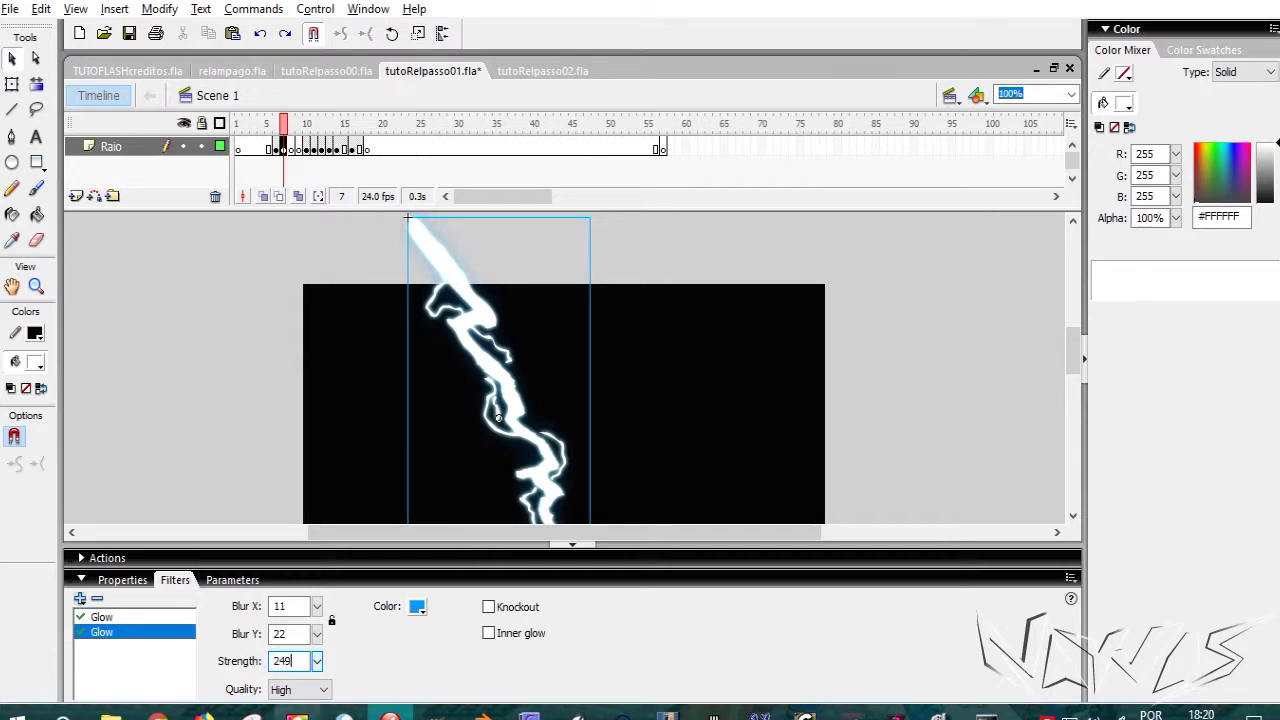
{"action": "key", "text": "Return"}
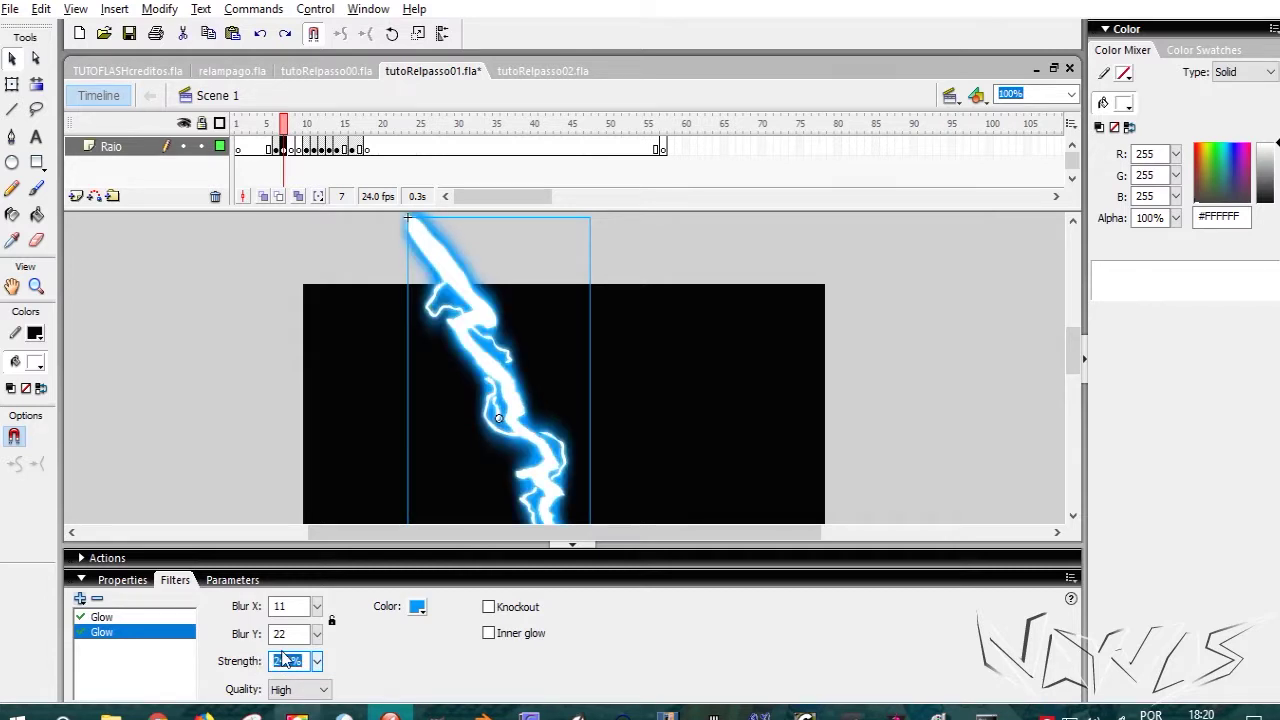
Step: Set the frame 7 bolt's darker blue glow to Blur X 18 and Blur Y 36
{"action": "left_click_drag", "start_coordinate": [286, 608], "coordinate": [256, 607]}
{"action": "type", "text": "18"}
{"action": "key", "text": "Tab"}
{"action": "type", "text": "36"}
{"action": "key", "text": "Return"}
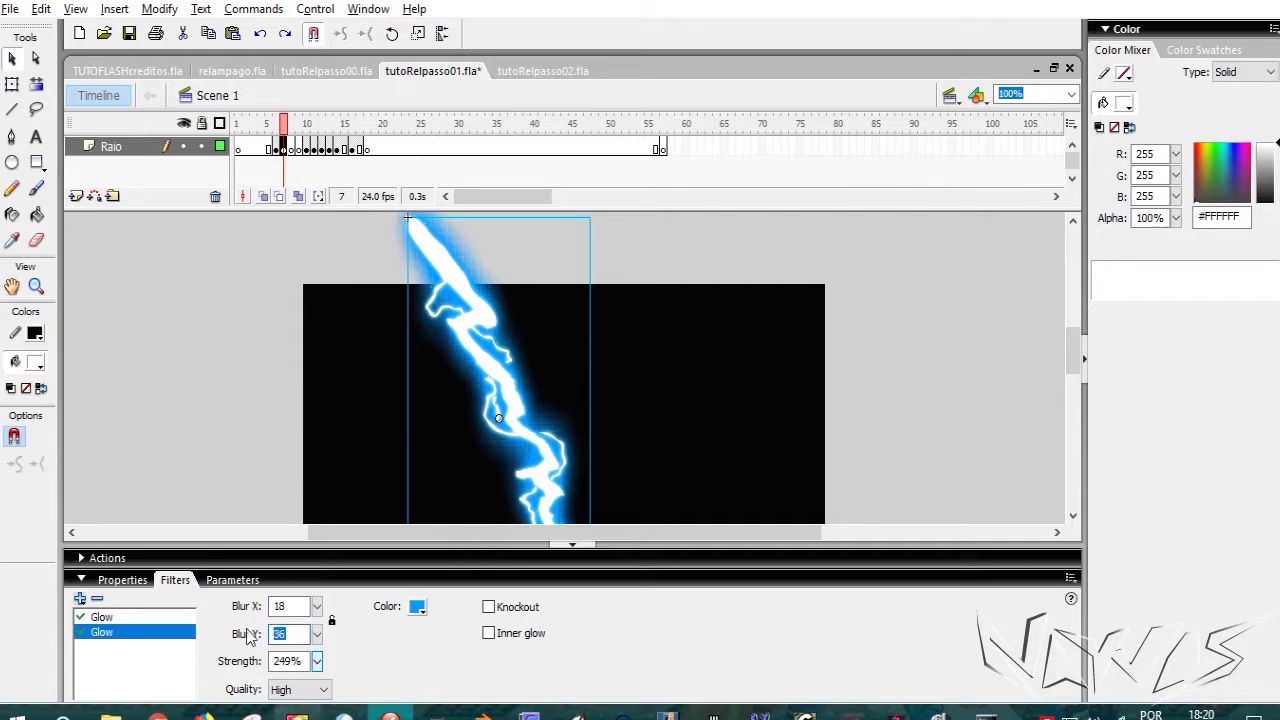
Step: Set the blend mode of the frame 7 bolt movie clip to Add
{"action": "left_click", "coordinate": [110, 618]}
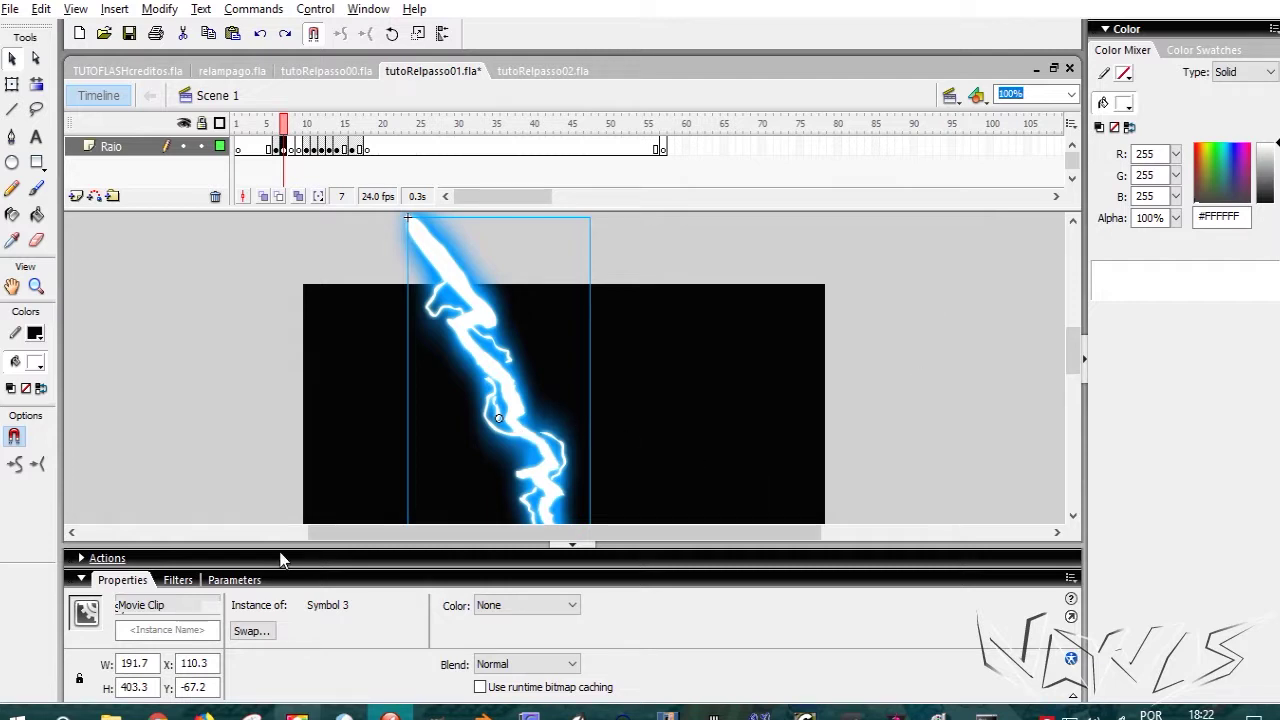
{"action": "left_click", "coordinate": [178, 580]}
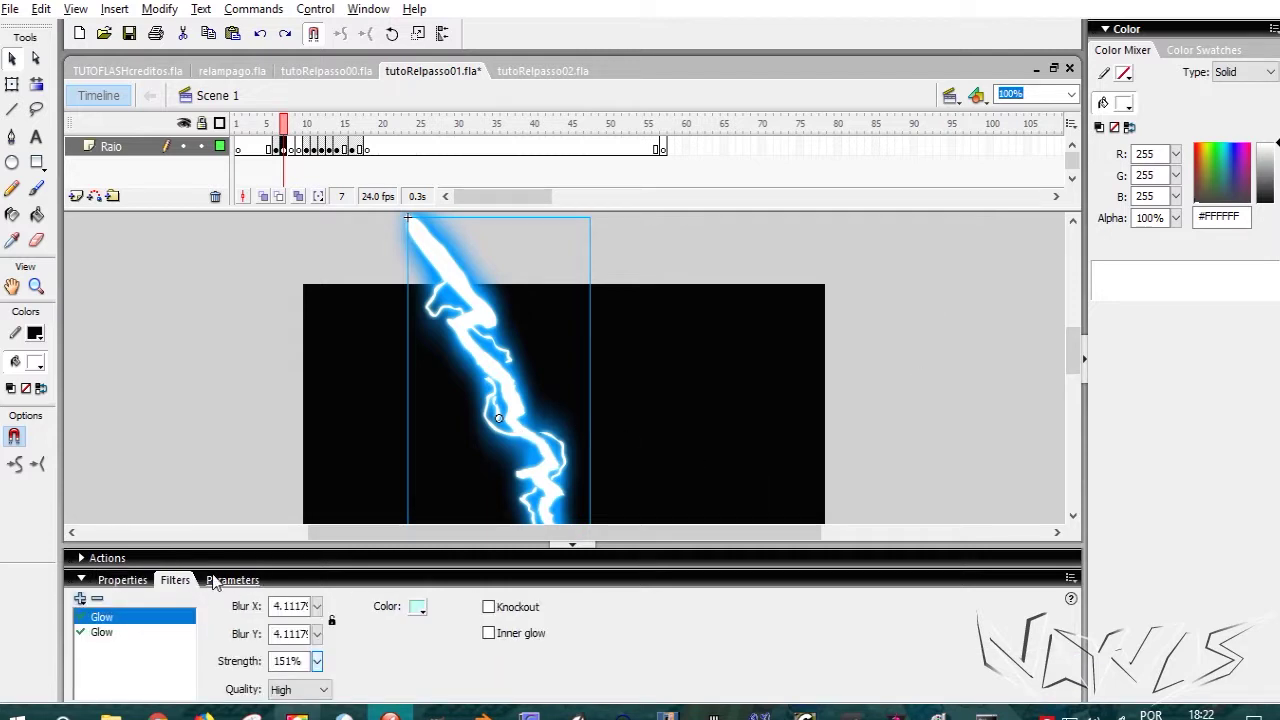
{"action": "left_click", "coordinate": [124, 580]}
{"action": "left_click", "coordinate": [525, 664]}
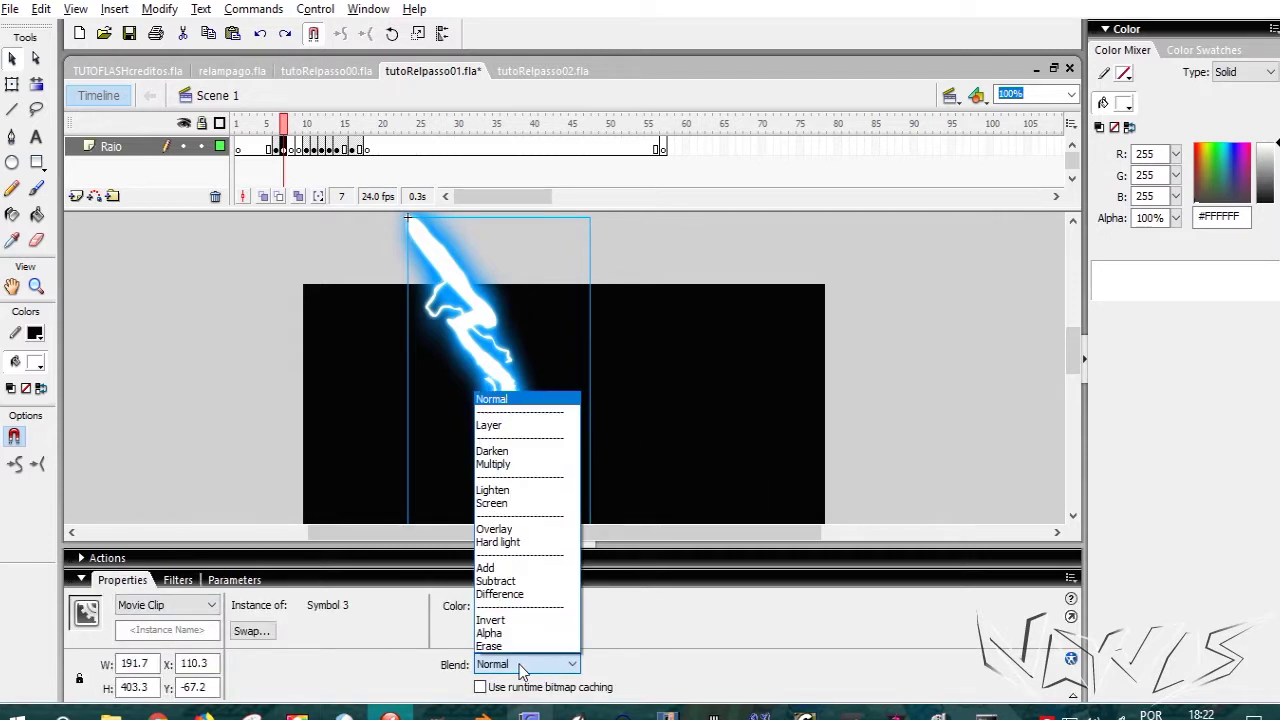
{"action": "left_click", "coordinate": [486, 568]}
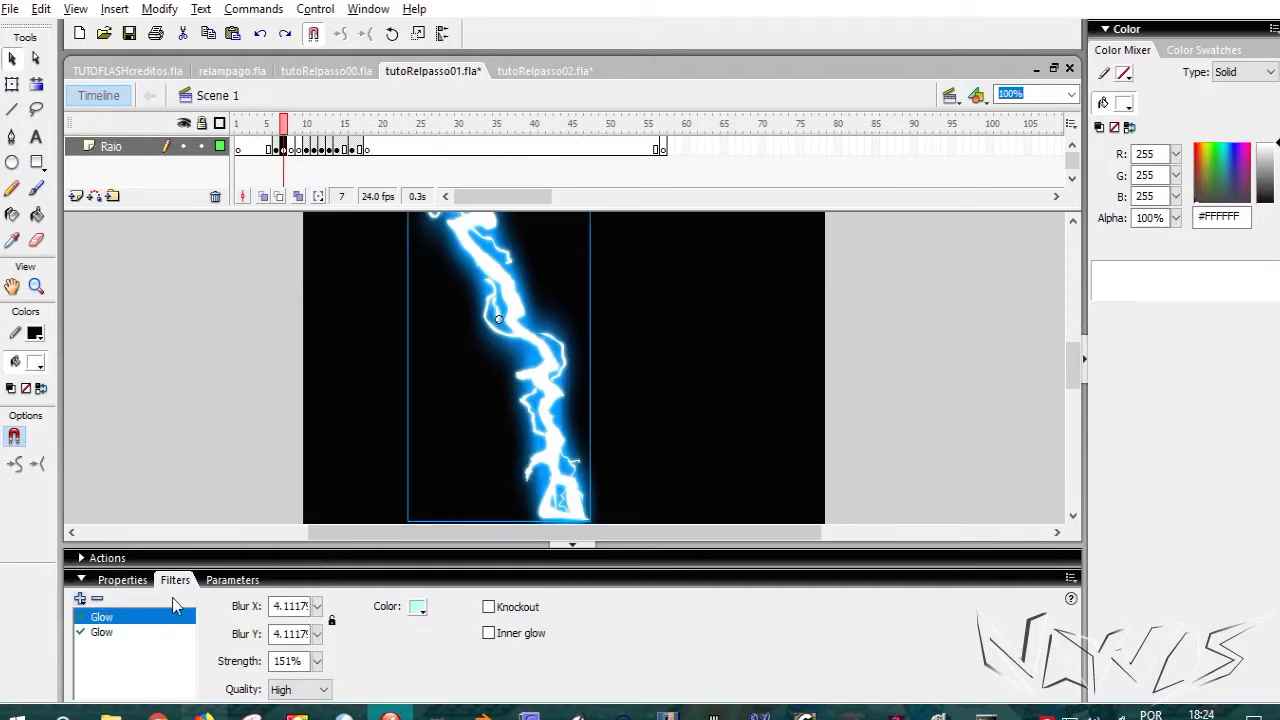
Step: Change the colour of the frame 7 bolt's second glow to #00CCFF
{"action": "left_click", "coordinate": [117, 636]}
{"action": "left_click", "coordinate": [417, 606]}
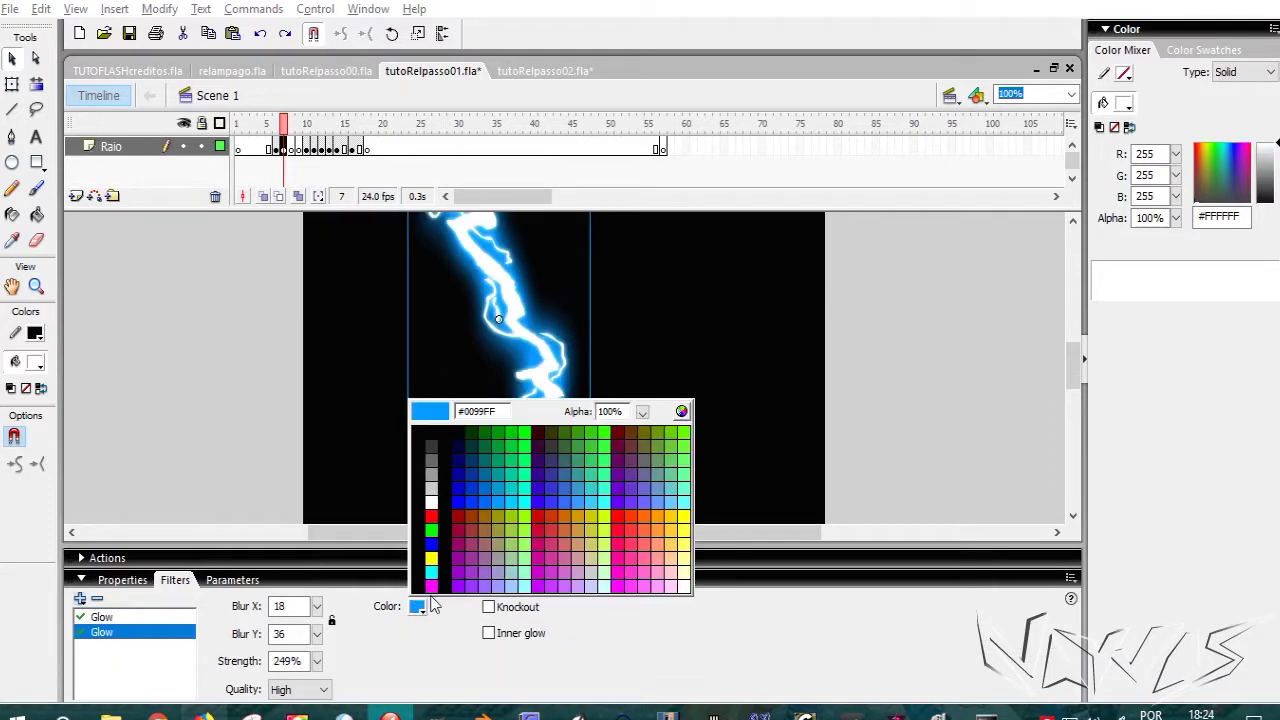
{"action": "left_click", "coordinate": [488, 414]}
{"action": "left_click", "coordinate": [483, 412]}
{"action": "type", "text": "ccff"}
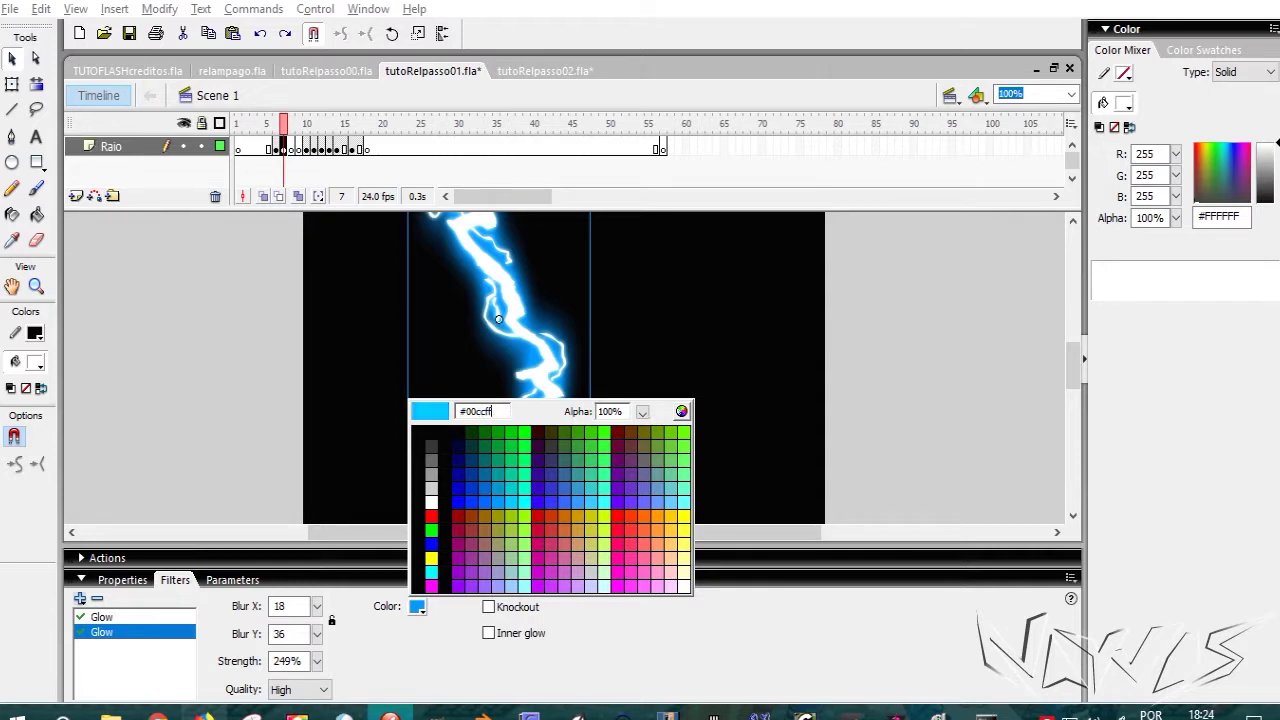
{"action": "key", "text": "Return"}
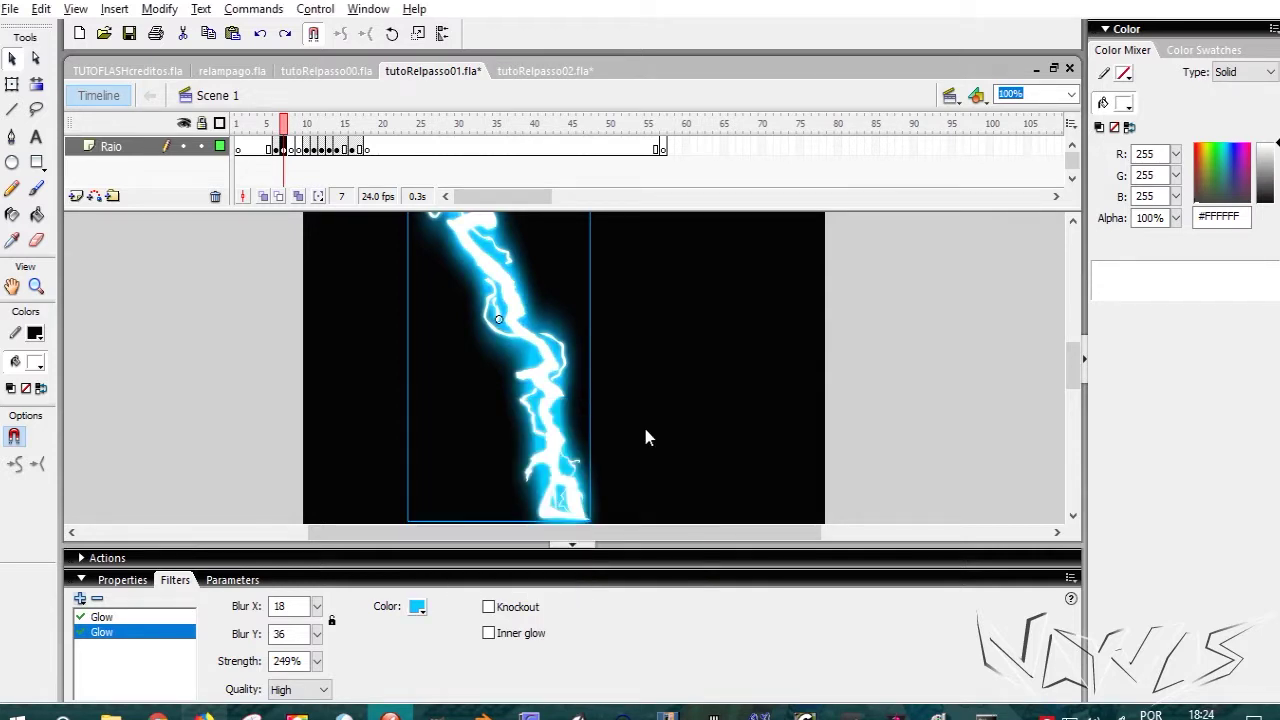
Step: Step through the bolt frames from frame 5 to frame 10 to check their glows
{"action": "left_click", "coordinate": [371, 380]}
{"action": "left_click", "coordinate": [271, 134]}
{"action": "key", "text": "period"}
{"action": "key", "text": "period"}
{"action": "key", "text": "period"}
{"action": "key", "text": "period"}
{"action": "key", "text": "period"}
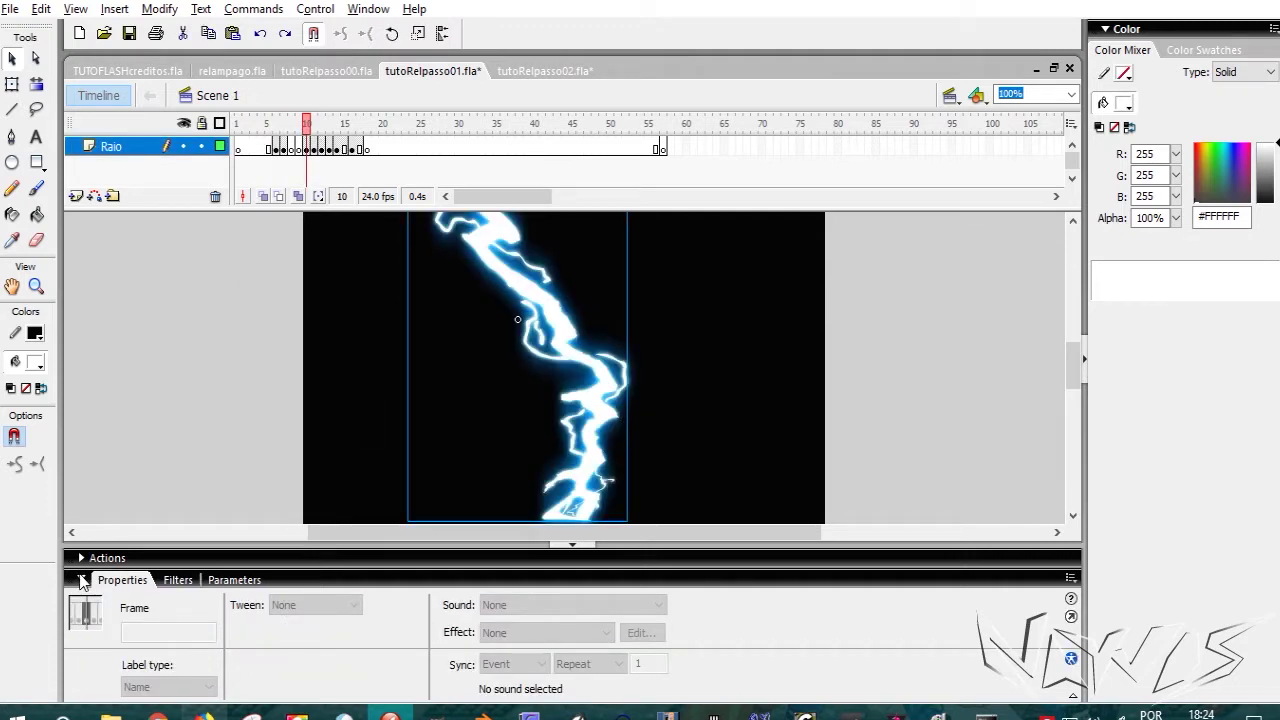
Step: Step through the bolt frames from frame 5 onward and play the animation in a test movie
{"action": "left_click", "coordinate": [86, 580]}
{"action": "left_click", "coordinate": [265, 124]}
{"action": "key", "text": "period"}
{"action": "key", "text": "period"}
{"action": "key", "text": "period"}
{"action": "key", "text": "period"}
{"action": "key", "text": "period"}
{"action": "key", "text": "period"}
{"action": "key", "text": "period"}
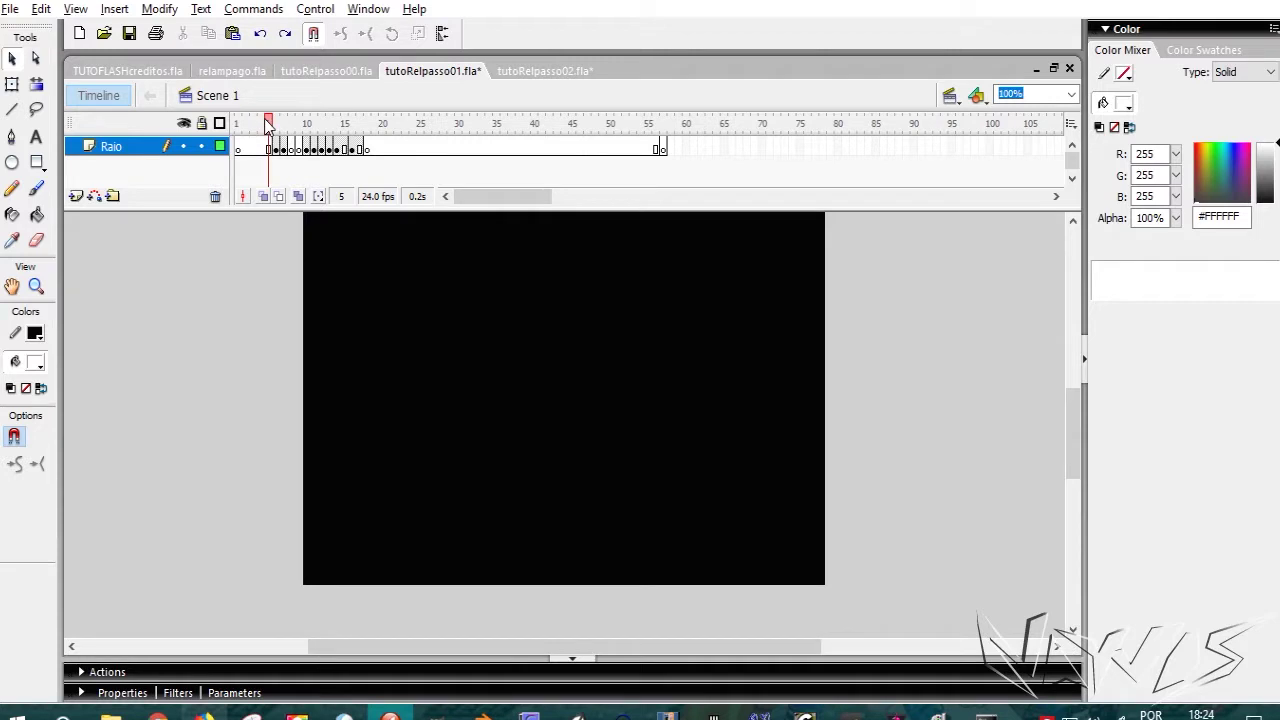
{"action": "key", "text": "period"}
{"action": "key", "text": "period"}
{"action": "key", "text": "period"}
{"action": "key", "text": "period"}
{"action": "key", "text": "period"}
{"action": "key", "text": "period"}
{"action": "key", "text": "period"}
{"action": "key", "text": "period"}
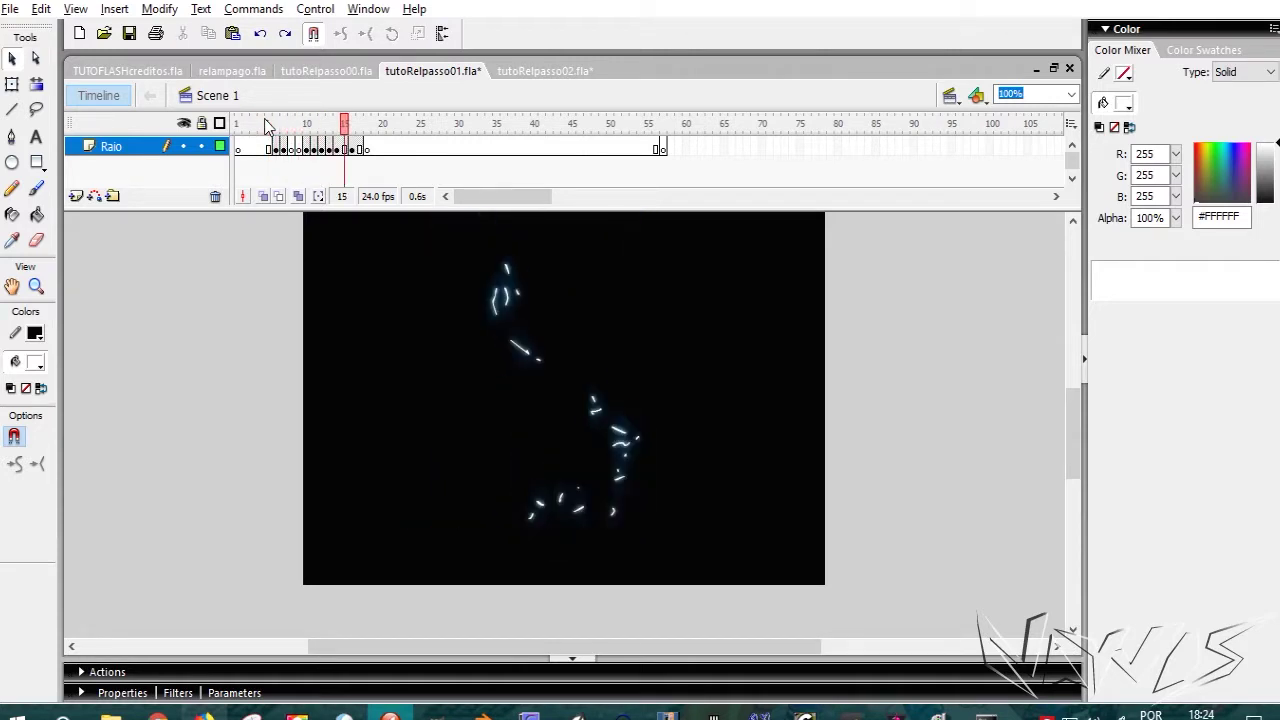
{"action": "key", "text": "ctrl+Return"}
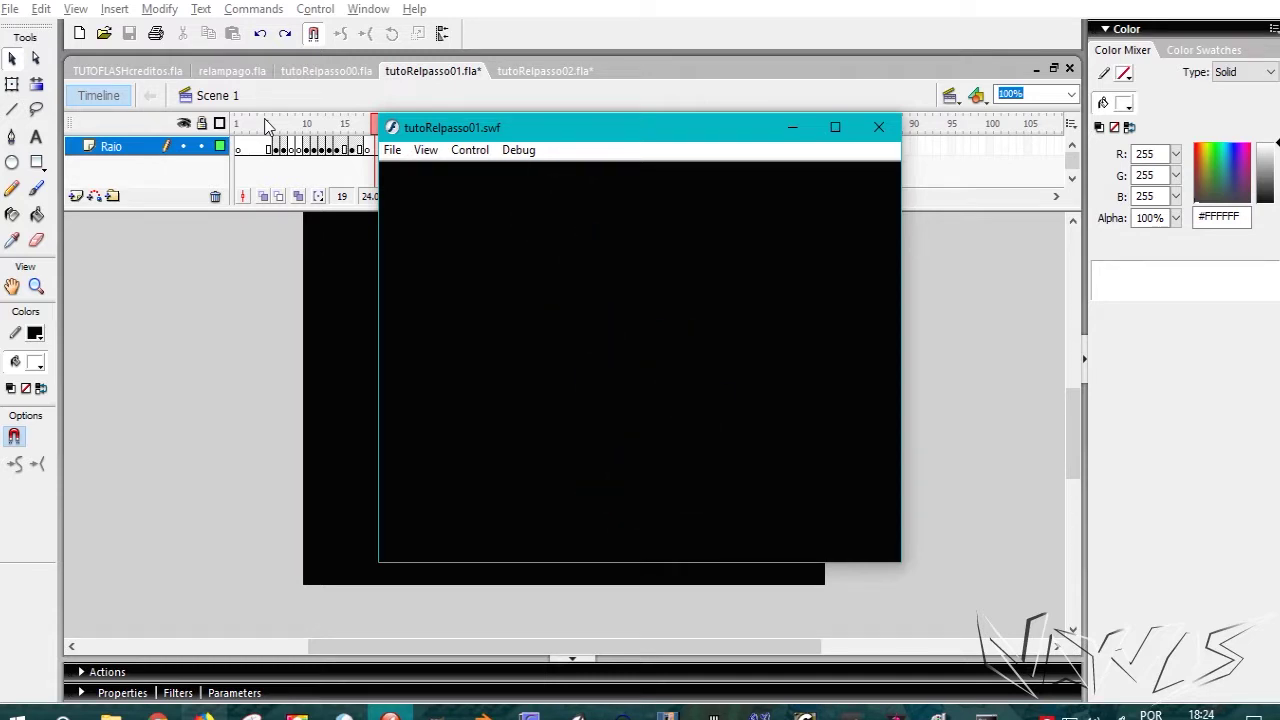
{"action": "left_click", "coordinate": [878, 127]}
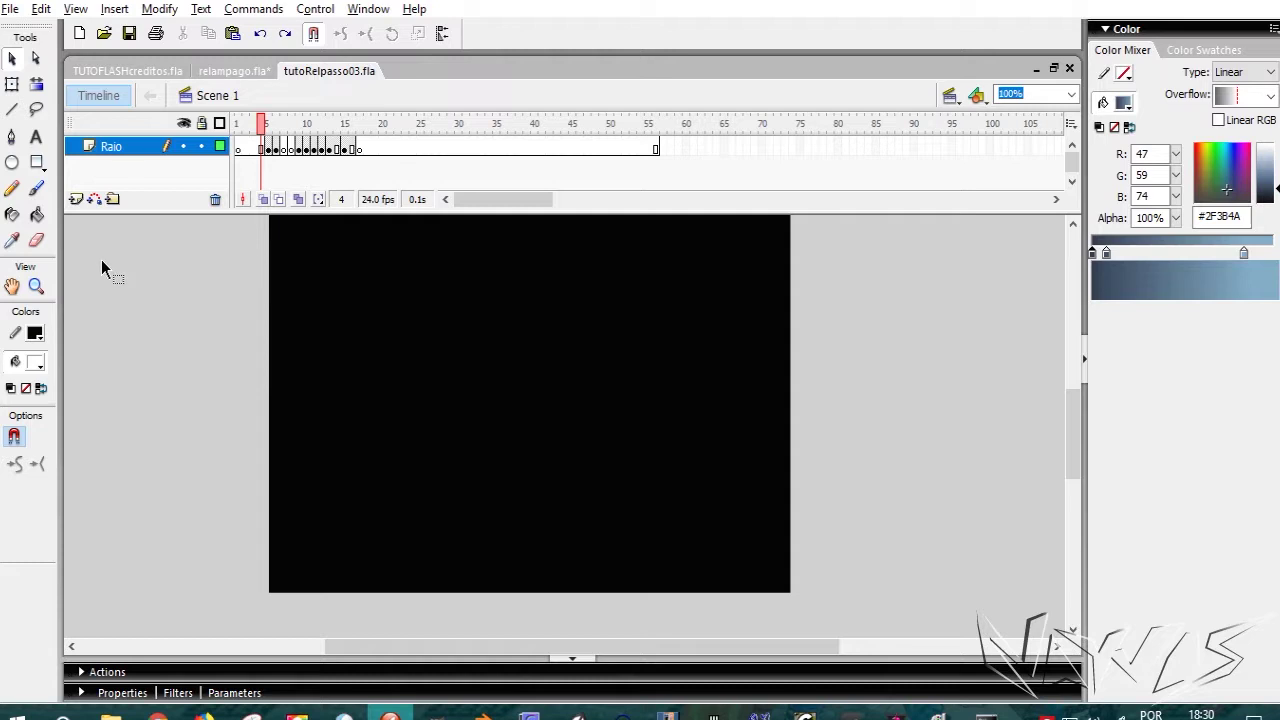
Step: Add a new layer above Raio and name it Brilho
{"action": "left_click", "coordinate": [75, 200]}
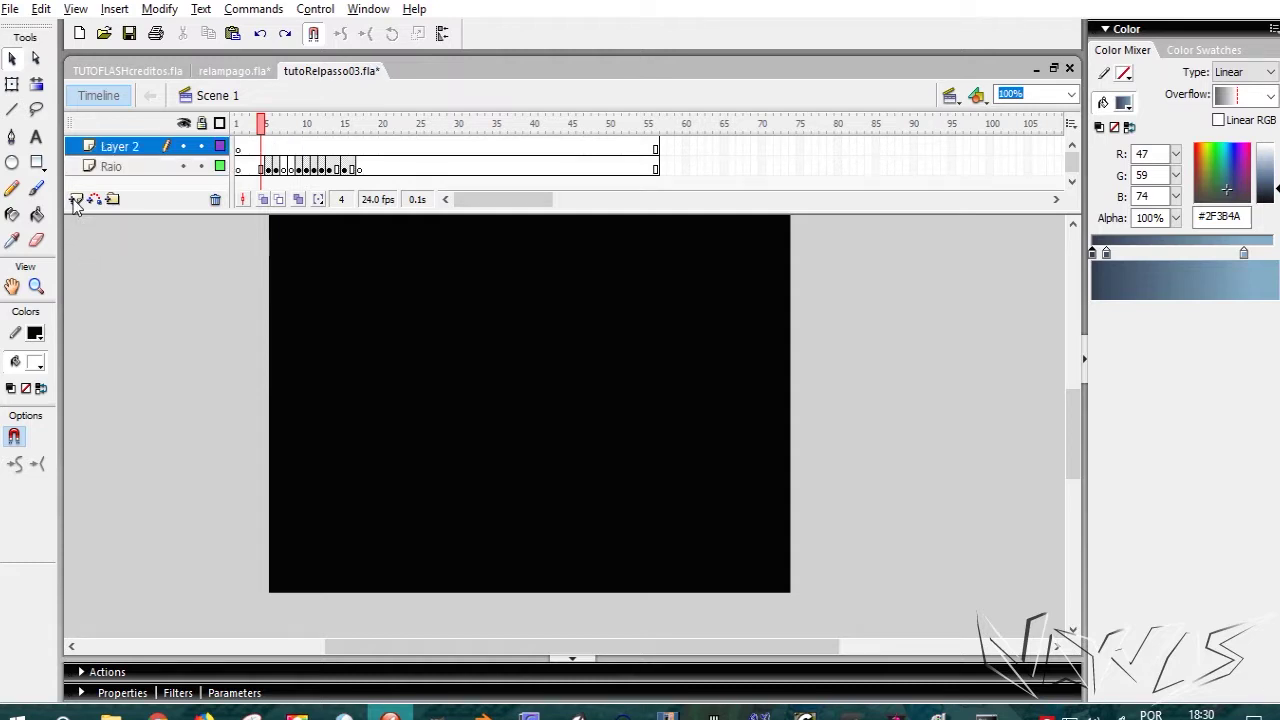
{"action": "double_click", "coordinate": [114, 147]}
{"action": "type", "text": "Brilho"}
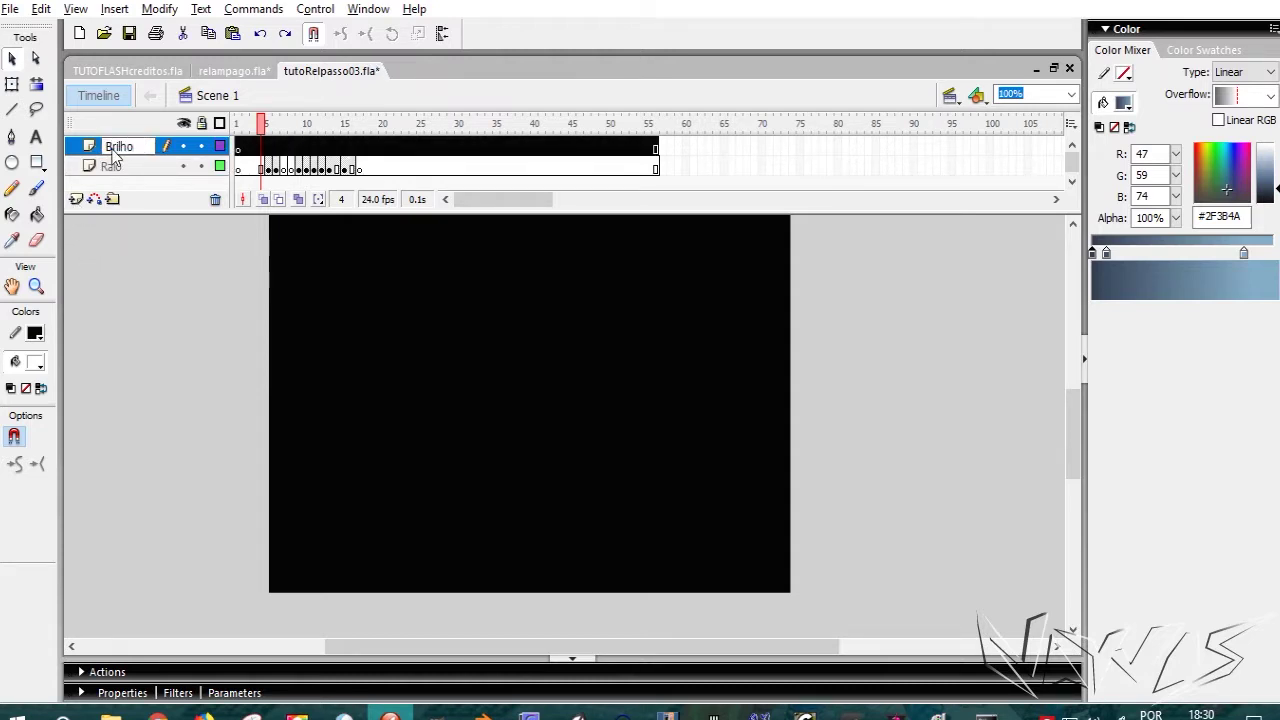
{"action": "key", "text": "Return"}
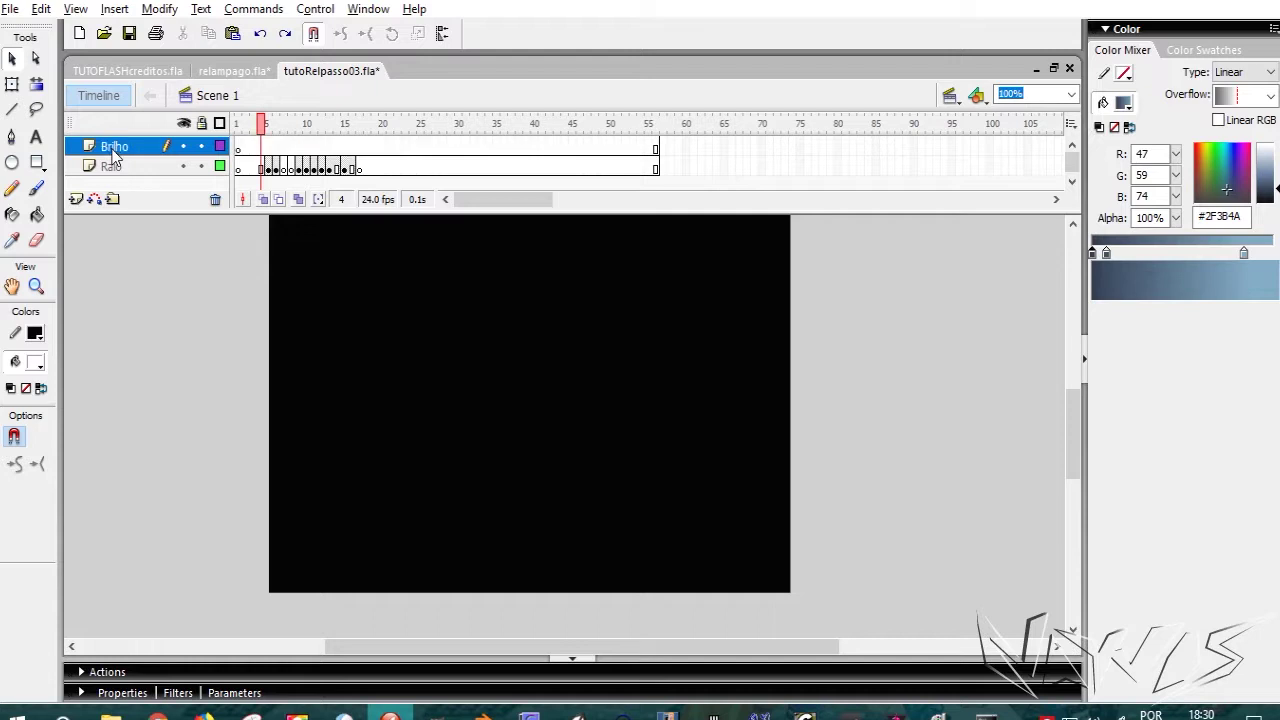
Step: Add another layer named Fundo beneath the Raio layer and enlarge the timeline to show all three layers
{"action": "left_click", "coordinate": [75, 200]}
{"action": "left_click_drag", "start_coordinate": [104, 147], "coordinate": [101, 199]}
{"action": "double_click", "coordinate": [105, 186]}
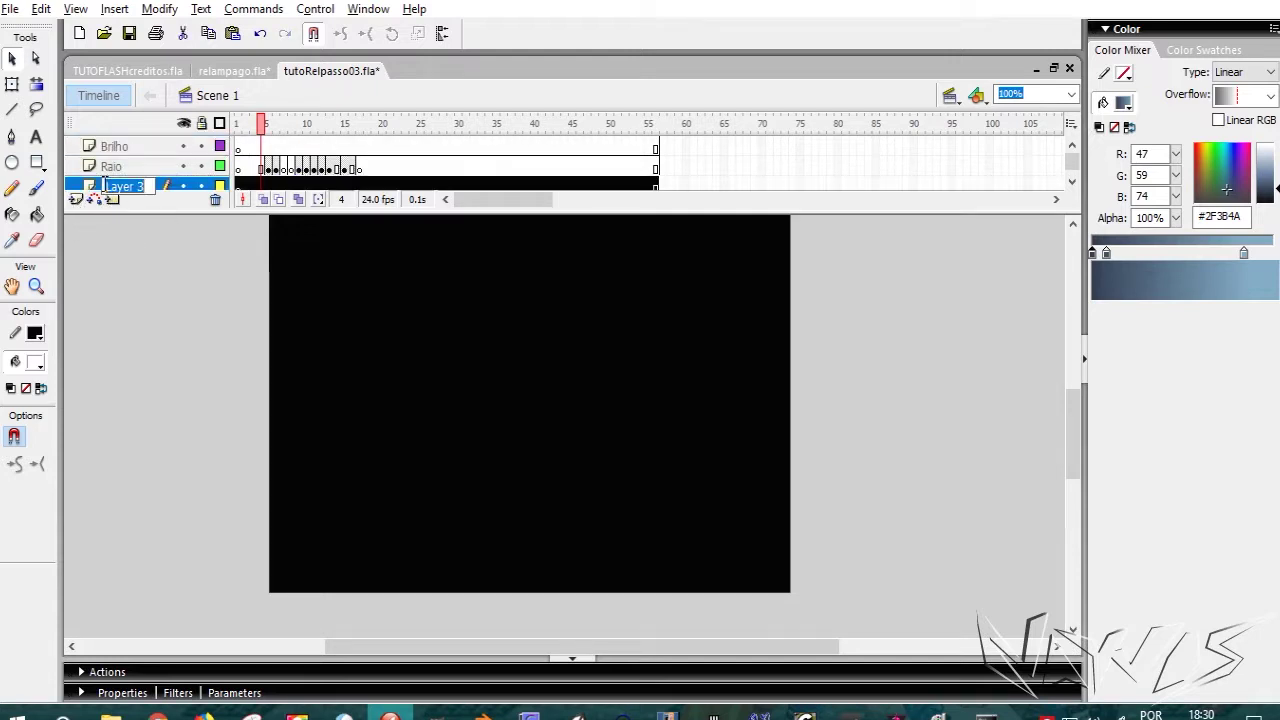
{"action": "type", "text": "F"}
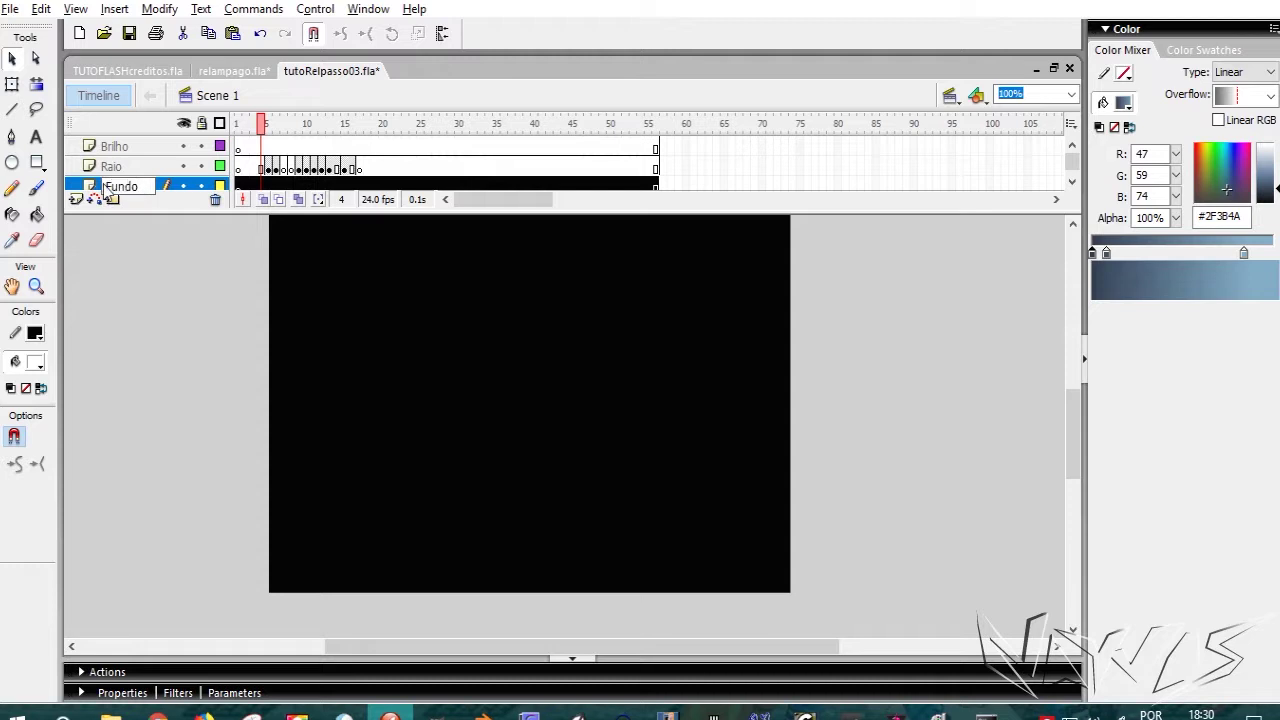
{"action": "type", "text": "undo"}
{"action": "key", "text": "Return"}
{"action": "left_click_drag", "start_coordinate": [230, 212], "coordinate": [231, 227]}
Step: Insert blank keyframes at frames 8 and 9 of the Brilho layer
{"action": "left_click", "coordinate": [291, 147]}
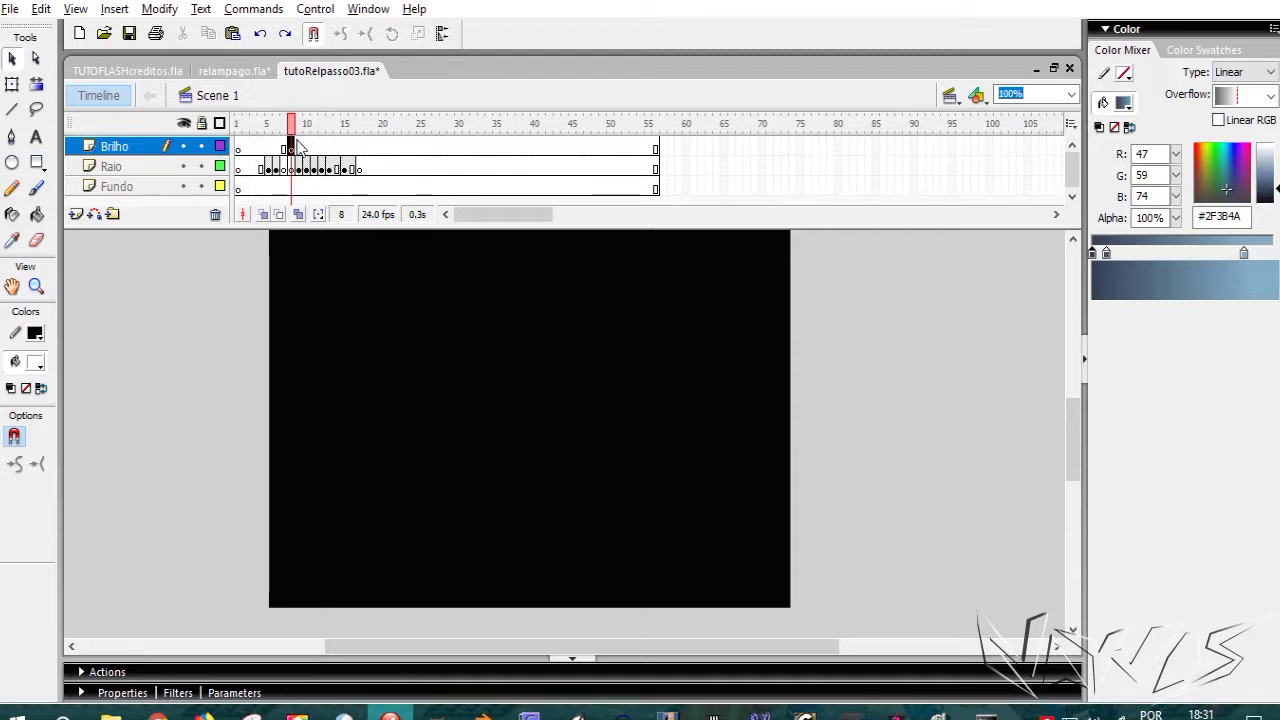
{"action": "left_click", "coordinate": [297, 147]}
{"action": "left_click", "coordinate": [291, 147]}
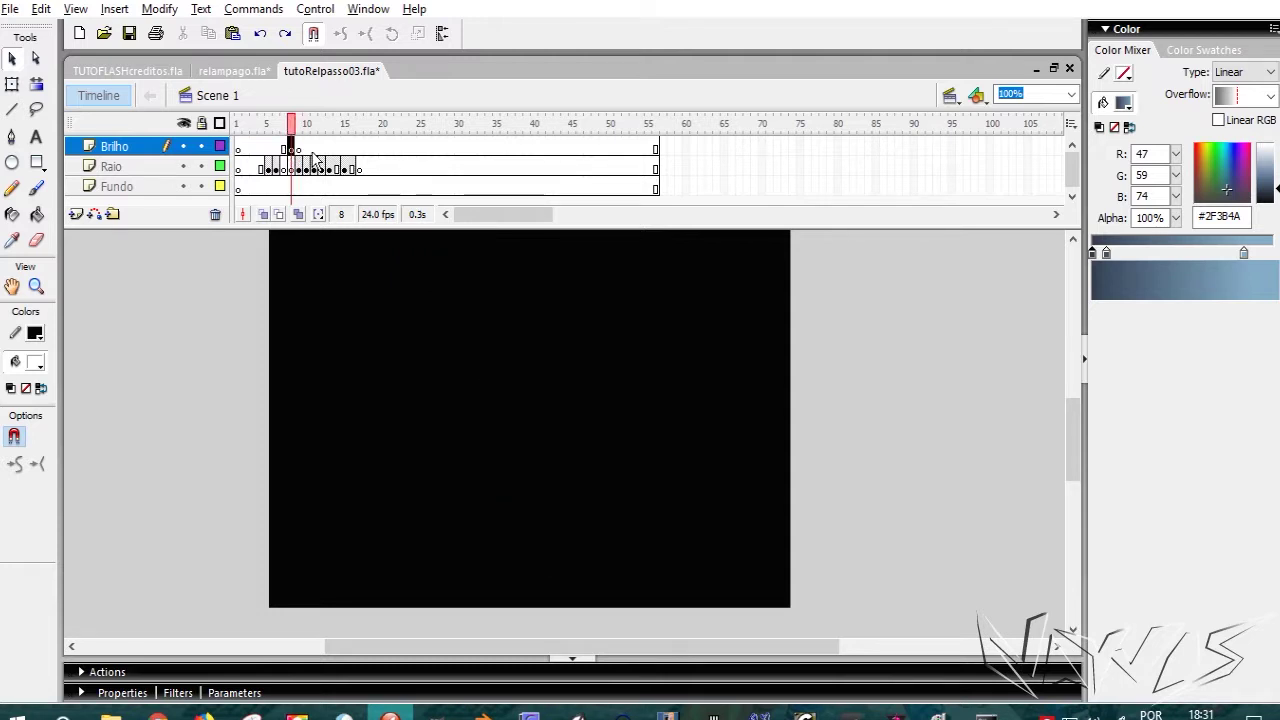
Step: Copy the hex colour value of the first glow on the frame 6 bolt
{"action": "left_click", "coordinate": [122, 693]}
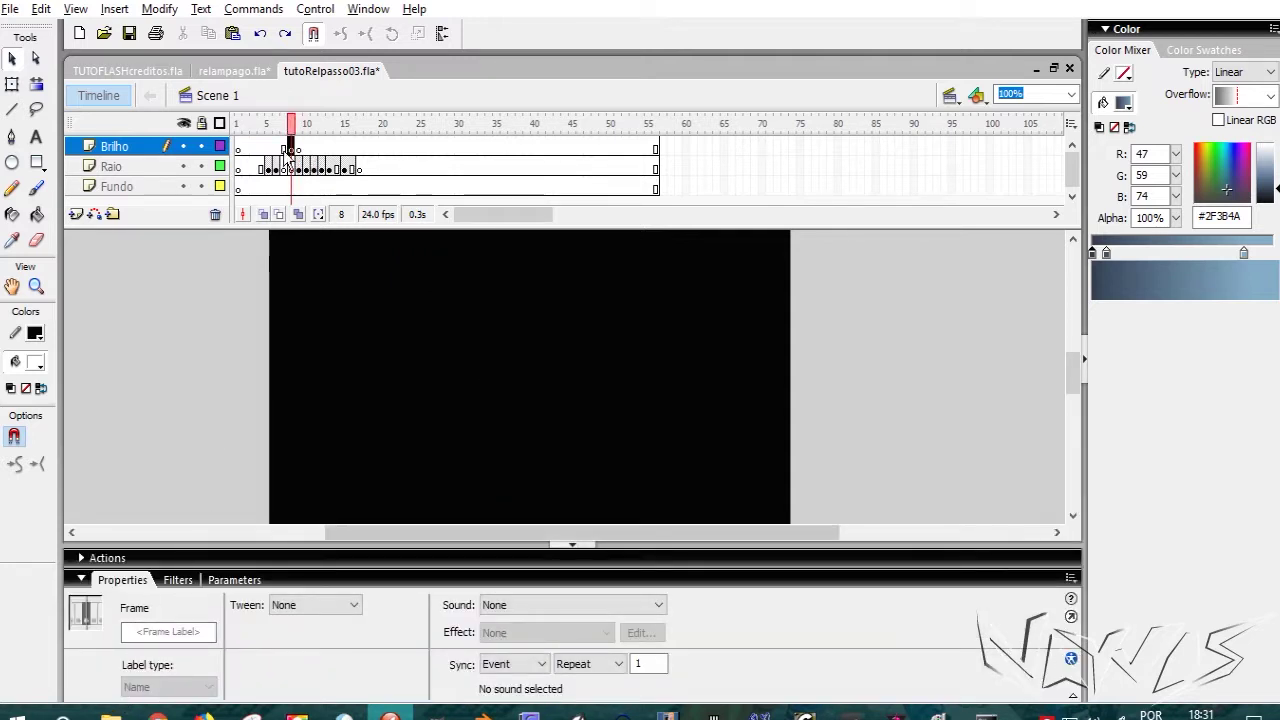
{"action": "left_click", "coordinate": [276, 169]}
{"action": "left_click", "coordinate": [490, 420]}
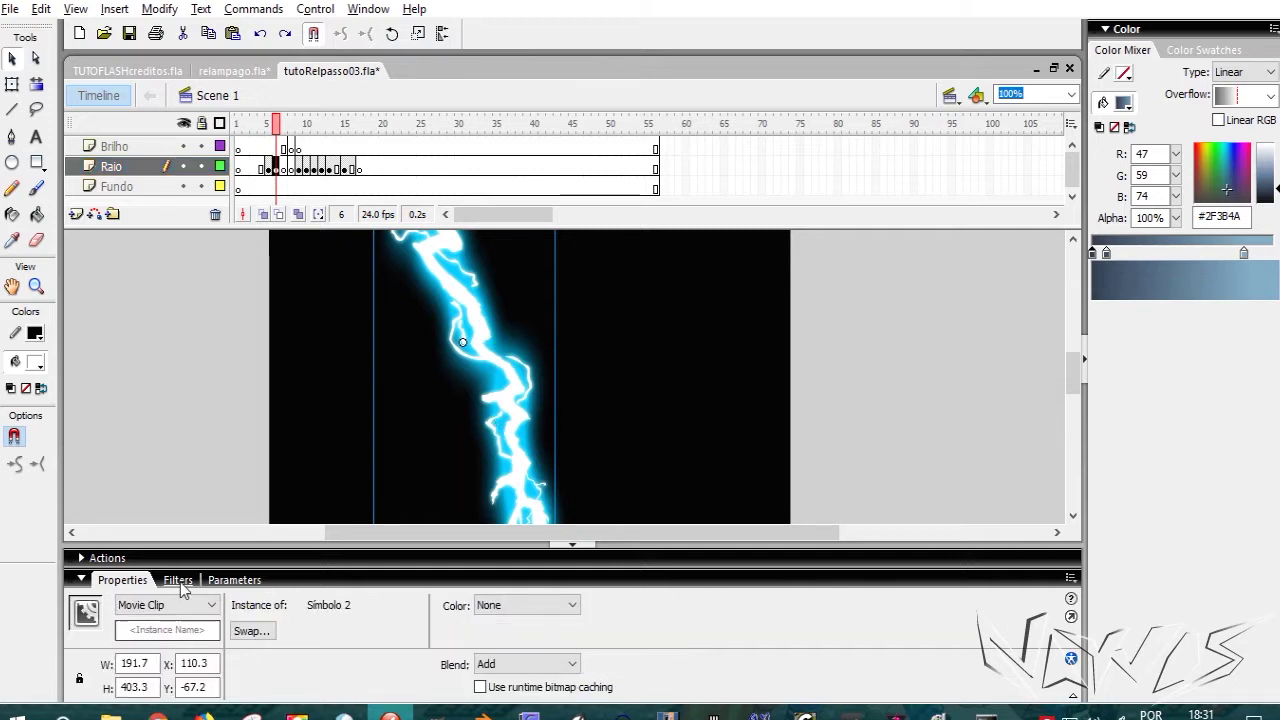
{"action": "left_click", "coordinate": [179, 581]}
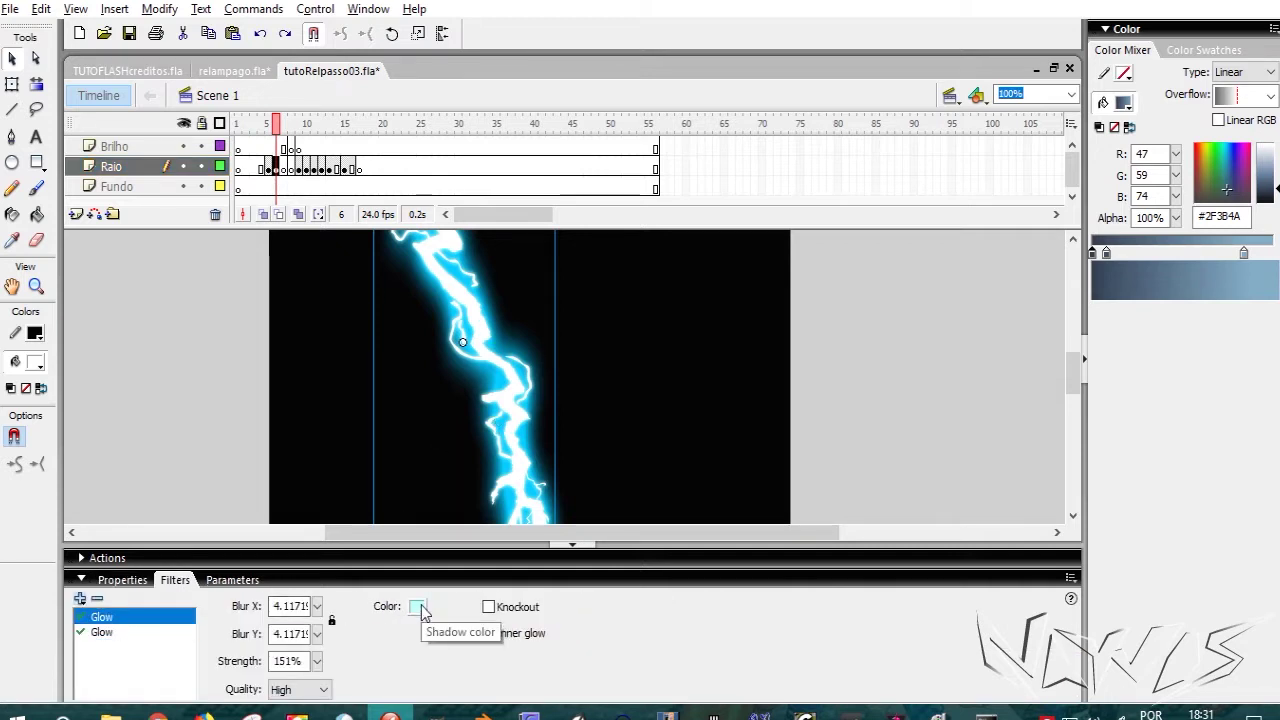
{"action": "left_click", "coordinate": [422, 612]}
{"action": "left_click", "coordinate": [480, 411]}
{"action": "right_click", "coordinate": [477, 410]}
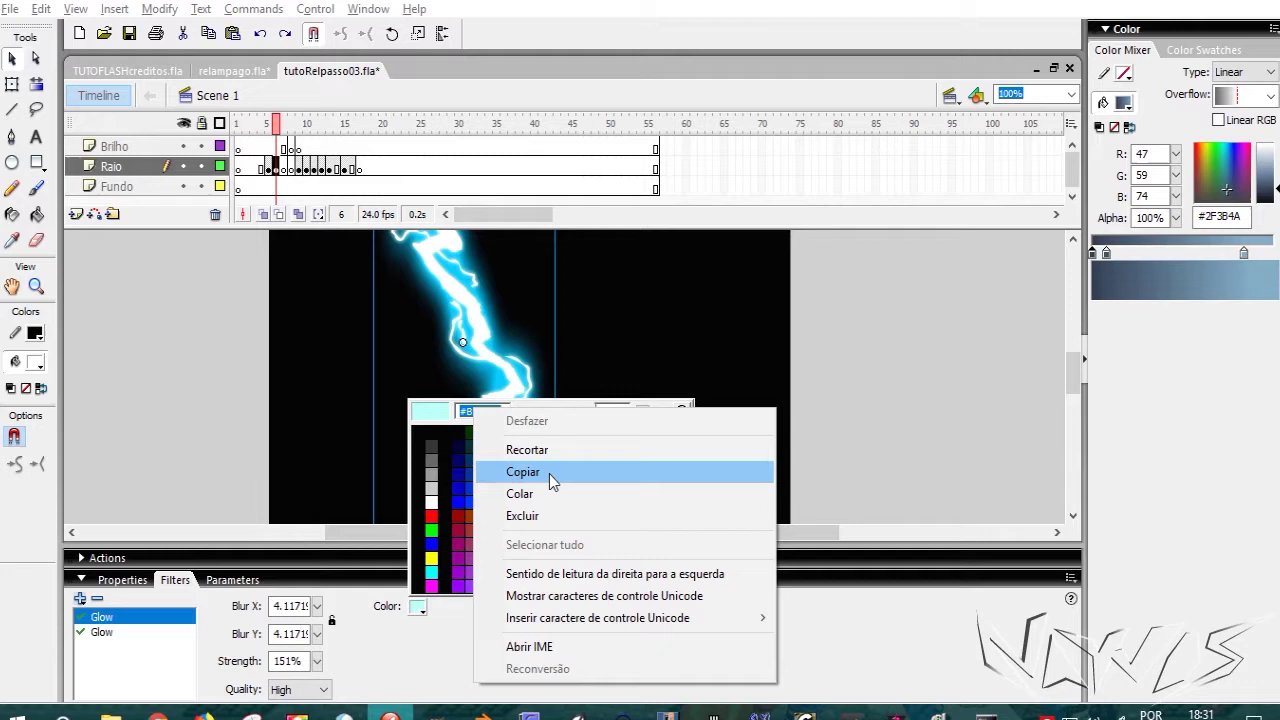
{"action": "left_click", "coordinate": [549, 474]}
{"action": "left_click", "coordinate": [247, 371]}
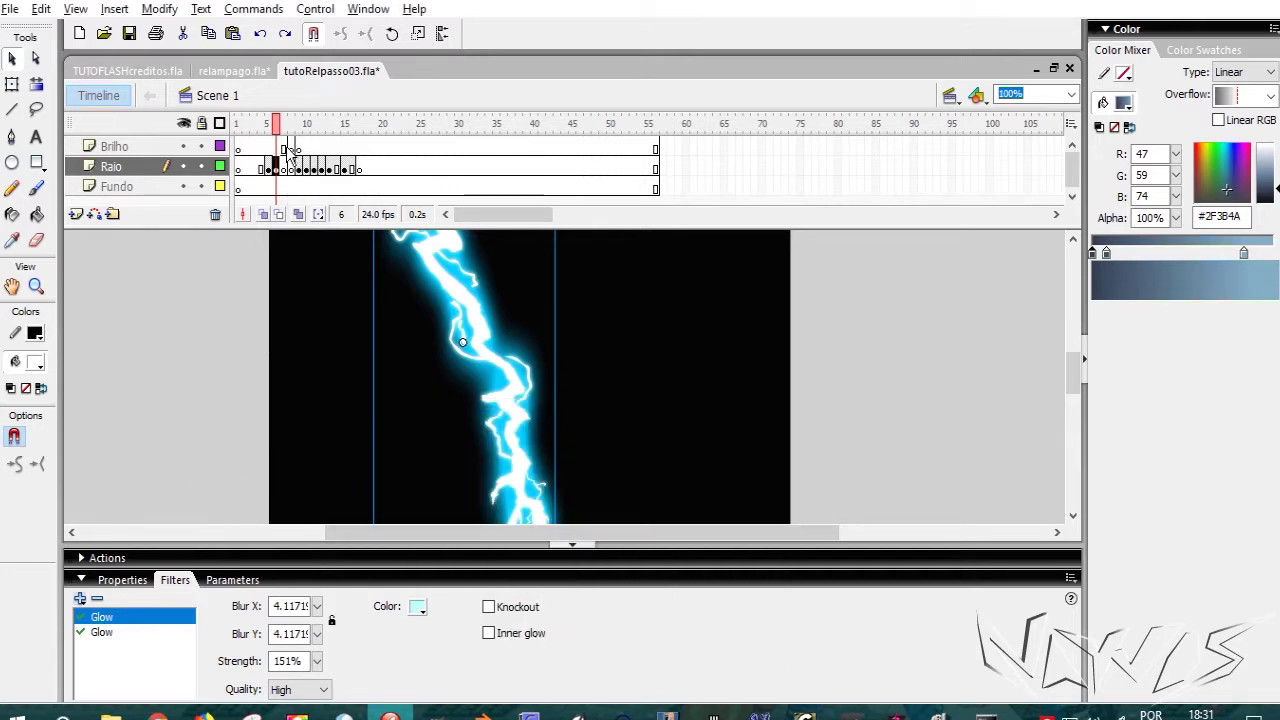
Step: Draw a white rectangle of about 588 x 448 px covering the whole stage on frame 8 of Brilho
{"action": "left_click", "coordinate": [291, 150]}
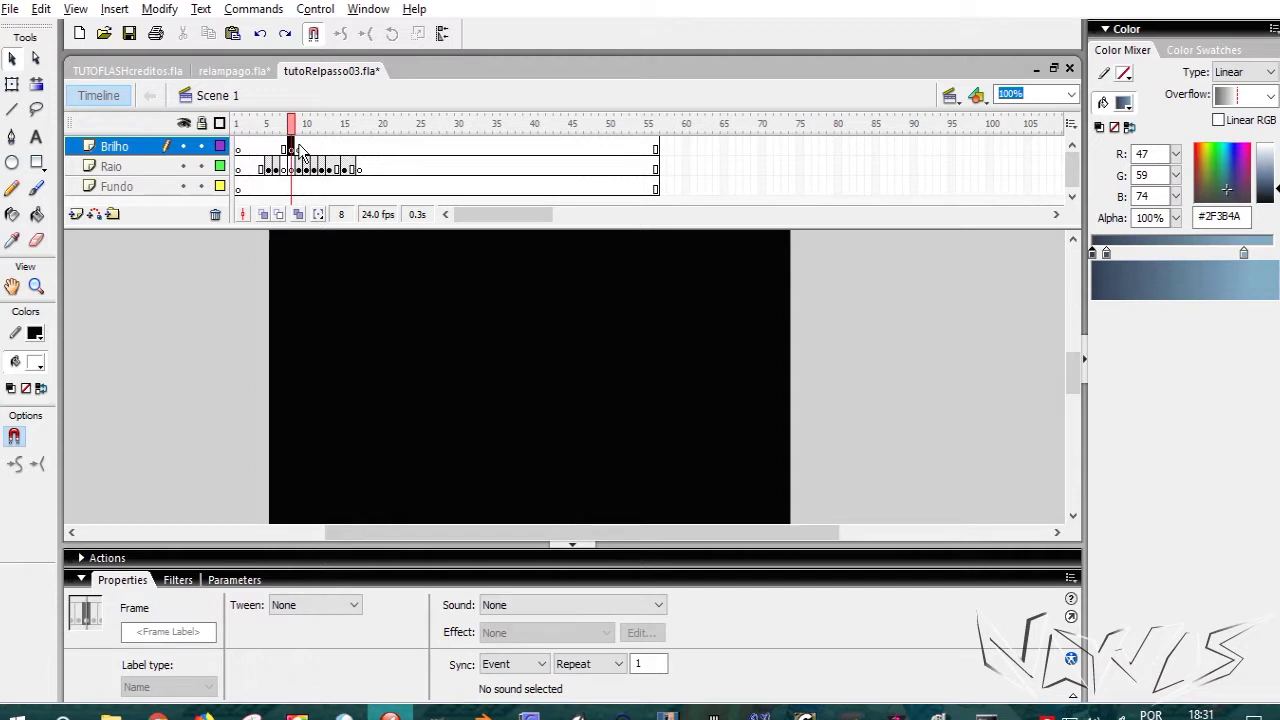
{"action": "left_click", "coordinate": [36, 162]}
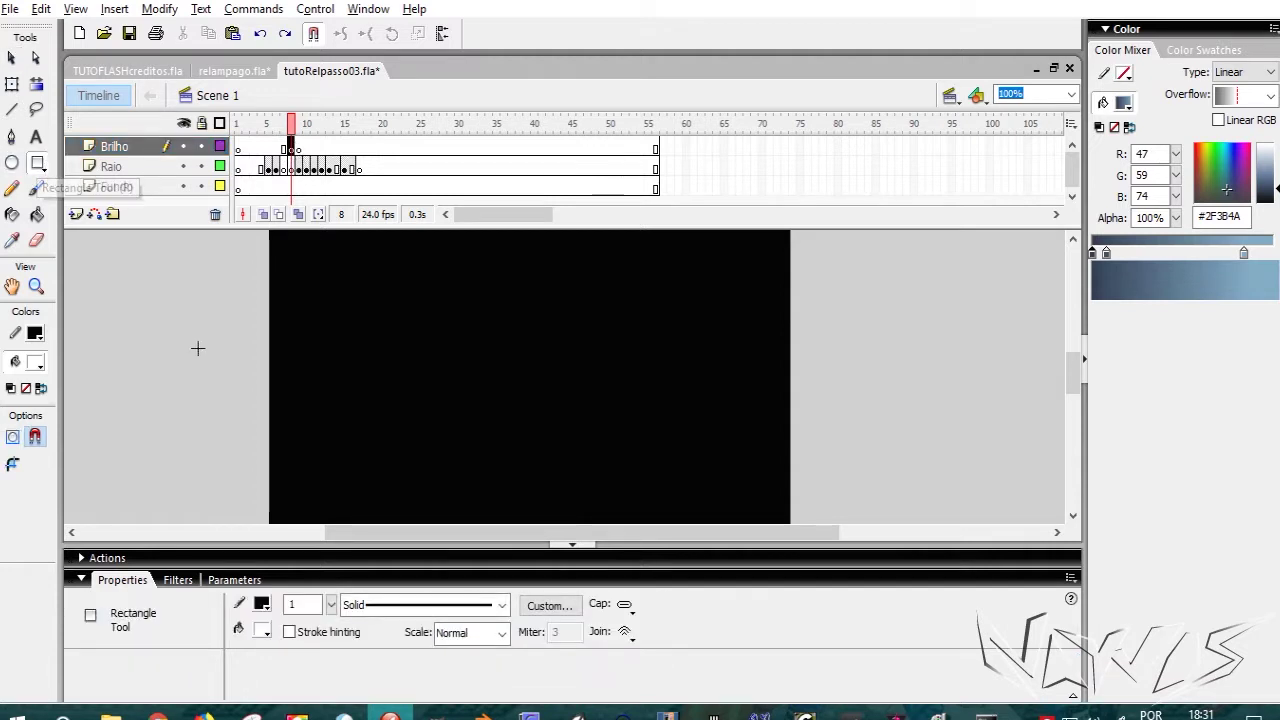
{"action": "key", "text": "ctrl+2"}
{"action": "mouse_move", "coordinate": [403, 289]}
{"action": "left_mouse_down"}
{"action": "mouse_move", "coordinate": [470, 466]}
{"action": "mouse_move", "coordinate": [688, 517]}
{"action": "left_mouse_up"}
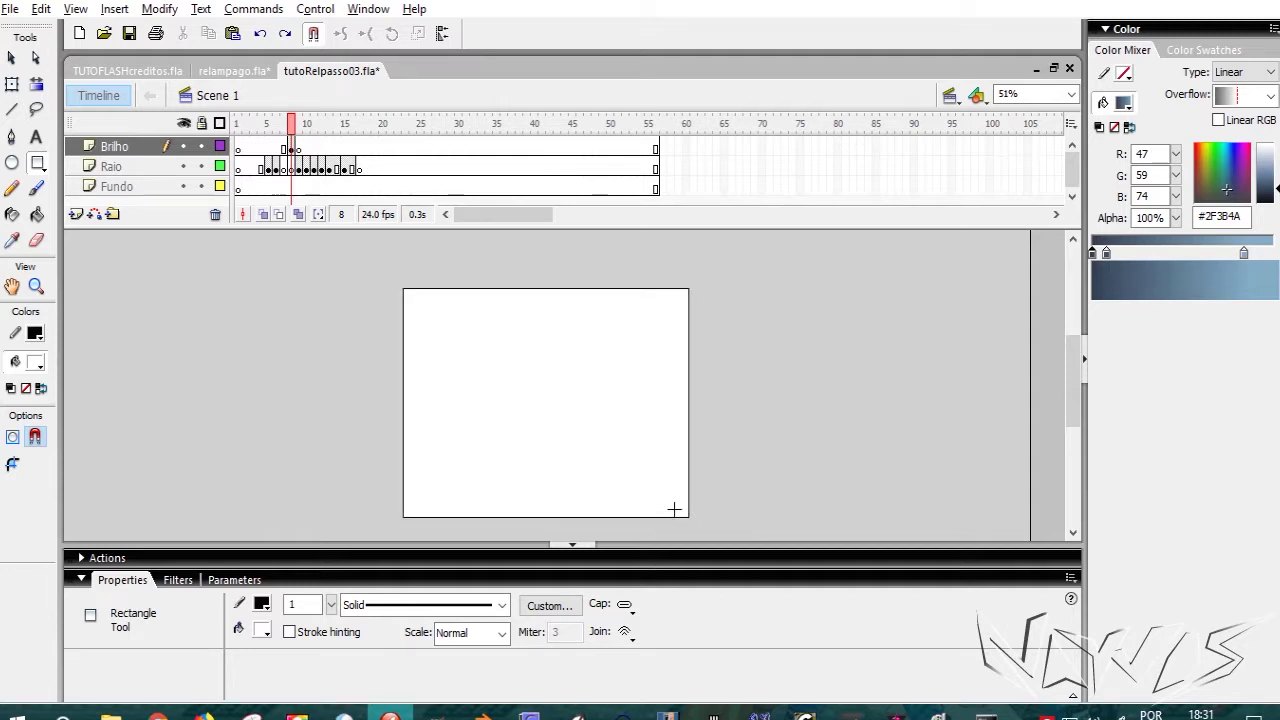
Step: Change the Brilho rectangle's fill to the copied glow colour #BDFFF9
{"action": "left_click", "coordinate": [12, 58]}
{"action": "left_click", "coordinate": [520, 397]}
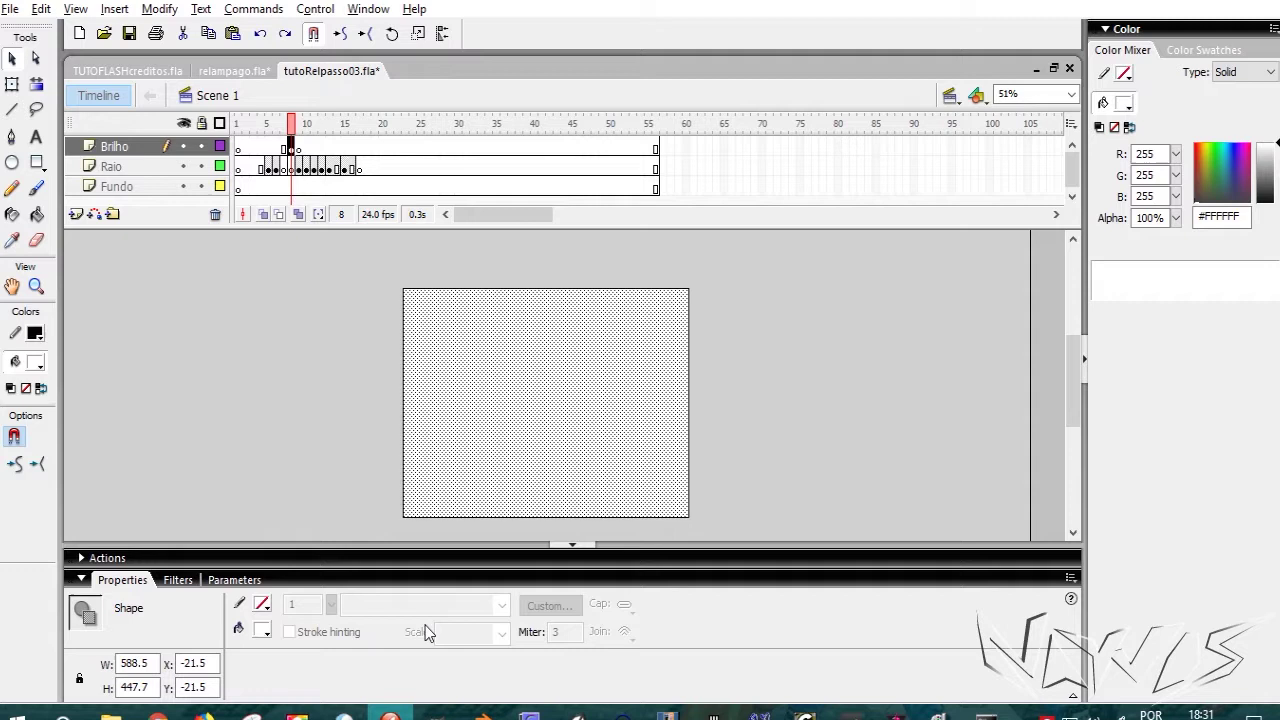
{"action": "left_click", "coordinate": [1229, 216]}
{"action": "double_click", "coordinate": [1235, 214]}
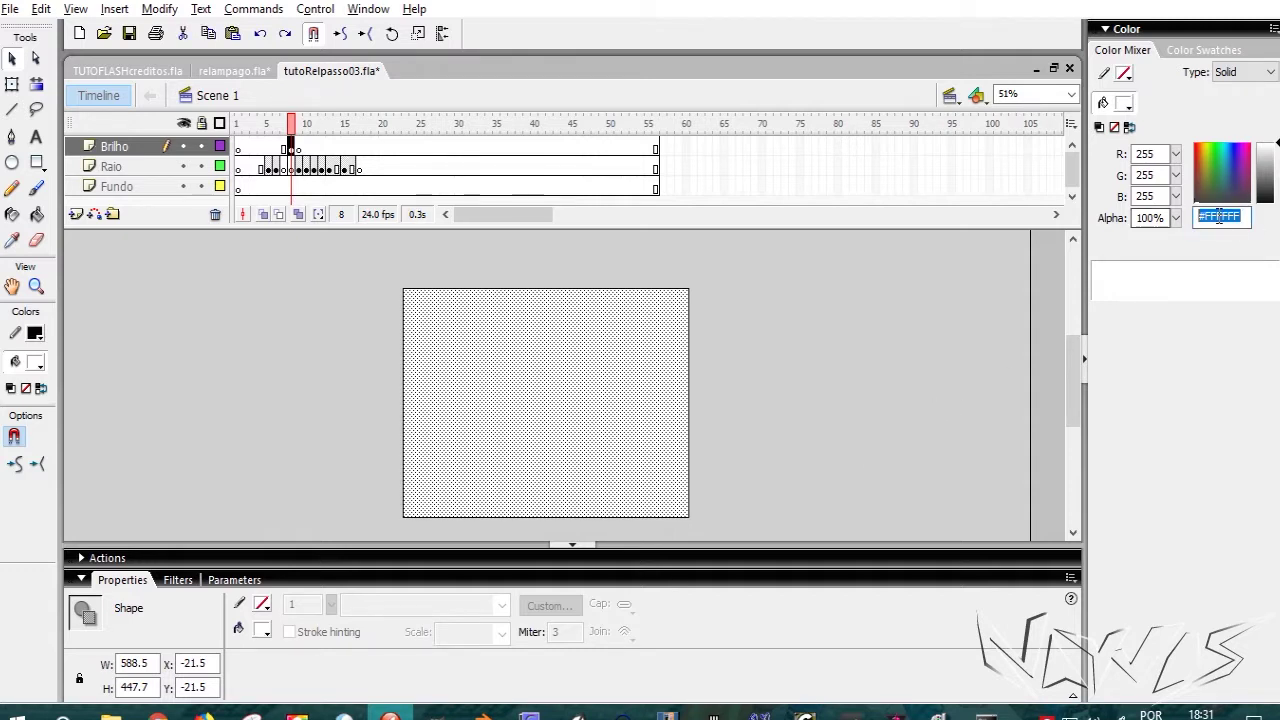
{"action": "right_click", "coordinate": [1235, 216]}
{"action": "left_click", "coordinate": [1040, 303]}
{"action": "key", "text": "Return"}
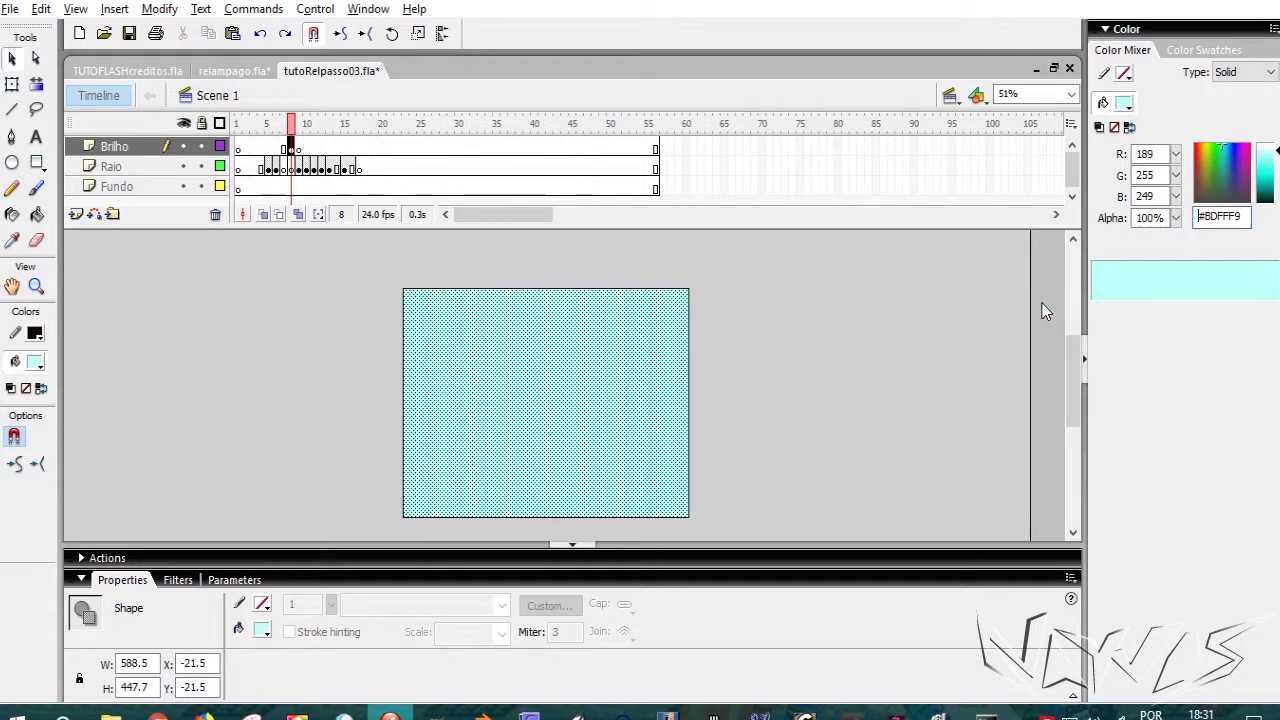
Step: Check frames 8 and 9 of Brilho and play the light blue flash in a test movie
{"action": "left_click", "coordinate": [834, 366]}
{"action": "left_click_drag", "start_coordinate": [292, 125], "coordinate": [294, 155]}
{"action": "left_click", "coordinate": [298, 150]}
{"action": "left_click", "coordinate": [291, 149]}
{"action": "left_click", "coordinate": [329, 295]}
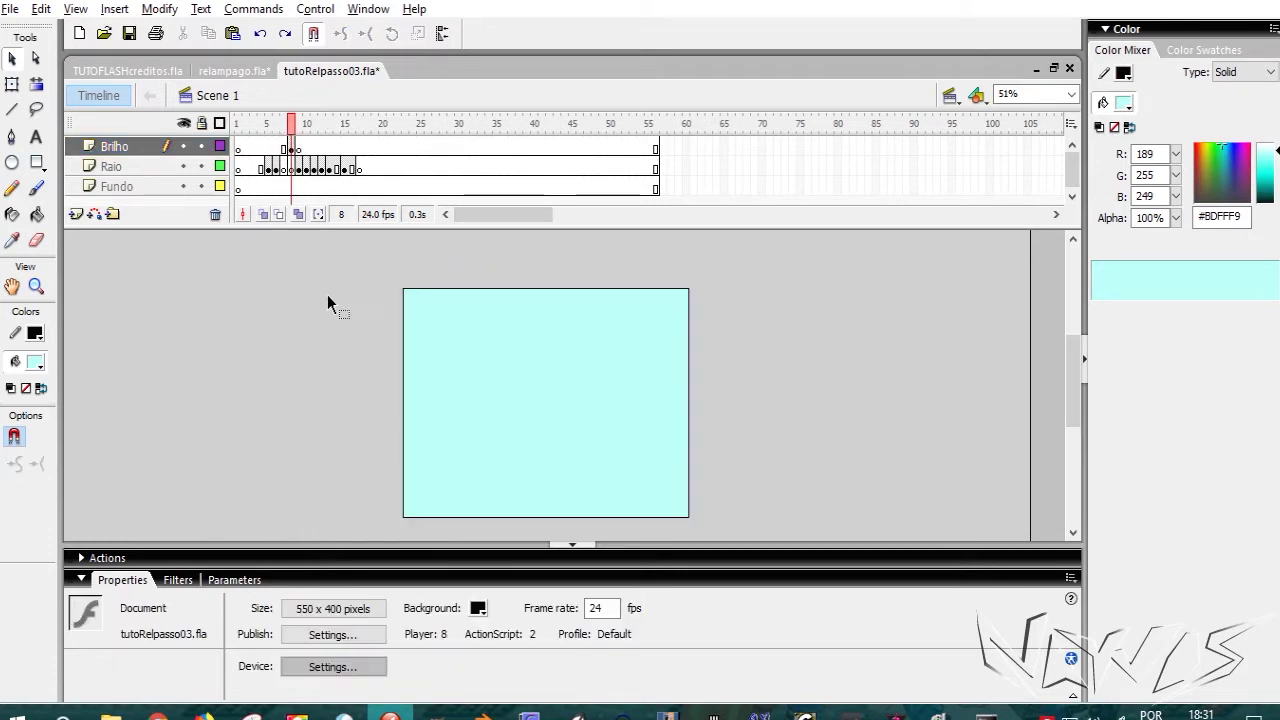
{"action": "key", "text": "ctrl+Return"}
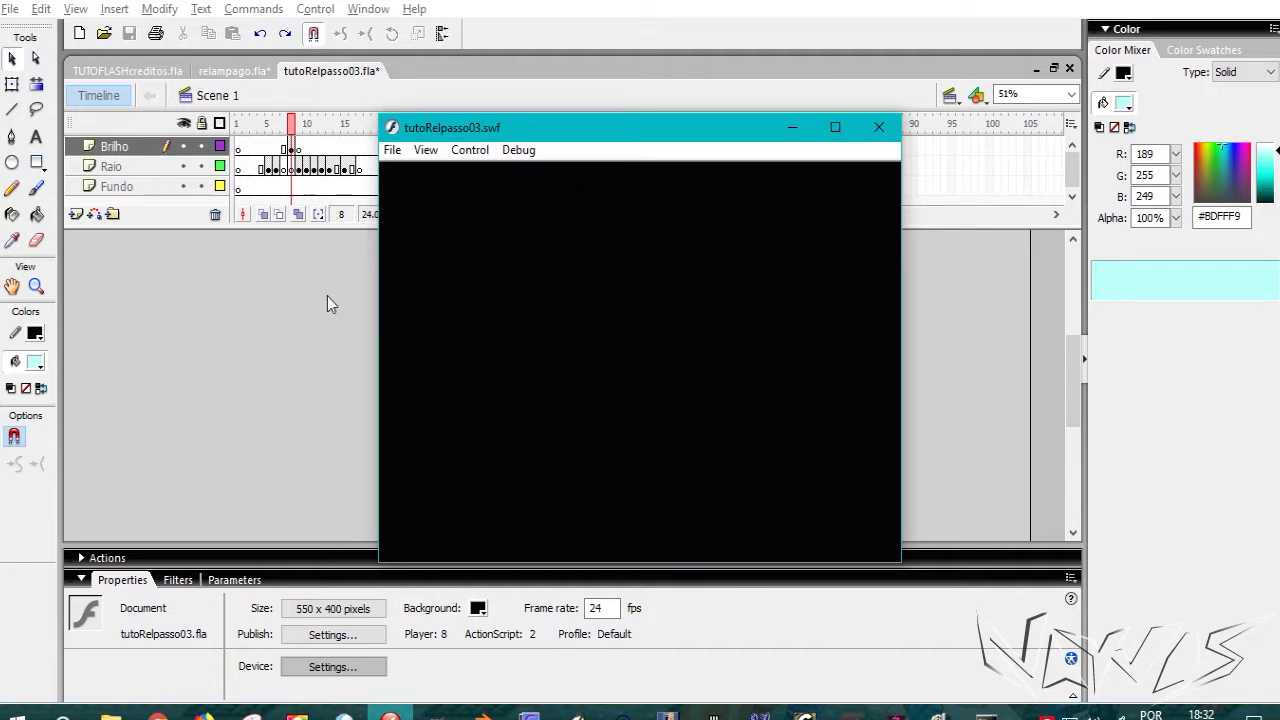
{"action": "left_click", "coordinate": [879, 127]}
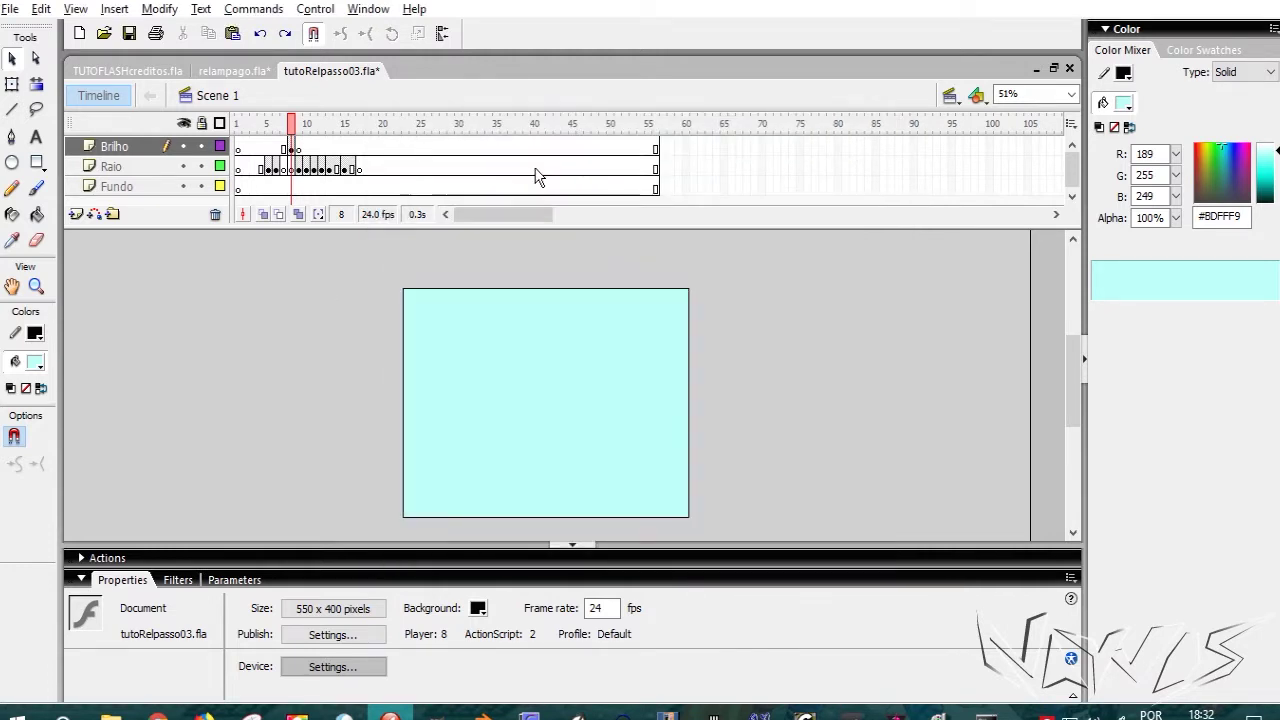
Step: Copy the Brilho rectangle with its outline and paste it in place on the Fundo layer
{"action": "double_click", "coordinate": [563, 436]}
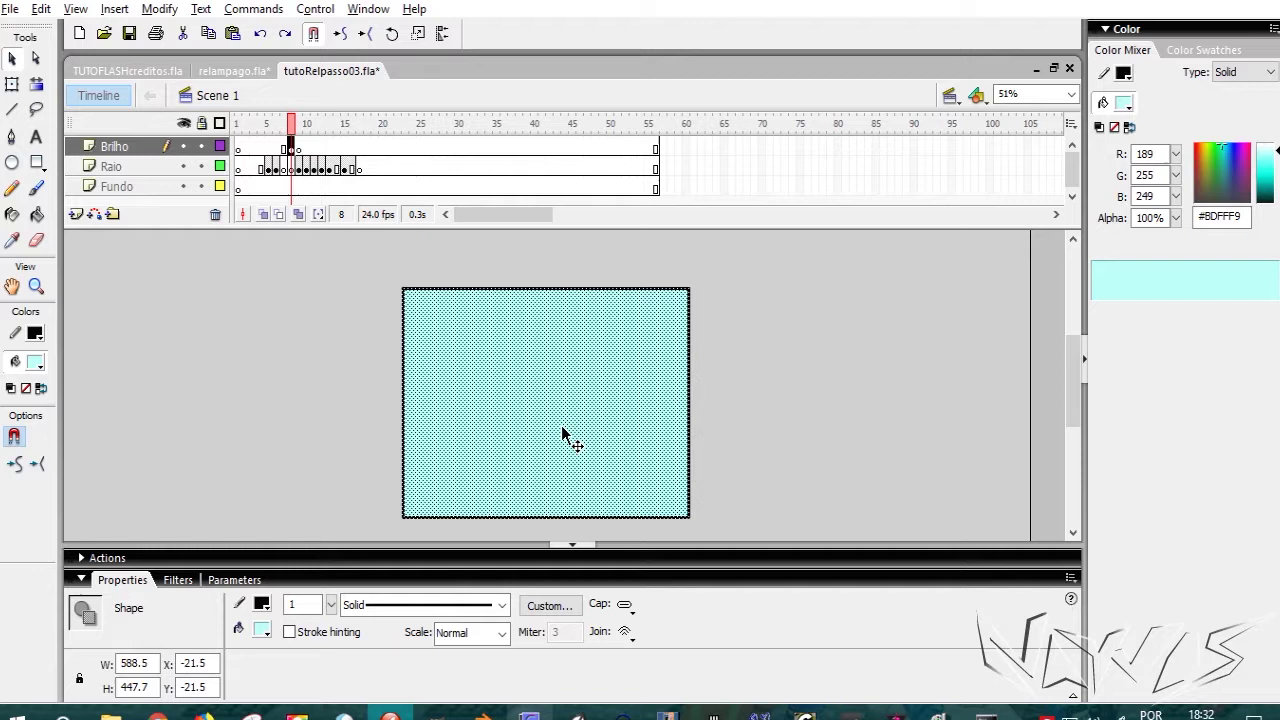
{"action": "right_click", "coordinate": [563, 437]}
{"action": "left_click", "coordinate": [600, 126]}
{"action": "left_click", "coordinate": [307, 189]}
{"action": "left_click", "coordinate": [297, 285]}
{"action": "right_click", "coordinate": [297, 285]}
{"action": "left_click", "coordinate": [390, 368]}
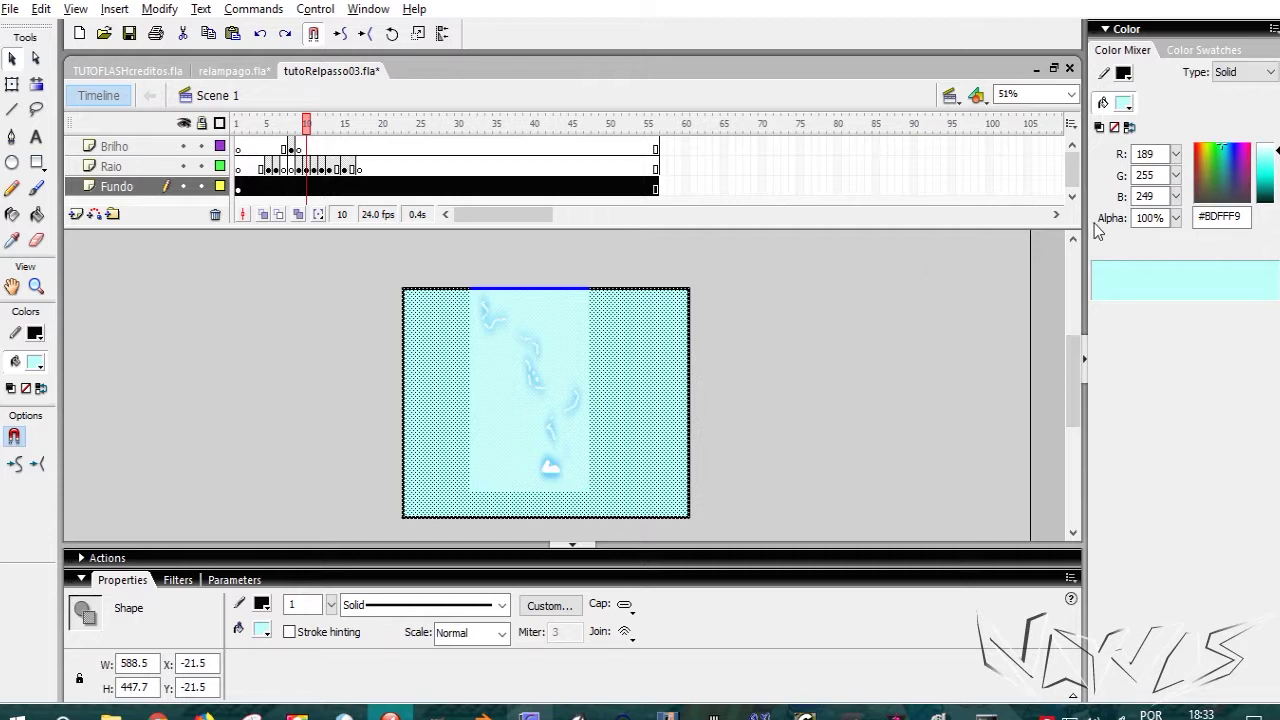
Step: Change the Fundo rectangle's fill type to a Linear gradient
{"action": "left_click", "coordinate": [1124, 106]}
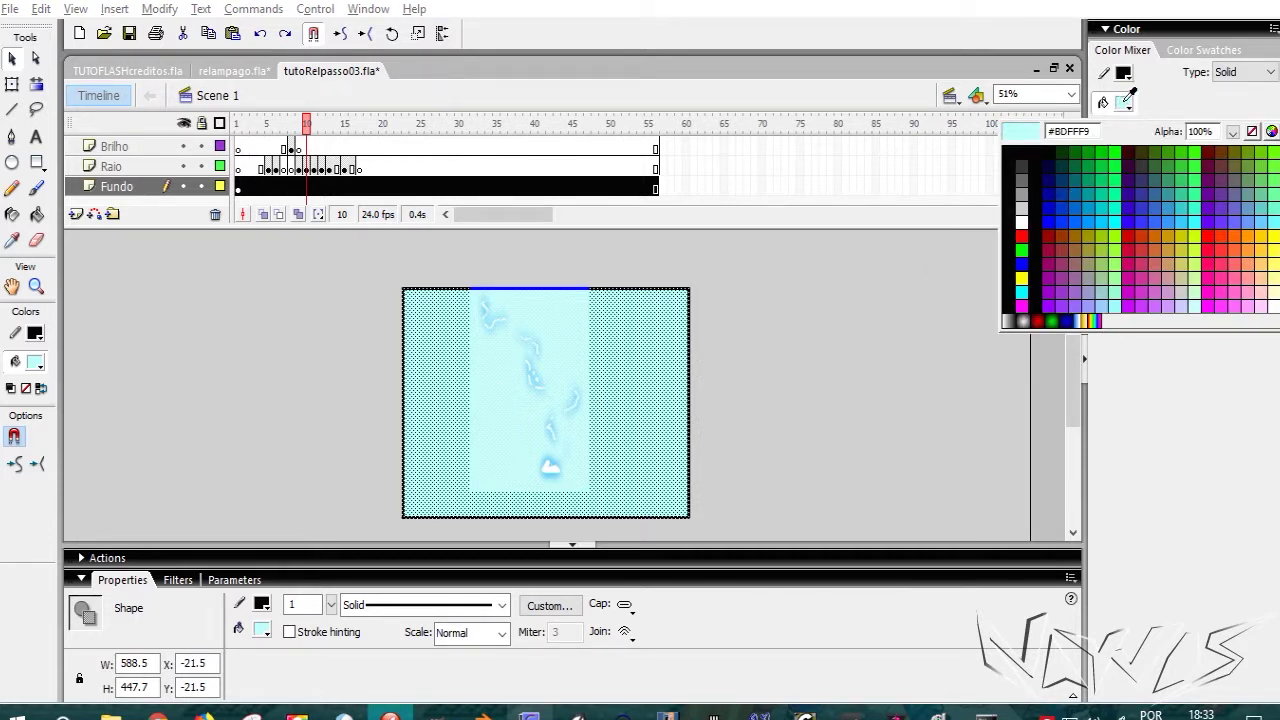
{"action": "left_click", "coordinate": [1125, 102]}
{"action": "left_click", "coordinate": [1240, 73]}
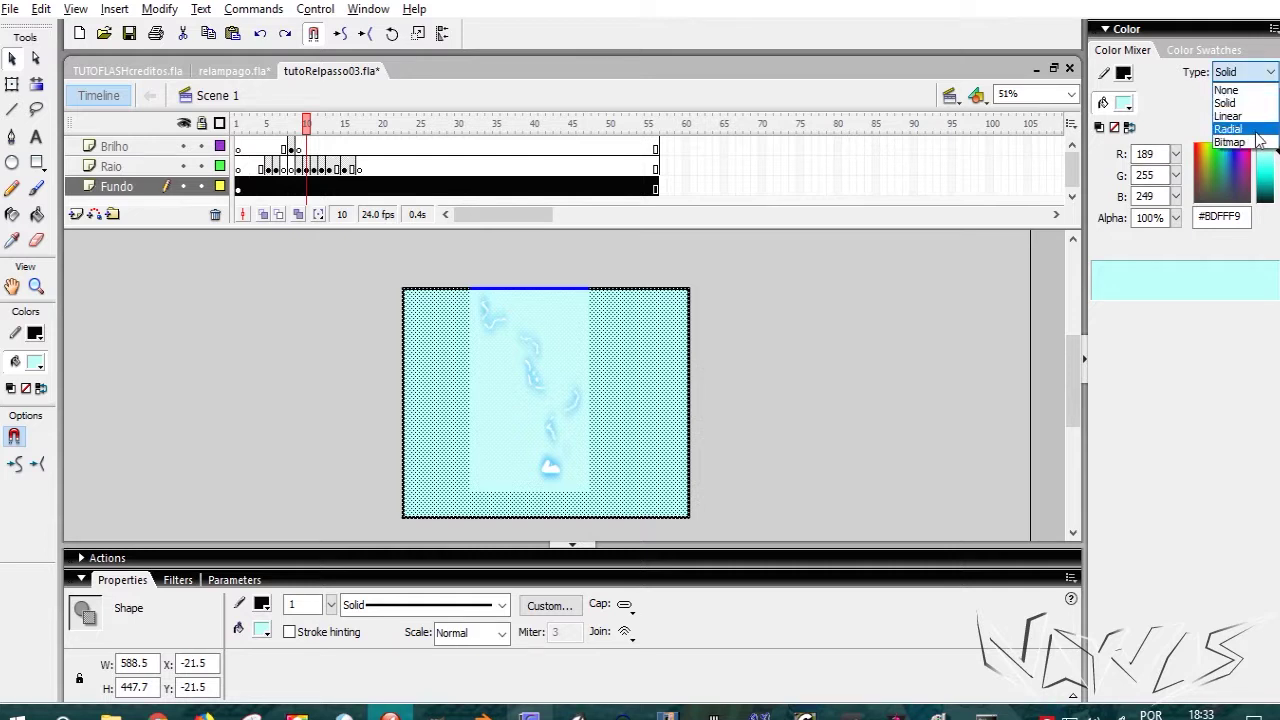
{"action": "left_click", "coordinate": [1228, 116]}
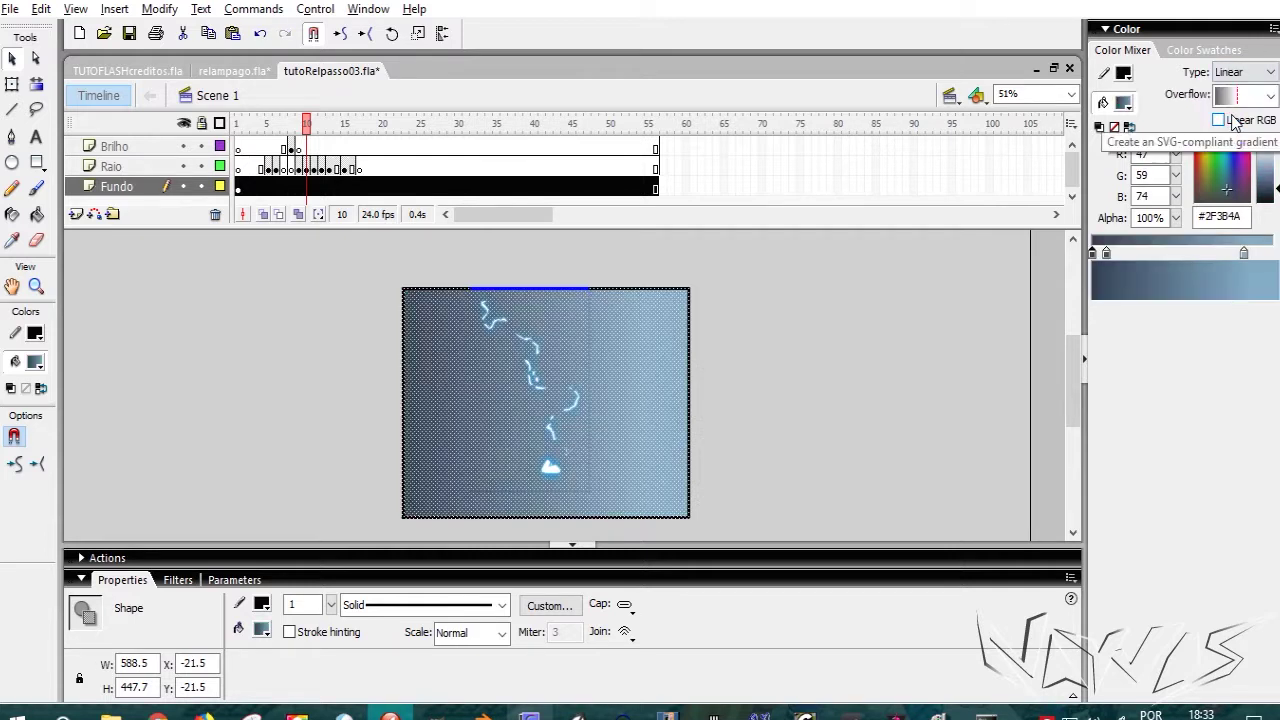
Step: Move the gradient's #3A4B60 stop slightly towards the light end and the light blue stop slightly inward
{"action": "left_click", "coordinate": [1107, 253]}
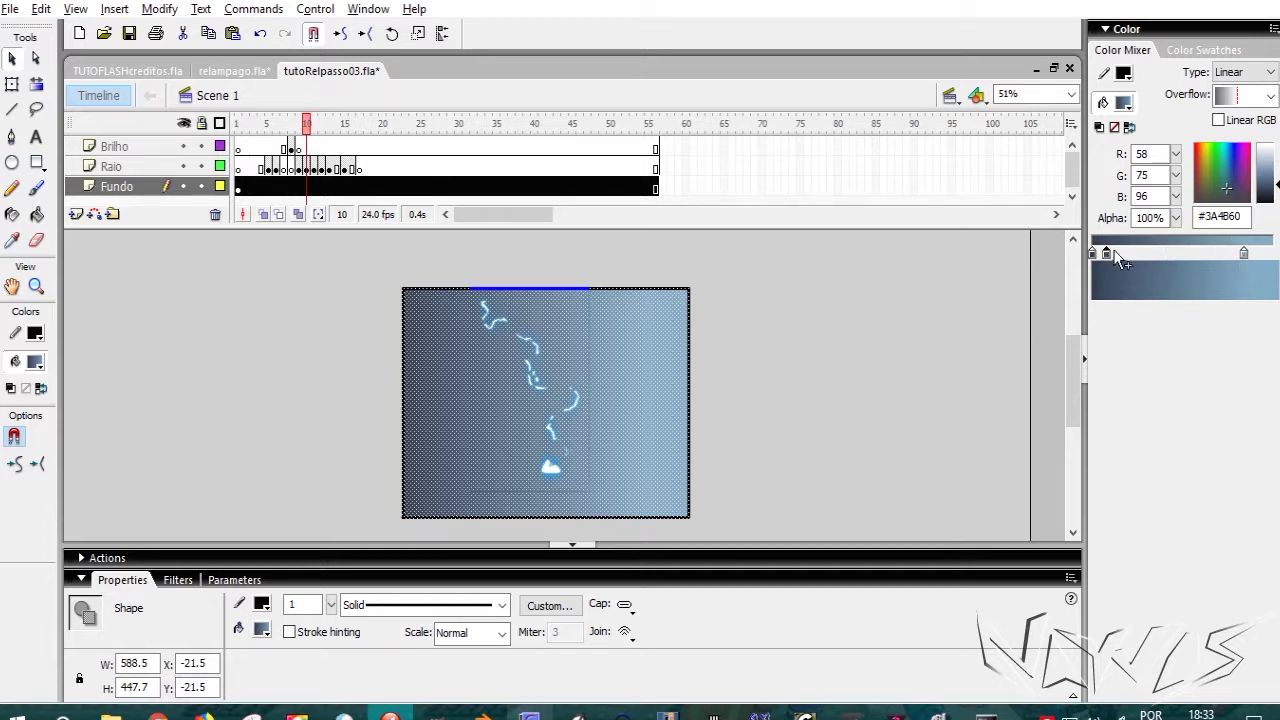
{"action": "mouse_move", "coordinate": [1121, 257]}
{"action": "left_mouse_down"}
{"action": "mouse_move", "coordinate": [1164, 260]}
{"action": "mouse_move", "coordinate": [1150, 285]}
{"action": "mouse_move", "coordinate": [1111, 252]}
{"action": "left_mouse_up"}
{"action": "left_click", "coordinate": [1243, 253]}
{"action": "left_click", "coordinate": [1092, 255]}
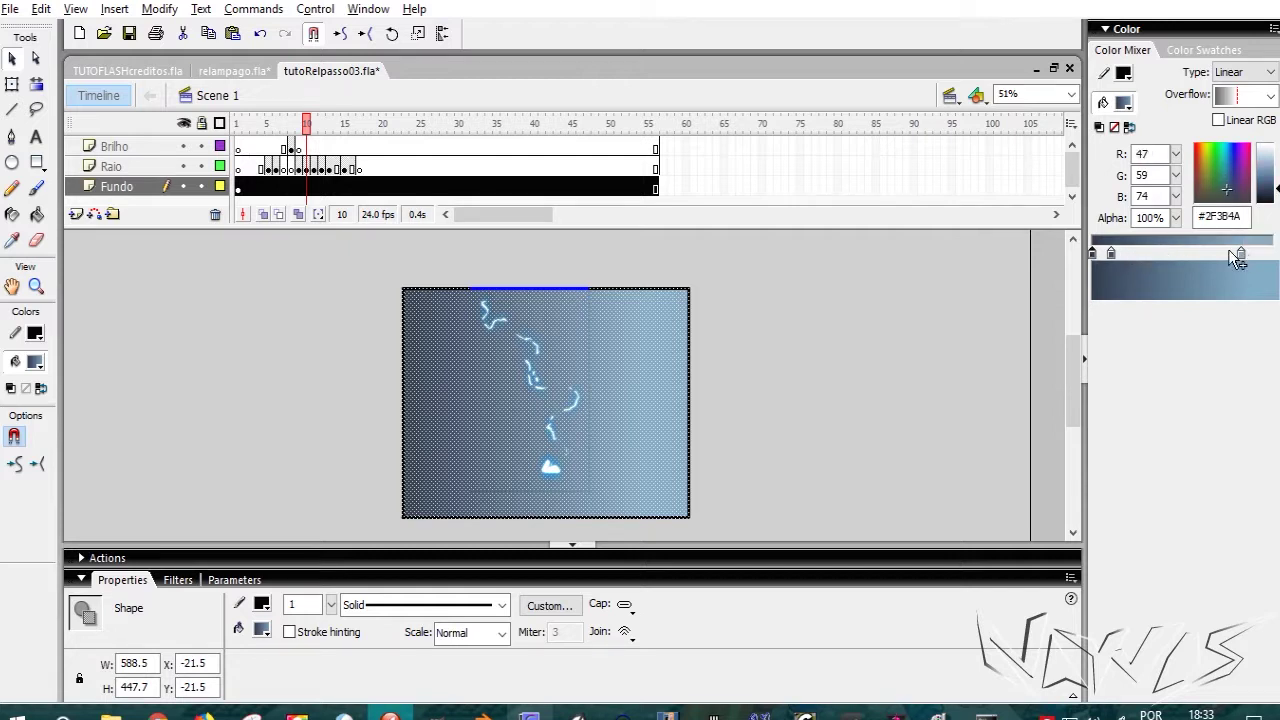
Step: Rotate the Fundo rectangle's gradient to vertical with the Gradient Transform tool, light blue above and dark below
{"action": "left_click", "coordinate": [36, 86]}
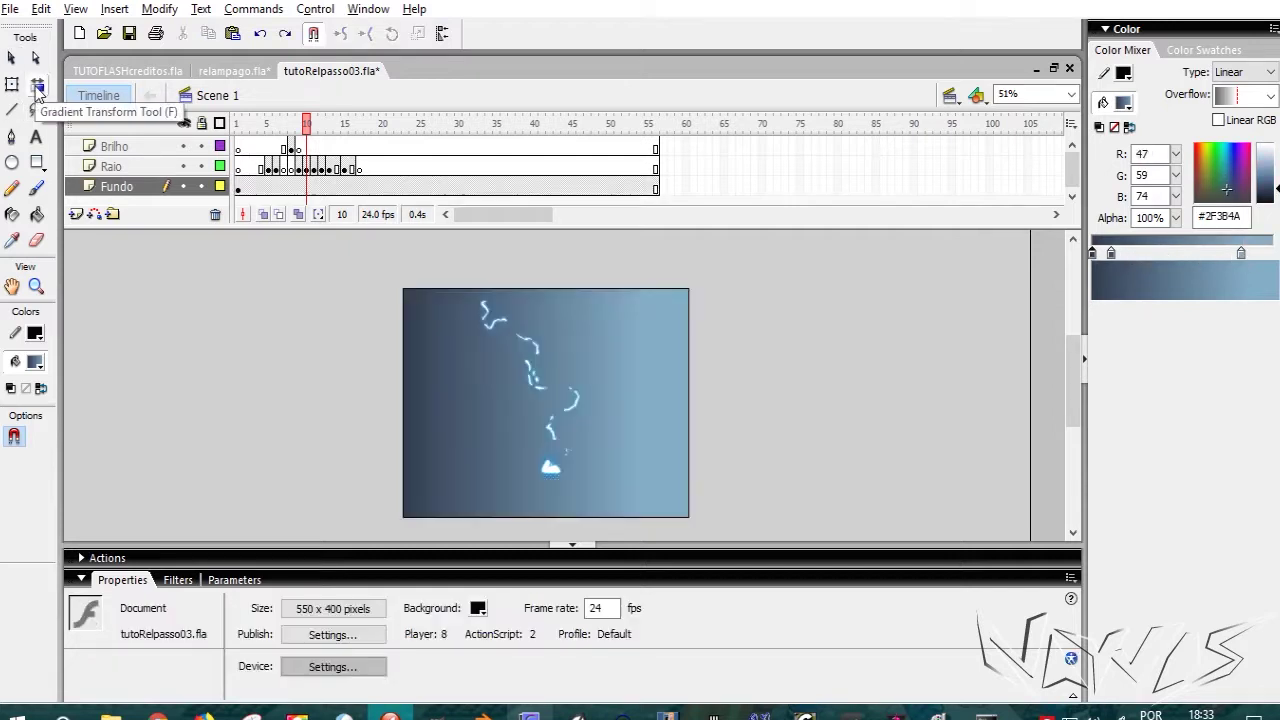
{"action": "left_click", "coordinate": [560, 360]}
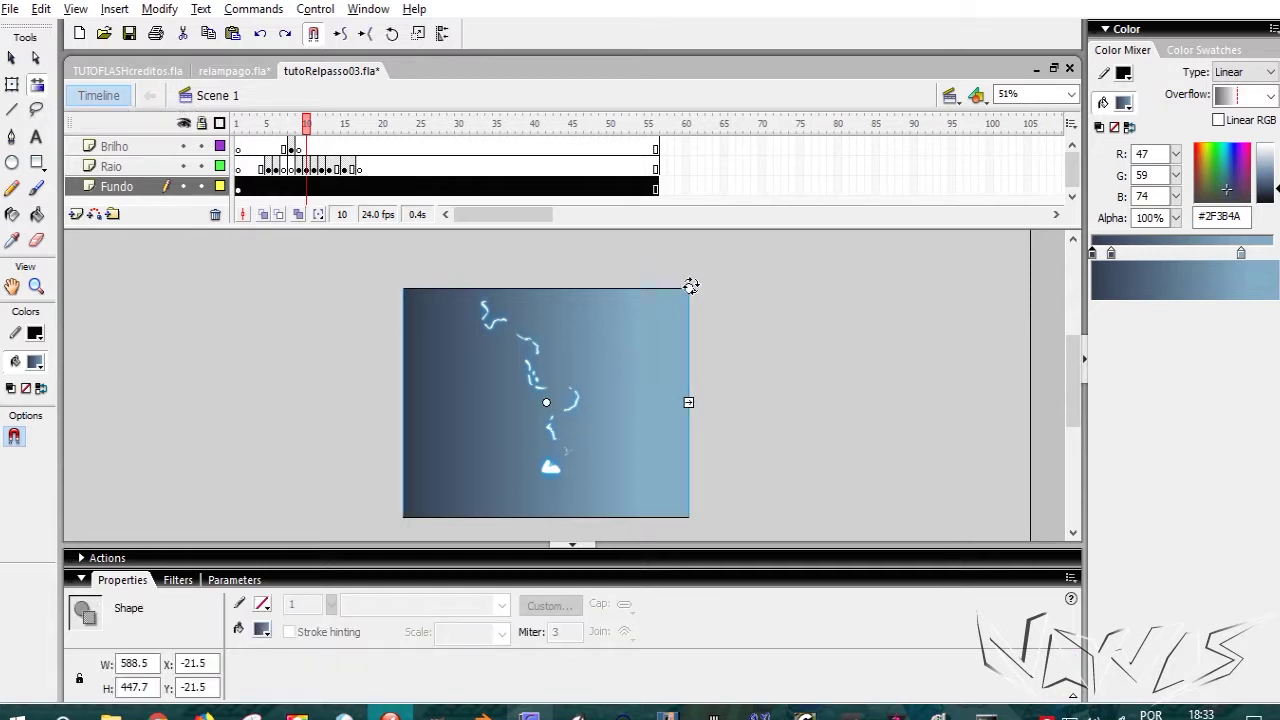
{"action": "mouse_move", "coordinate": [691, 289]}
{"action": "left_mouse_down"}
{"action": "mouse_move", "coordinate": [543, 271]}
{"action": "mouse_move", "coordinate": [689, 285]}
{"action": "mouse_move", "coordinate": [557, 286]}
{"action": "mouse_move", "coordinate": [497, 336]}
{"action": "left_mouse_up"}
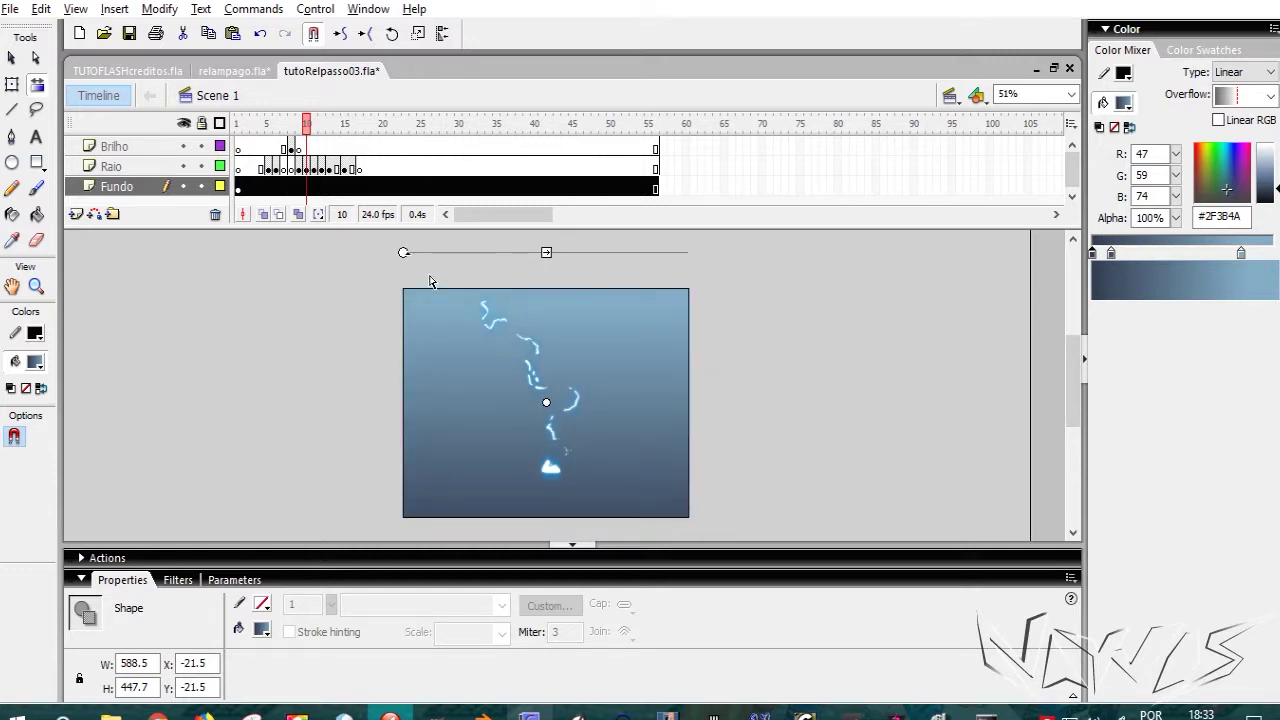
Step: Stretch the Fundo rectangle's vertical gradient and shift its centre upward above the rectangle
{"action": "left_click_drag", "start_coordinate": [544, 253], "coordinate": [546, 300]}
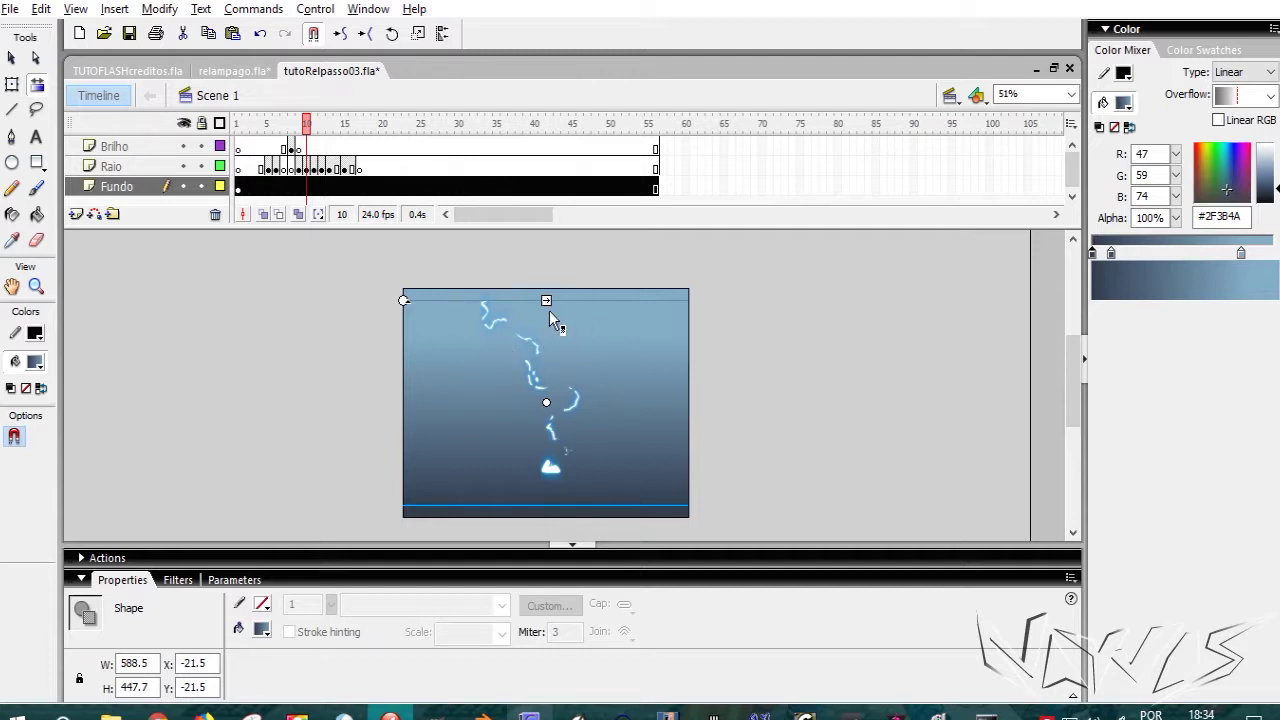
{"action": "left_click_drag", "start_coordinate": [546, 300], "coordinate": [536, 190]}
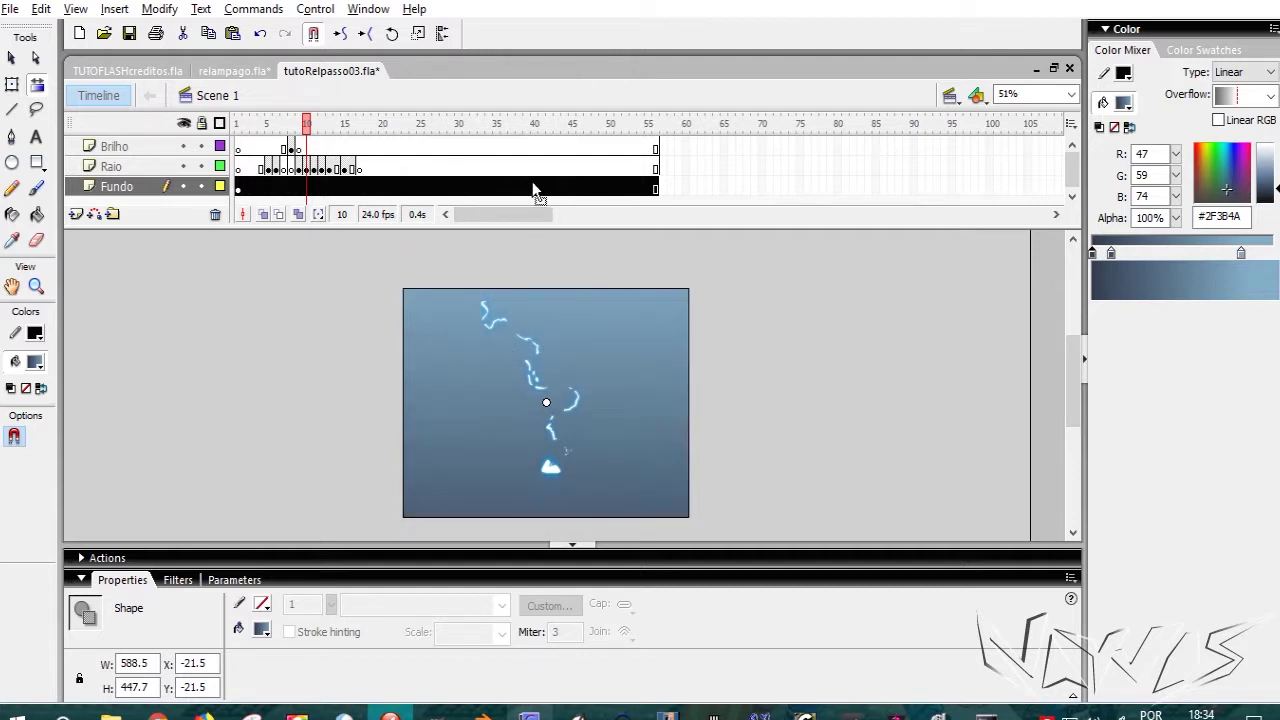
{"action": "left_click_drag", "start_coordinate": [546, 402], "coordinate": [542, 275]}
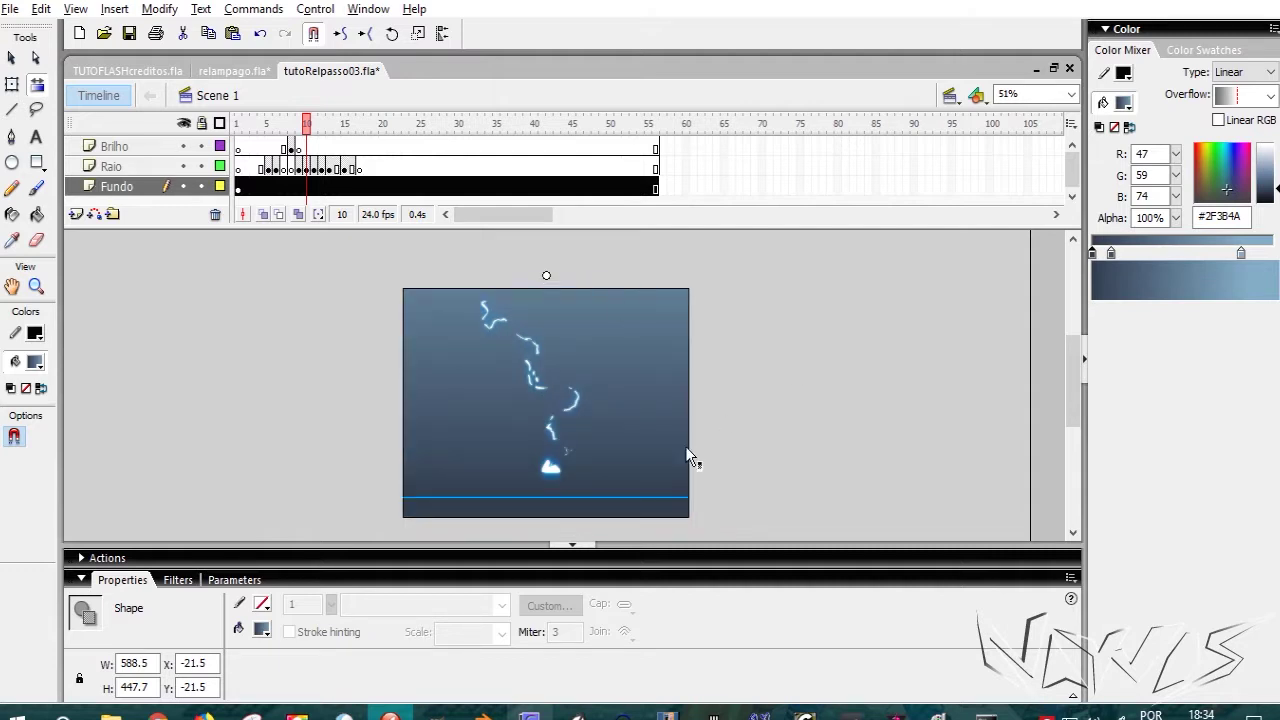
Step: Test the movie to preview the gradient sky behind the lightning
{"action": "mouse_move", "coordinate": [300, 126]}
{"action": "left_mouse_down"}
{"action": "mouse_move", "coordinate": [244, 127]}
{"action": "mouse_move", "coordinate": [348, 130]}
{"action": "mouse_move", "coordinate": [365, 158]}
{"action": "left_mouse_up"}
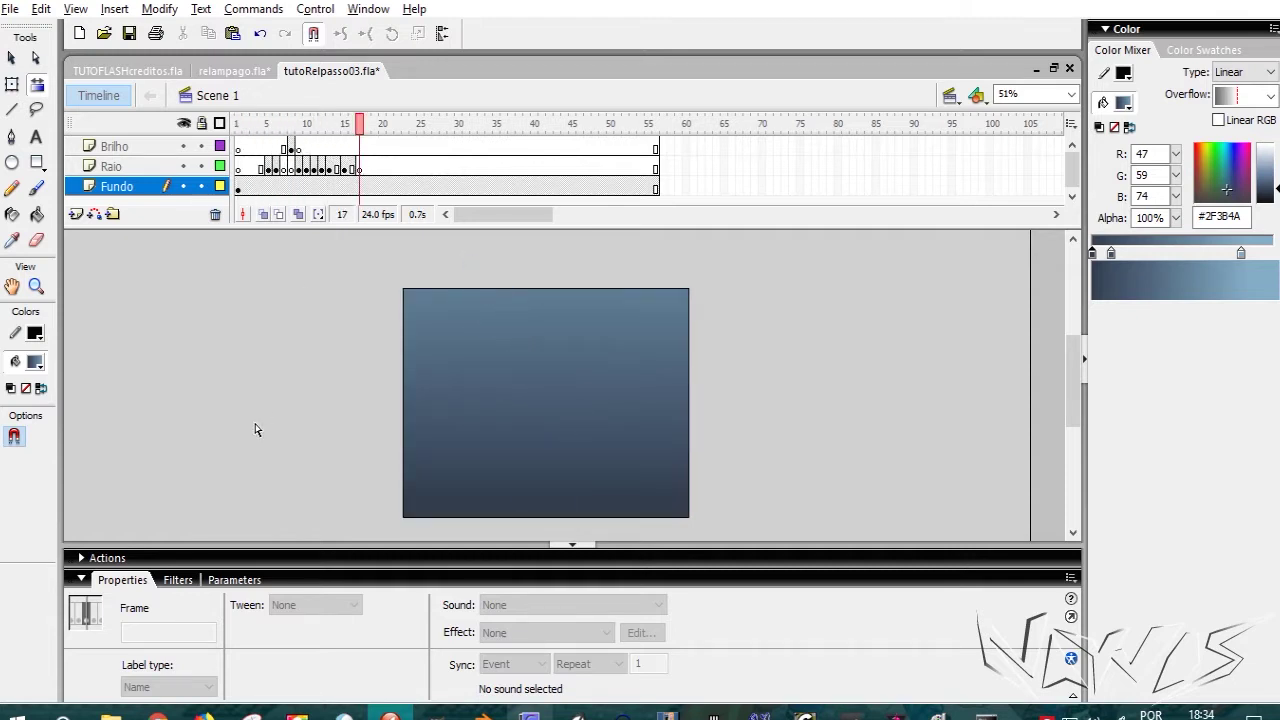
{"action": "key", "text": "ctrl+Return"}
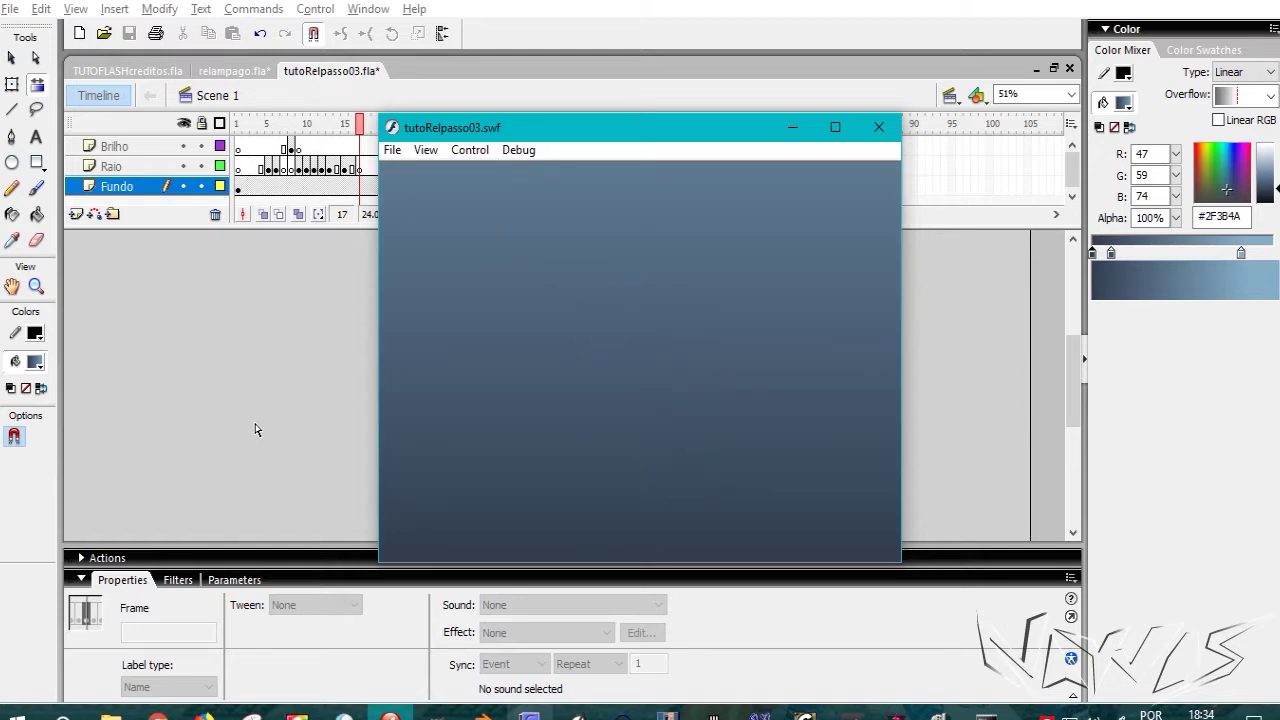
{"action": "left_click", "coordinate": [878, 127]}
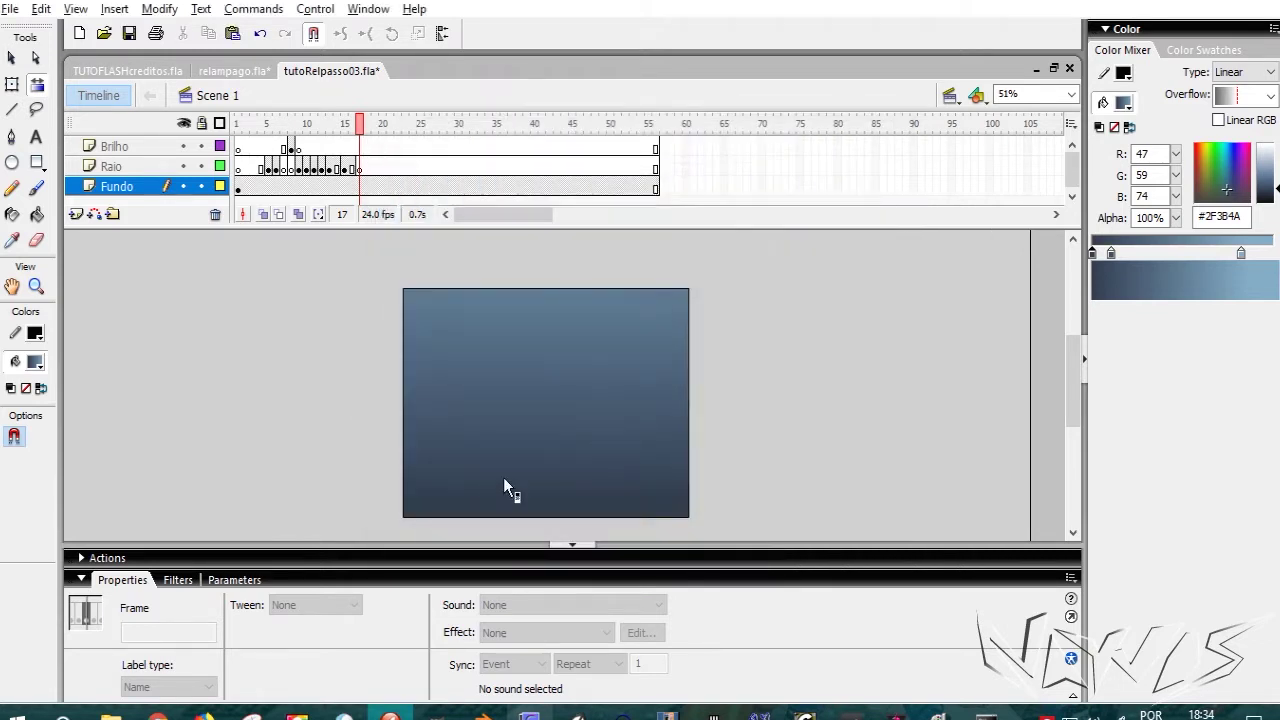
Step: Move the Fundo gradient's light blue stop to the far end and the #3A4B60 stop near the middle, and reposition the gradient vertically
{"action": "left_click", "coordinate": [503, 478]}
{"action": "left_click_drag", "start_coordinate": [1241, 254], "coordinate": [1270, 259]}
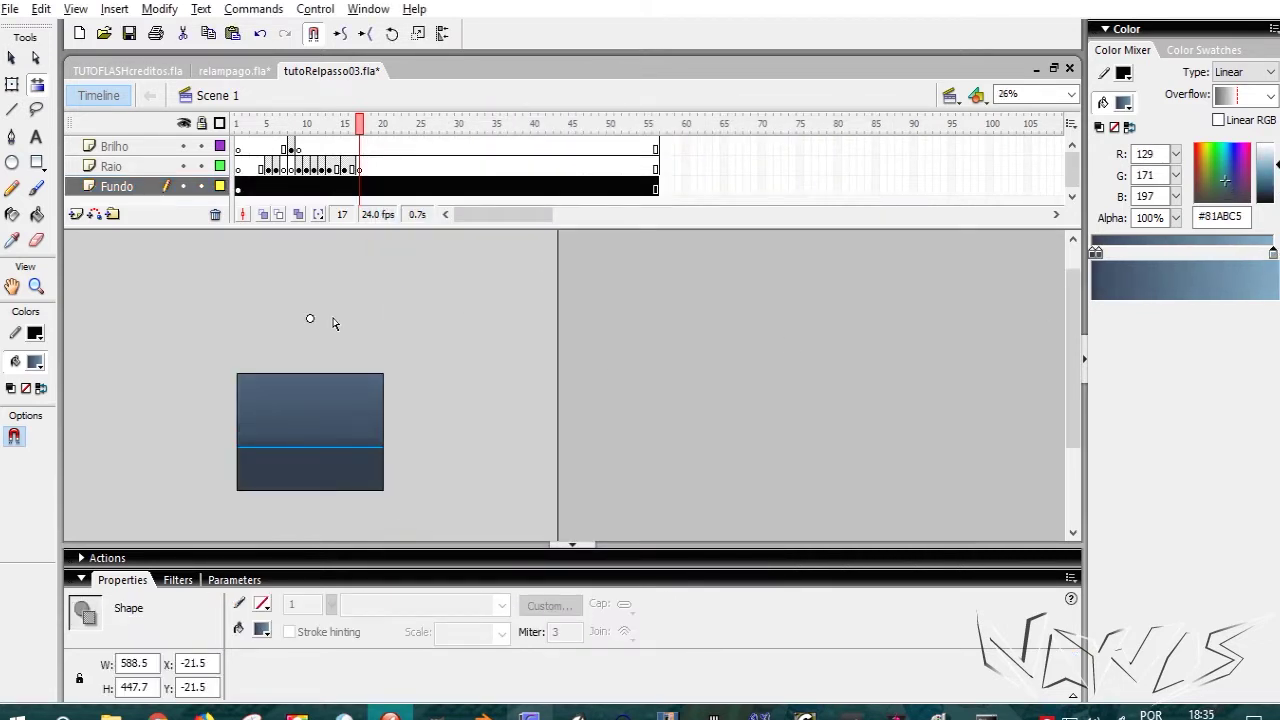
{"action": "key", "text": "f"}
{"action": "left_click_drag", "start_coordinate": [310, 240], "coordinate": [310, 300]}
{"action": "left_click_drag", "start_coordinate": [310, 366], "coordinate": [310, 428]}
{"action": "left_click_drag", "start_coordinate": [1097, 255], "coordinate": [1172, 255]}
{"action": "left_click_drag", "start_coordinate": [309, 430], "coordinate": [308, 401]}
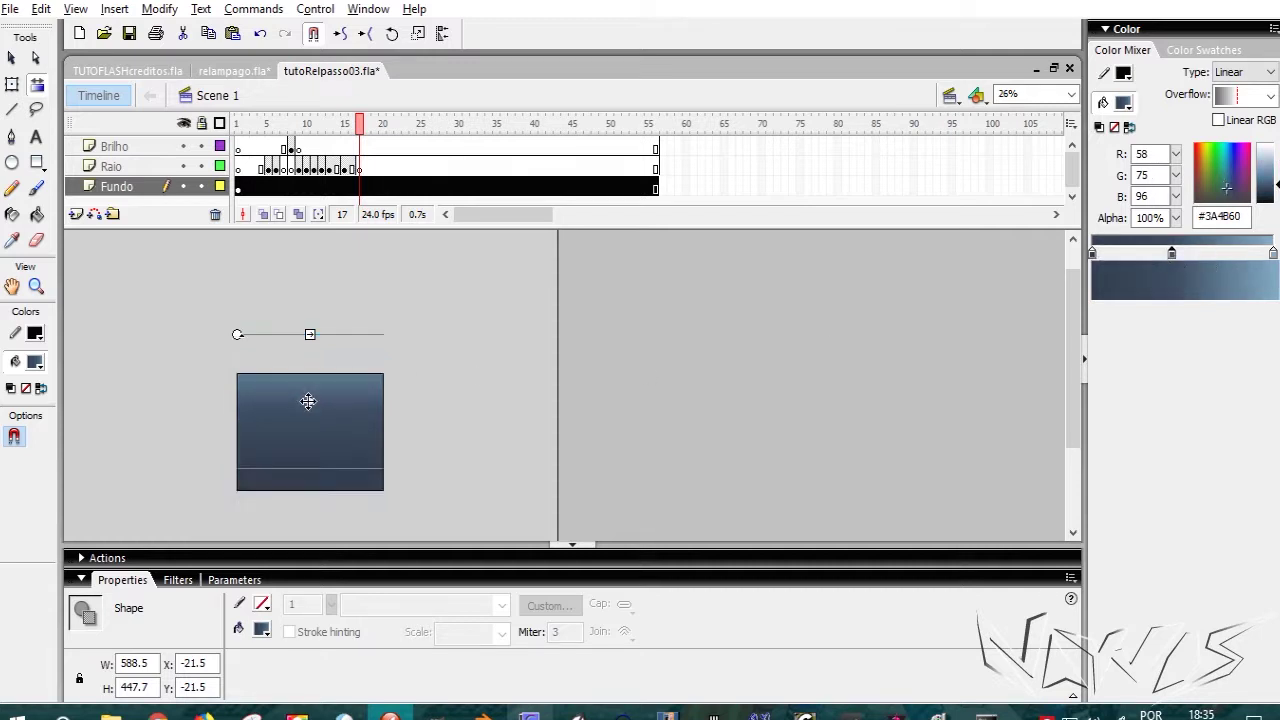
Step: Set the Fundo gradient's darkest stop to black (#000000) and shift the gradient slightly upward
{"action": "left_click", "coordinate": [1092, 252]}
{"action": "left_click_drag", "start_coordinate": [1274, 187], "coordinate": [1274, 203]}
{"action": "left_click", "coordinate": [474, 441]}
{"action": "left_click", "coordinate": [298, 427]}
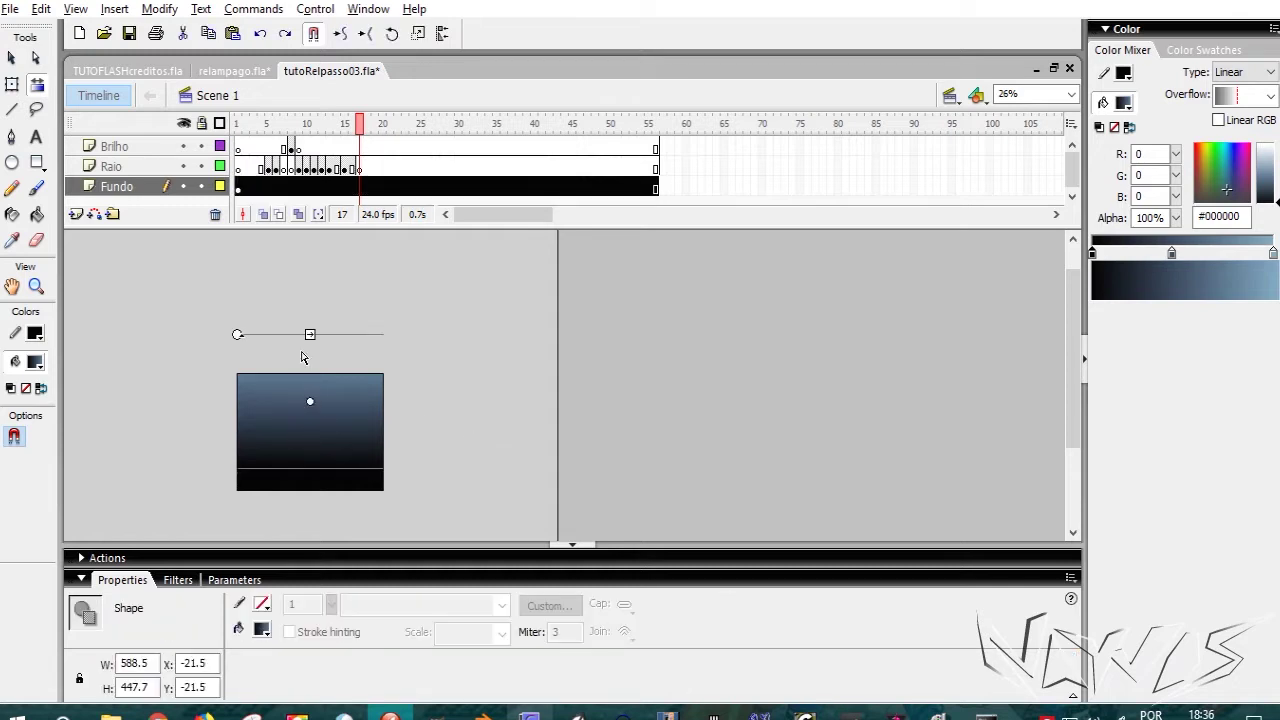
{"action": "left_click_drag", "start_coordinate": [309, 401], "coordinate": [315, 387]}
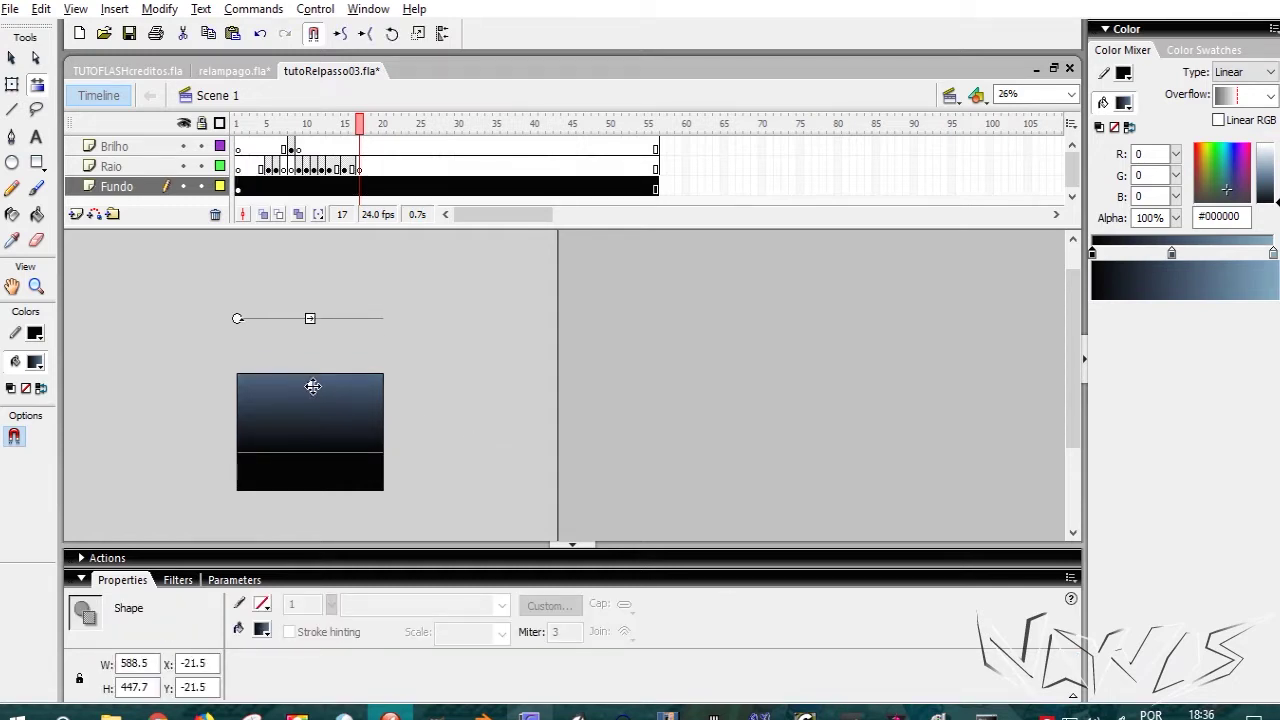
Step: Test the movie and play the timeline to check the lightning against the darker sky
{"action": "key", "text": "ctrl+Return"}
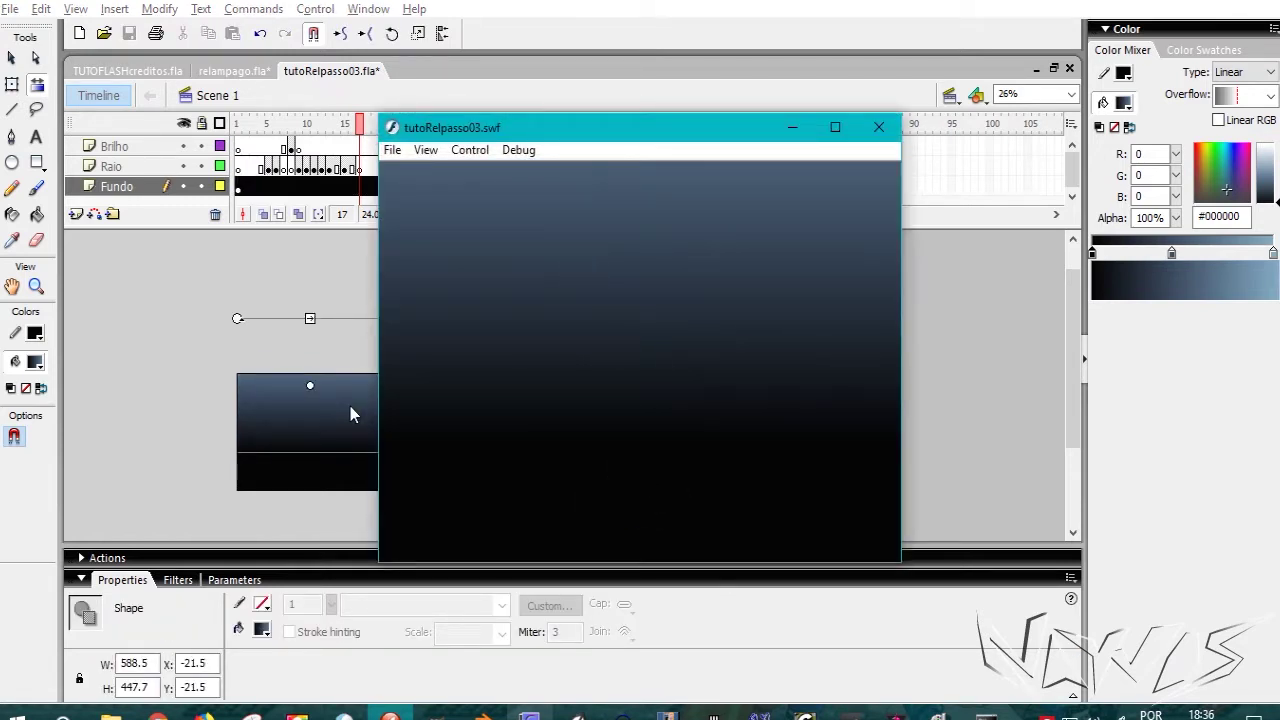
{"action": "left_click", "coordinate": [879, 127]}
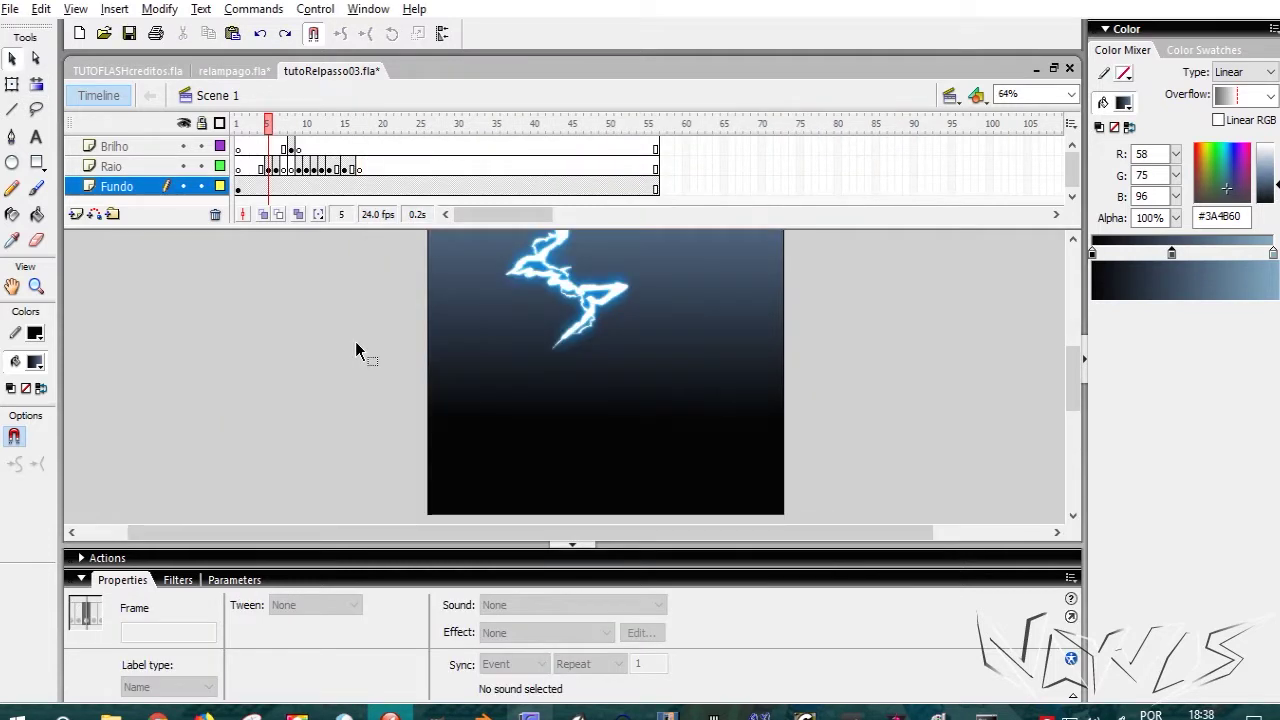
{"action": "key", "text": "Return"}
{"action": "key", "text": "Return"}
{"action": "left_click_drag", "start_coordinate": [308, 133], "coordinate": [278, 133]}
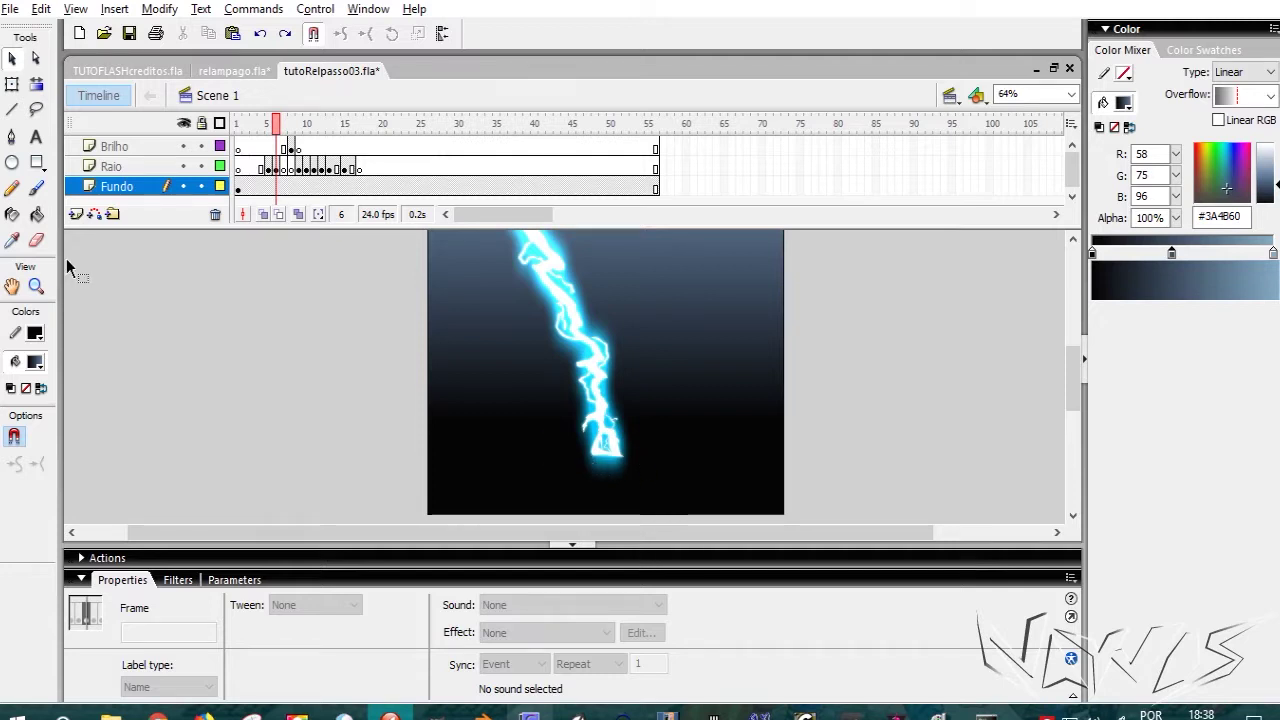
Step: Add a new layer, place it between Brilho and Raio, and rename it calor
{"action": "left_click", "coordinate": [455, 362]}
{"action": "left_click", "coordinate": [76, 218]}
{"action": "left_click", "coordinate": [106, 188]}
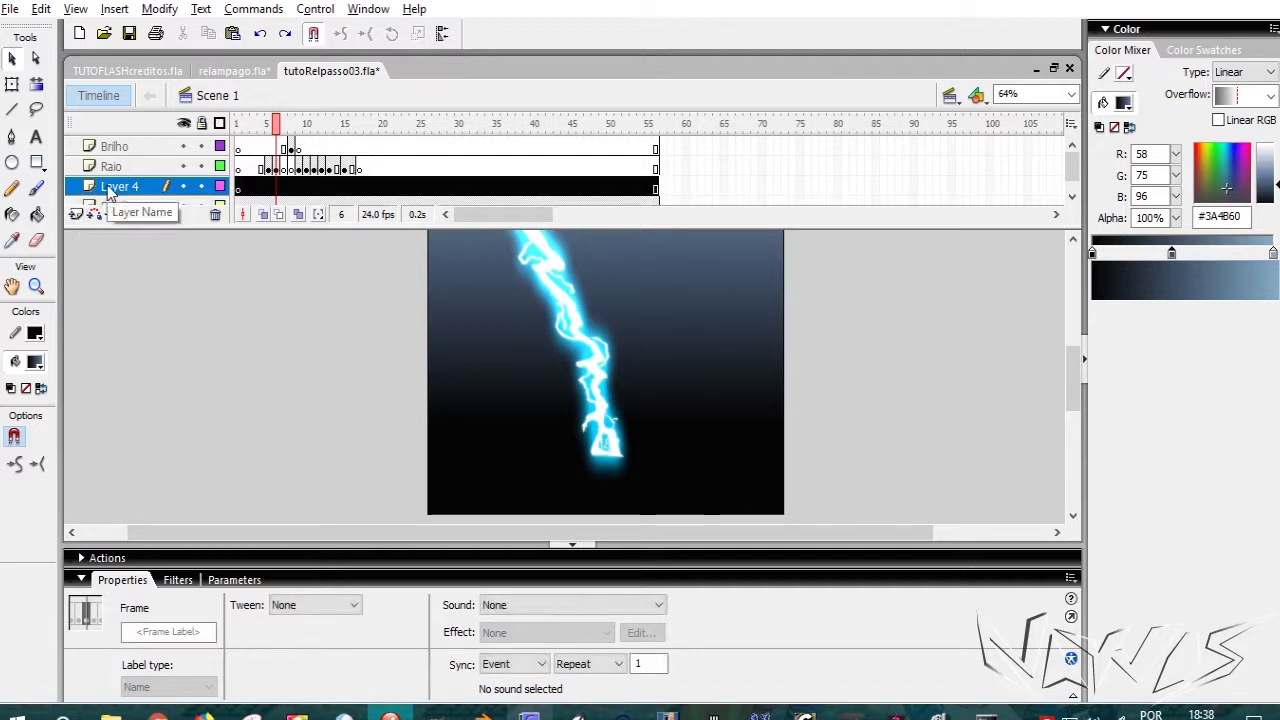
{"action": "left_click_drag", "start_coordinate": [110, 170], "coordinate": [112, 168]}
{"action": "double_click", "coordinate": [113, 167]}
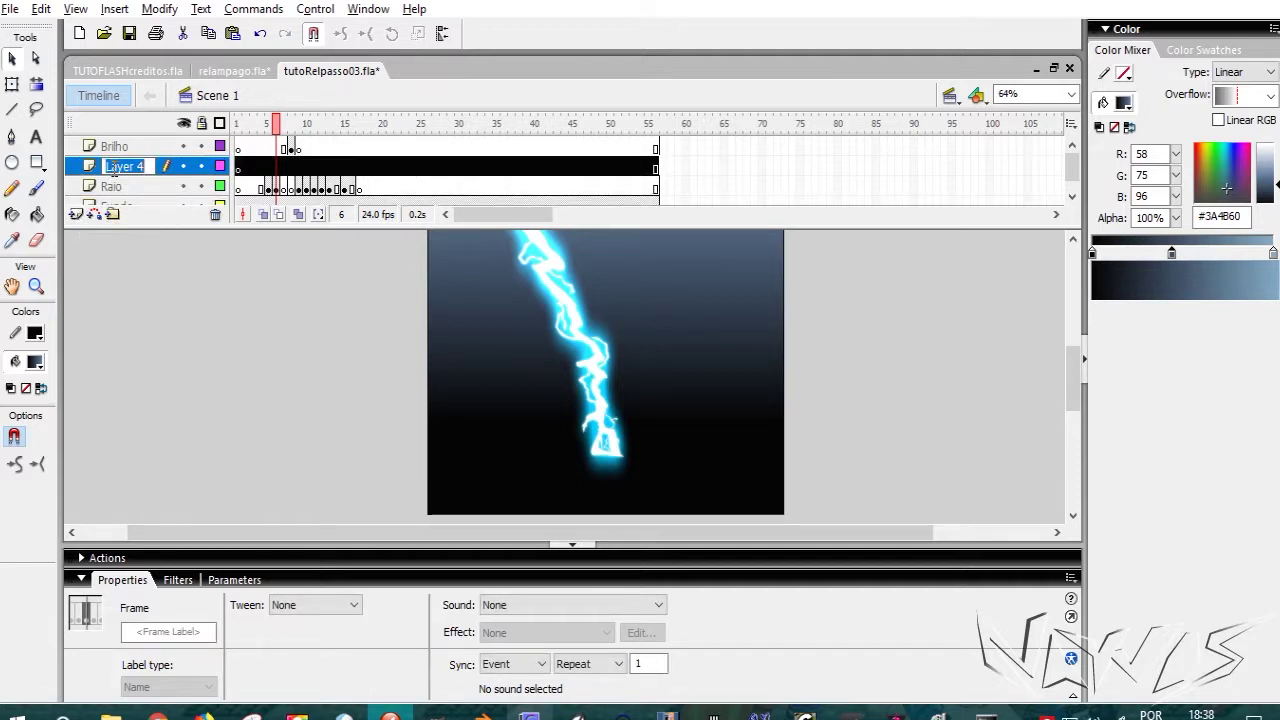
{"action": "type", "text": "calor"}
{"action": "key", "text": "Return"}
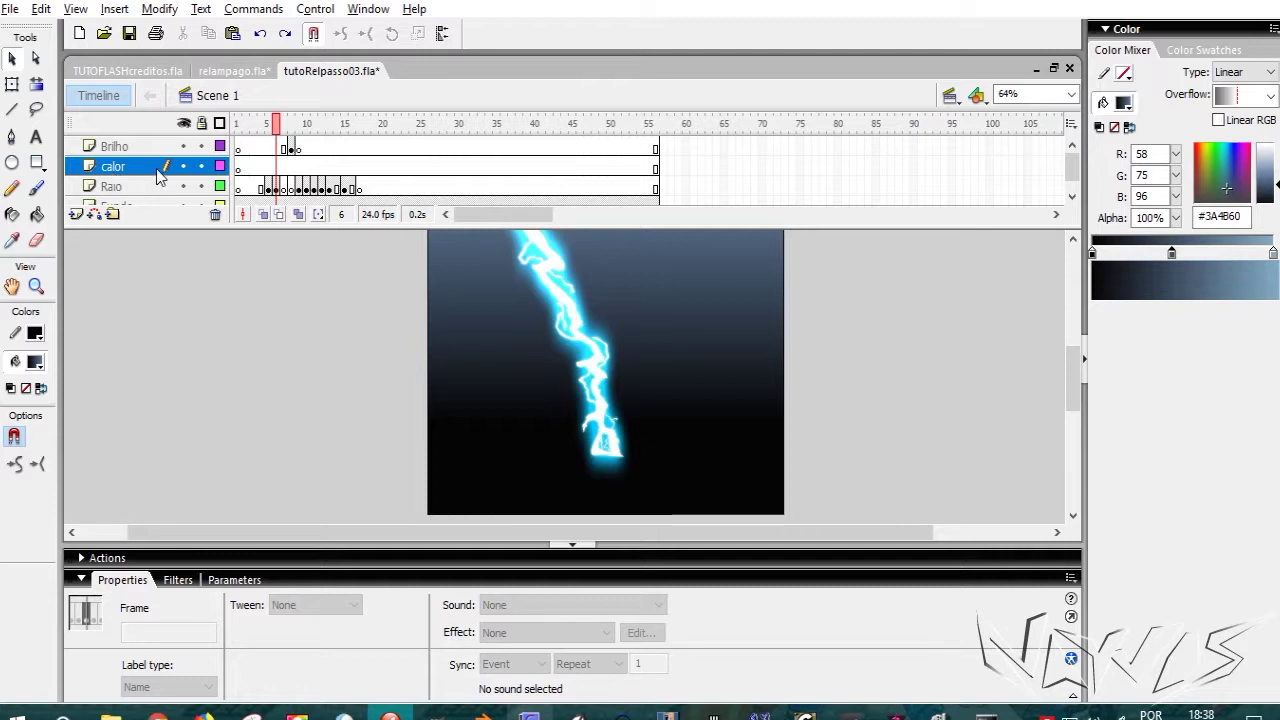
Step: Insert blank keyframes at frames 6 and 10 of the calor layer
{"action": "left_click", "coordinate": [278, 171]}
{"action": "left_click_drag", "start_coordinate": [276, 125], "coordinate": [278, 127]}
{"action": "left_click", "coordinate": [277, 166]}
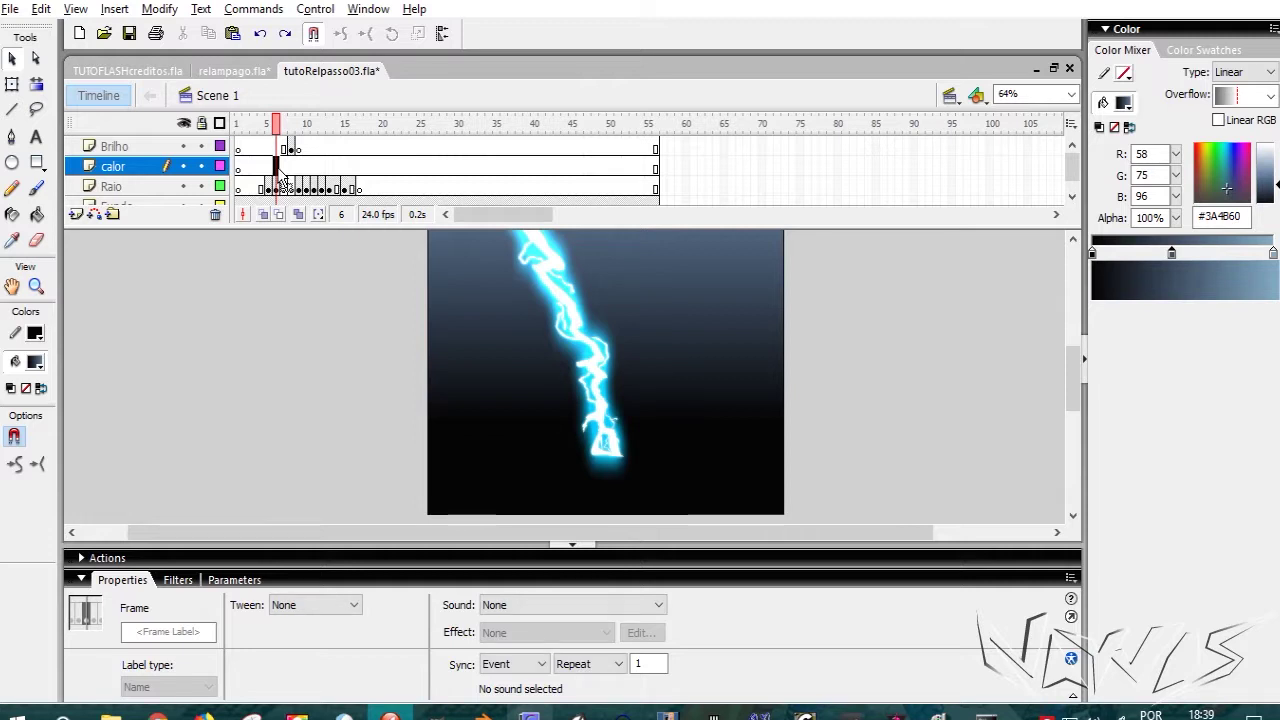
{"action": "left_click", "coordinate": [298, 167]}
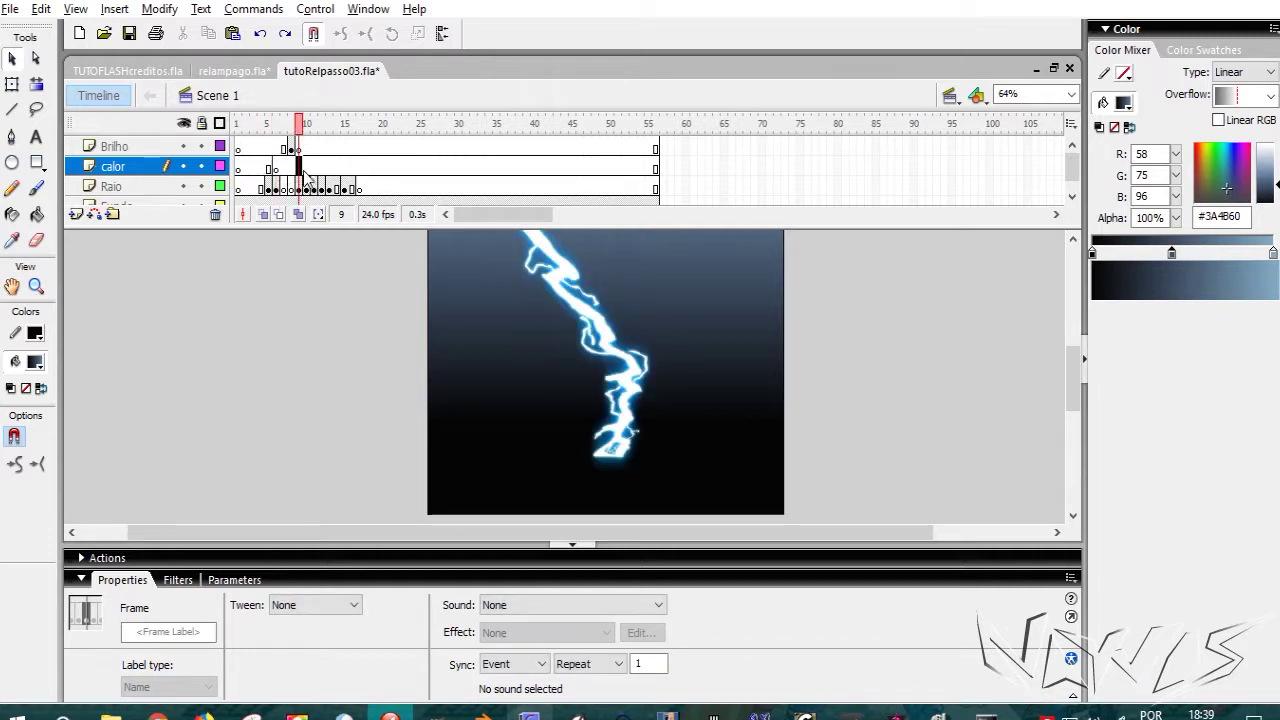
{"action": "key", "text": "F7"}
{"action": "left_click_drag", "start_coordinate": [300, 169], "coordinate": [307, 169]}
{"action": "left_click", "coordinate": [283, 171]}
{"action": "left_click", "coordinate": [299, 168]}
{"action": "left_click", "coordinate": [276, 169]}
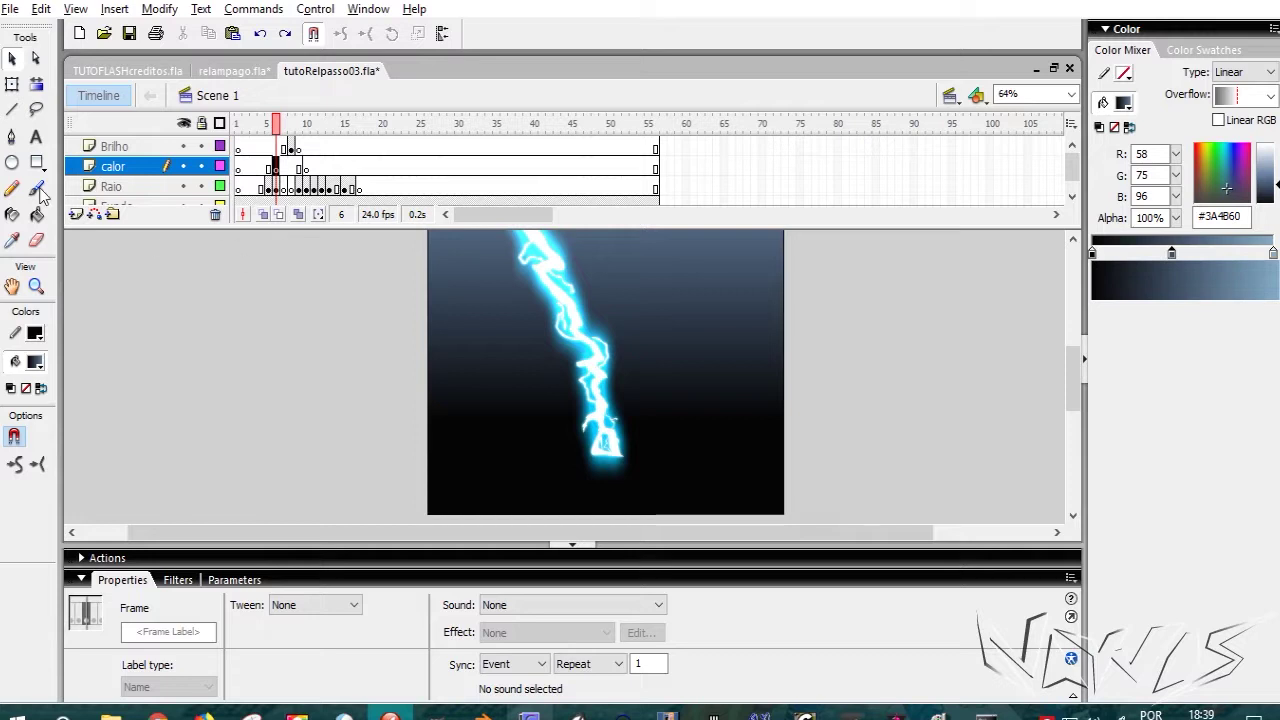
Step: Lock the Brilho and Raio layers and draw an oval about 205 × 74 px over the bolt's base on frame 6 of calor
{"action": "left_click", "coordinate": [12, 163]}
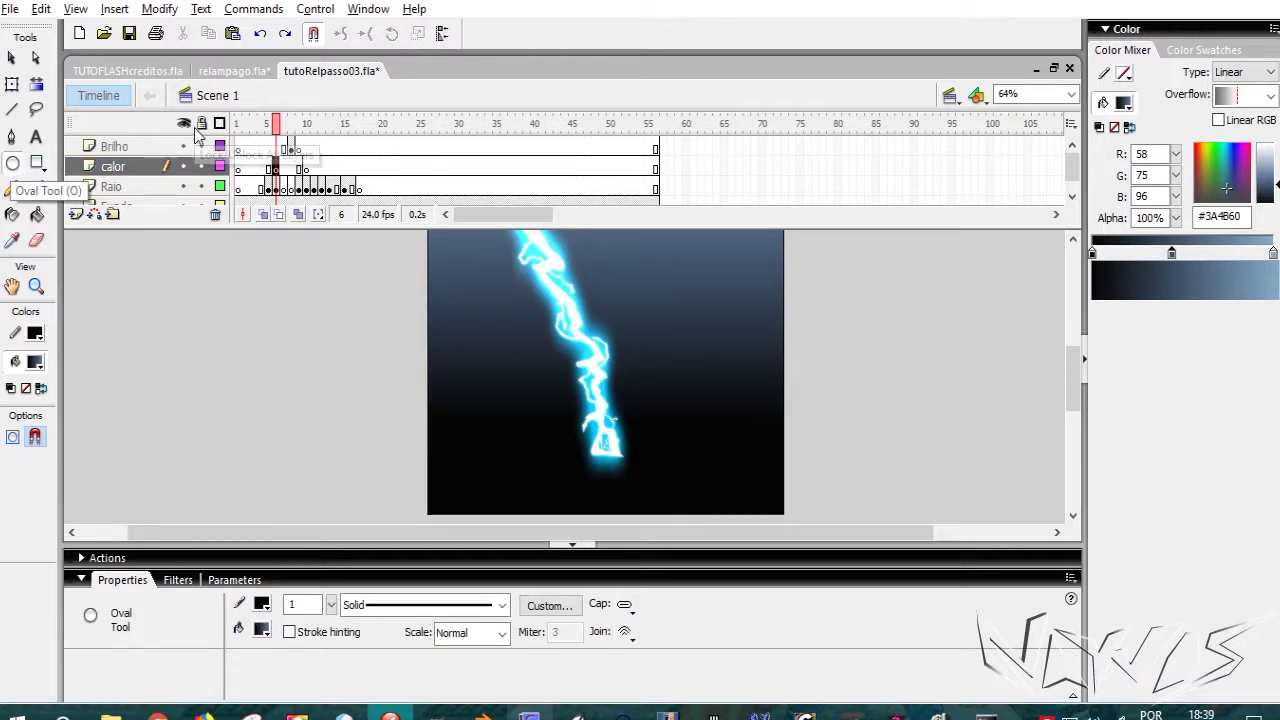
{"action": "left_click", "coordinate": [198, 166]}
{"action": "left_click", "coordinate": [202, 187]}
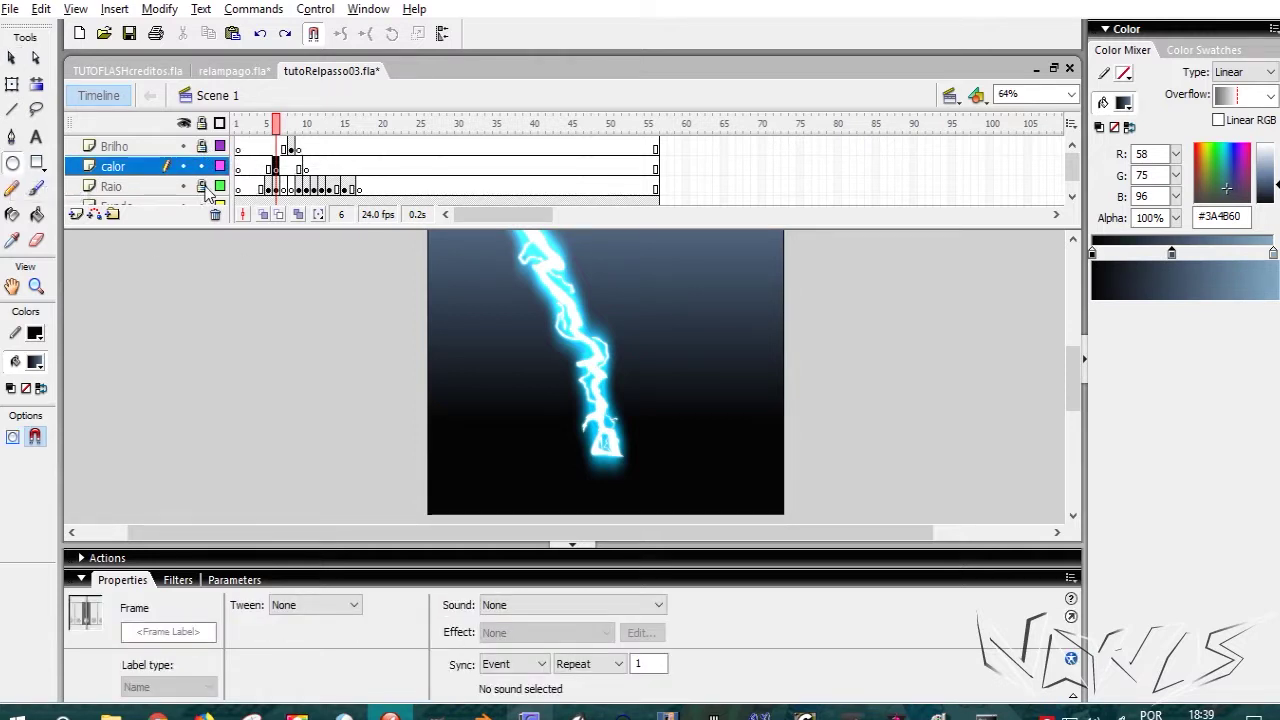
{"action": "left_click", "coordinate": [201, 166]}
{"action": "left_click", "coordinate": [201, 166]}
{"action": "left_click_drag", "start_coordinate": [545, 431], "coordinate": [667, 477]}
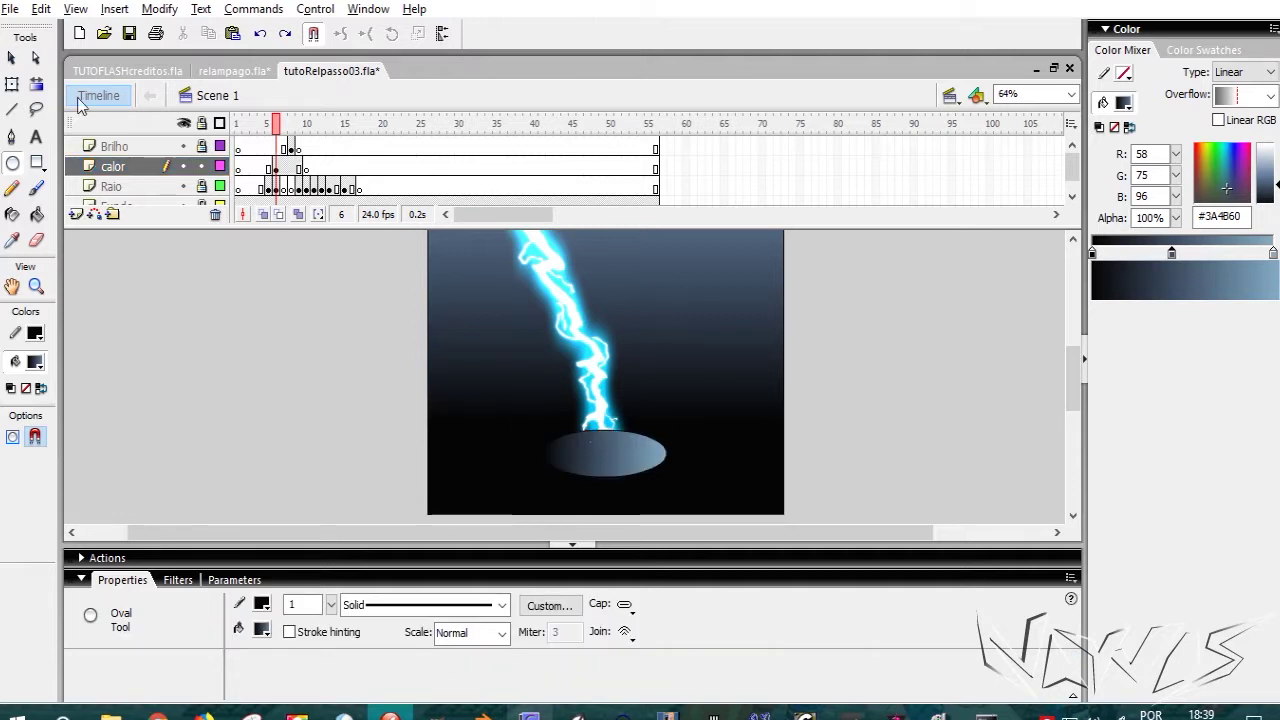
Step: Change the oval's fill type to Radial and remove the middle #3A4B60 stop from its gradient
{"action": "left_click", "coordinate": [11, 57]}
{"action": "left_click", "coordinate": [610, 464]}
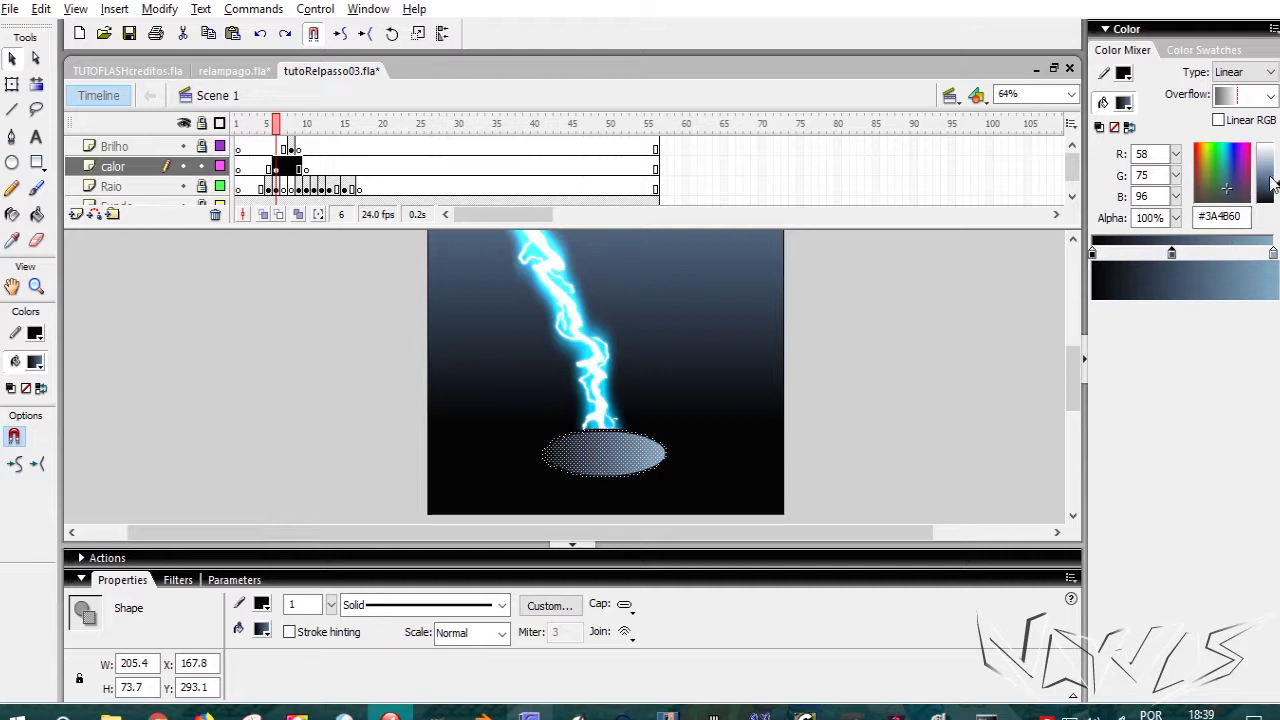
{"action": "left_click", "coordinate": [1230, 74]}
{"action": "left_click", "coordinate": [1228, 129]}
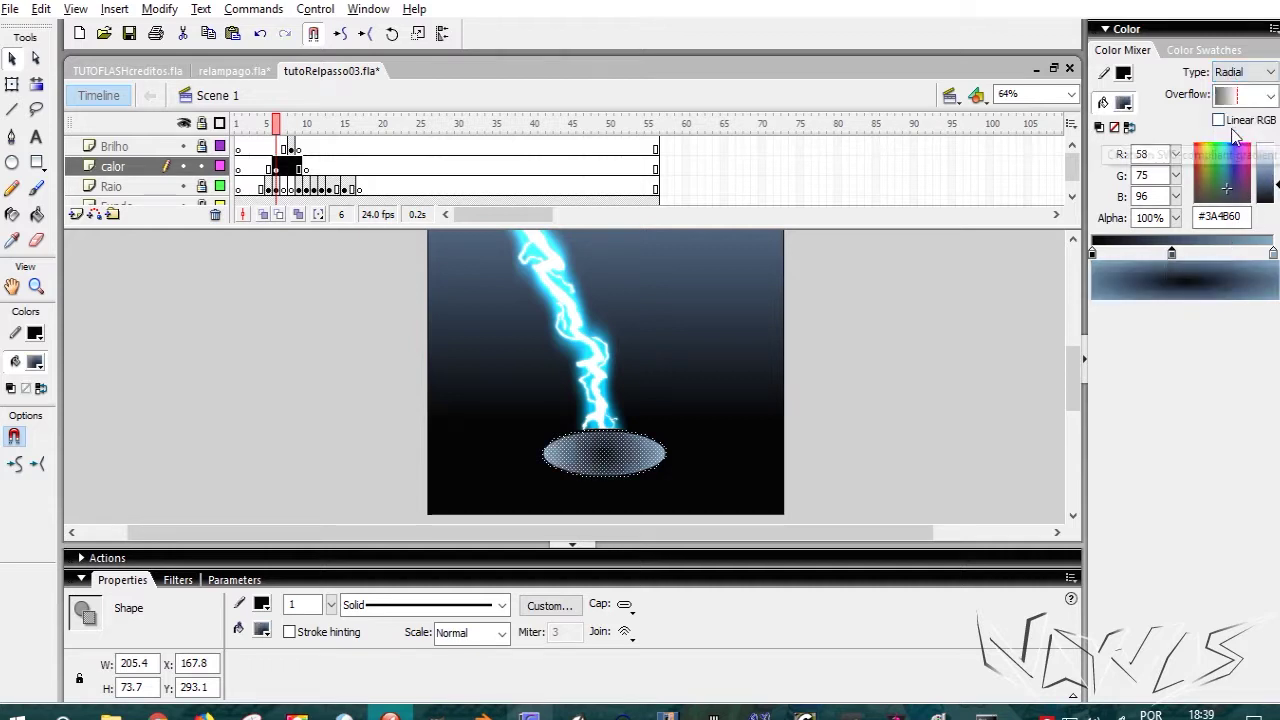
{"action": "left_click_drag", "start_coordinate": [1168, 254], "coordinate": [1158, 332]}
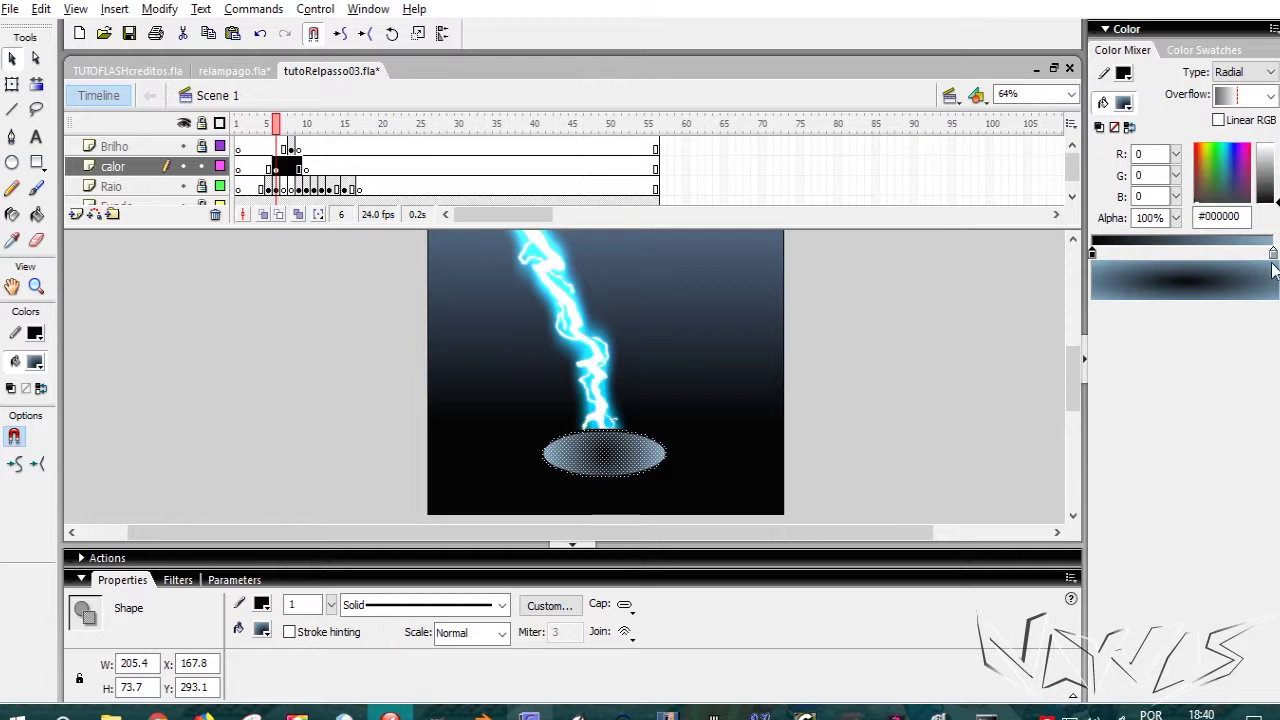
Step: Recolour the oval's radial gradient with an orange centre stop and a #E09D31 outer stop at 0% alpha
{"action": "left_click", "coordinate": [1092, 253]}
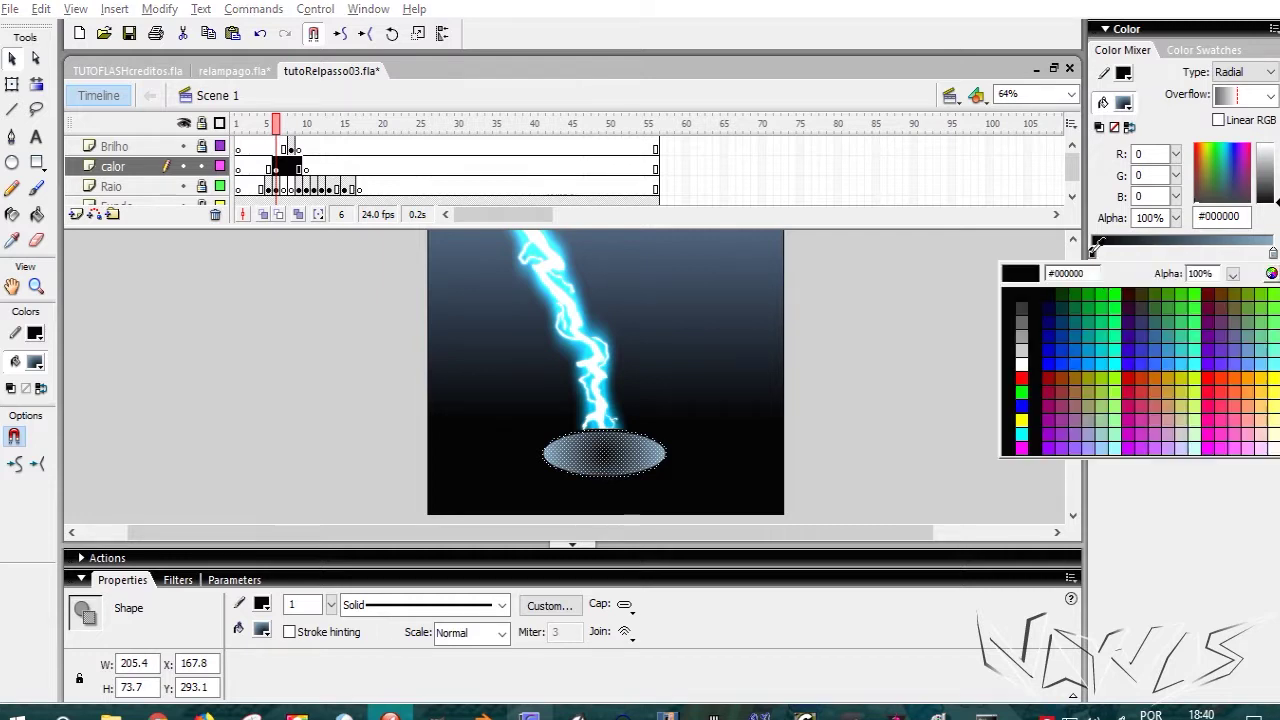
{"action": "left_click", "coordinate": [1245, 378]}
{"action": "left_click", "coordinate": [1158, 253]}
{"action": "left_click", "coordinate": [1273, 253]}
{"action": "left_click_drag", "start_coordinate": [1273, 255], "coordinate": [1207, 307]}
{"action": "left_click_drag", "start_coordinate": [1158, 253], "coordinate": [1273, 253]}
{"action": "left_click_drag", "start_coordinate": [1176, 217], "coordinate": [1205, 544]}
{"action": "left_click", "coordinate": [697, 474]}
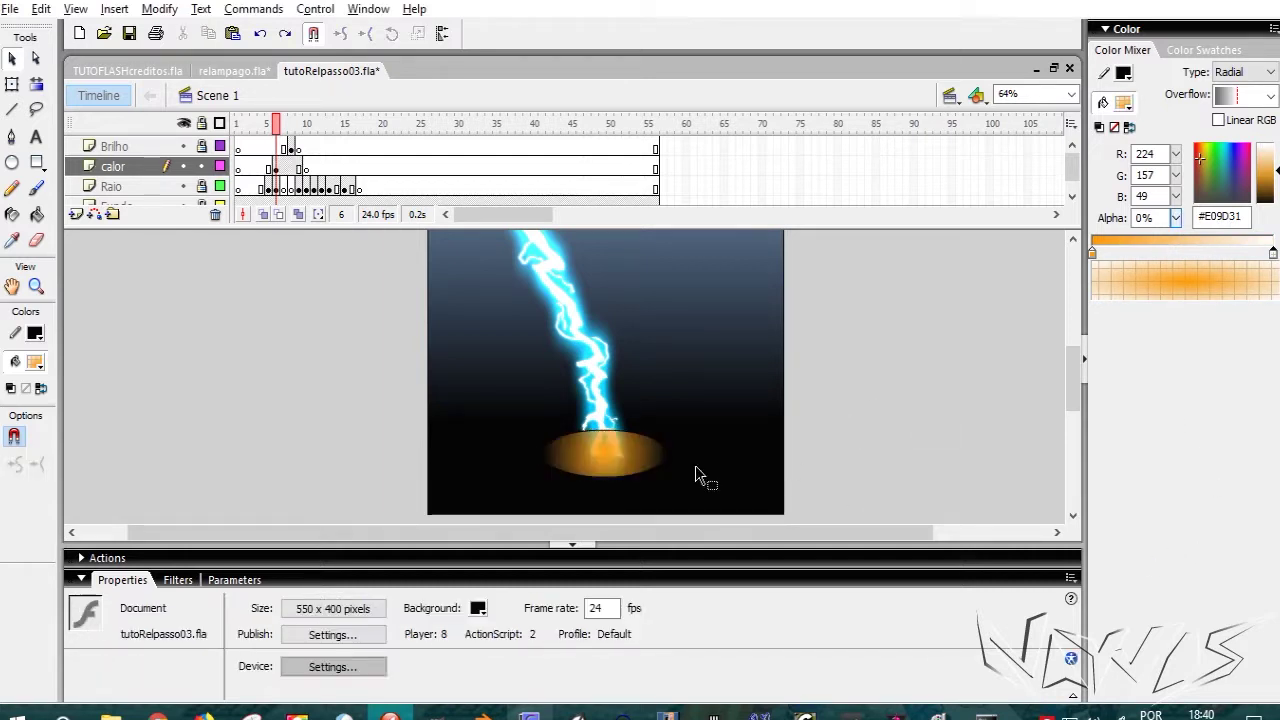
Step: Convert the orange oval on frame 6 of calor to a movie clip symbol named Symbol 2
{"action": "left_click", "coordinate": [630, 487]}
{"action": "left_click", "coordinate": [632, 487]}
{"action": "left_click", "coordinate": [617, 471]}
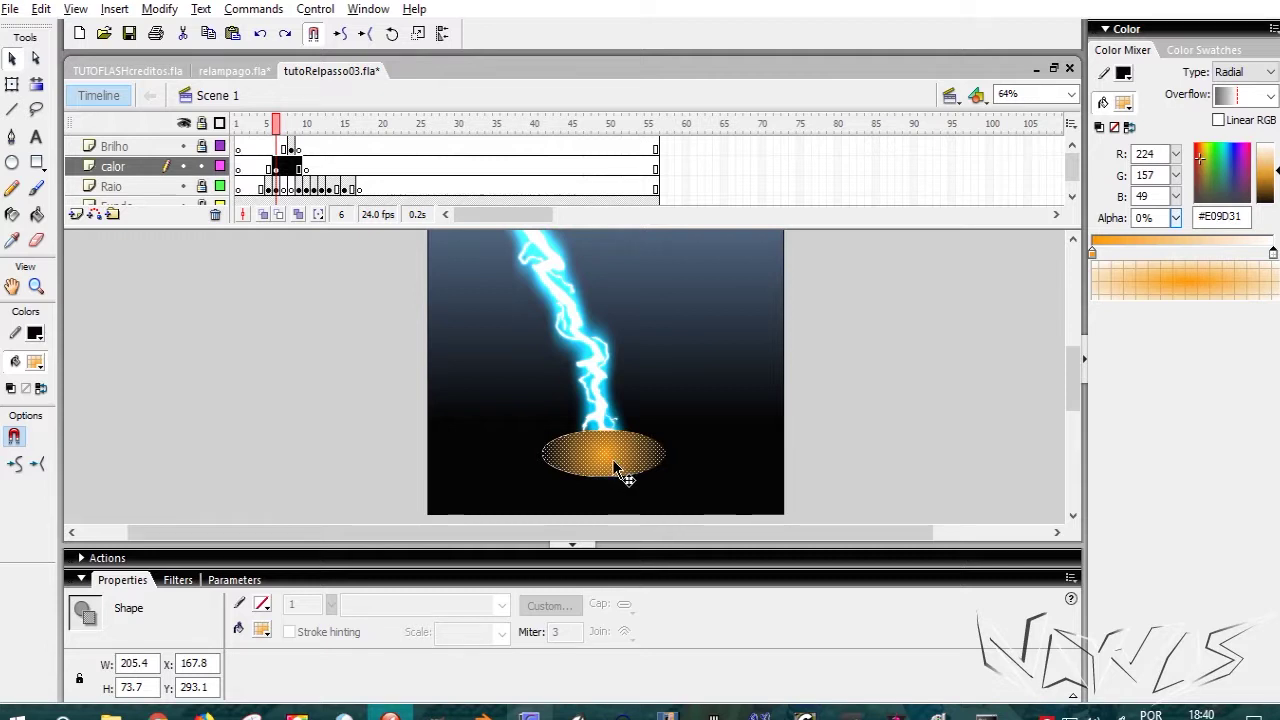
{"action": "left_click", "coordinate": [969, 407]}
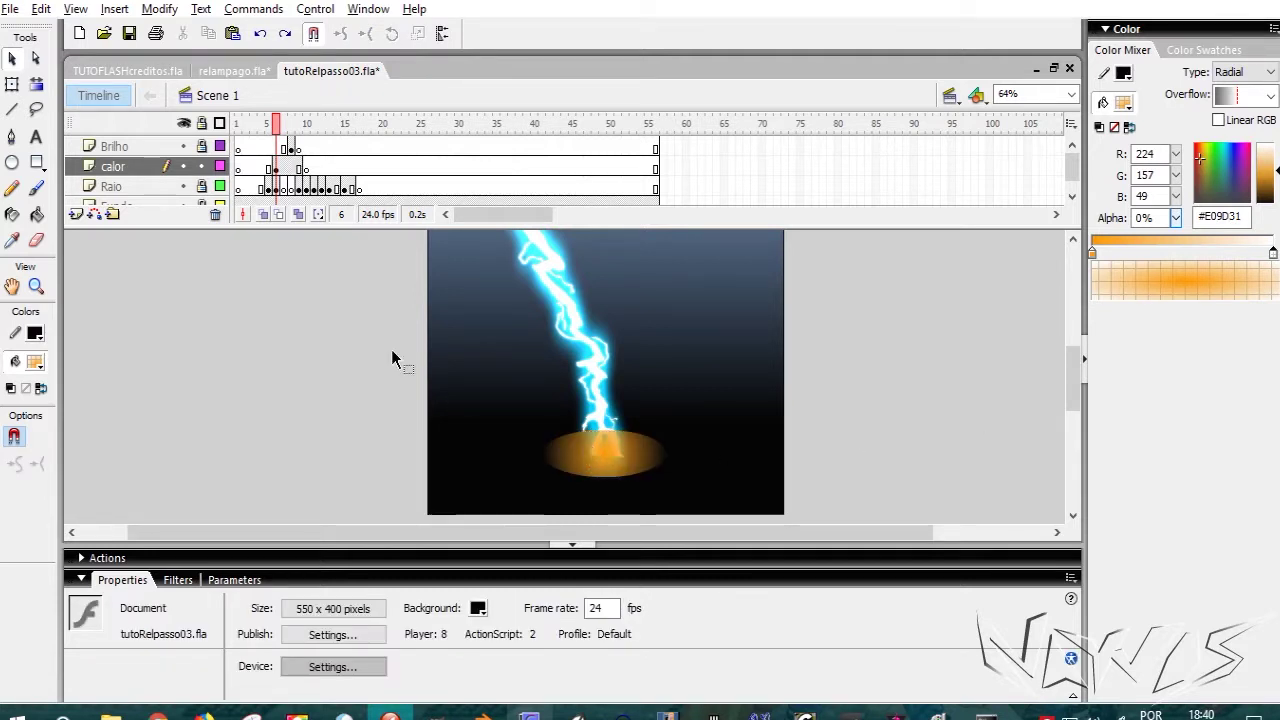
{"action": "left_click", "coordinate": [277, 169]}
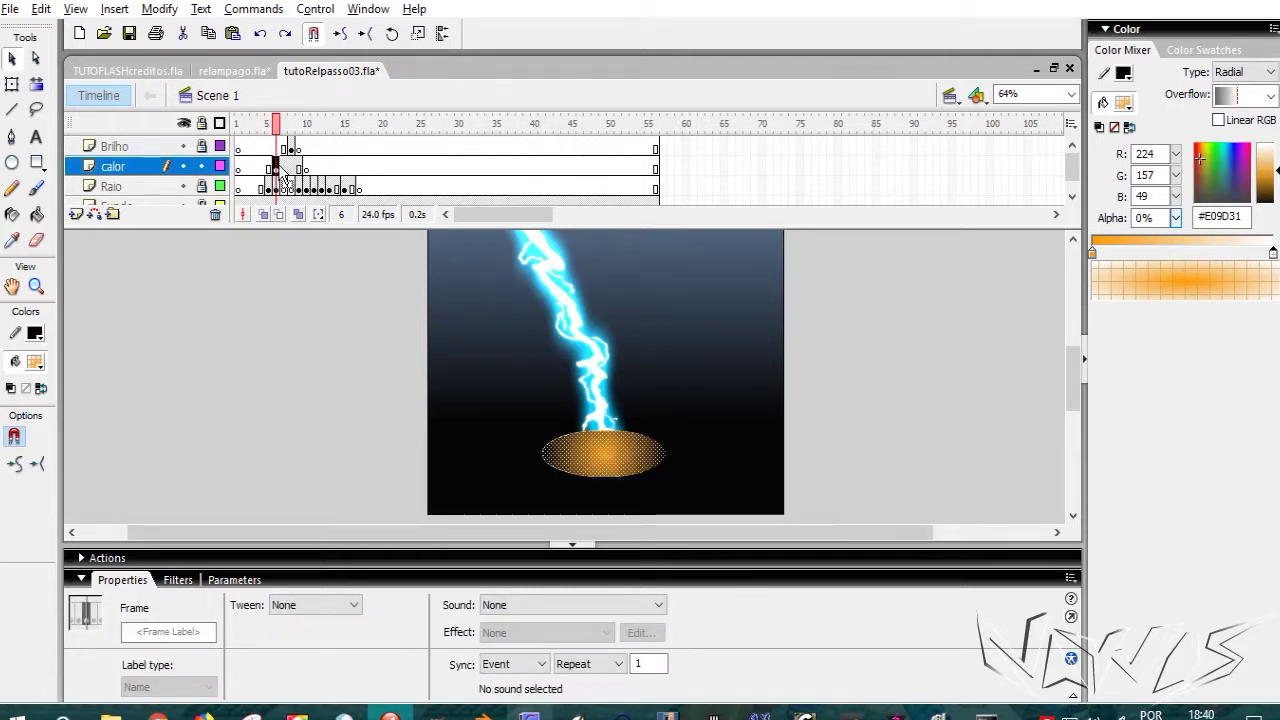
{"action": "key", "text": "F8"}
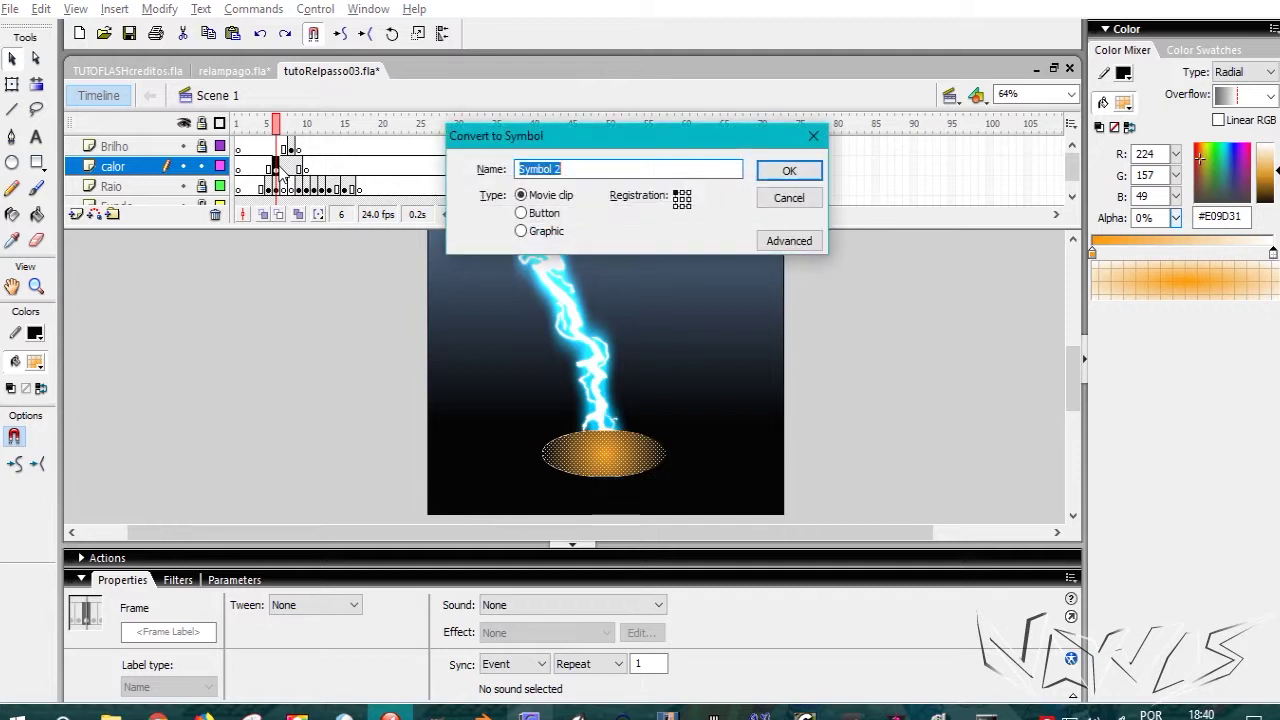
{"action": "left_click", "coordinate": [787, 172]}
{"action": "left_click", "coordinate": [857, 410]}
{"action": "left_click", "coordinate": [640, 457]}
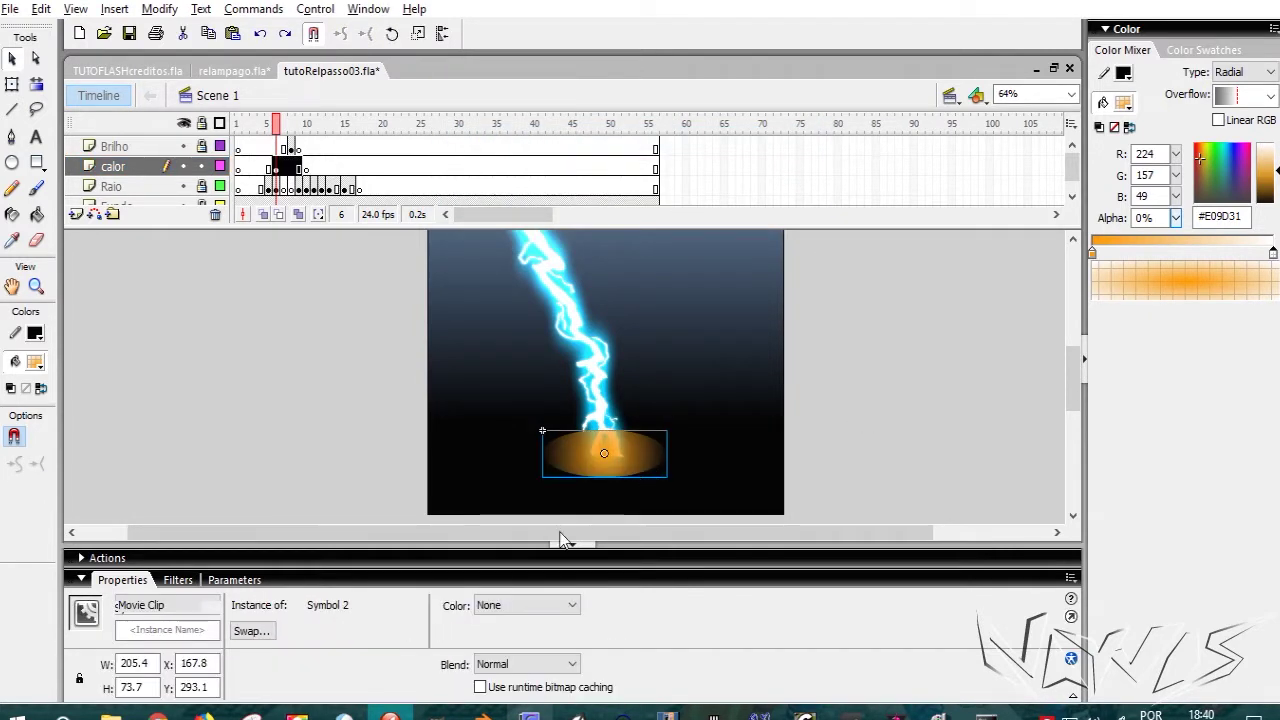
Step: Set the oval movie clip's blend mode to Add and reselect frame 6 of the calor layer
{"action": "left_click", "coordinate": [505, 666]}
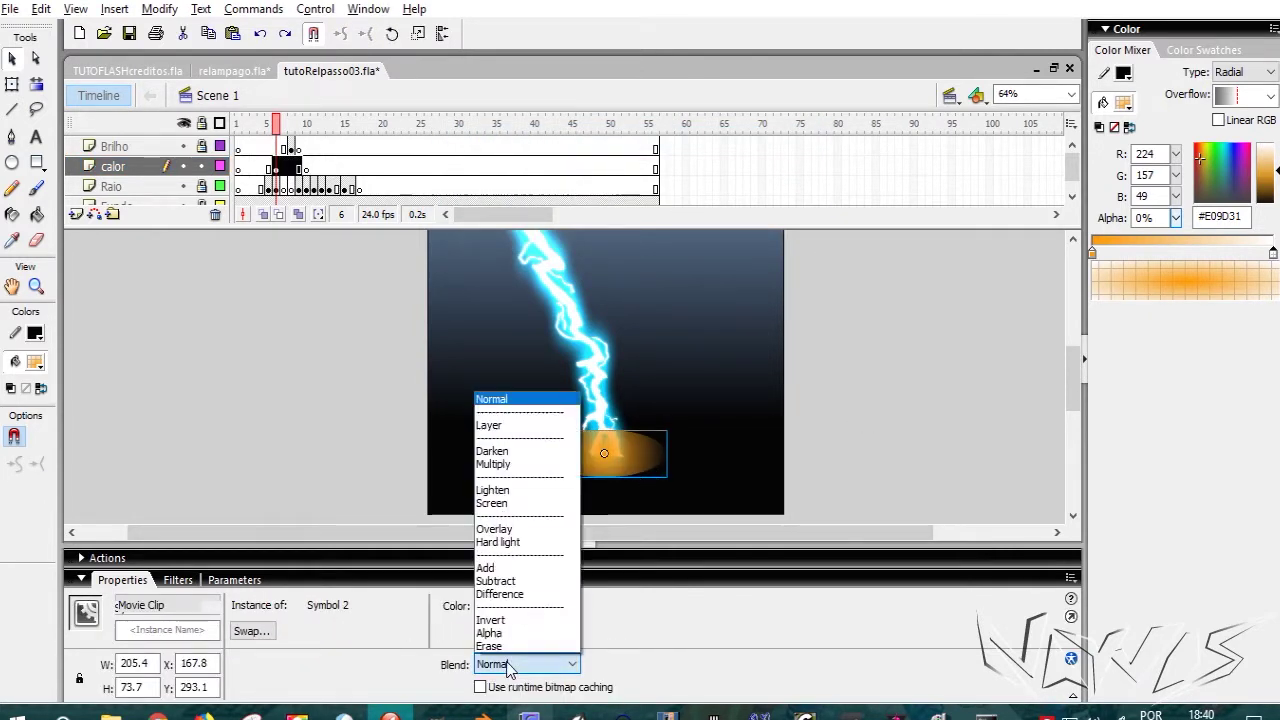
{"action": "left_click", "coordinate": [500, 568]}
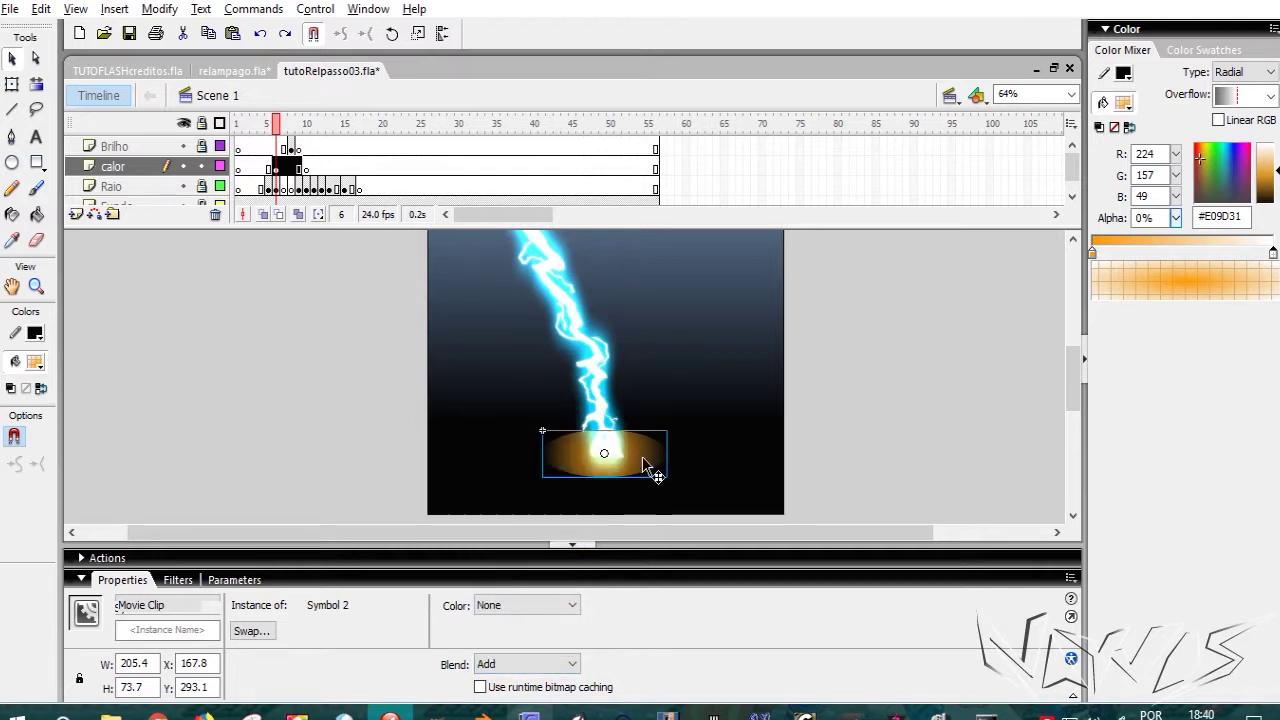
{"action": "left_click", "coordinate": [283, 167]}
{"action": "left_click", "coordinate": [275, 167]}
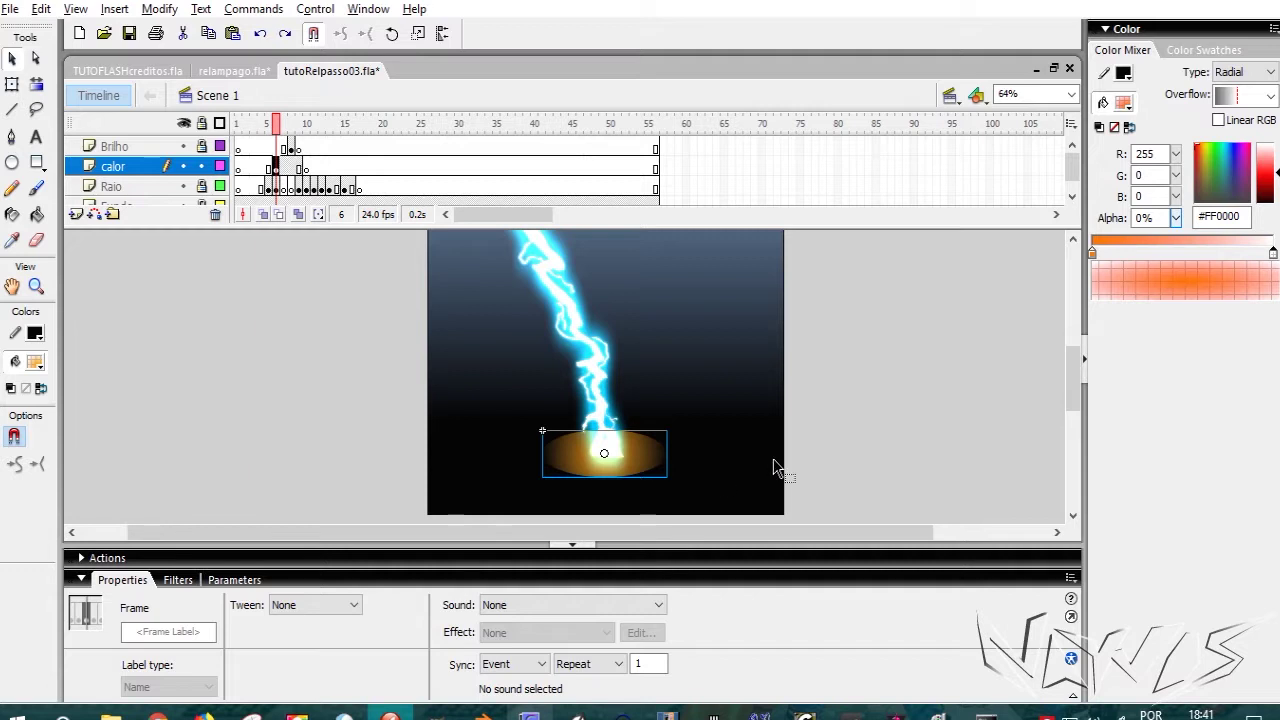
Step: Reshape the radial gradient inside Symbol 2 into a flattened ellipse so its glow fades out before the oval's side edges
{"action": "left_click", "coordinate": [775, 465]}
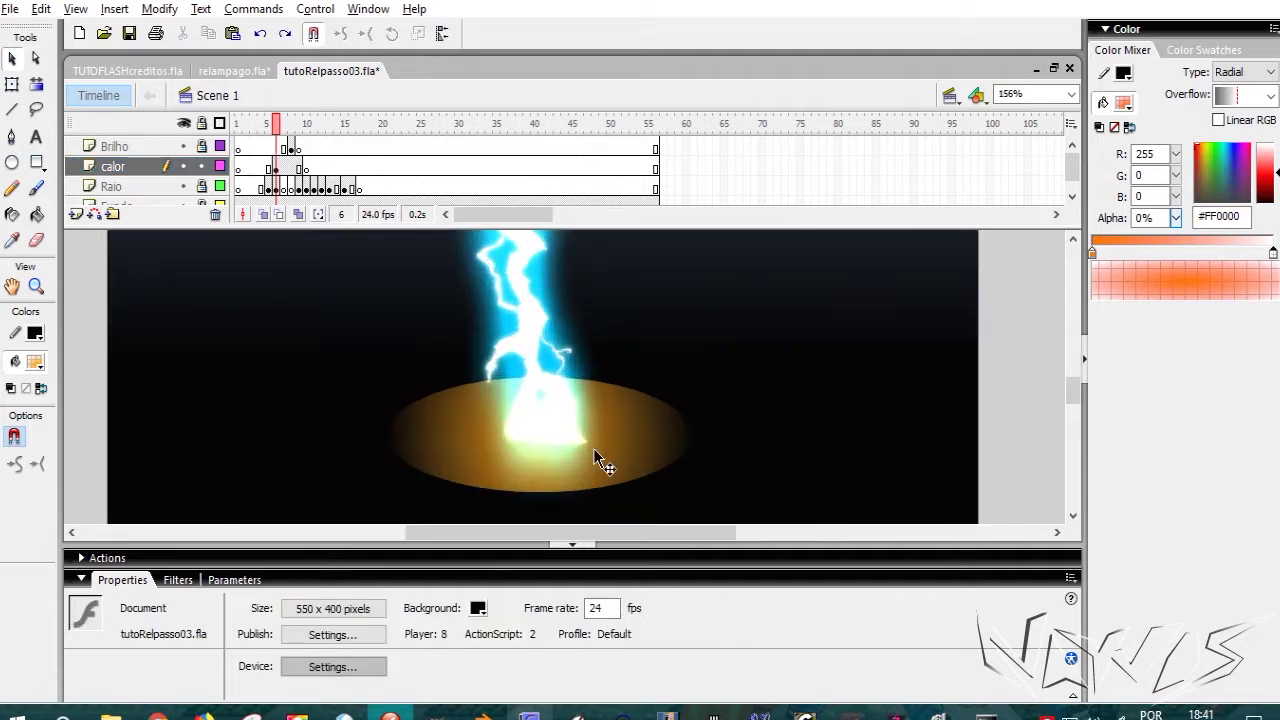
{"action": "double_click", "coordinate": [620, 448]}
{"action": "left_click", "coordinate": [580, 456]}
{"action": "left_click", "coordinate": [12, 84]}
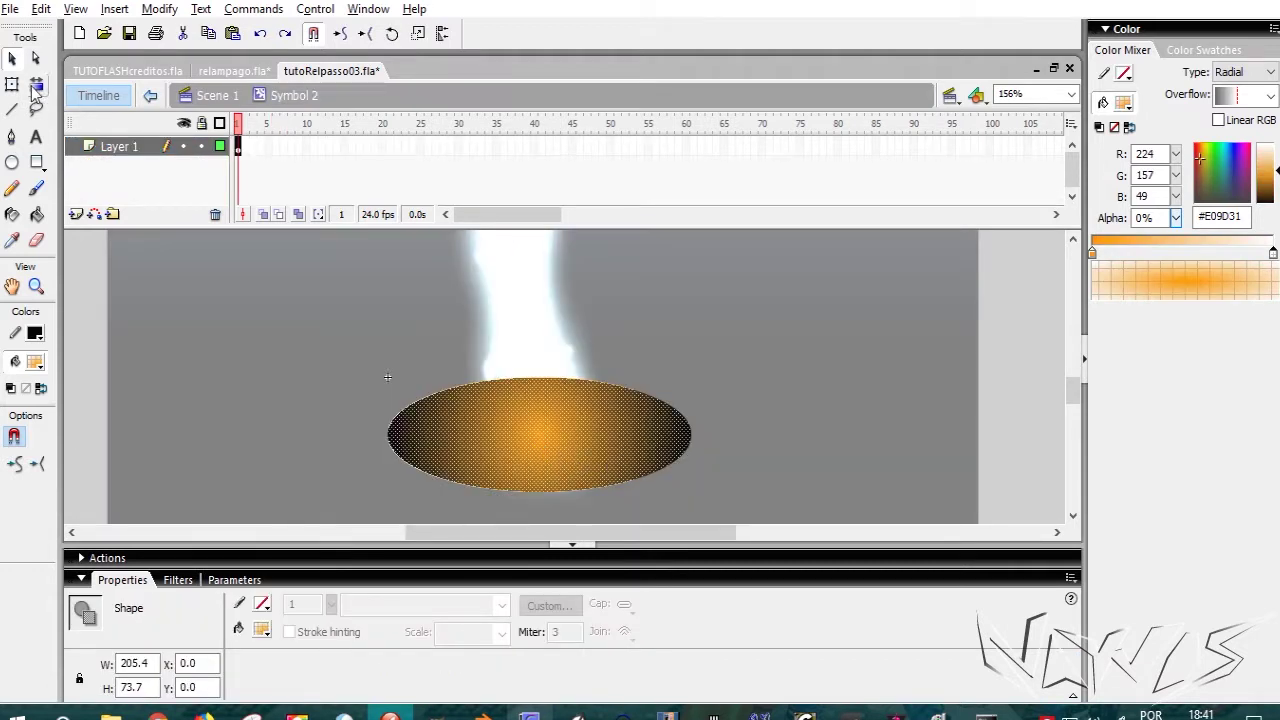
{"action": "left_click", "coordinate": [554, 446]}
{"action": "left_click_drag", "start_coordinate": [687, 476], "coordinate": [540, 376]}
Step: Darken the gradient's centre stop to #DB8402 and outer stop to #BF7E1E, and undo a trial rotation of the gradient
{"action": "left_click", "coordinate": [1093, 255]}
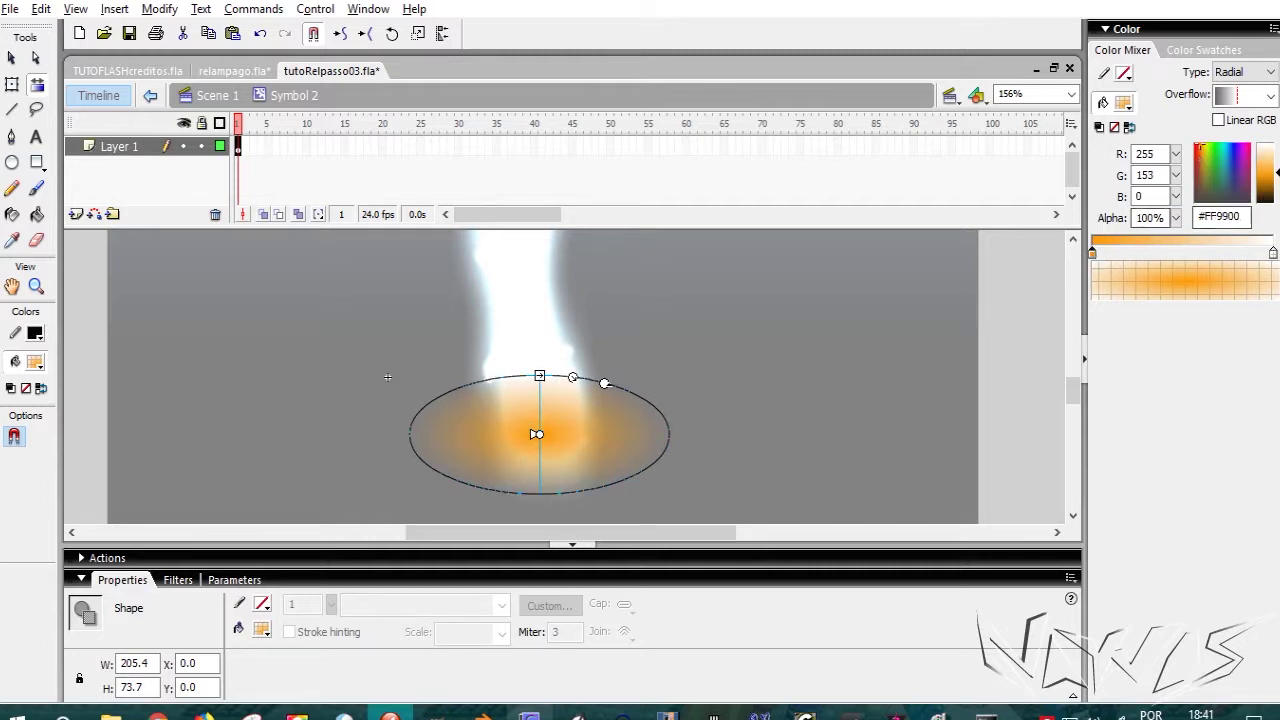
{"action": "left_click_drag", "start_coordinate": [1275, 175], "coordinate": [1265, 173]}
{"action": "left_click", "coordinate": [1273, 254]}
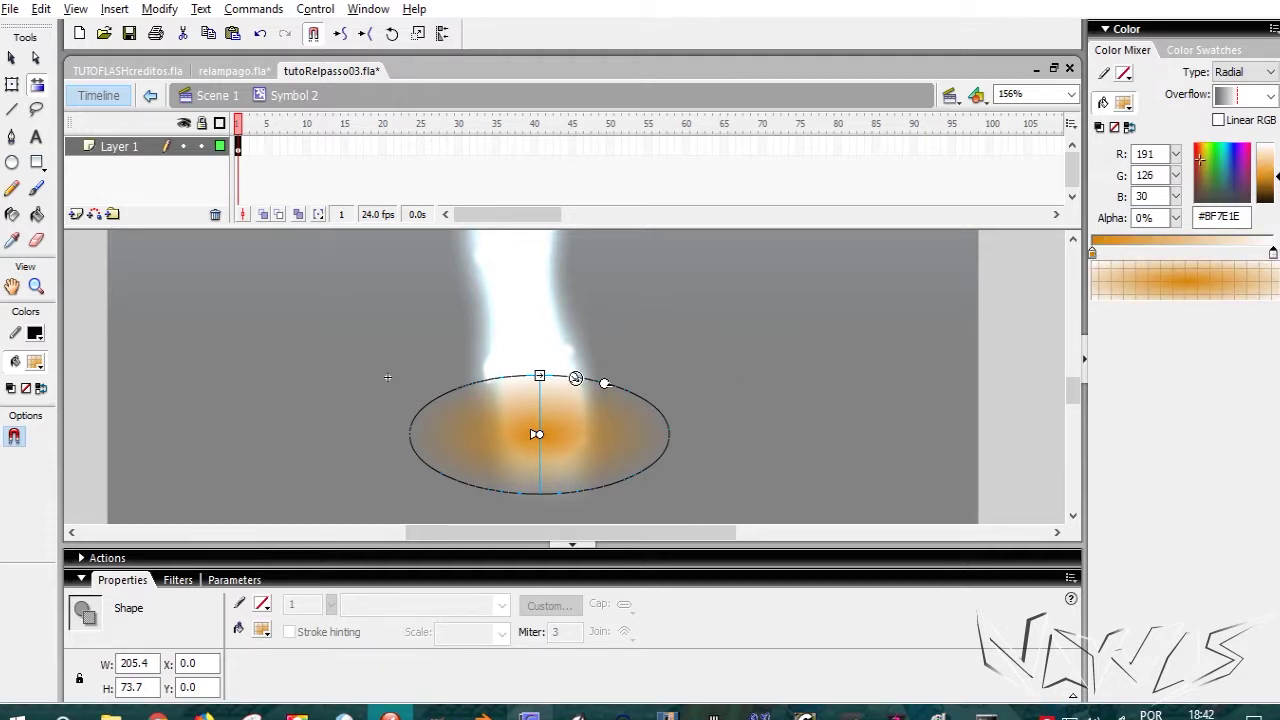
{"action": "mouse_move", "coordinate": [604, 383]}
{"action": "left_mouse_down"}
{"action": "mouse_move", "coordinate": [650, 347]}
{"action": "mouse_move", "coordinate": [600, 346]}
{"action": "mouse_move", "coordinate": [606, 383]}
{"action": "mouse_move", "coordinate": [587, 370]}
{"action": "left_mouse_up"}
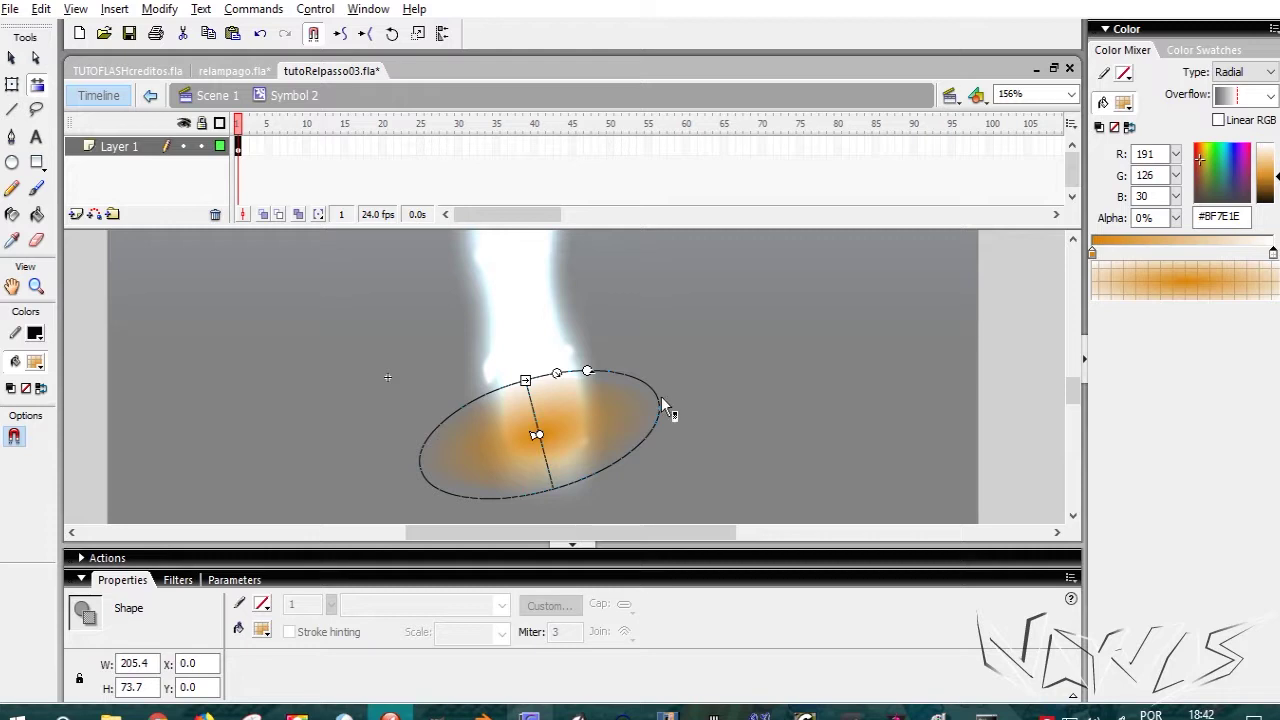
{"action": "key", "text": "ctrl+z"}
Step: Shift the gradient's centre stop slightly outward to widen the solid orange core, and return to Scene 1
{"action": "left_click", "coordinate": [1112, 253]}
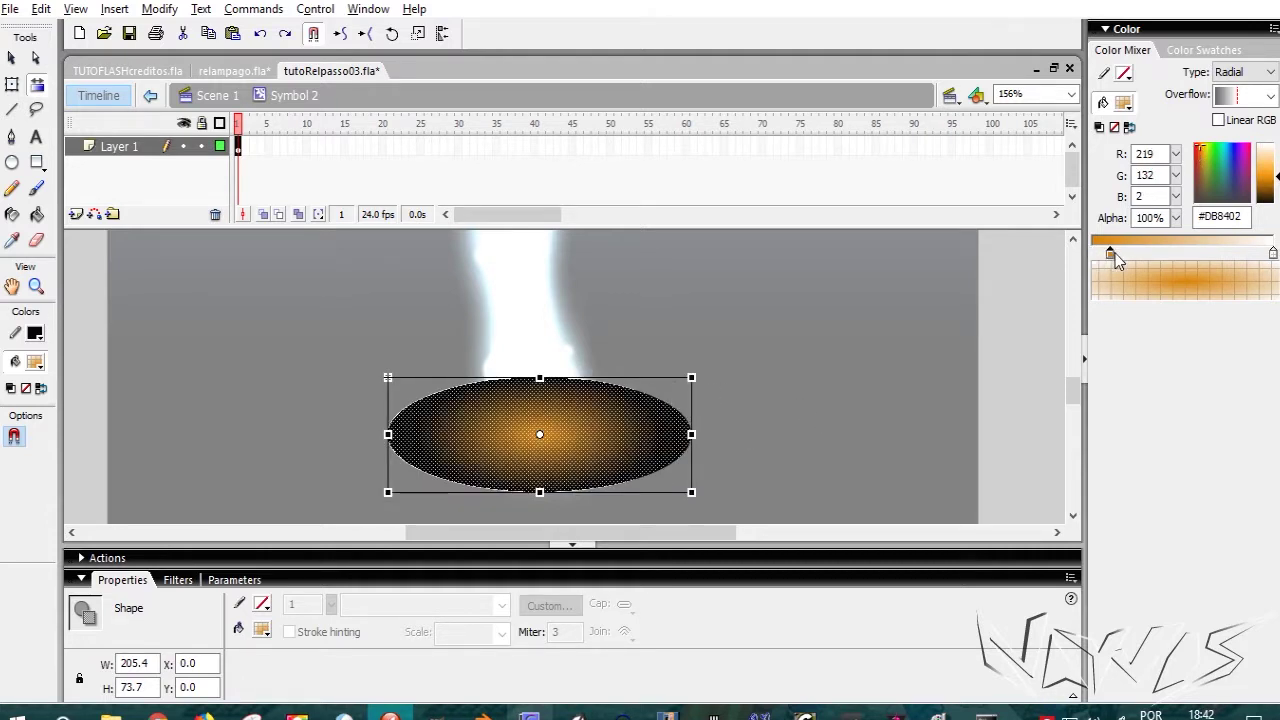
{"action": "left_click", "coordinate": [754, 379]}
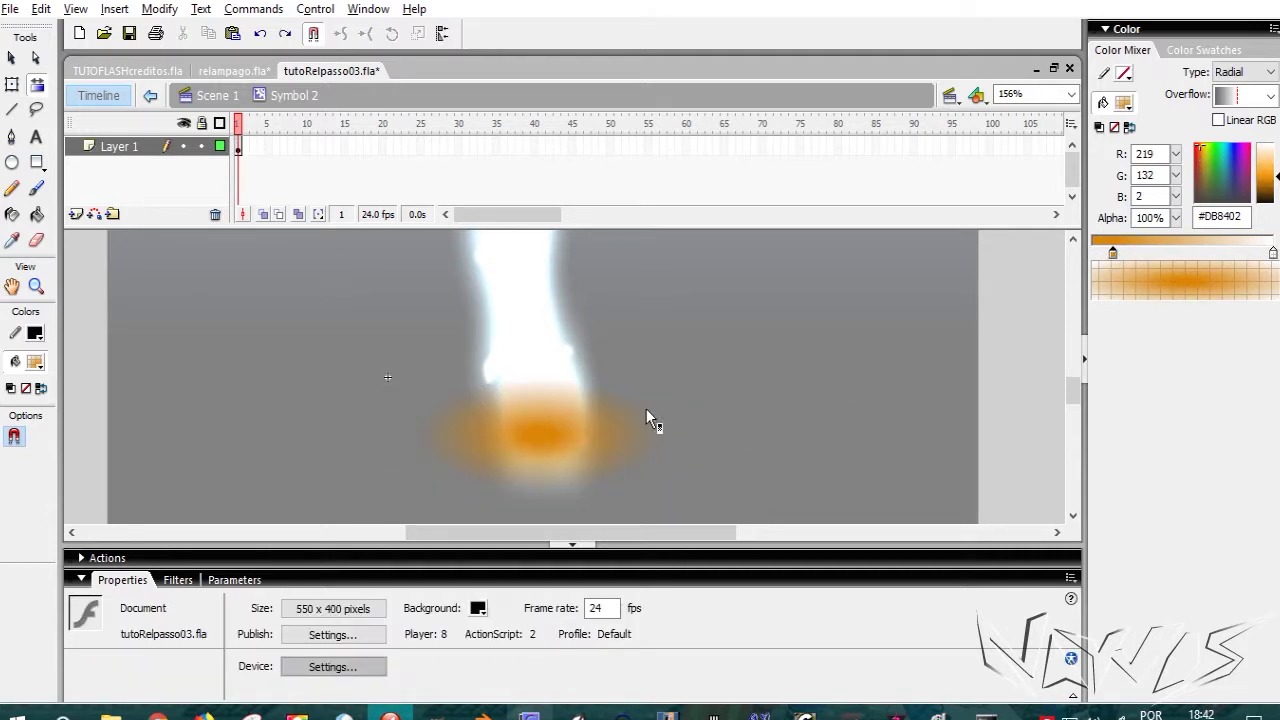
{"action": "left_click", "coordinate": [12, 58]}
{"action": "left_click", "coordinate": [150, 95]}
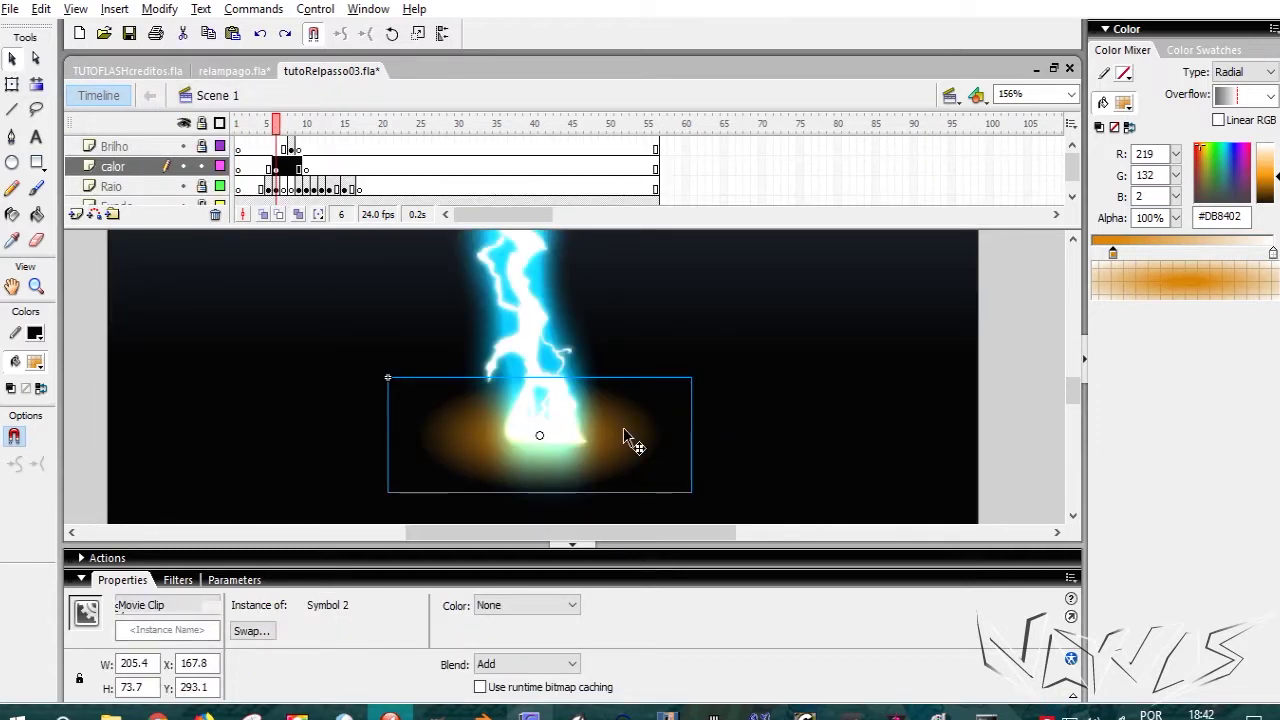
Step: Apply an Alpha colour effect of 59% to the oval movie clip on frame 6 of the calor layer
{"action": "left_click", "coordinate": [540, 605]}
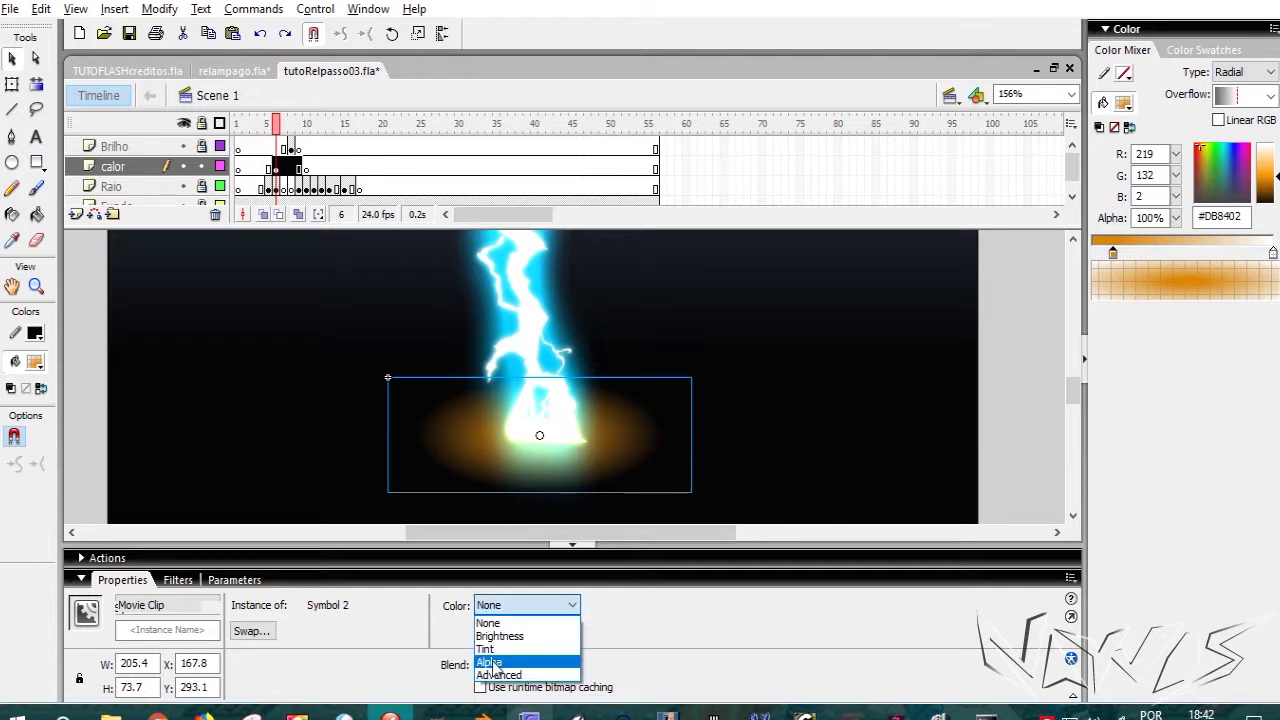
{"action": "left_click", "coordinate": [492, 663]}
{"action": "double_click", "coordinate": [634, 606]}
{"action": "type", "text": "50"}
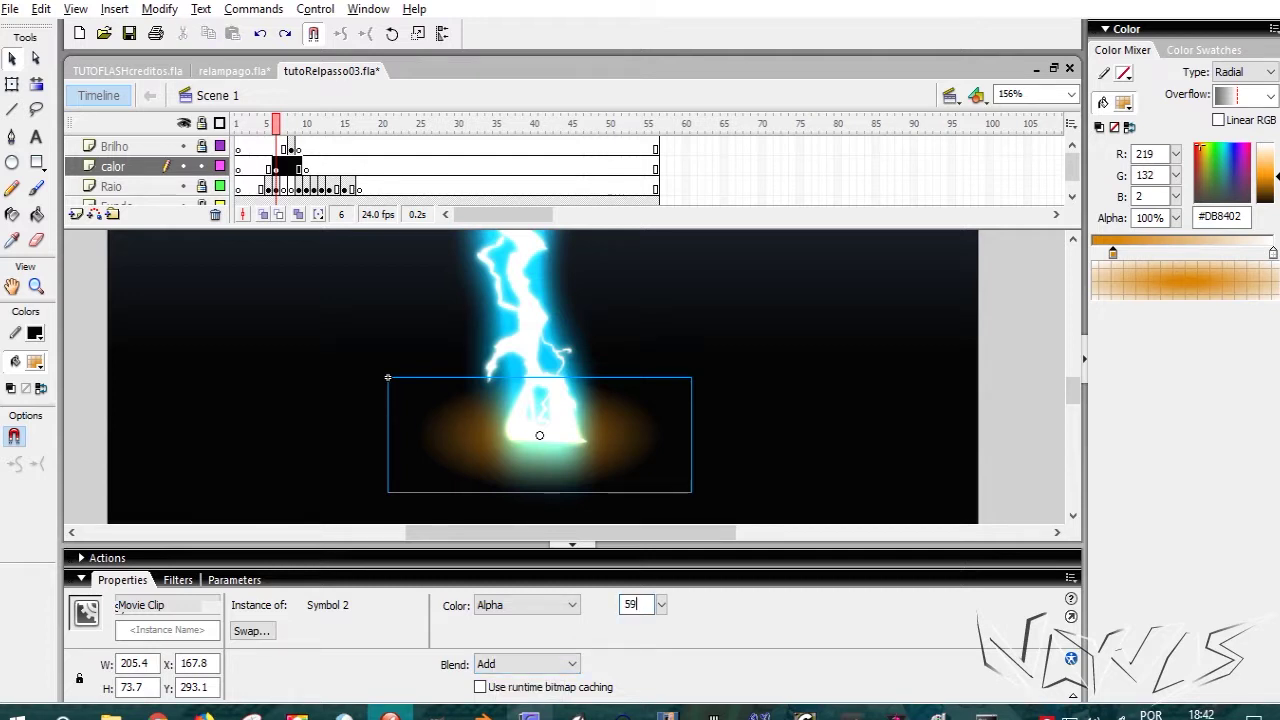
{"action": "key", "text": "Return"}
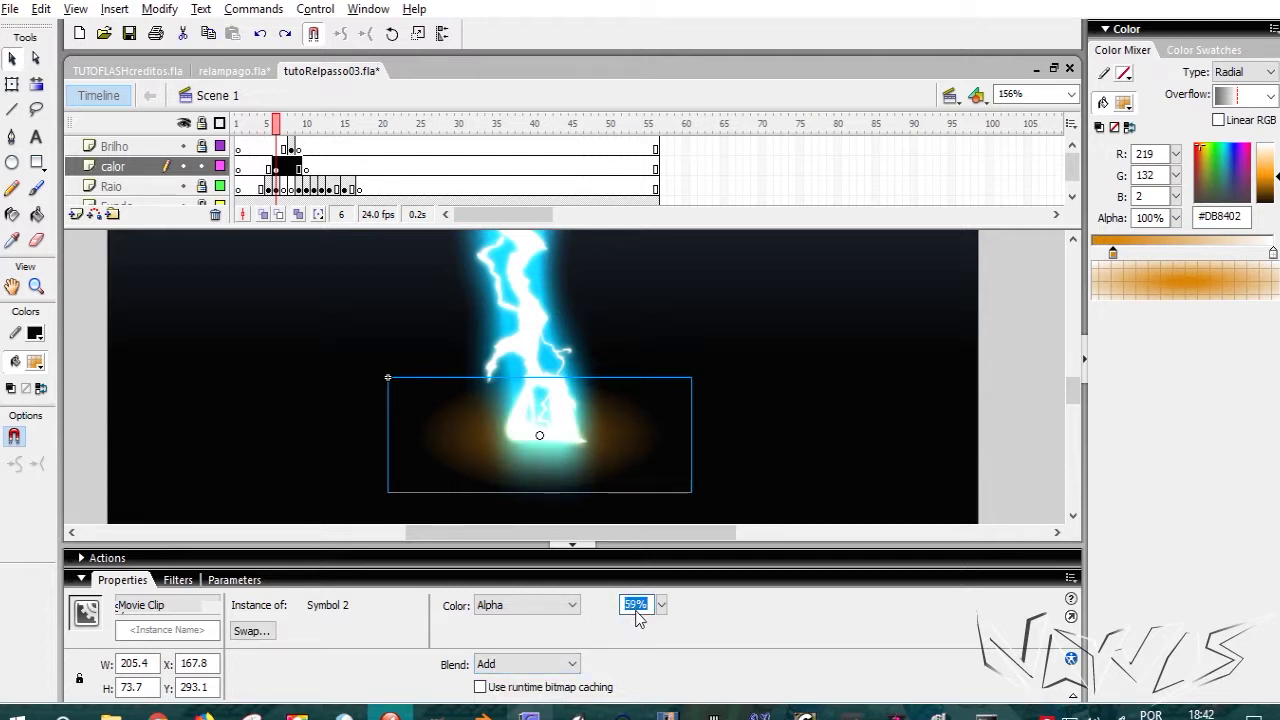
Step: Lower the alpha of the oval movie clip on frame 7 of calor, trying 25% before settling on 34%
{"action": "left_click", "coordinate": [285, 167]}
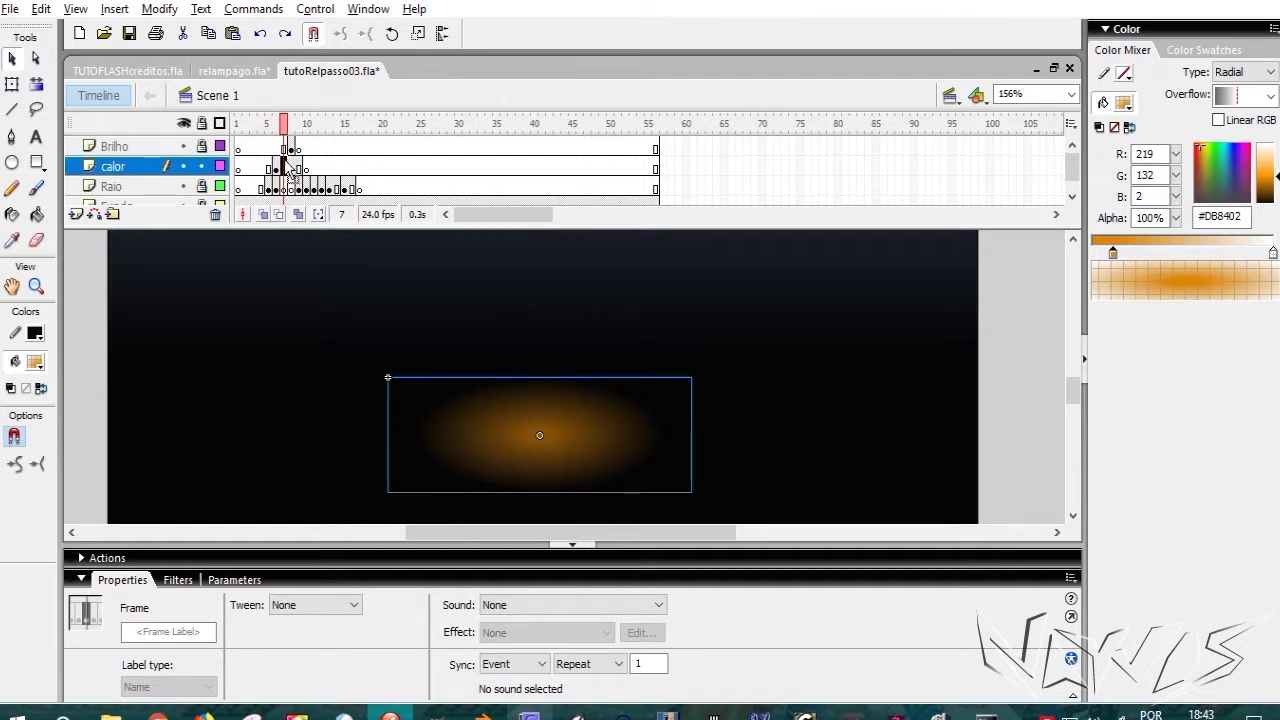
{"action": "left_click", "coordinate": [509, 437]}
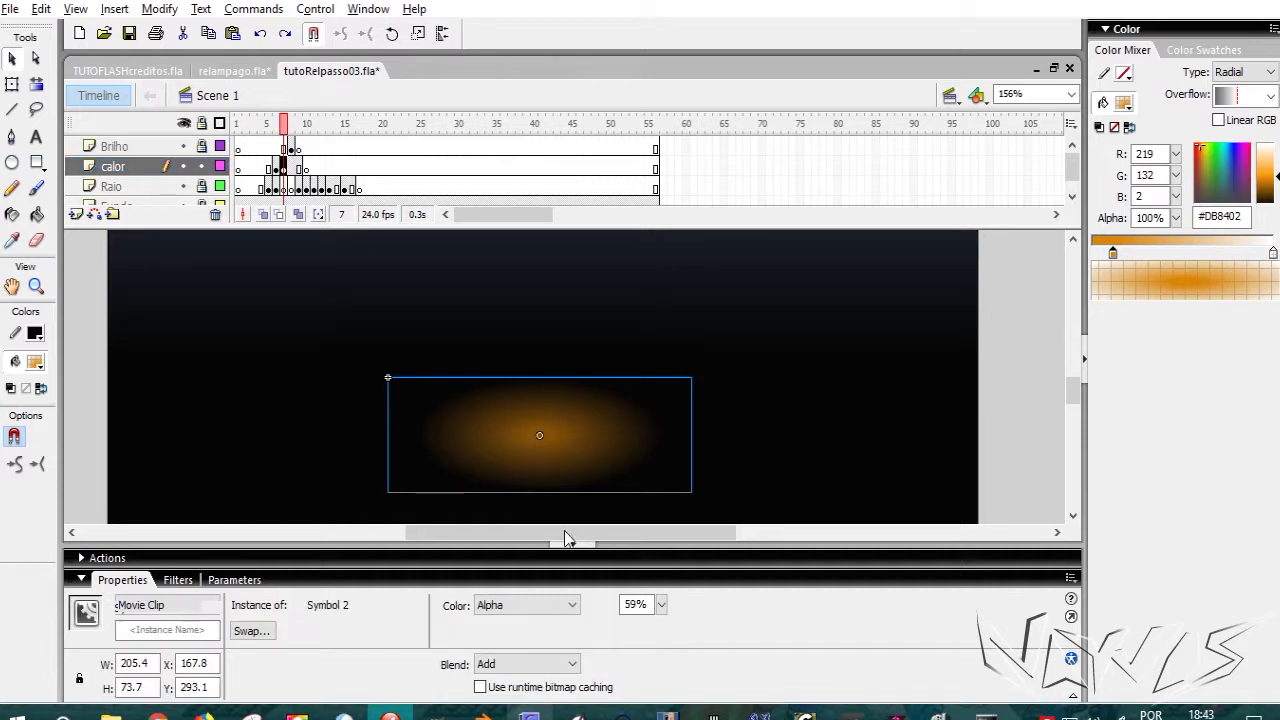
{"action": "left_click", "coordinate": [648, 603]}
{"action": "left_click_drag", "start_coordinate": [648, 603], "coordinate": [586, 605]}
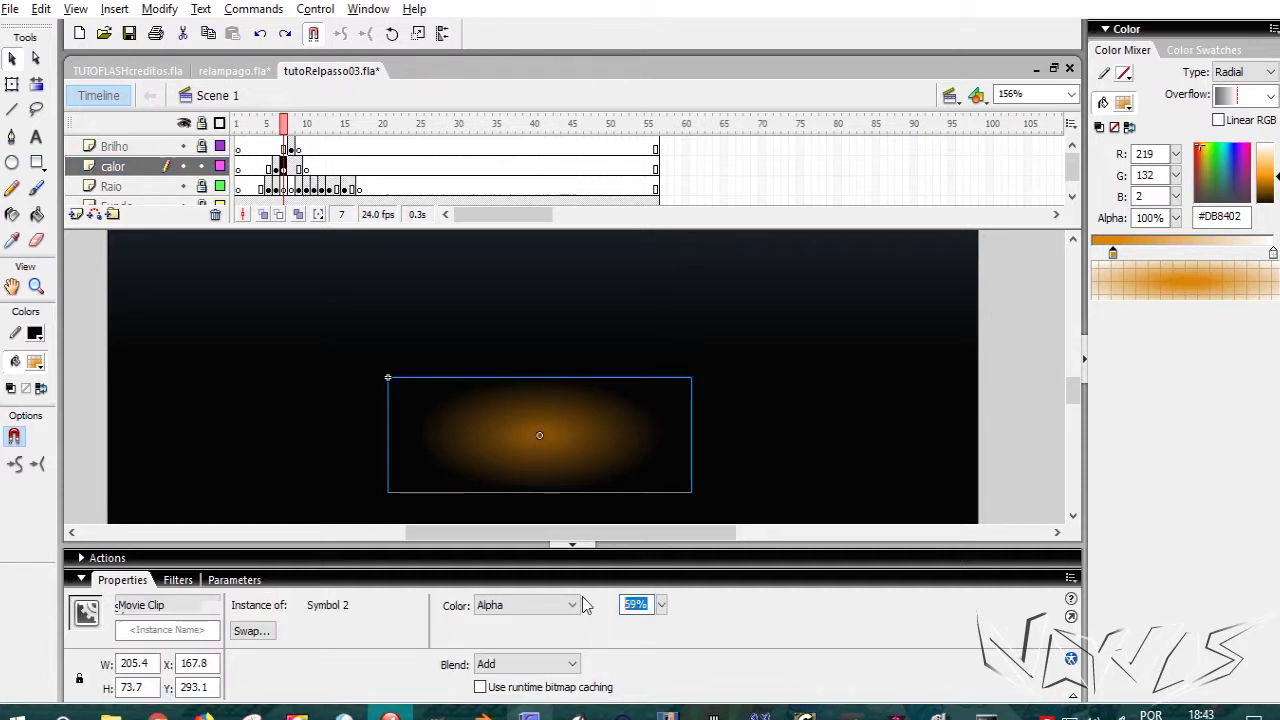
{"action": "type", "text": "25"}
{"action": "key", "text": "Return"}
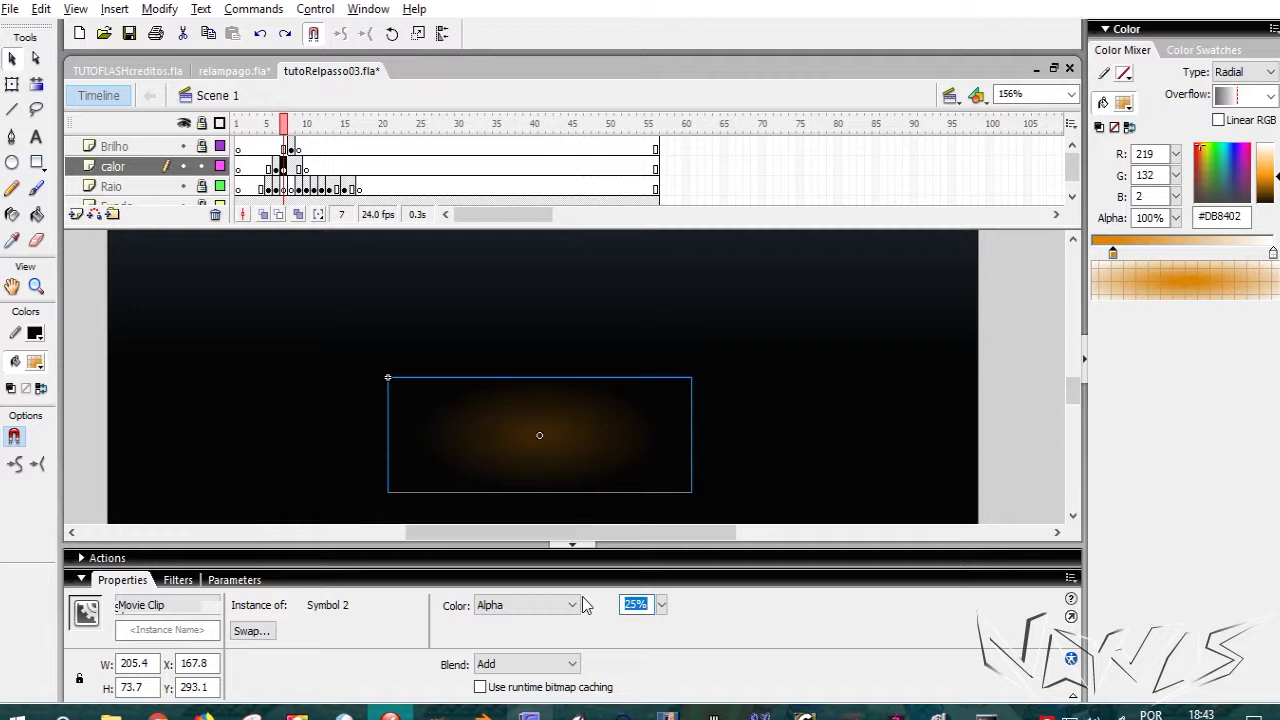
{"action": "type", "text": "34"}
{"action": "key", "text": "Return"}
Step: Set the alpha of the oval movie clip on calor's frames 8 to 9 to 17%
{"action": "left_click", "coordinate": [294, 167]}
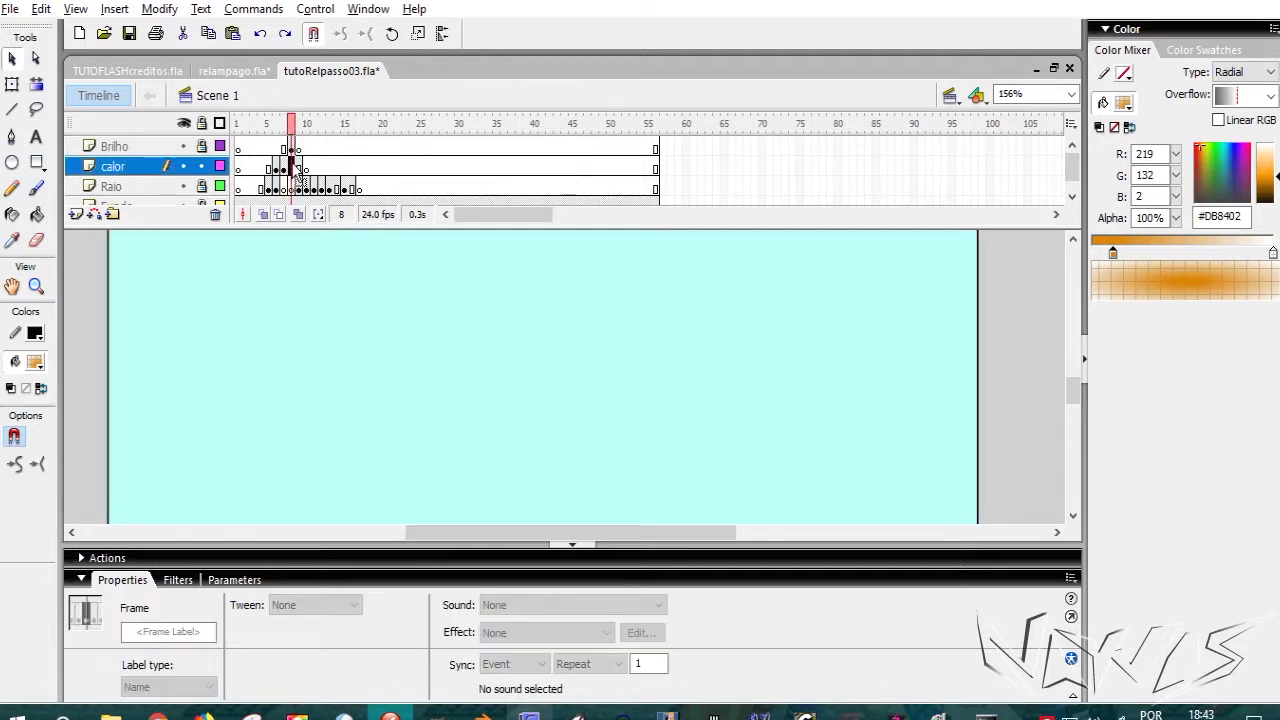
{"action": "left_click", "coordinate": [296, 169]}
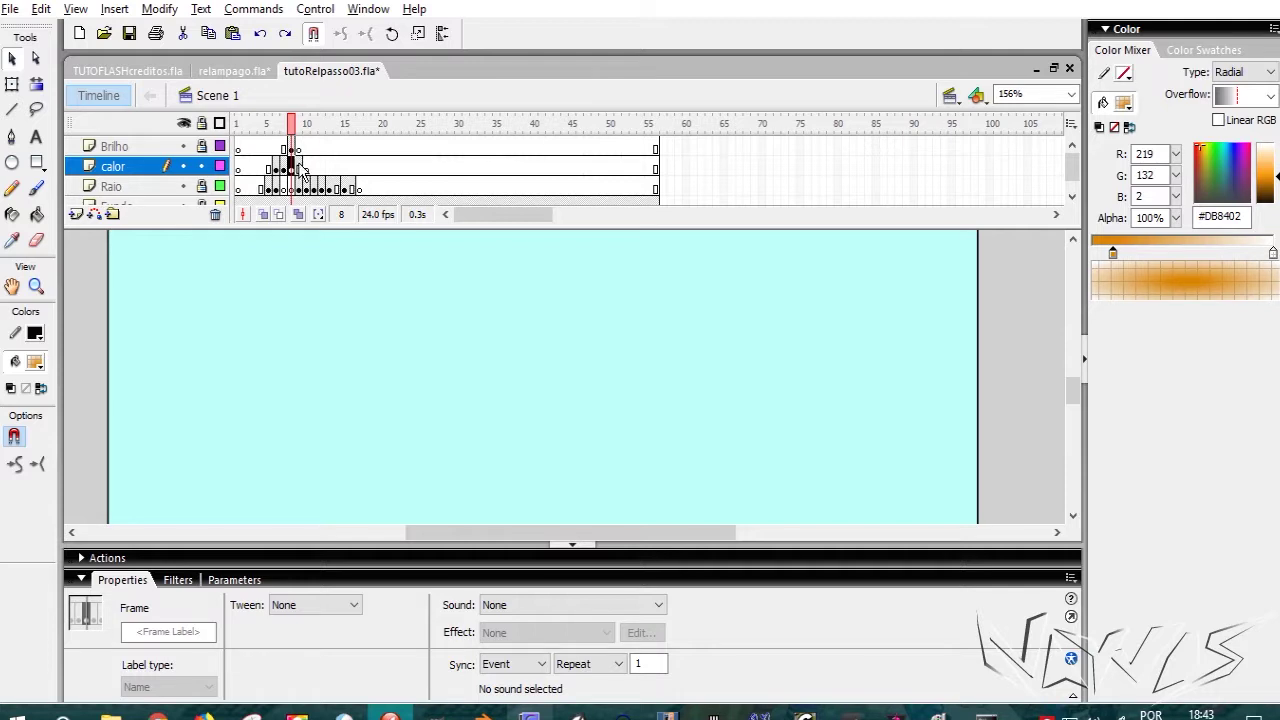
{"action": "left_click", "coordinate": [300, 169]}
{"action": "left_click", "coordinate": [546, 443]}
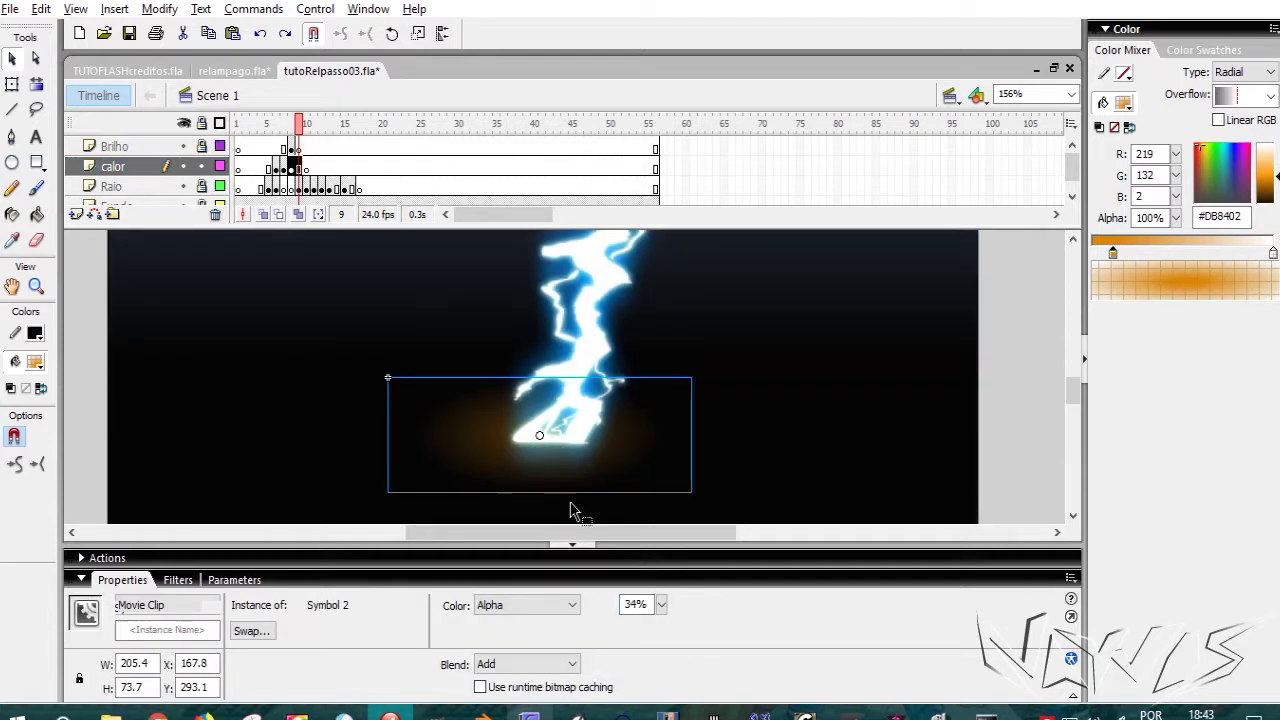
{"action": "double_click", "coordinate": [636, 604]}
{"action": "type", "text": "17"}
{"action": "key", "text": "Return"}
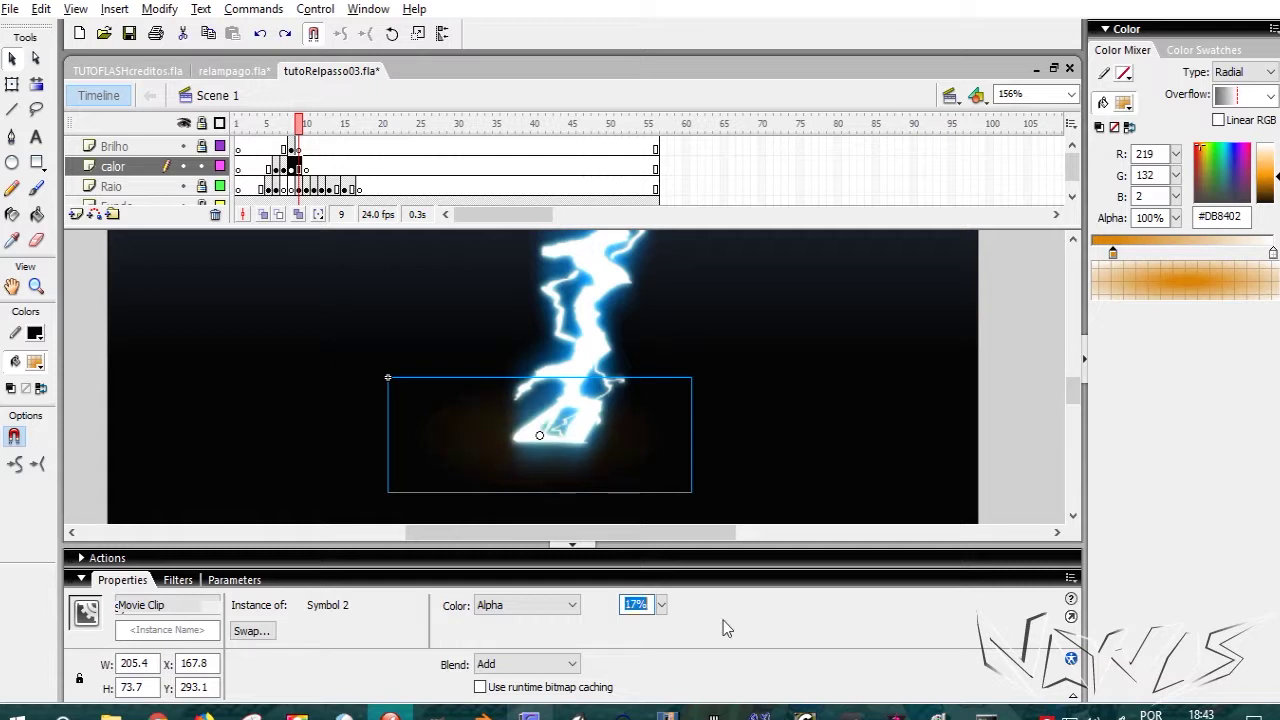
Step: Play the animation on the timeline to check how the orange glow fades with the lightning
{"action": "left_click", "coordinate": [87, 381]}
{"action": "left_click_drag", "start_coordinate": [298, 127], "coordinate": [277, 129]}
{"action": "left_click", "coordinate": [91, 282]}
{"action": "key", "text": "Return"}
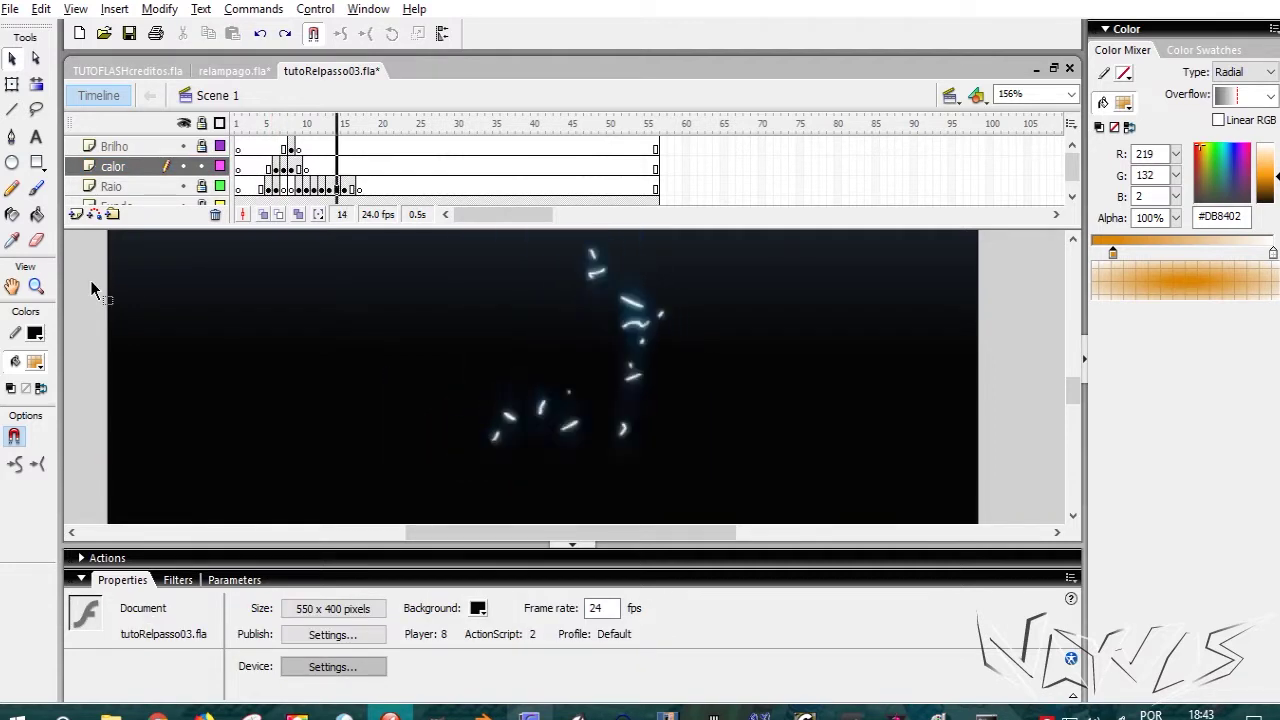
{"action": "key", "text": "Return"}
Step: Enlarge the oval shape inside Symbol 2 to 343.2 × 123.2, centre it around the bolt's base, and return to Scene 1
{"action": "left_click", "coordinate": [277, 166]}
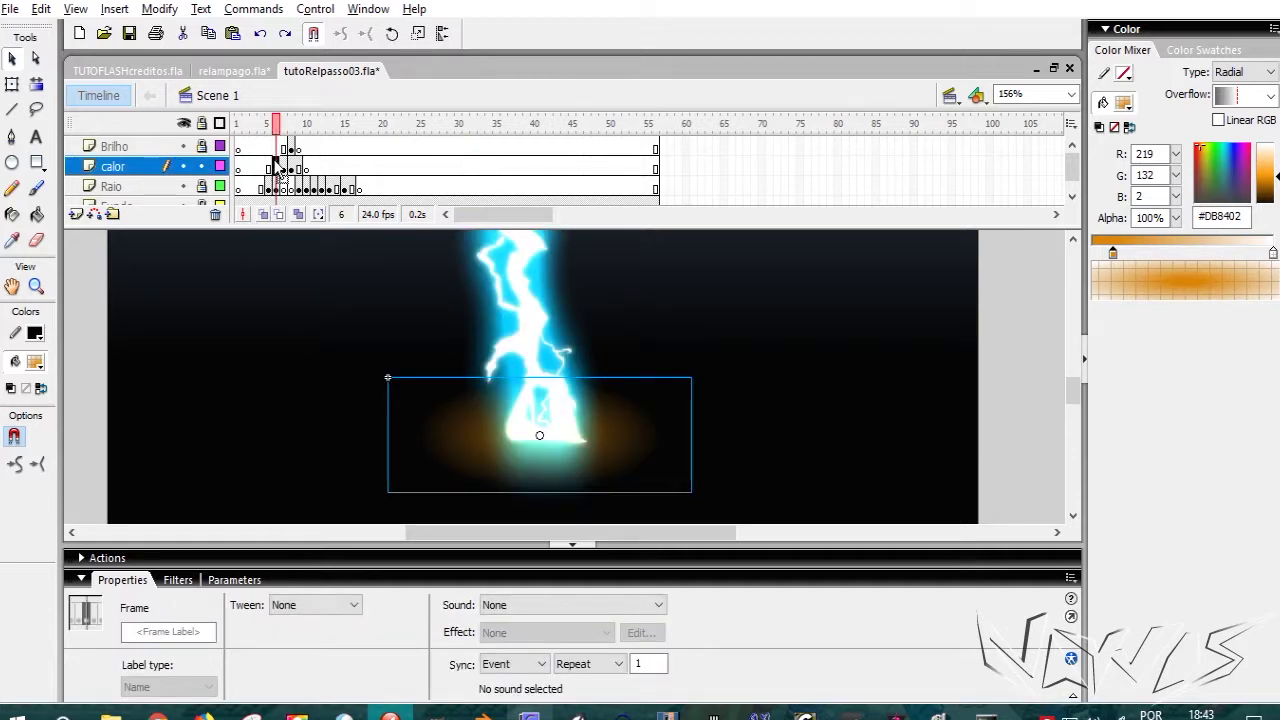
{"action": "double_click", "coordinate": [598, 440]}
{"action": "left_click", "coordinate": [482, 439]}
{"action": "left_click", "coordinate": [12, 84]}
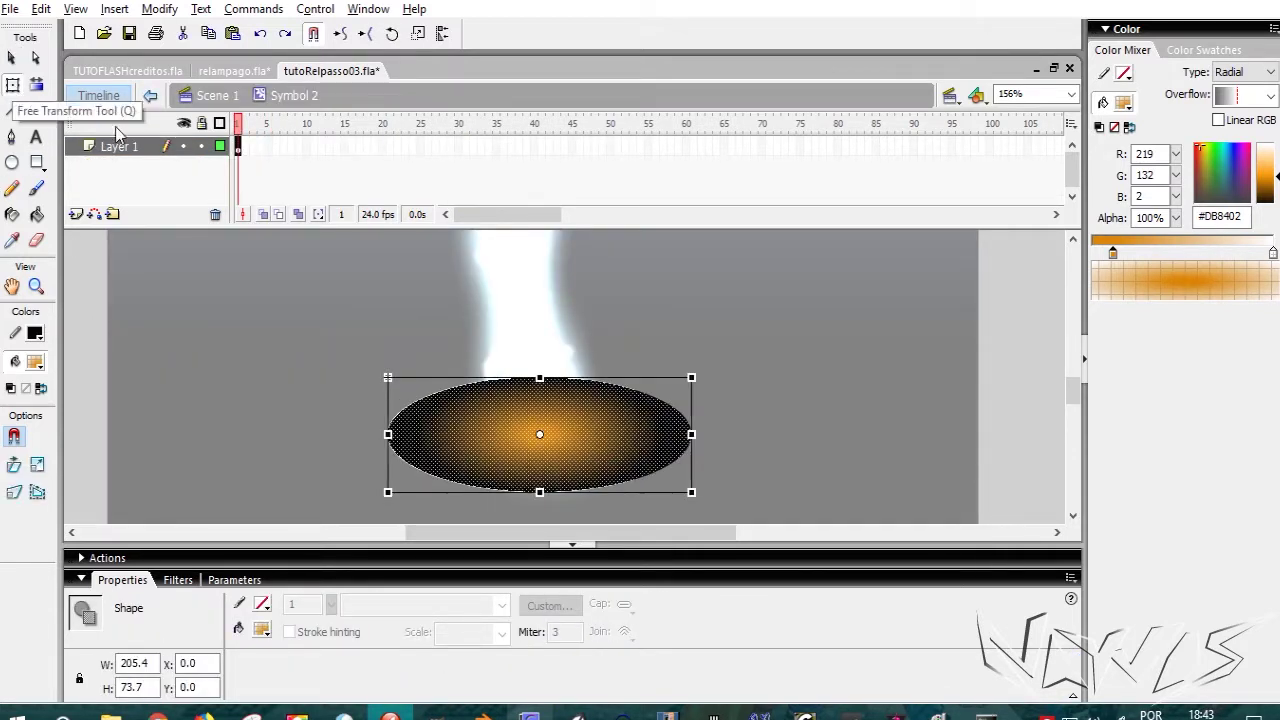
{"action": "left_click_drag", "start_coordinate": [692, 489], "coordinate": [735, 517]}
{"action": "key", "text": "ctrl+z"}
{"action": "left_click_drag", "start_coordinate": [697, 366], "coordinate": [897, 297]}
{"action": "left_click_drag", "start_coordinate": [720, 391], "coordinate": [650, 415]}
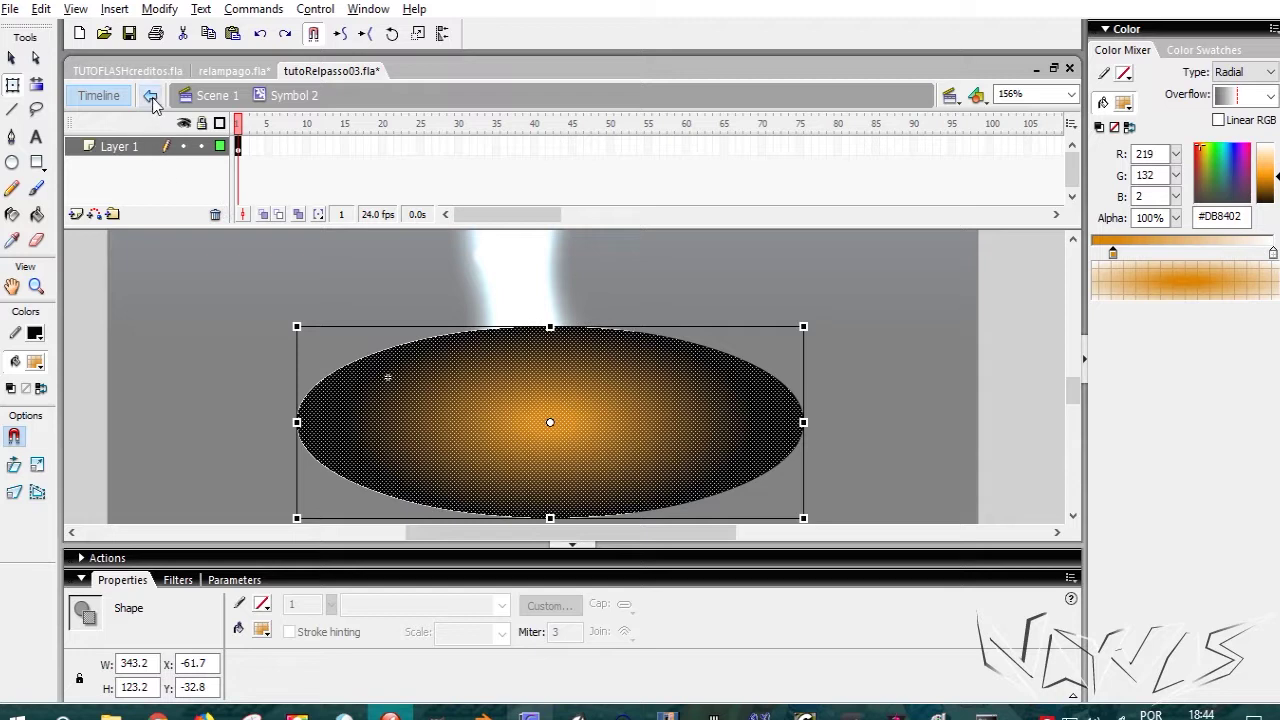
{"action": "left_click", "coordinate": [150, 95]}
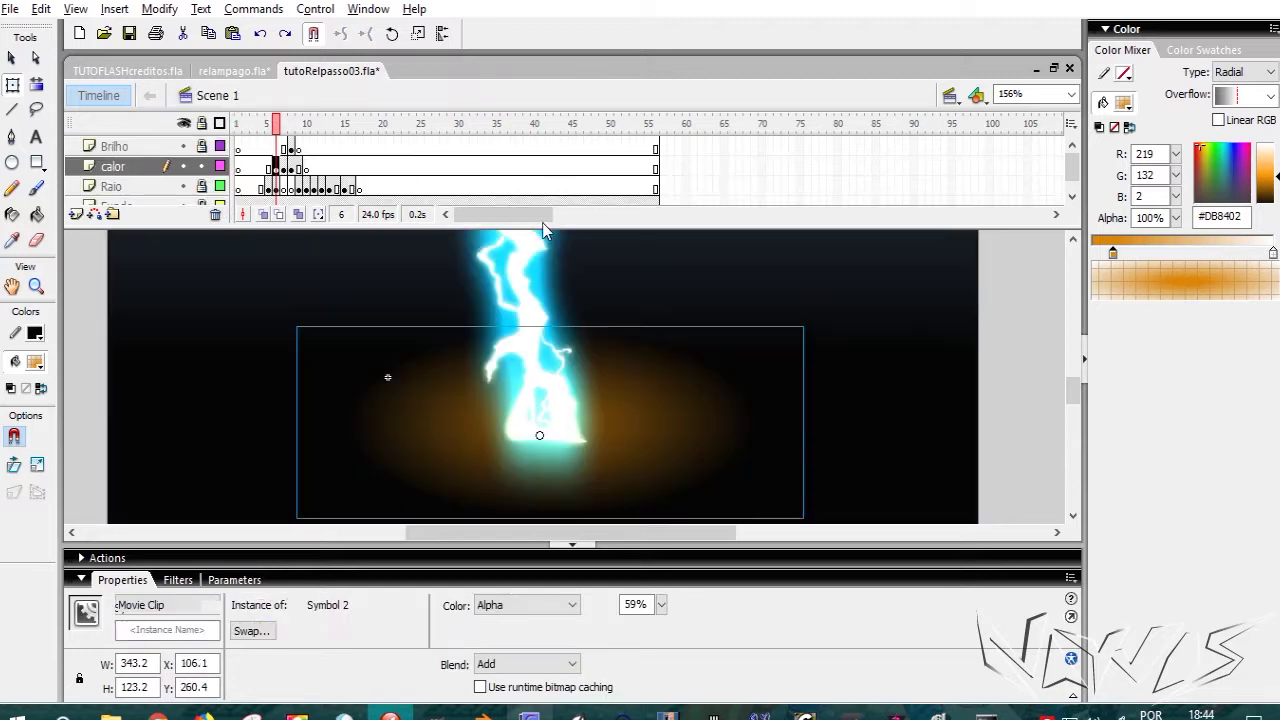
Step: Move the enlarged oval down inside Symbol 2 to Y -23.0 and review frame 6 back in Scene 1
{"action": "double_click", "coordinate": [629, 410]}
{"action": "key", "text": "Down"}
{"action": "key", "text": "Down"}
{"action": "key", "text": "Down"}
{"action": "key", "text": "Down"}
{"action": "key", "text": "Down"}
{"action": "key", "text": "Down"}
{"action": "key", "text": "Down"}
{"action": "key", "text": "Down"}
{"action": "key", "text": "Down"}
{"action": "key", "text": "Down"}
{"action": "key", "text": "Down"}
{"action": "key", "text": "Down"}
{"action": "key", "text": "Down"}
{"action": "key", "text": "Down"}
{"action": "key", "text": "Down"}
{"action": "key", "text": "Down"}
{"action": "key", "text": "Down"}
{"action": "key", "text": "Down"}
{"action": "key", "text": "Down"}
{"action": "key", "text": "Down"}
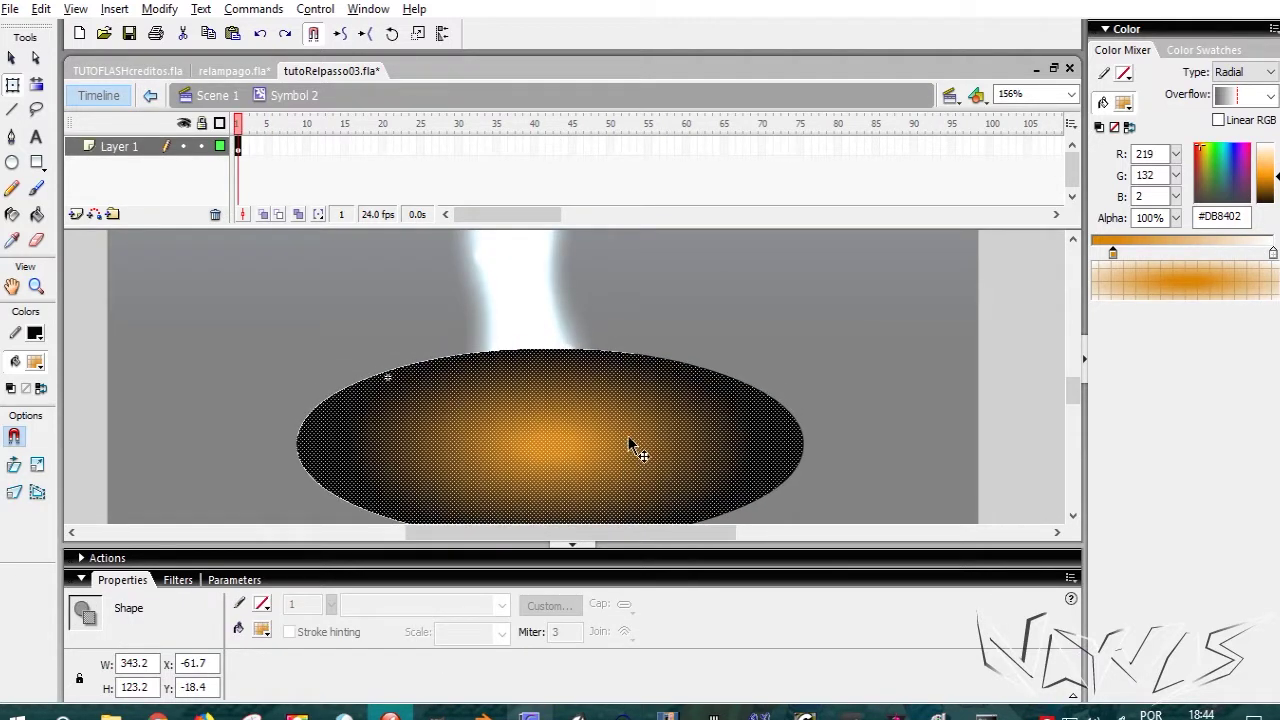
{"action": "left_click", "coordinate": [150, 95]}
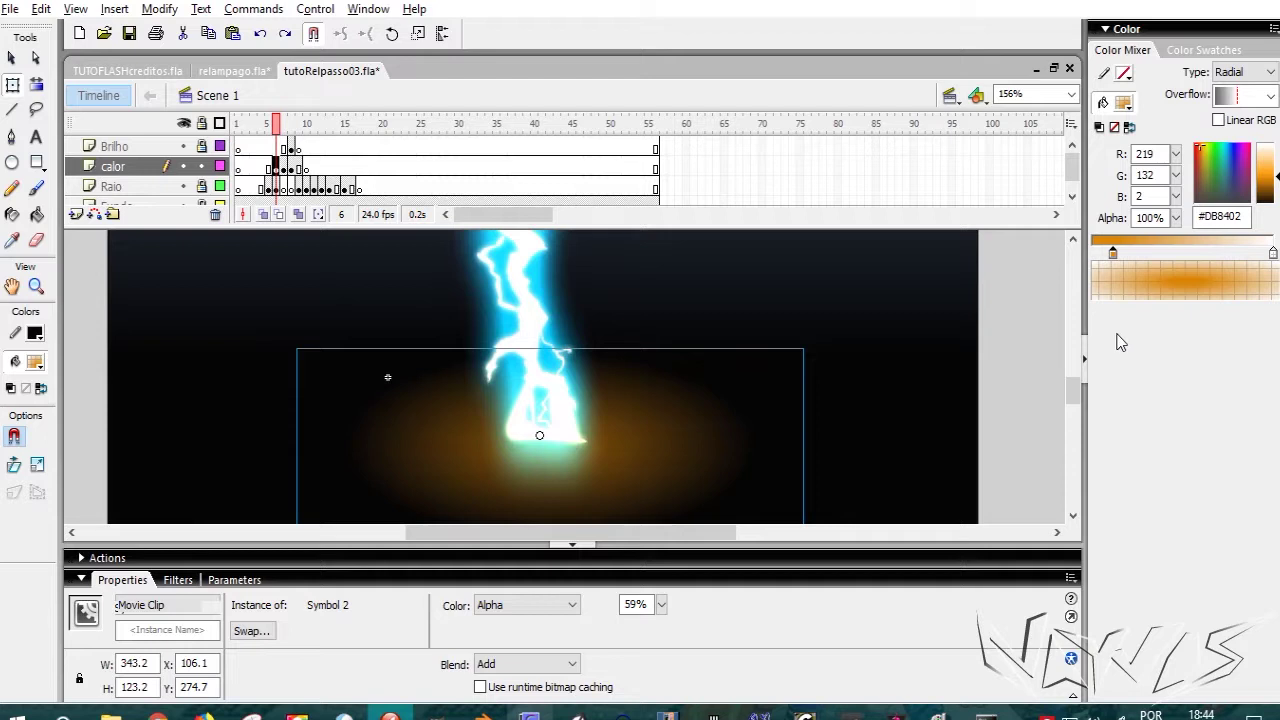
{"action": "double_click", "coordinate": [653, 436]}
{"action": "left_click", "coordinate": [151, 95]}
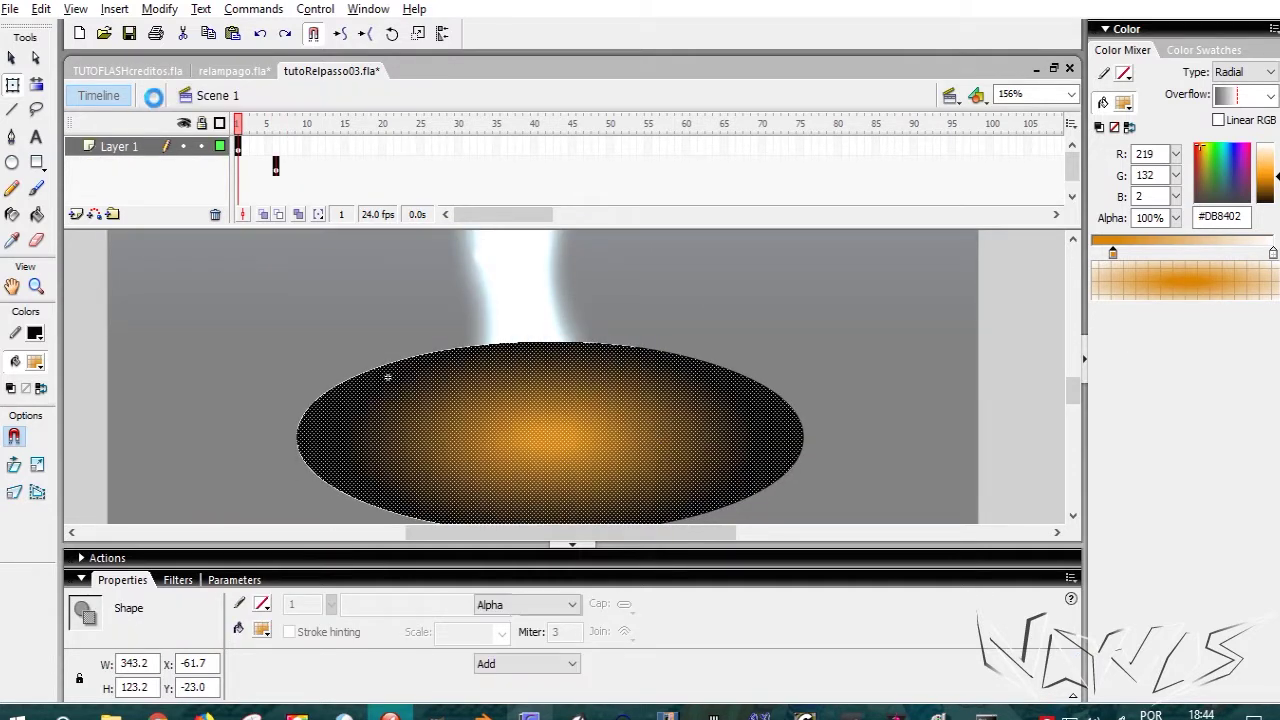
{"action": "left_click", "coordinate": [940, 351]}
{"action": "mouse_move", "coordinate": [280, 119]}
{"action": "left_mouse_down"}
{"action": "mouse_move", "coordinate": [292, 120]}
{"action": "mouse_move", "coordinate": [270, 121]}
{"action": "left_mouse_up"}
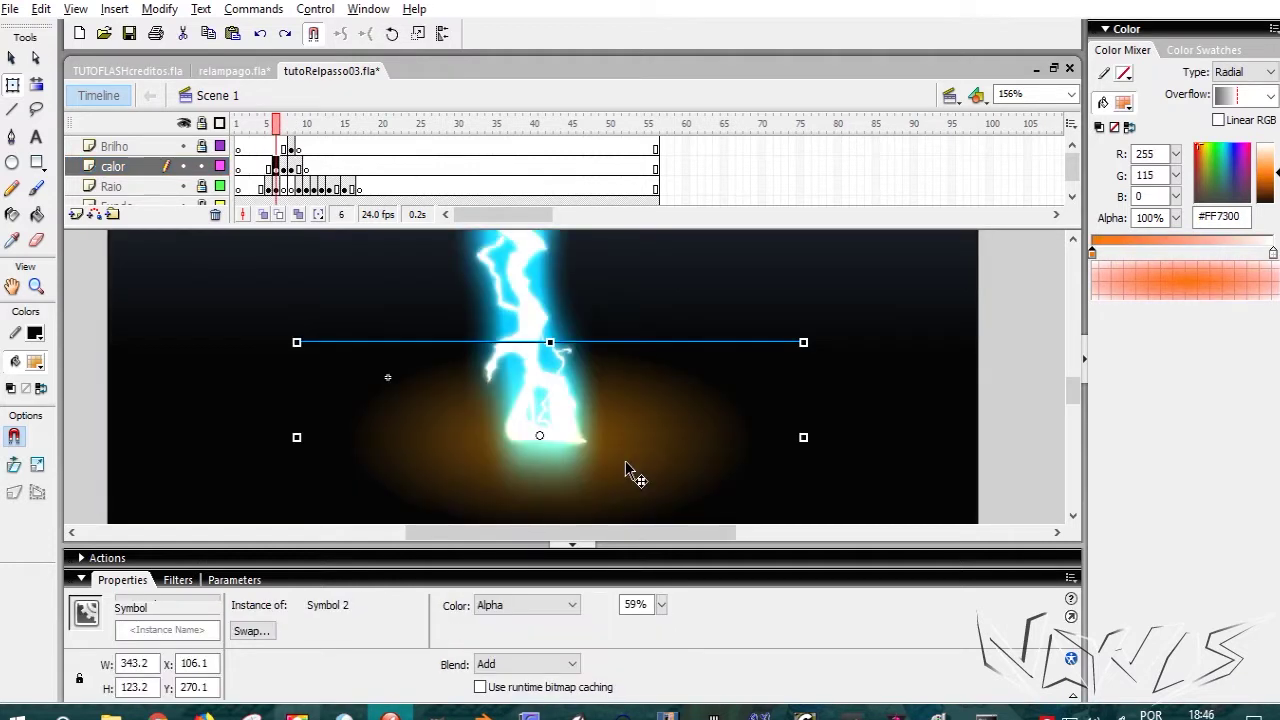
Step: Set the centre stop of the oval's radial gradient inside Symbol 2 to #FF7300
{"action": "double_click", "coordinate": [628, 470]}
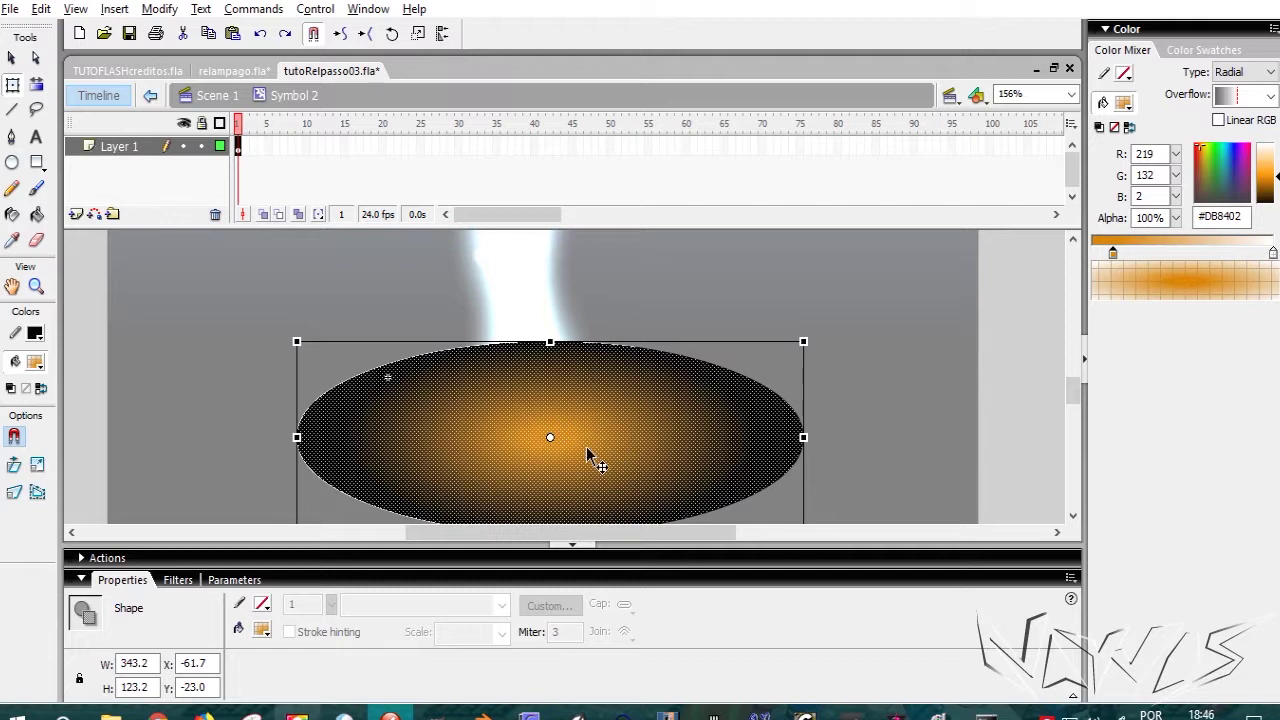
{"action": "left_click", "coordinate": [1113, 254]}
{"action": "left_click", "coordinate": [1217, 220]}
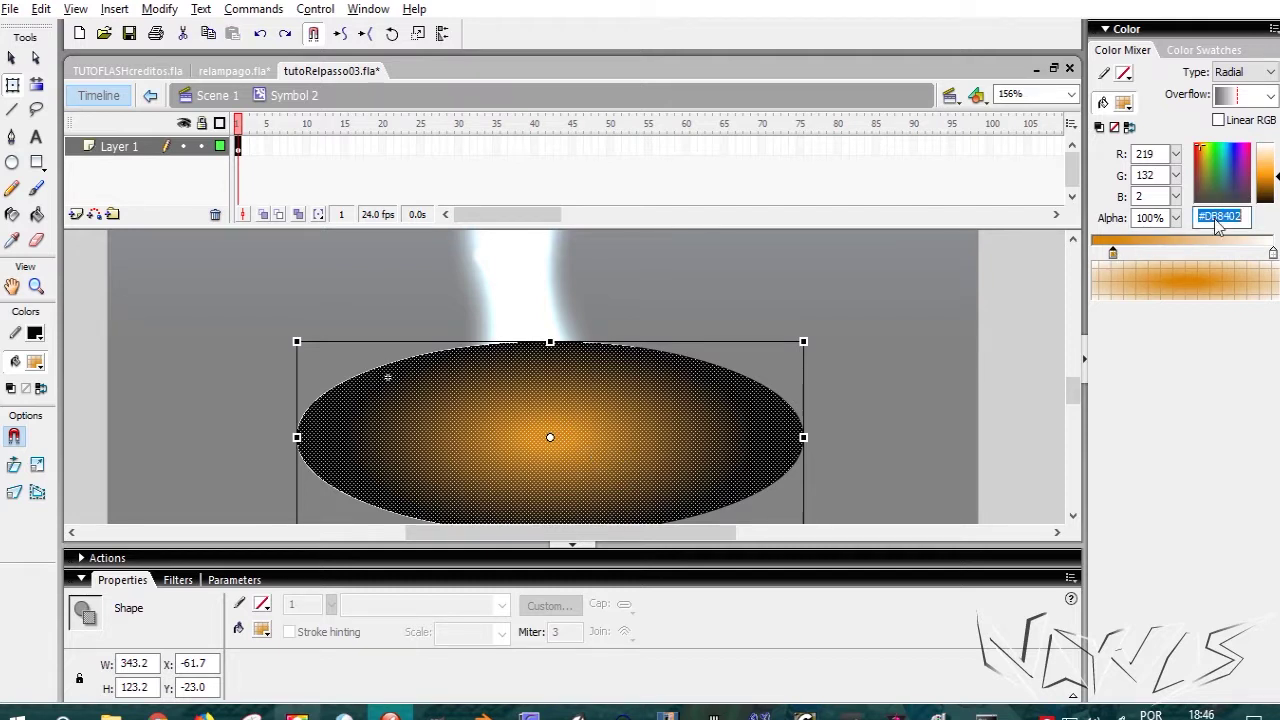
{"action": "type", "text": "ff7300"}
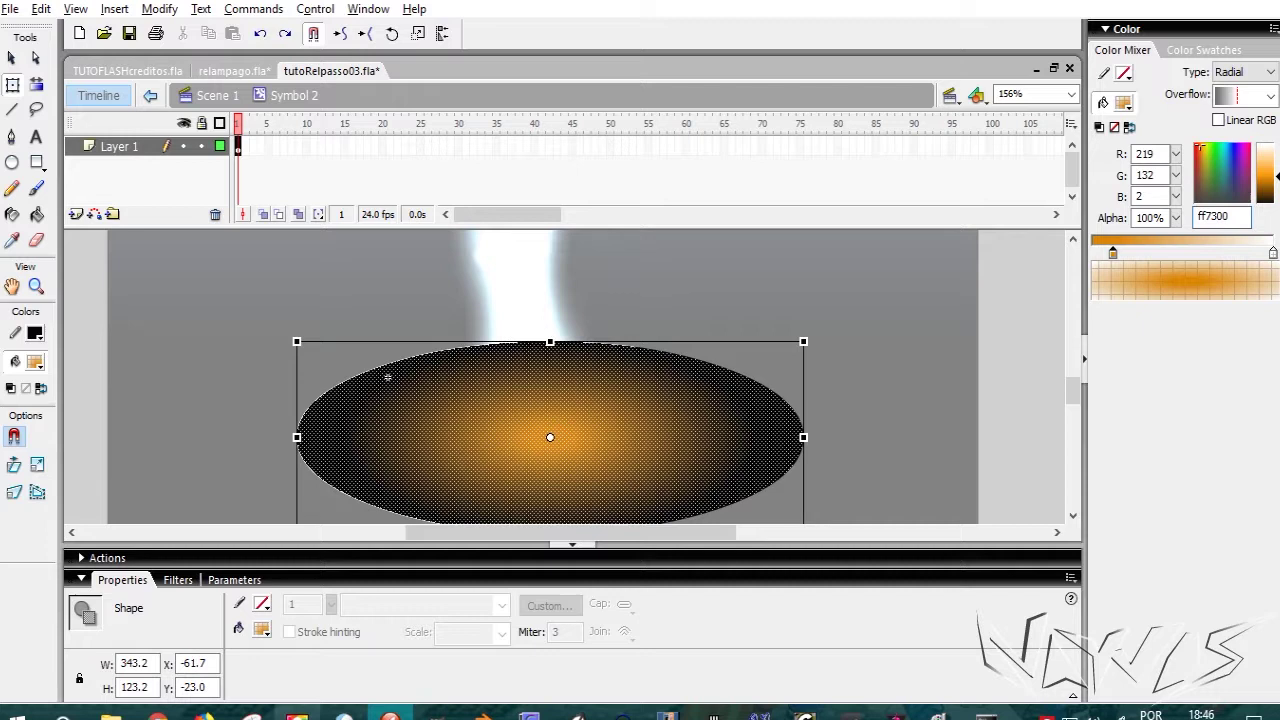
{"action": "key", "text": "Return"}
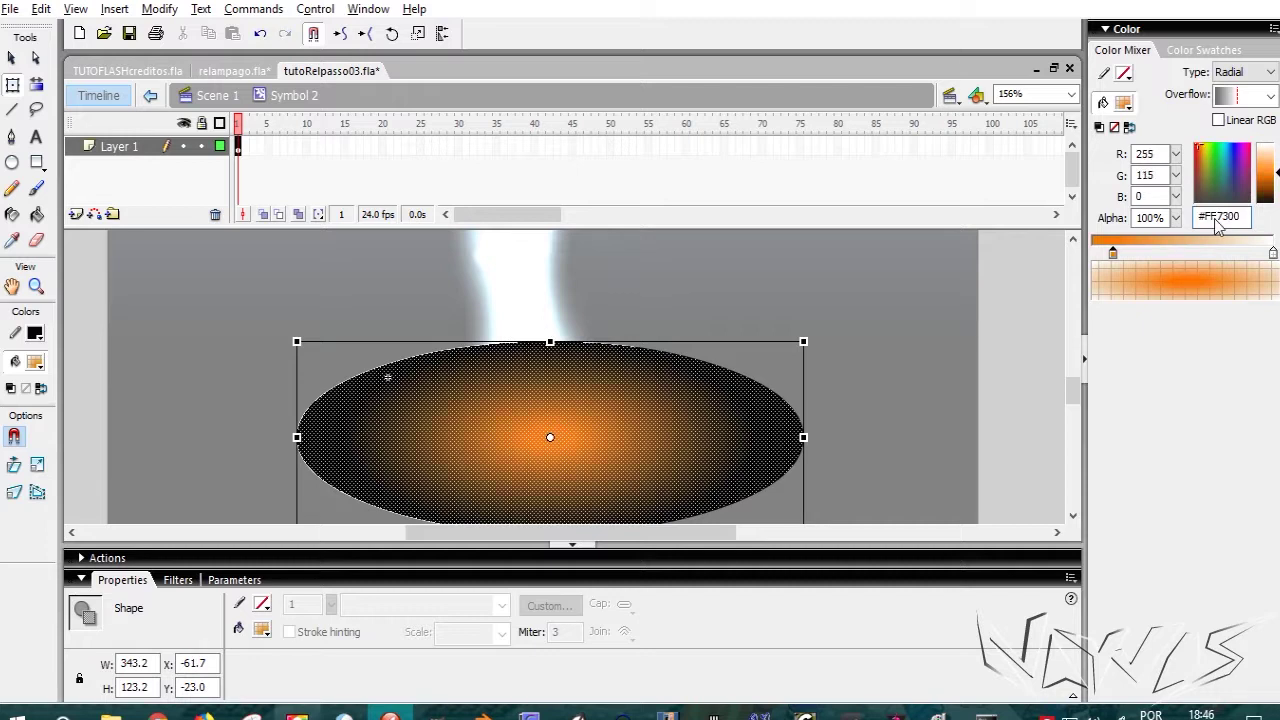
Step: Set the gradient's outer stop to #FF7300 with 10% alpha
{"action": "left_click", "coordinate": [1273, 254]}
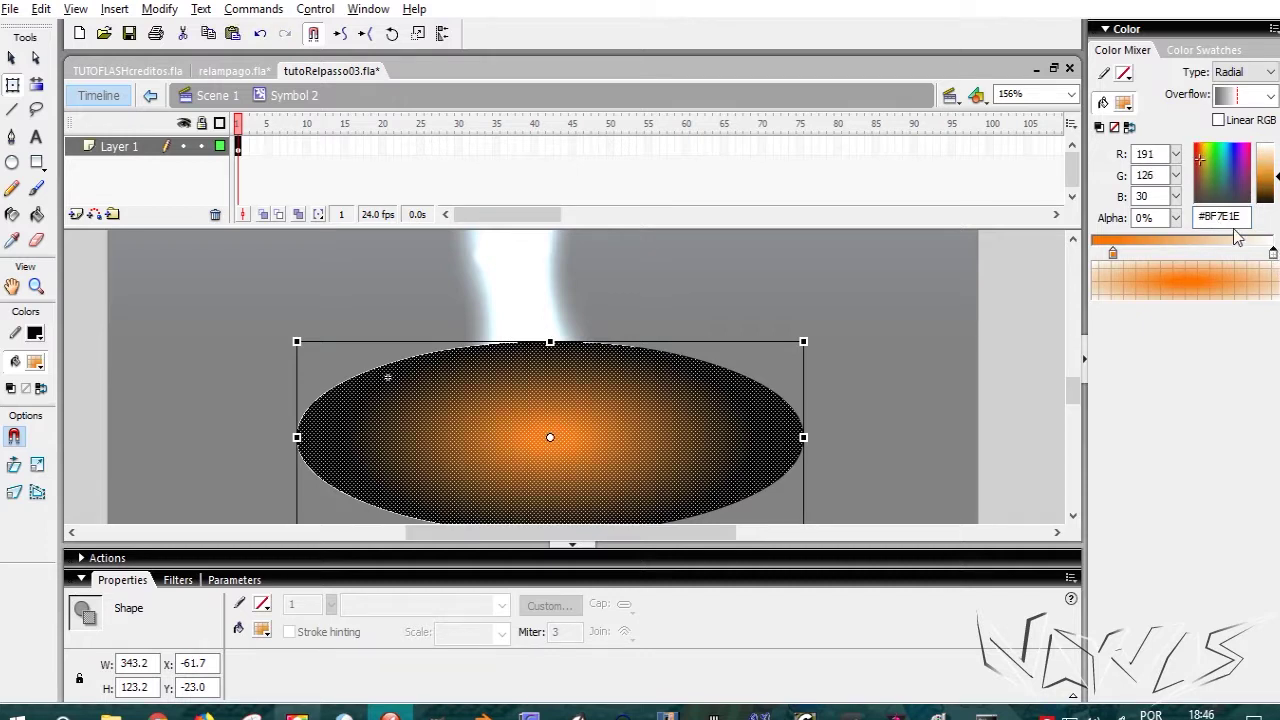
{"action": "left_click", "coordinate": [1226, 218]}
{"action": "type", "text": "ff7300"}
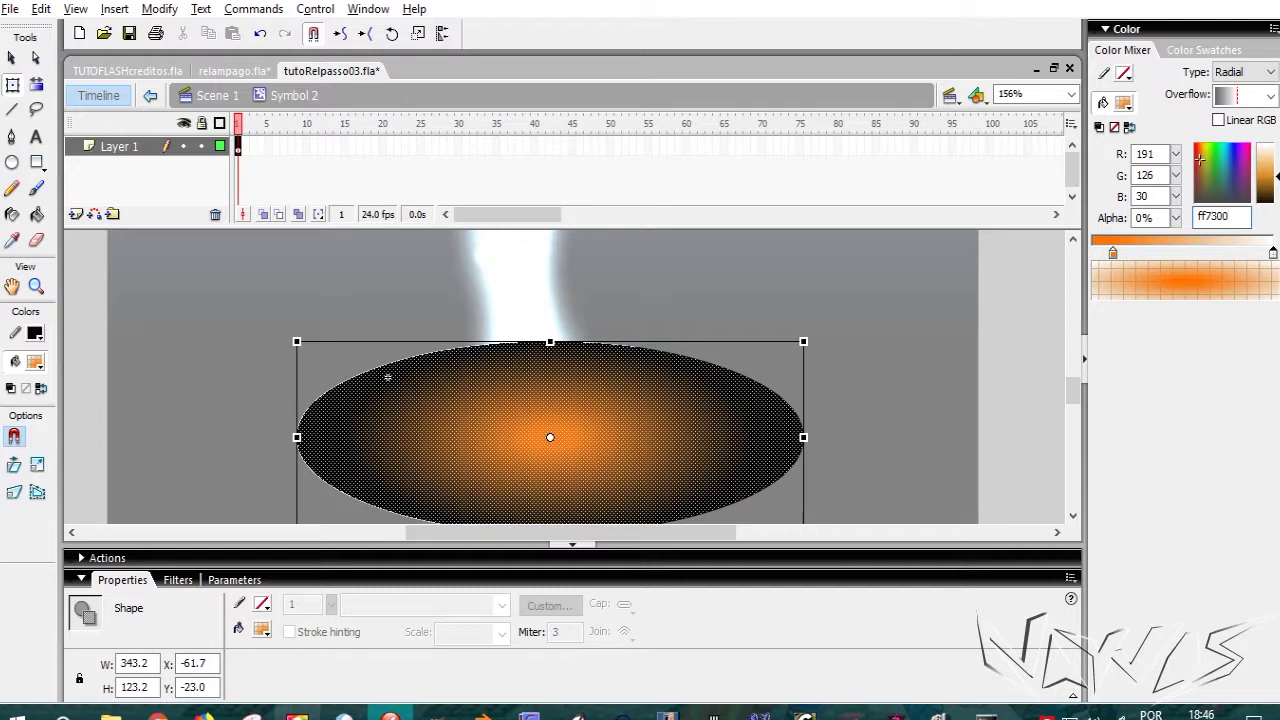
{"action": "key", "text": "Return"}
{"action": "left_click_drag", "start_coordinate": [1175, 217], "coordinate": [1215, 512]}
{"action": "left_click_drag", "start_coordinate": [1199, 462], "coordinate": [1198, 404]}
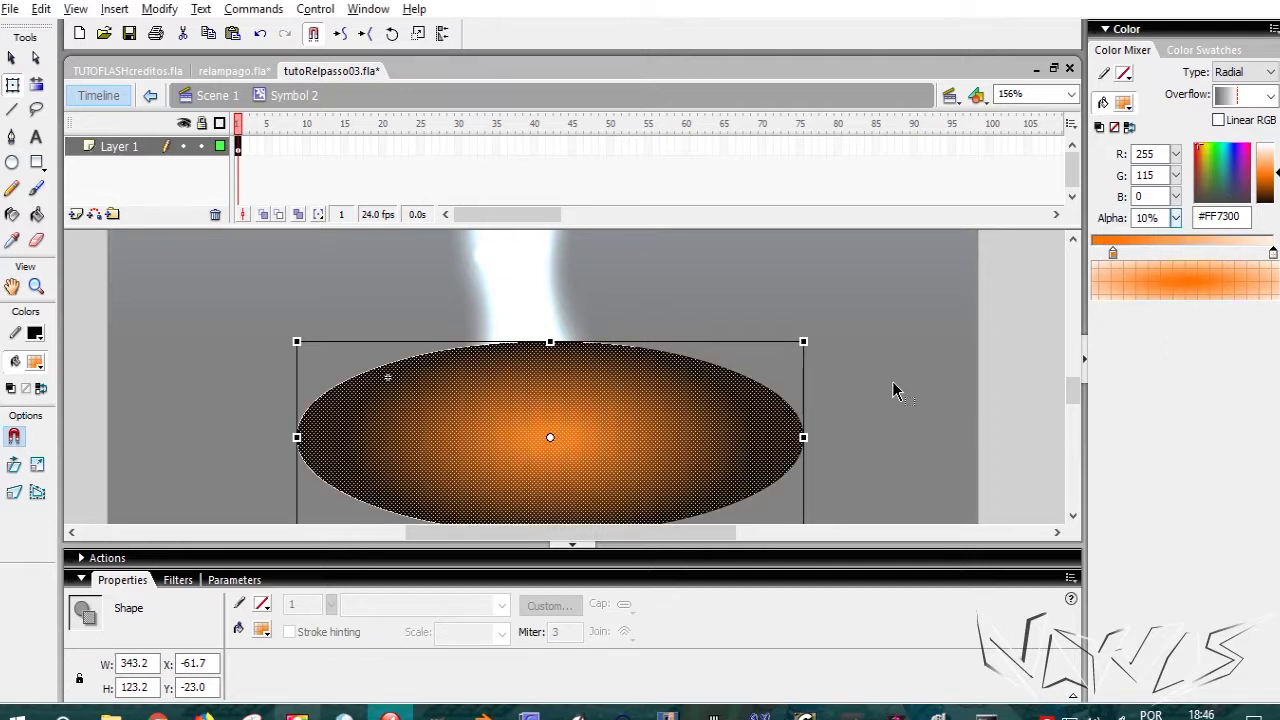
Step: Deselect the oval inside Symbol 2 and return to Scene 1 to review its gradient
{"action": "left_click", "coordinate": [875, 410]}
{"action": "left_click", "coordinate": [720, 434]}
{"action": "left_click", "coordinate": [666, 306]}
{"action": "left_click", "coordinate": [151, 95]}
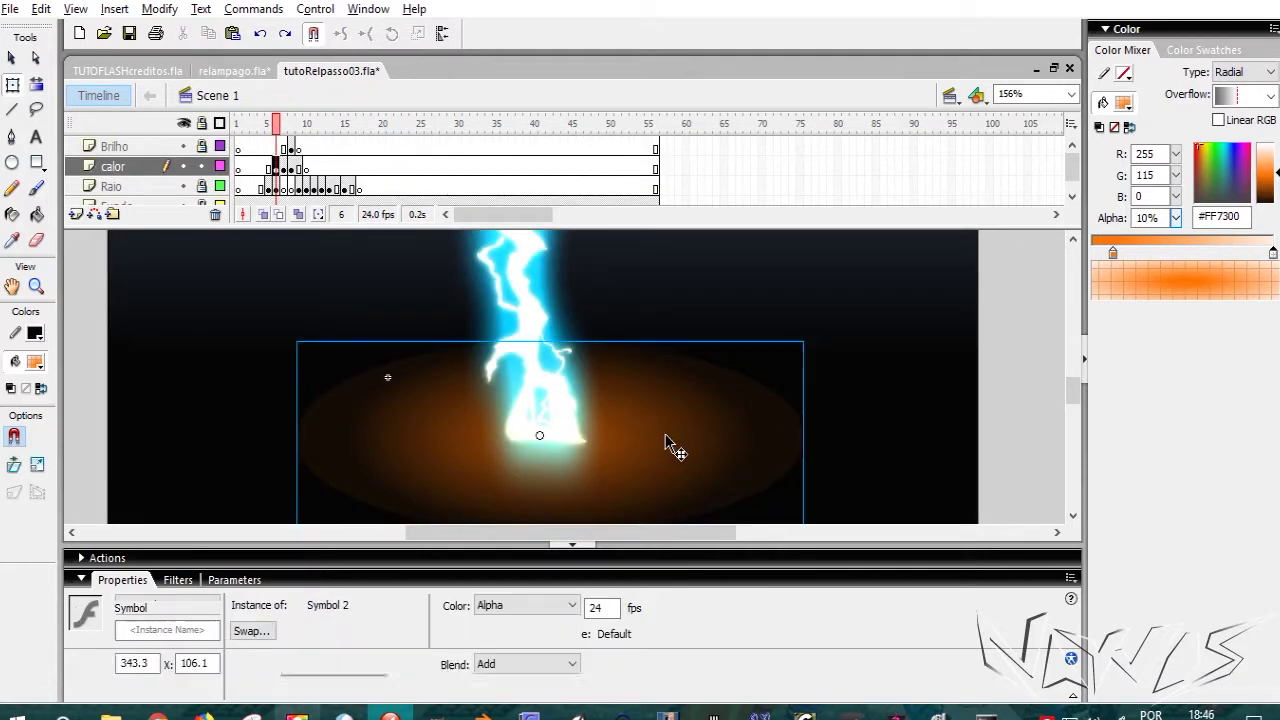
Step: Enlarge the oval's radial gradient slightly inside Symbol 2 and move its inner colour stop to the very start of the gradient
{"action": "double_click", "coordinate": [662, 440]}
{"action": "left_click", "coordinate": [659, 440]}
{"action": "key", "text": "f"}
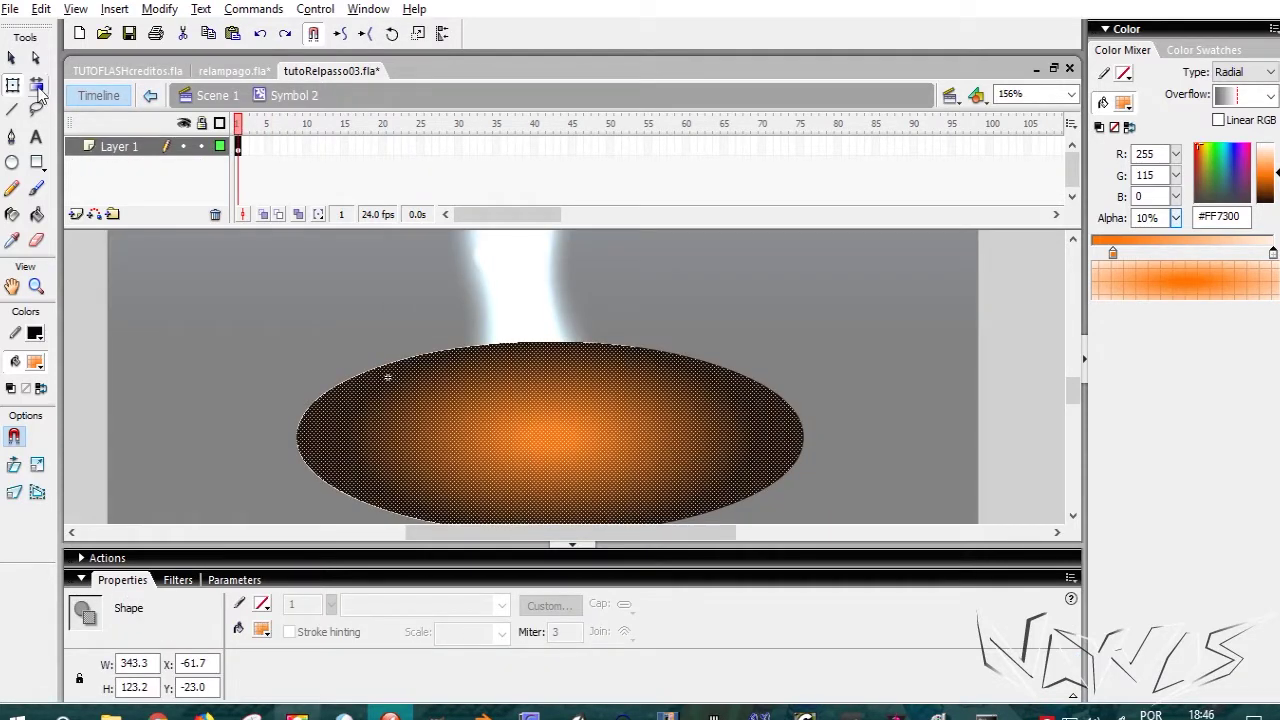
{"action": "left_click", "coordinate": [585, 388]}
{"action": "left_click_drag", "start_coordinate": [601, 346], "coordinate": [609, 336]}
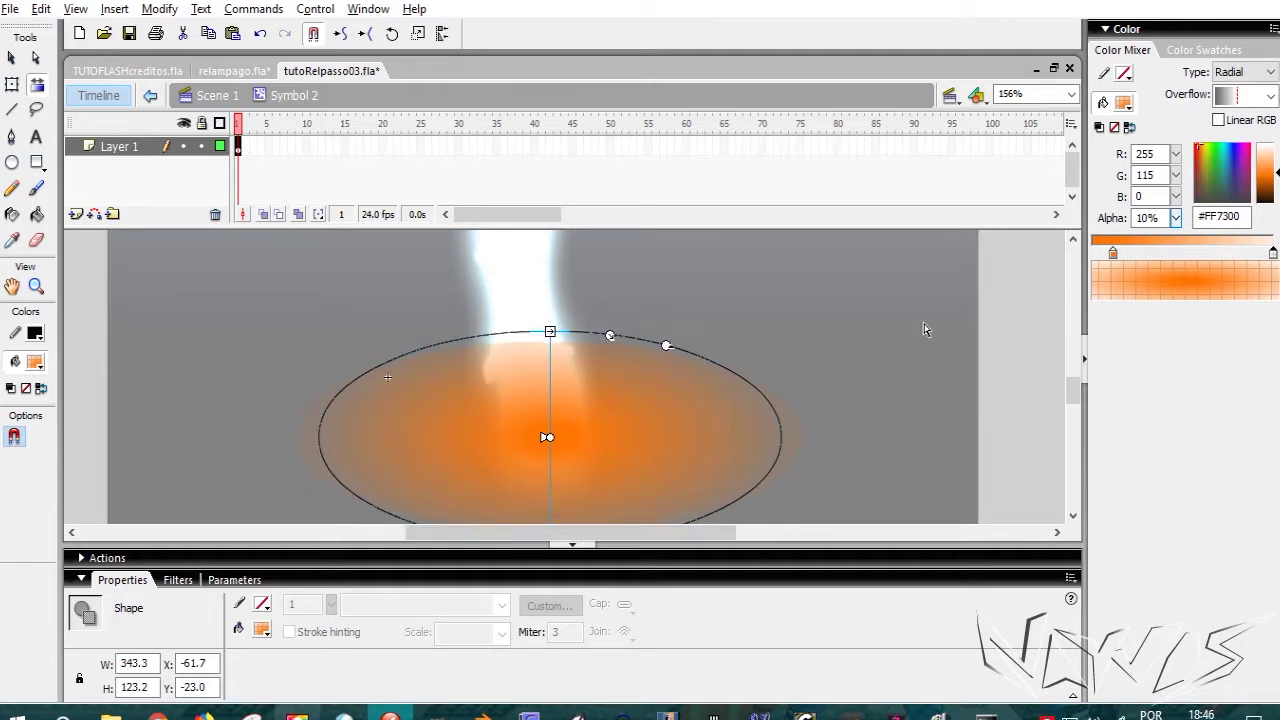
{"action": "left_click_drag", "start_coordinate": [1112, 255], "coordinate": [1091, 257]}
Step: Return to Scene 1, preview the animation as a test movie, and close the preview
{"action": "left_click", "coordinate": [960, 334]}
{"action": "left_click", "coordinate": [684, 412]}
{"action": "left_click", "coordinate": [827, 340]}
{"action": "left_click", "coordinate": [150, 96]}
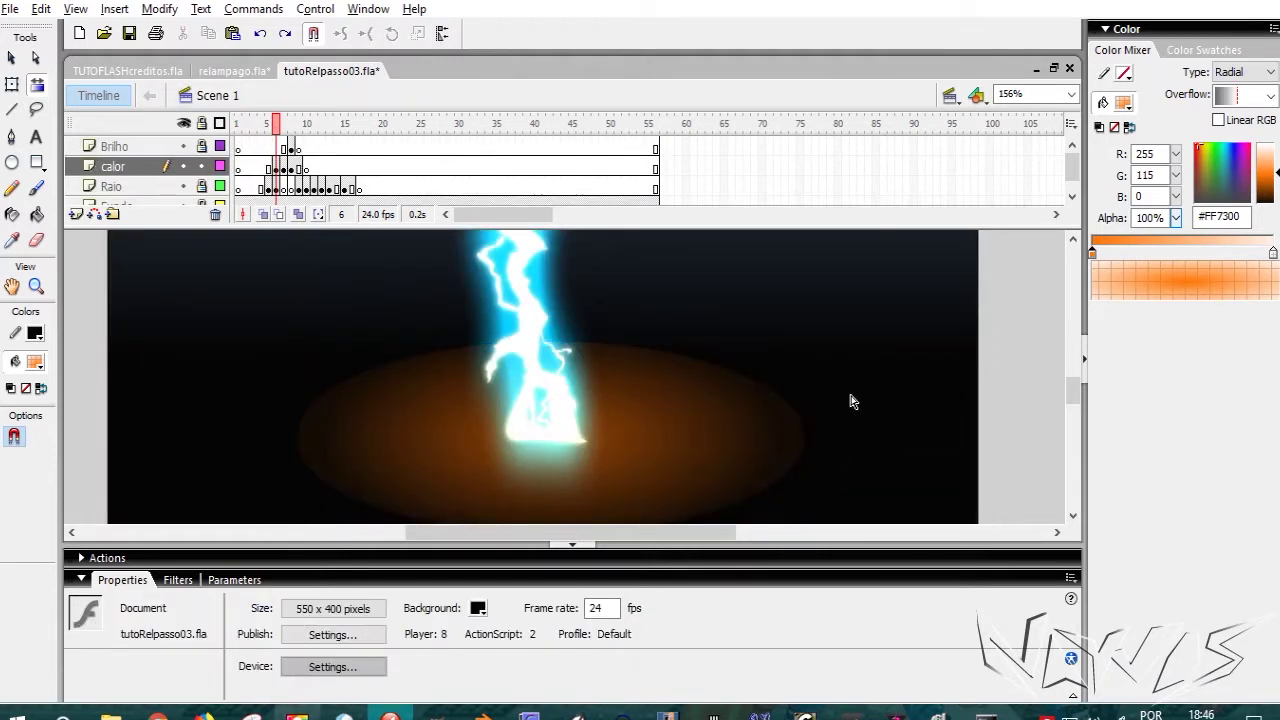
{"action": "key", "text": "ctrl+Return"}
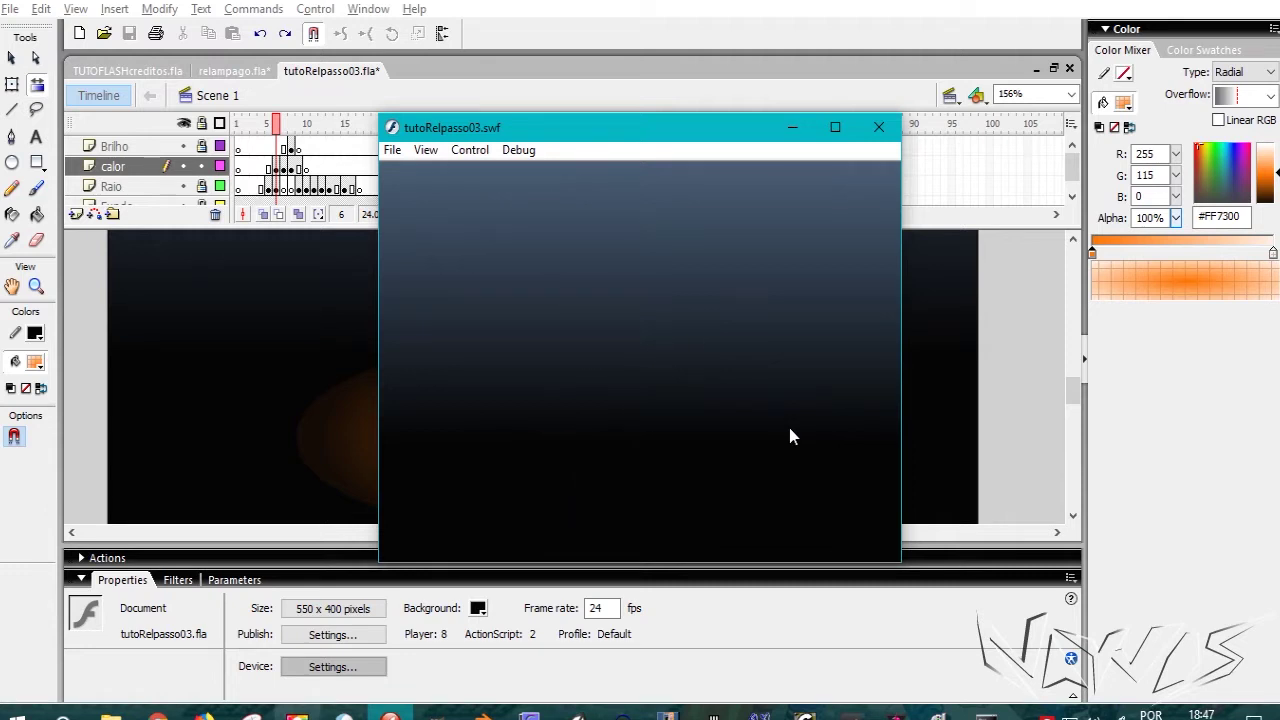
{"action": "left_click", "coordinate": [879, 127]}
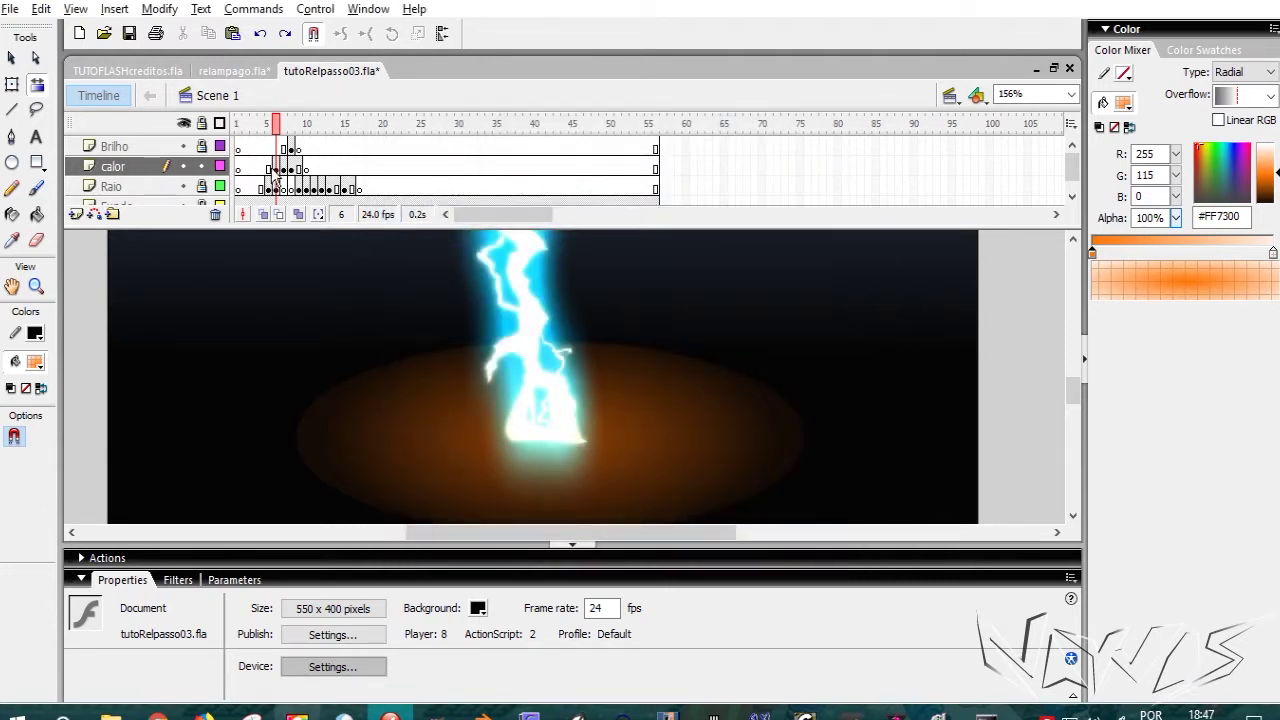
Step: Shrink the orange glow on frame 6 of the calor layer proportionally around the bolt's base
{"action": "left_click", "coordinate": [277, 168]}
{"action": "left_click", "coordinate": [284, 169]}
{"action": "left_click", "coordinate": [276, 169]}
{"action": "key", "text": "q"}
{"action": "left_click_drag", "start_coordinate": [293, 342], "coordinate": [381, 366]}
Step: Enlarge the glow on frame 7 of the calor layer to 497.9 × 178.6 and check frames 8 and 9
{"action": "left_click", "coordinate": [285, 168]}
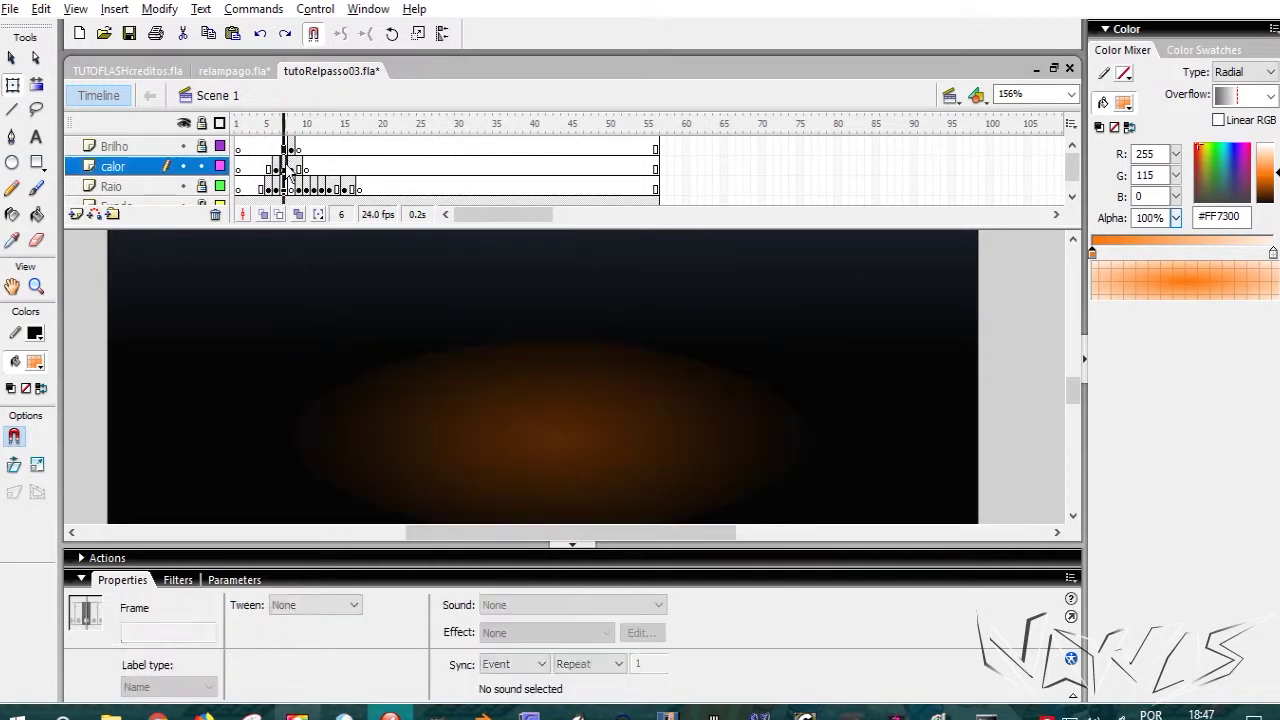
{"action": "left_click_drag", "start_coordinate": [290, 339], "coordinate": [175, 296]}
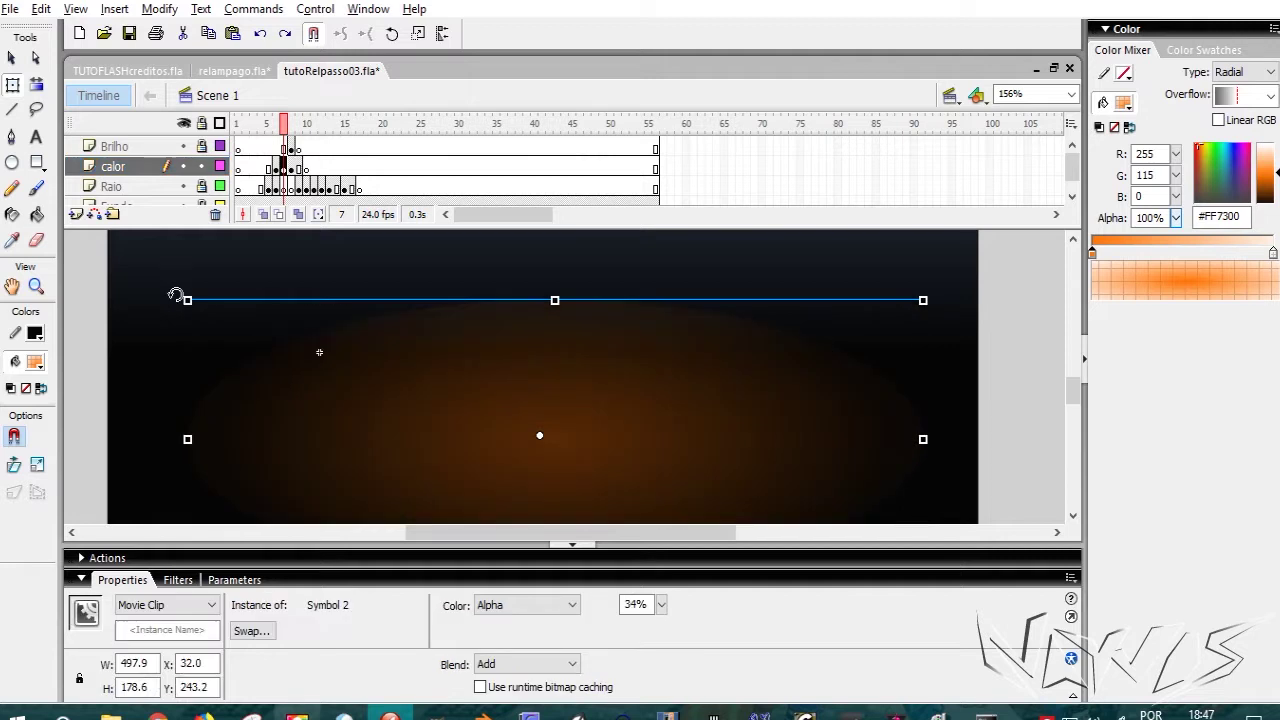
{"action": "left_click", "coordinate": [291, 168]}
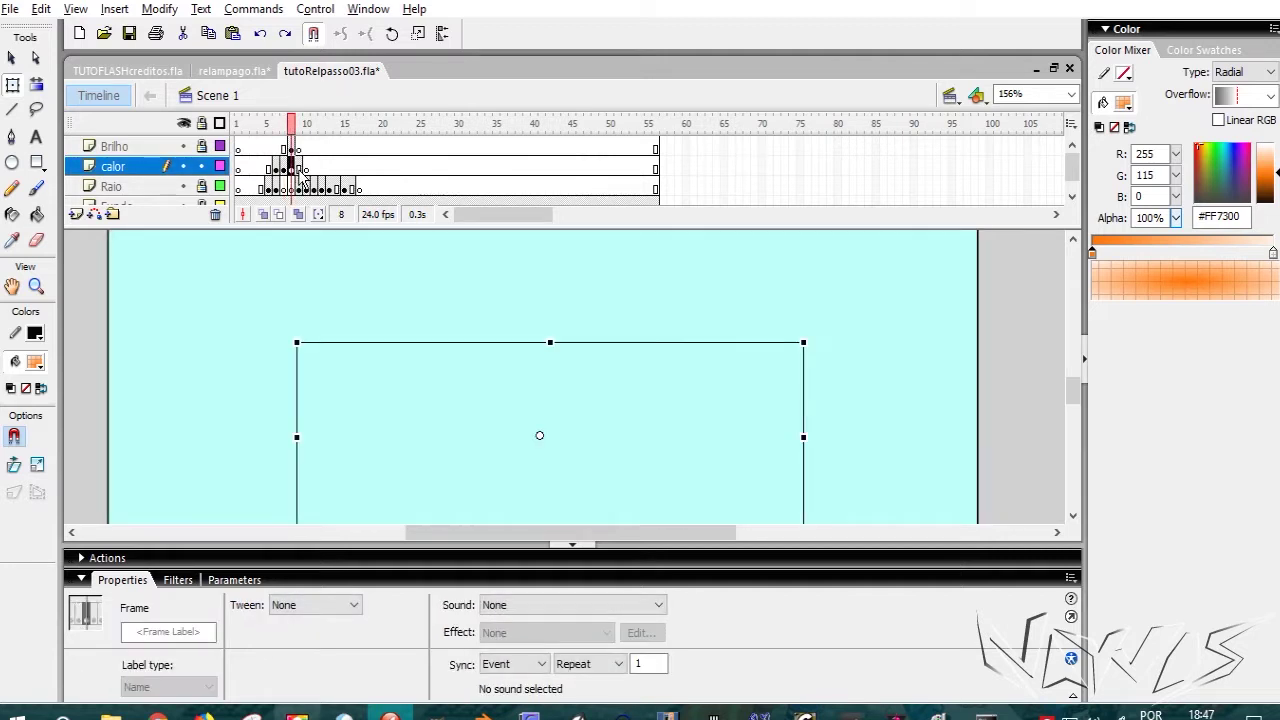
{"action": "left_click", "coordinate": [299, 170]}
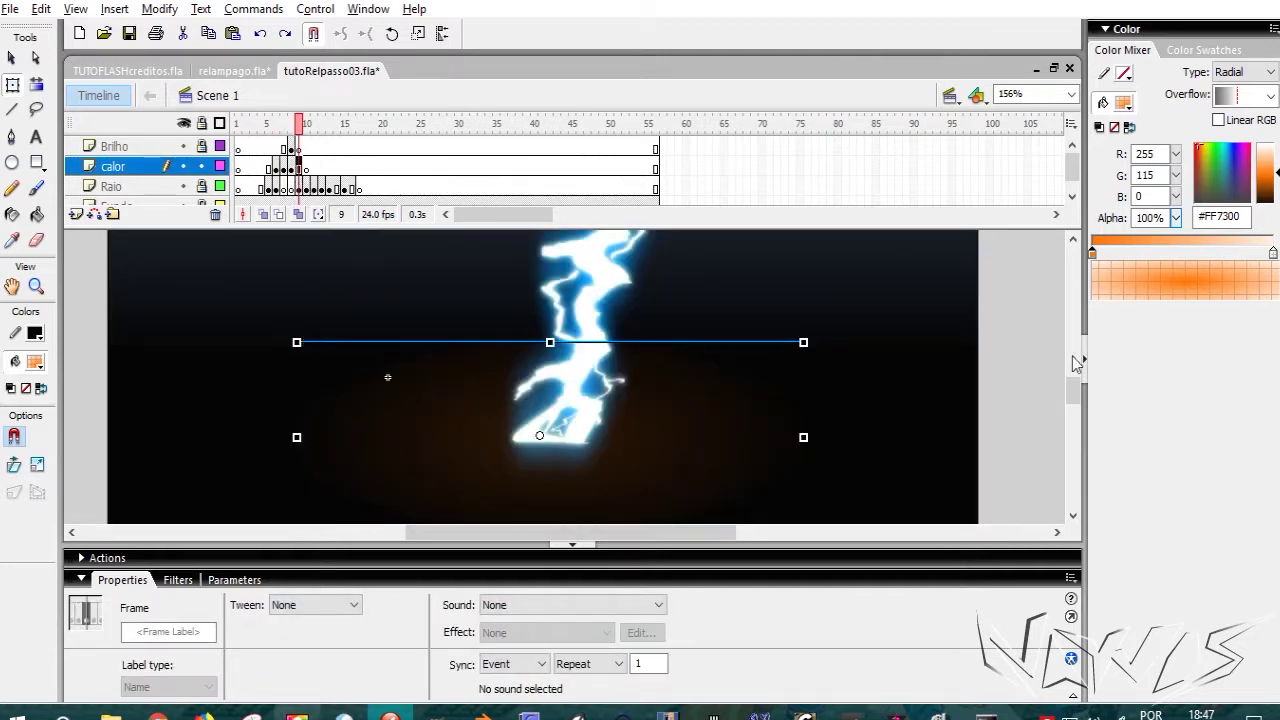
{"action": "left_click", "coordinate": [1016, 356]}
{"action": "key", "text": "ctrl+minus"}
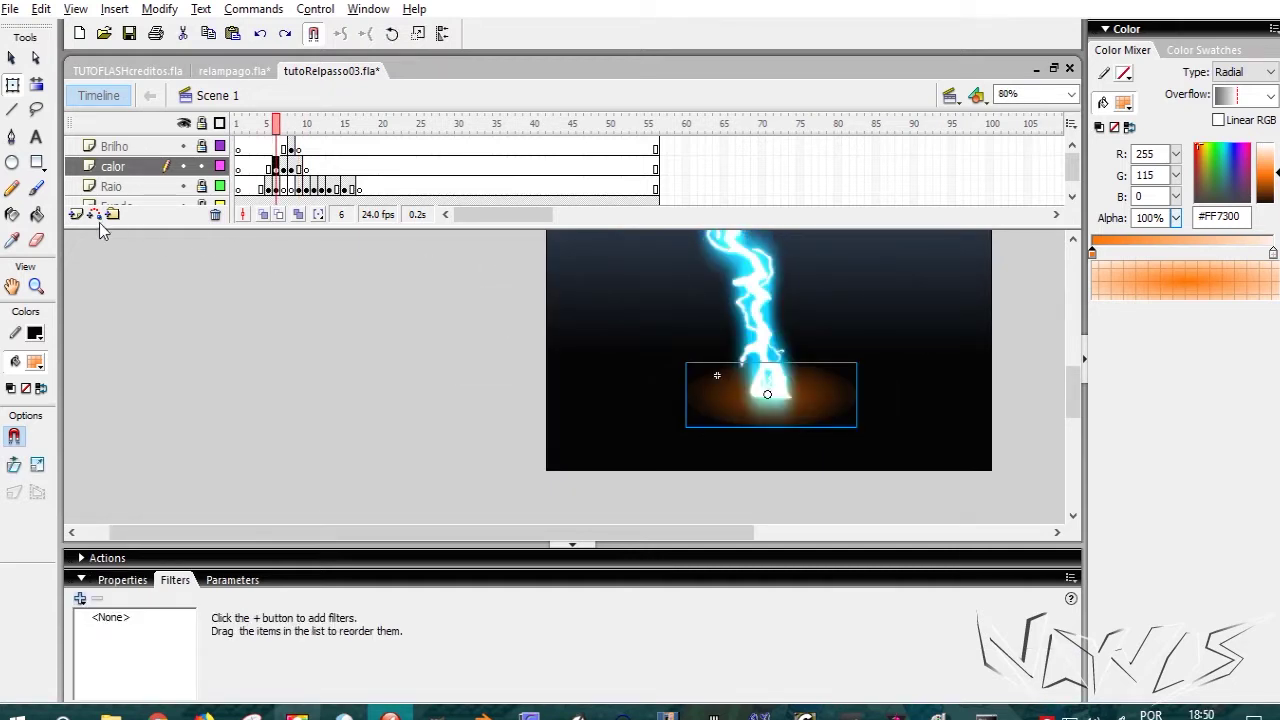
Step: Add a new layer directly below Raio and name it Sombra
{"action": "left_click", "coordinate": [75, 214]}
{"action": "left_click_drag", "start_coordinate": [136, 170], "coordinate": [120, 190]}
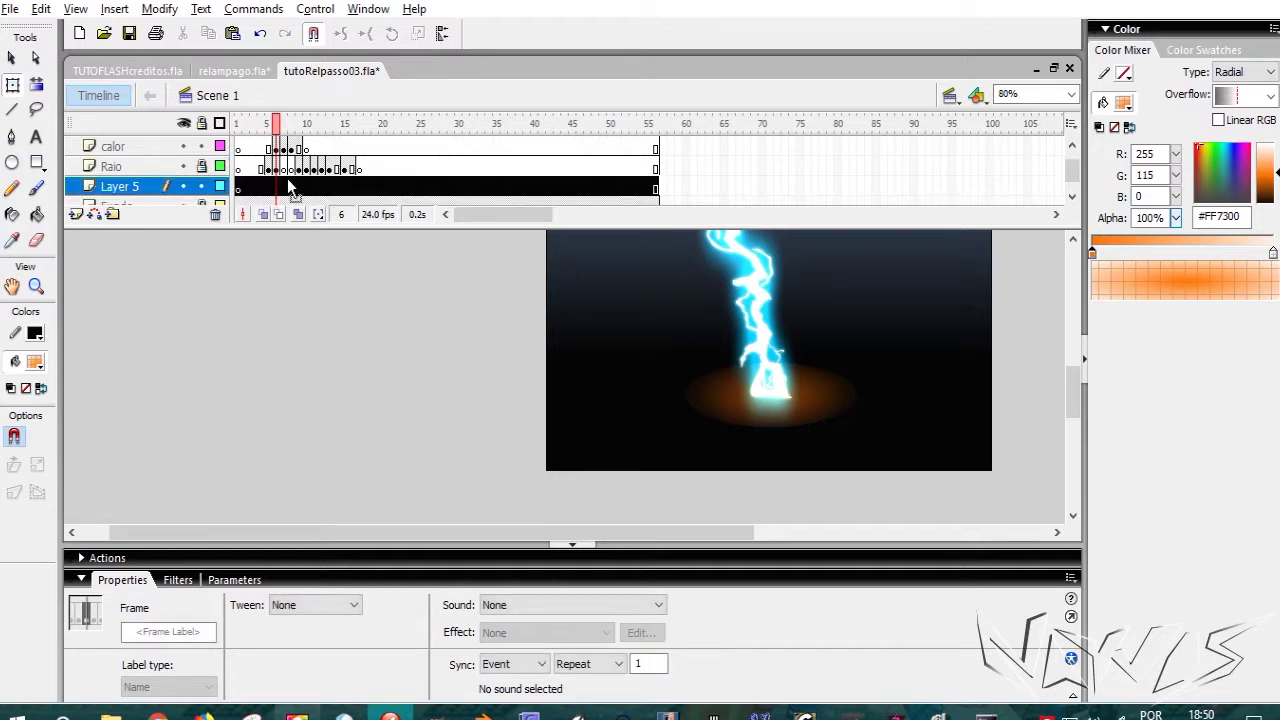
{"action": "double_click", "coordinate": [131, 182]}
{"action": "type", "text": "Sombra"}
{"action": "key", "text": "Return"}
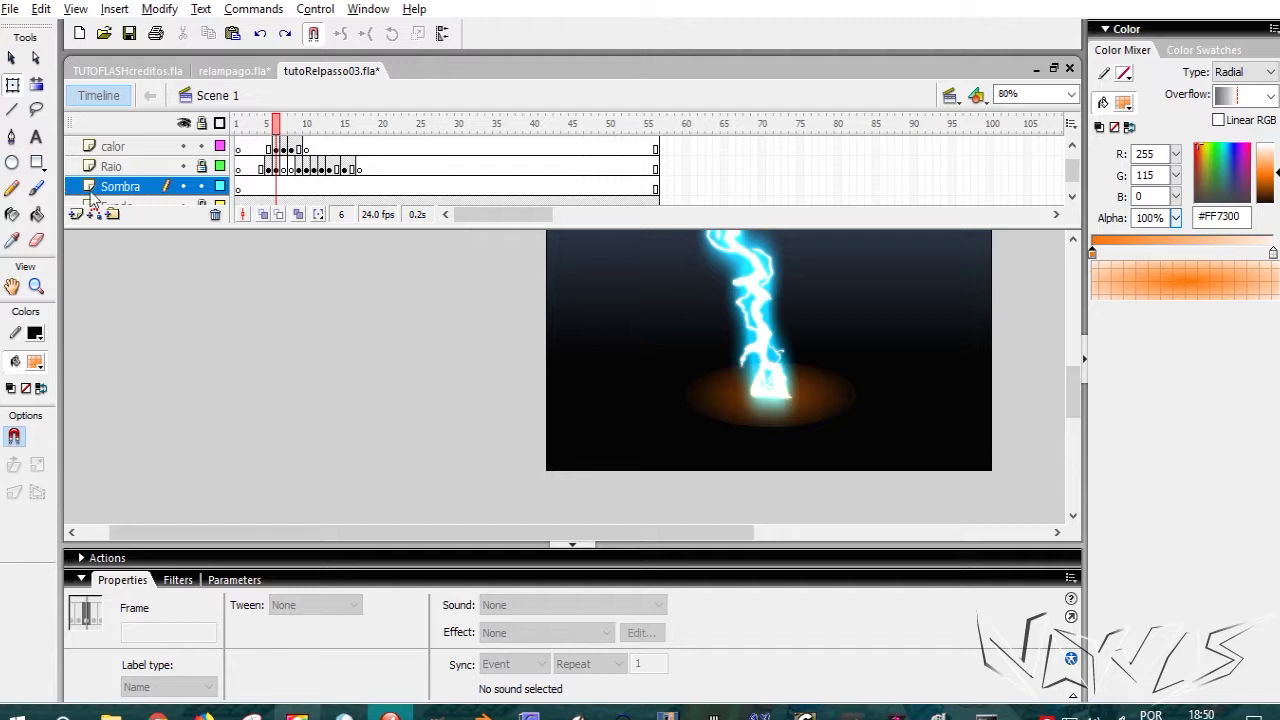
Step: Insert blank keyframes on frames 6 and 7 of the Sombra layer and make frame 6 current
{"action": "left_click", "coordinate": [281, 189]}
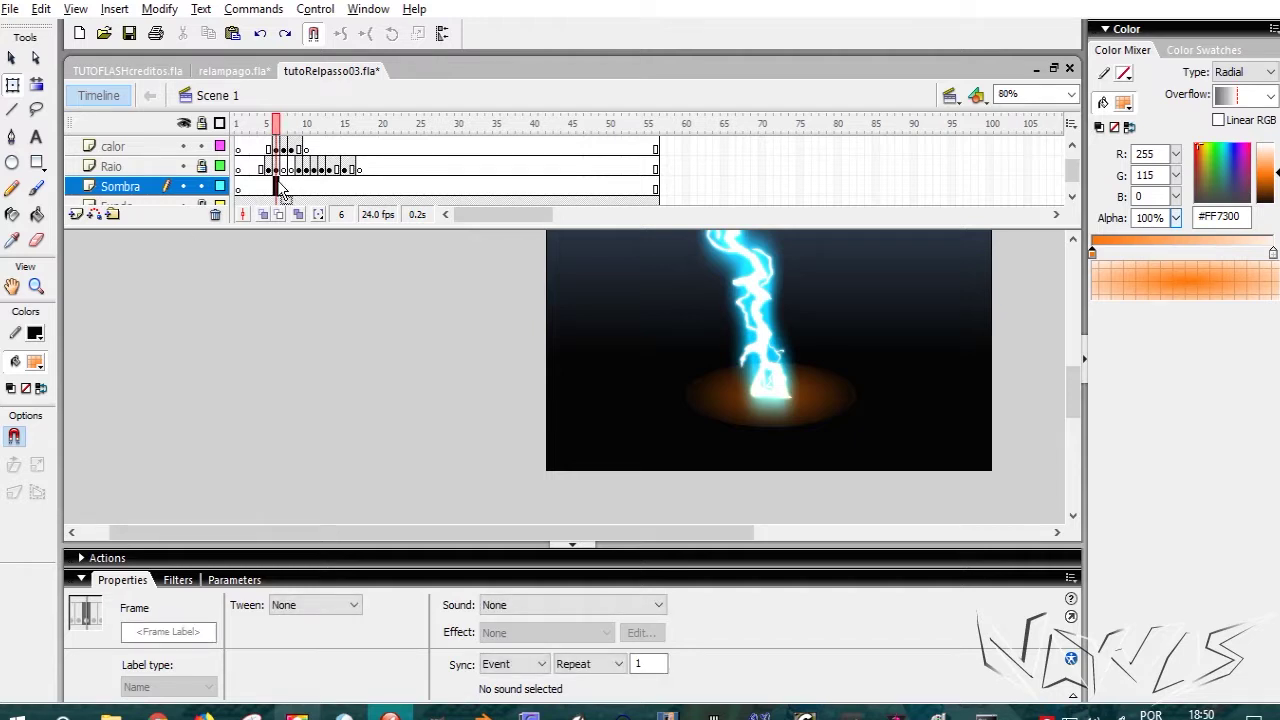
{"action": "left_click", "coordinate": [284, 189]}
{"action": "key", "text": "F7"}
{"action": "left_click", "coordinate": [276, 189]}
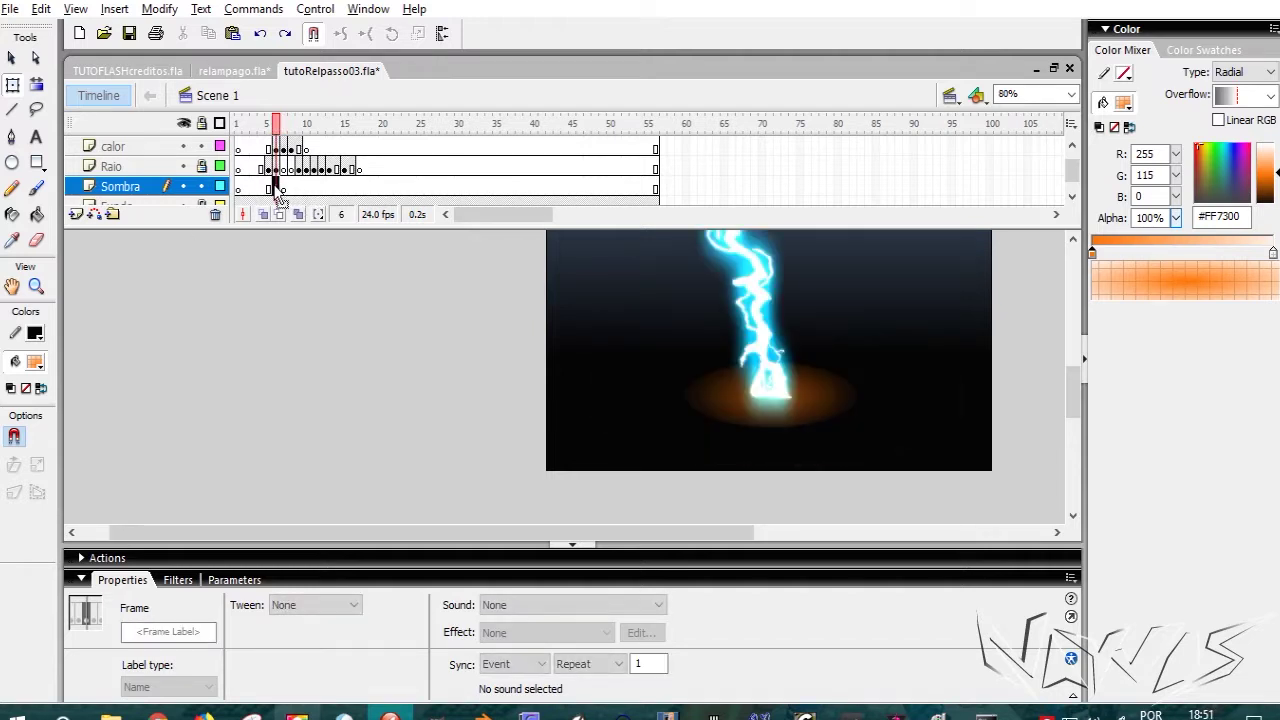
Step: Draw a rectangle about 612 × 483 covering the whole stage on frame 6 of the Sombra layer
{"action": "left_click", "coordinate": [37, 162]}
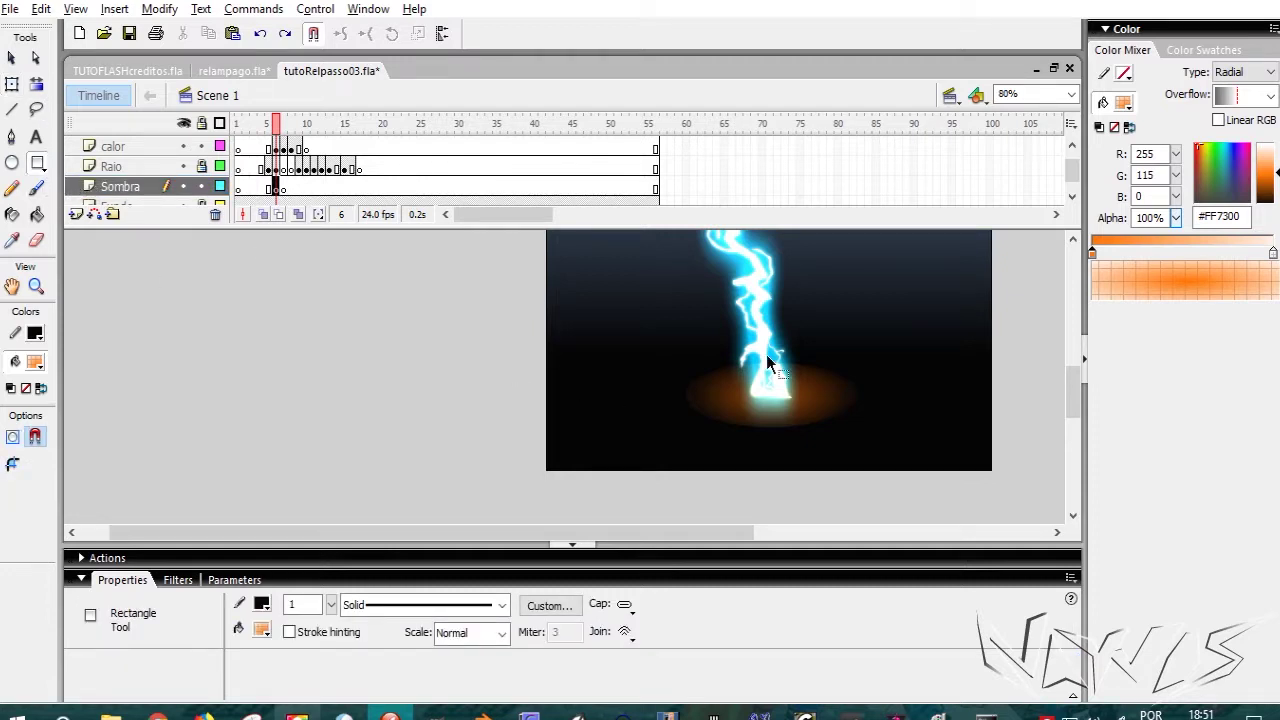
{"action": "scroll", "coordinate": [768, 362], "scroll_direction": "down", "scroll_amount": 2}
{"action": "scroll", "coordinate": [728, 348], "scroll_direction": "up", "scroll_amount": 2}
{"action": "left_click_drag", "start_coordinate": [394, 296], "coordinate": [697, 543]}
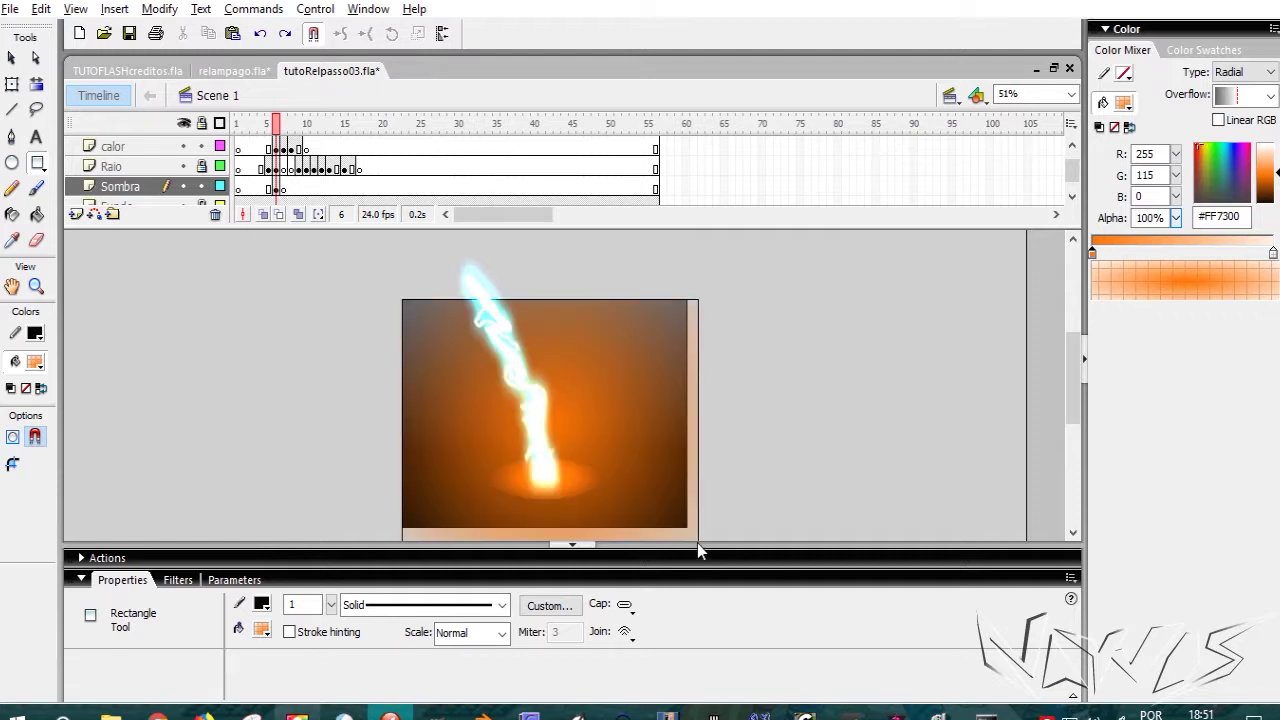
Step: Select the rectangle on the Sombra layer and change its fill to solid black
{"action": "left_click", "coordinate": [12, 58]}
{"action": "left_click", "coordinate": [632, 372]}
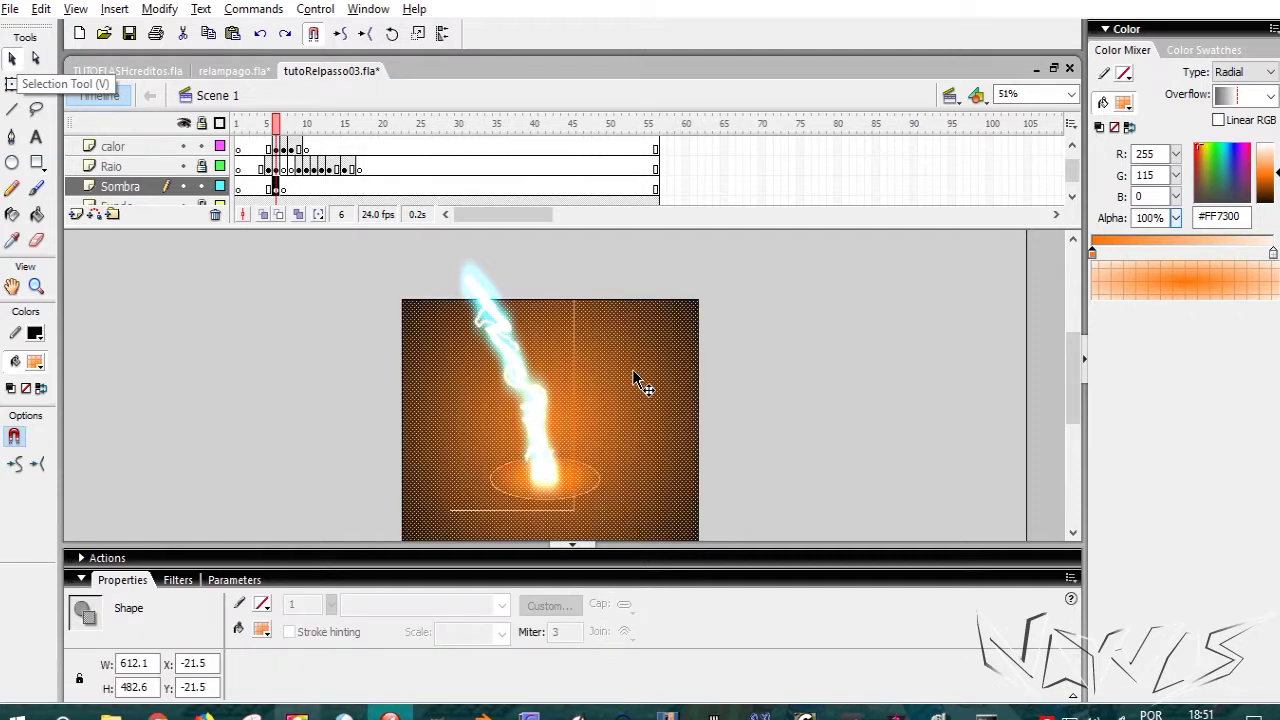
{"action": "left_click", "coordinate": [36, 362]}
{"action": "left_click", "coordinate": [14, 404]}
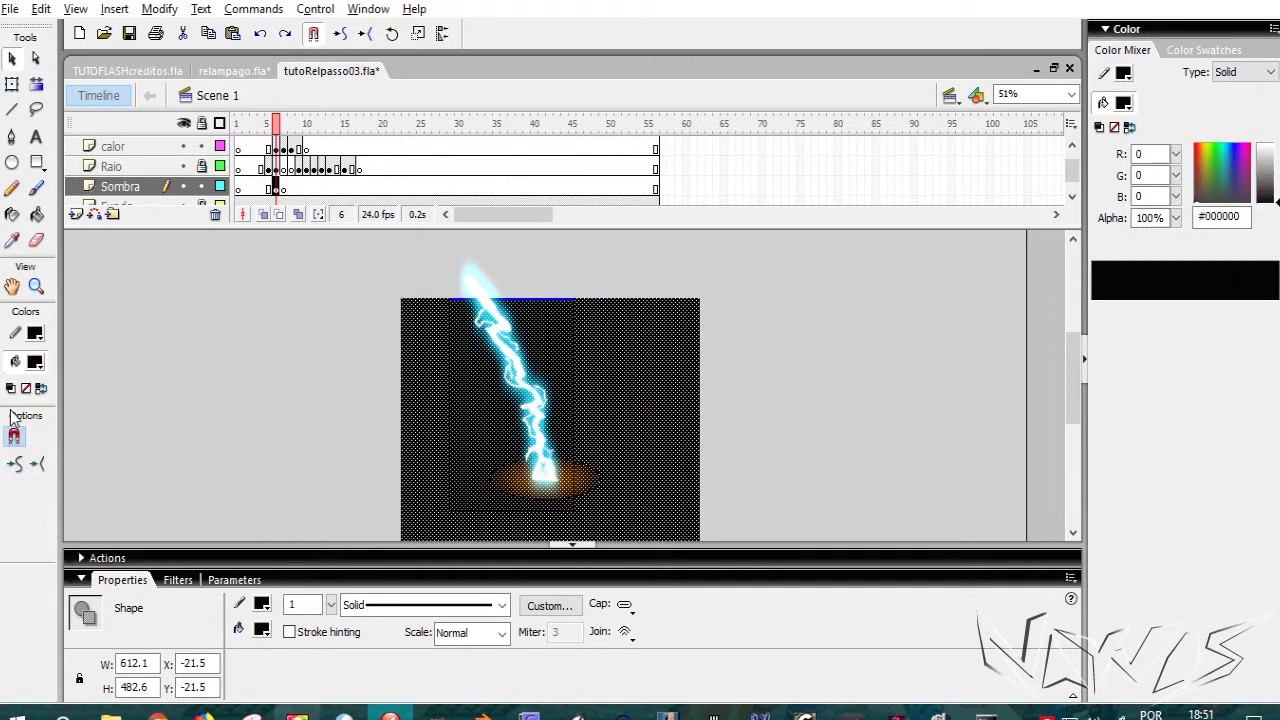
Step: Nudge the black rectangle up and left to X -35.1, Y -29.3 so it is centred over the stage
{"action": "key", "text": "Up"}
{"action": "key", "text": "Up"}
{"action": "key", "text": "Up"}
{"action": "key", "text": "Up"}
{"action": "key", "text": "Up"}
{"action": "key", "text": "Up"}
{"action": "key", "text": "Up"}
{"action": "key", "text": "Up"}
{"action": "key", "text": "Left"}
{"action": "key", "text": "Left"}
{"action": "key", "text": "Left"}
{"action": "key", "text": "Left"}
{"action": "key", "text": "Left"}
{"action": "key", "text": "Left"}
{"action": "key", "text": "Left"}
{"action": "key", "text": "Left"}
{"action": "key", "text": "Left"}
{"action": "key", "text": "Left"}
{"action": "key", "text": "Left"}
{"action": "key", "text": "Left"}
{"action": "key", "text": "Left"}
{"action": "key", "text": "Left"}
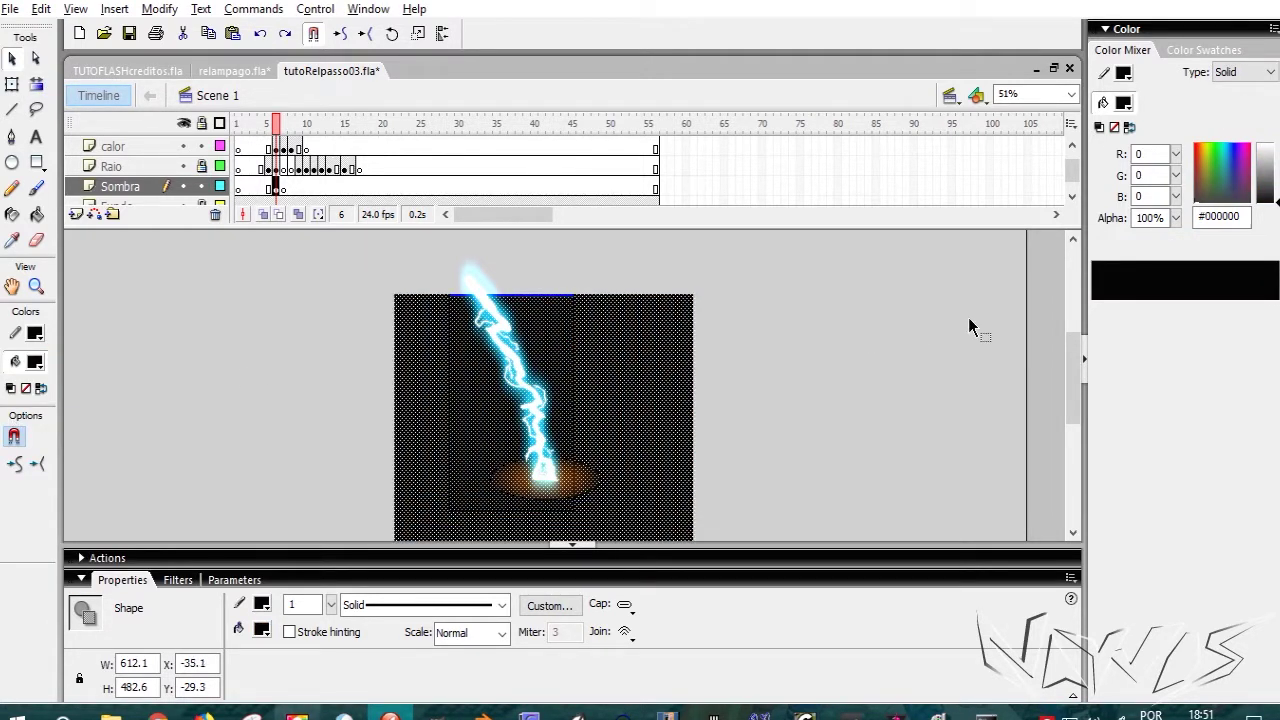
Step: Set the black rectangle's fill alpha to 58% and deselect it
{"action": "left_click", "coordinate": [1156, 218]}
{"action": "type", "text": "58"}
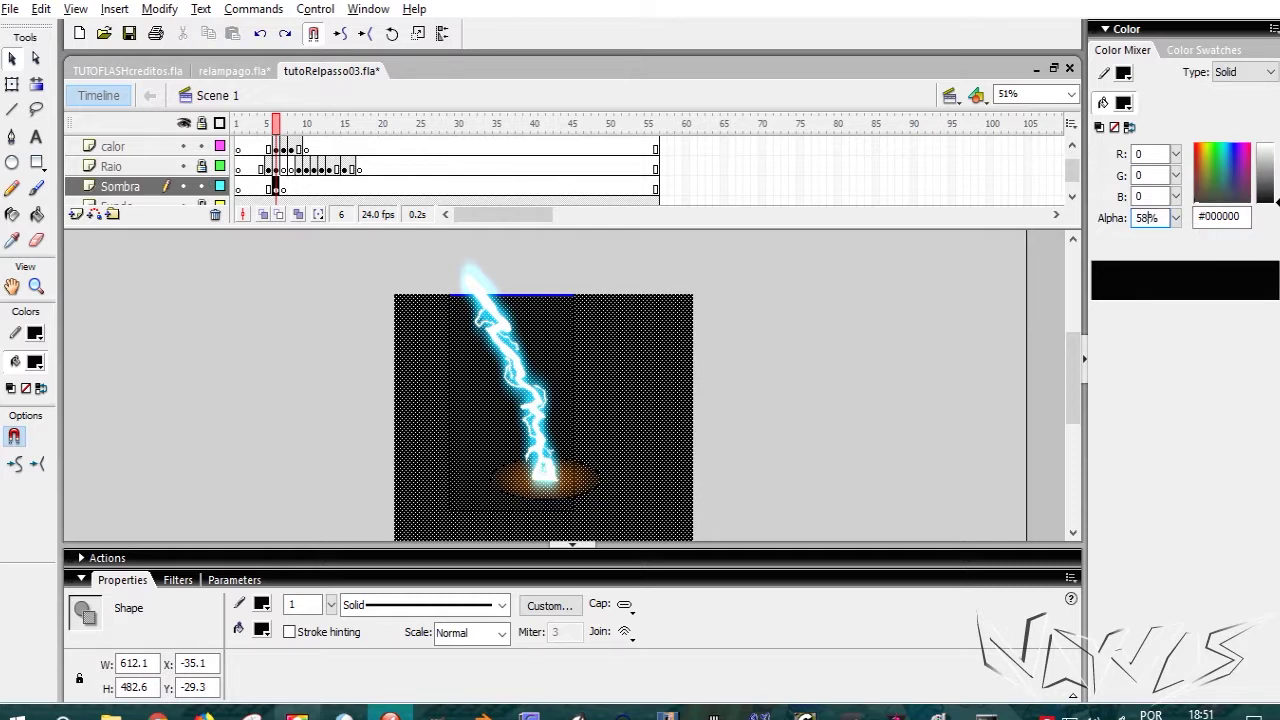
{"action": "key", "text": "Return"}
{"action": "left_click", "coordinate": [810, 430]}
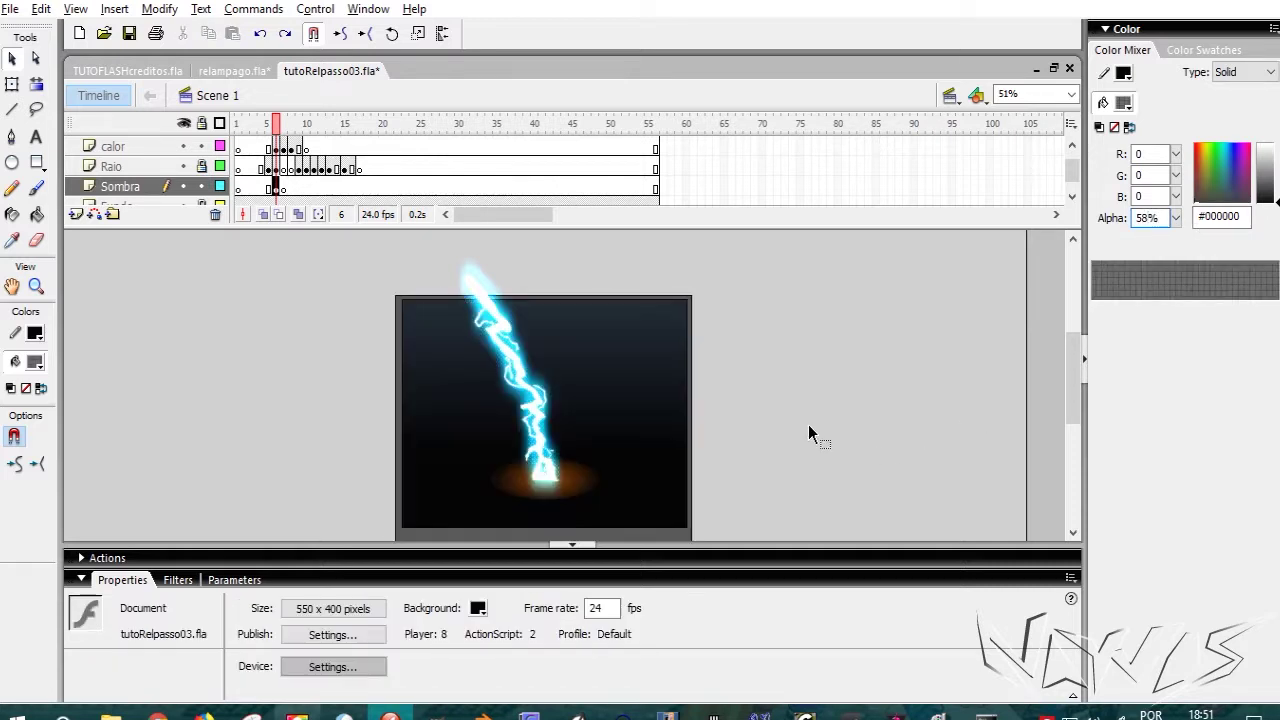
Step: Step back and forth through the frames around frame 6 and on to frame 10 to examine the shadow's effect
{"action": "mouse_move", "coordinate": [272, 125]}
{"action": "left_mouse_down"}
{"action": "mouse_move", "coordinate": [295, 130]}
{"action": "mouse_move", "coordinate": [266, 138]}
{"action": "left_mouse_up"}
{"action": "key", "text": "period"}
{"action": "key", "text": "comma"}
{"action": "key", "text": "period"}
{"action": "key", "text": "comma"}
{"action": "key", "text": "period"}
{"action": "key", "text": "period"}
{"action": "key", "text": "comma"}
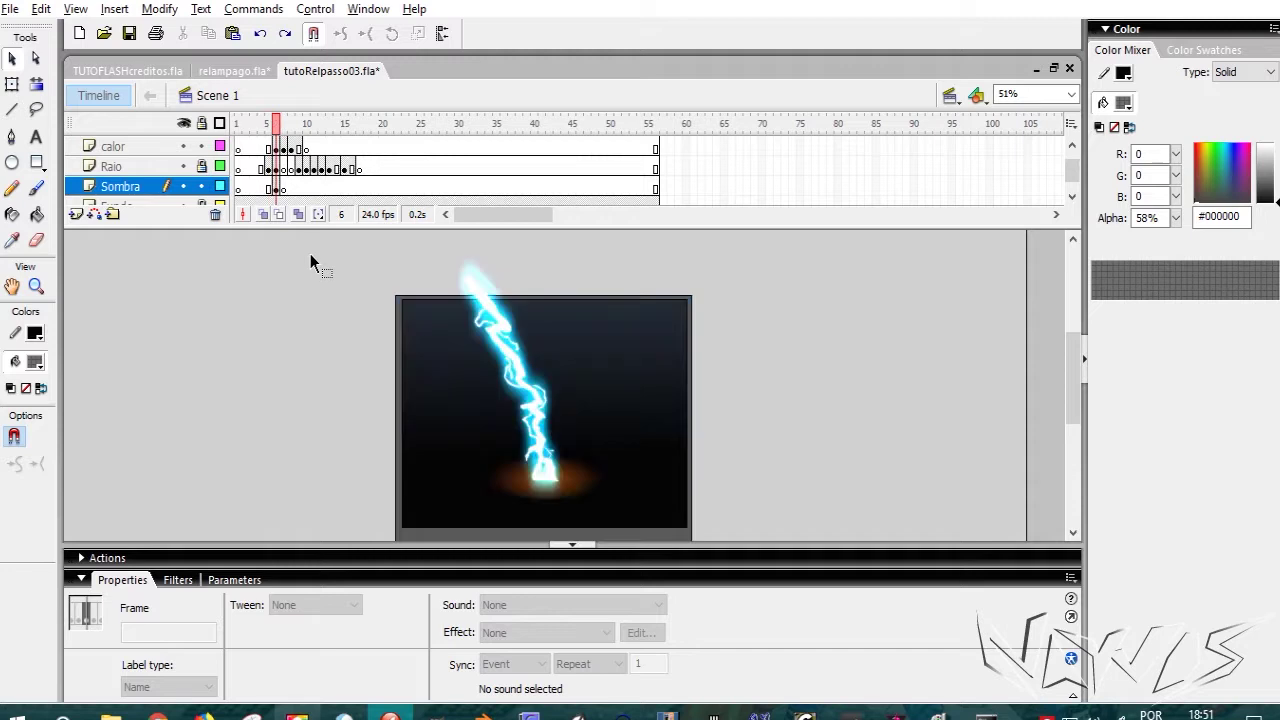
{"action": "key", "text": "period"}
{"action": "key", "text": "period"}
{"action": "key", "text": "period"}
{"action": "key", "text": "period"}
{"action": "key", "text": "period"}
{"action": "key", "text": "period"}
{"action": "key", "text": "period"}
{"action": "key", "text": "period"}
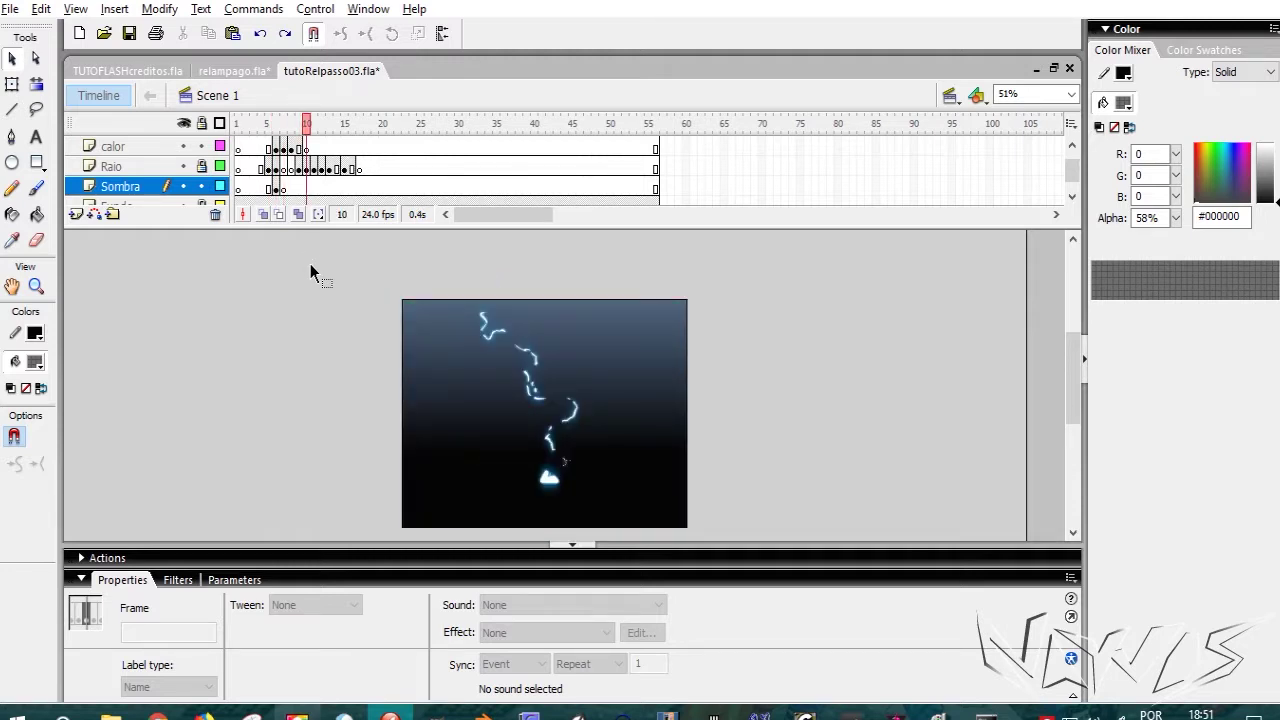
Step: Preview the lightning with its shadow frame as a test movie and close the preview
{"action": "left_click", "coordinate": [295, 347]}
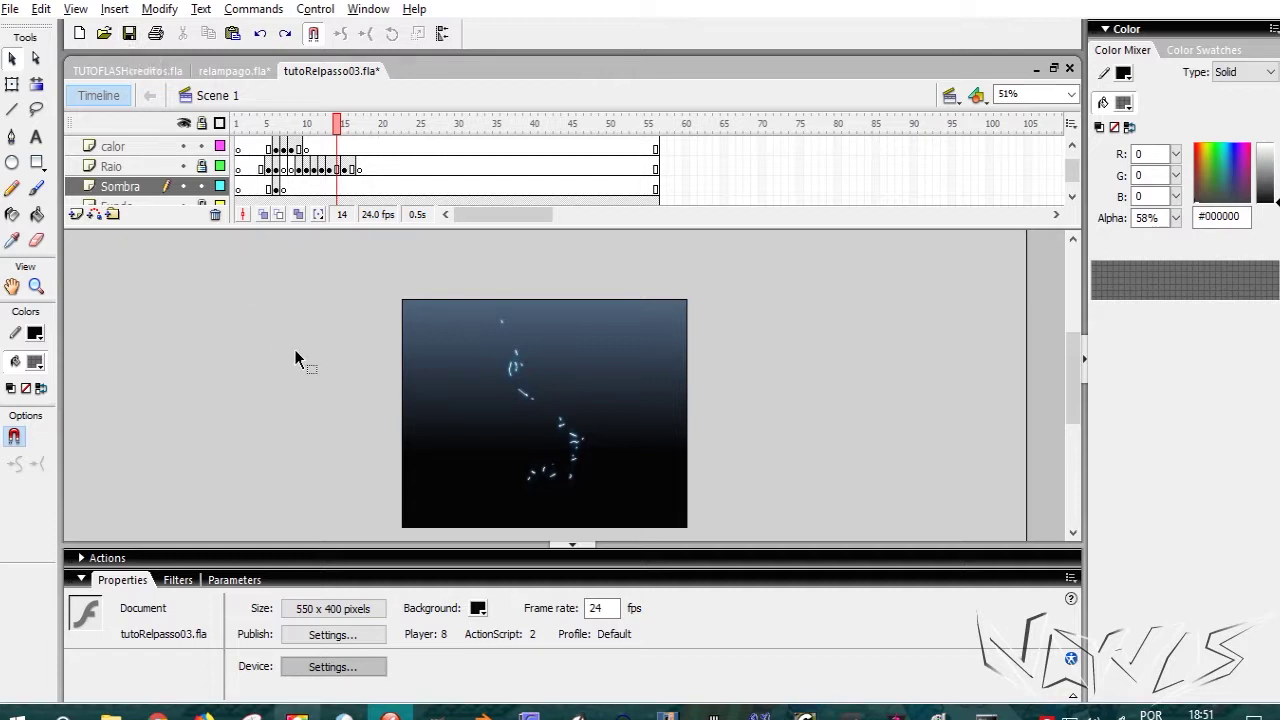
{"action": "key", "text": "ctrl+Return"}
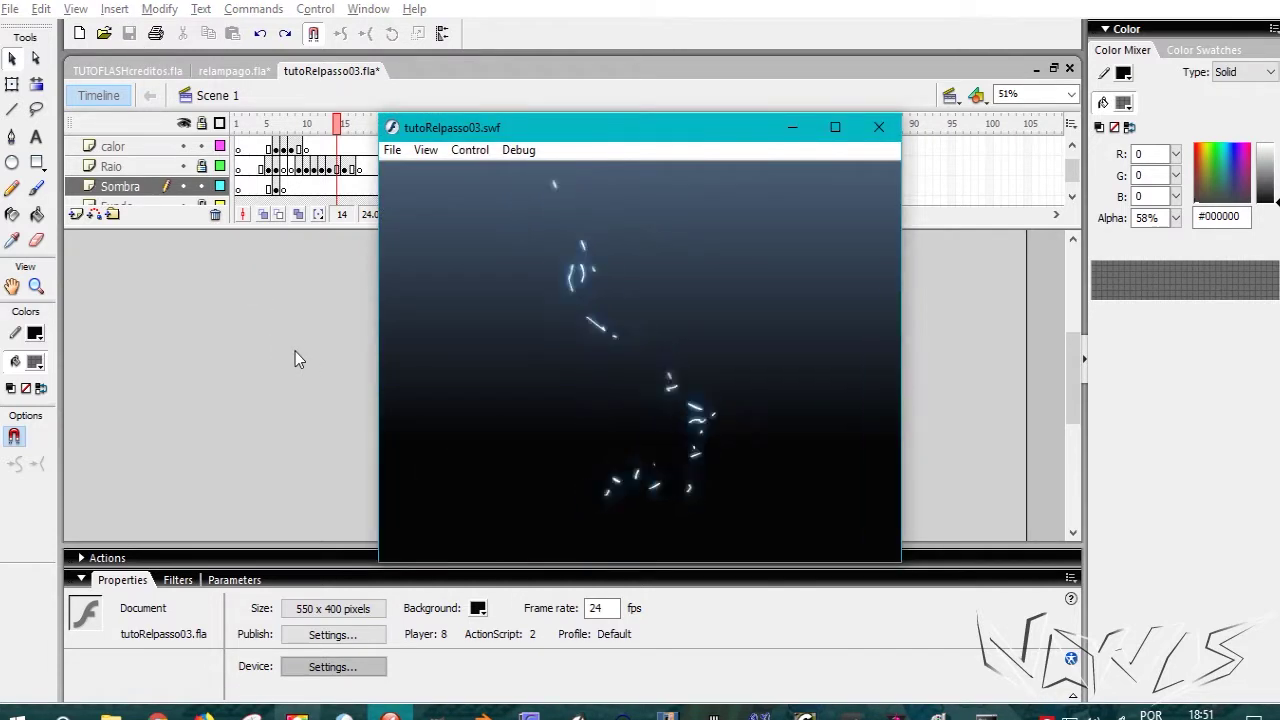
{"action": "left_click", "coordinate": [878, 127]}
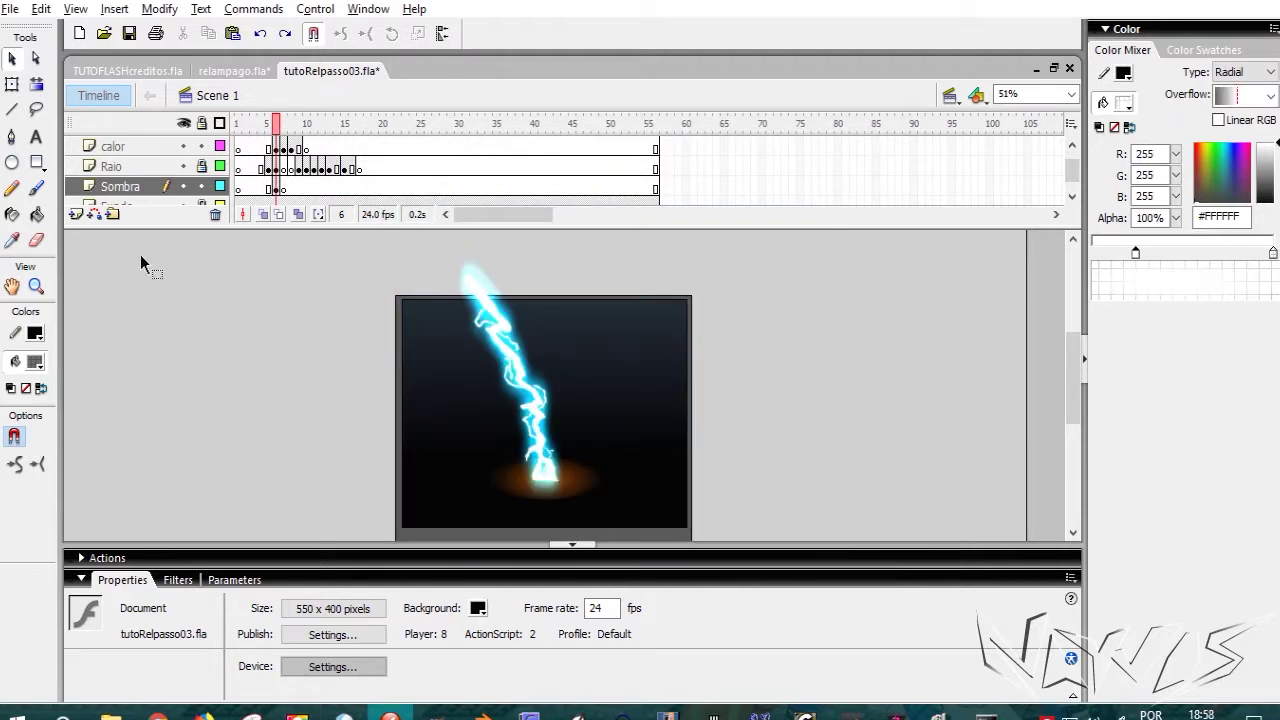
Step: Add a layer named Impacto between Raio and Sombra and insert a blank keyframe on its frame 6
{"action": "left_click", "coordinate": [75, 215]}
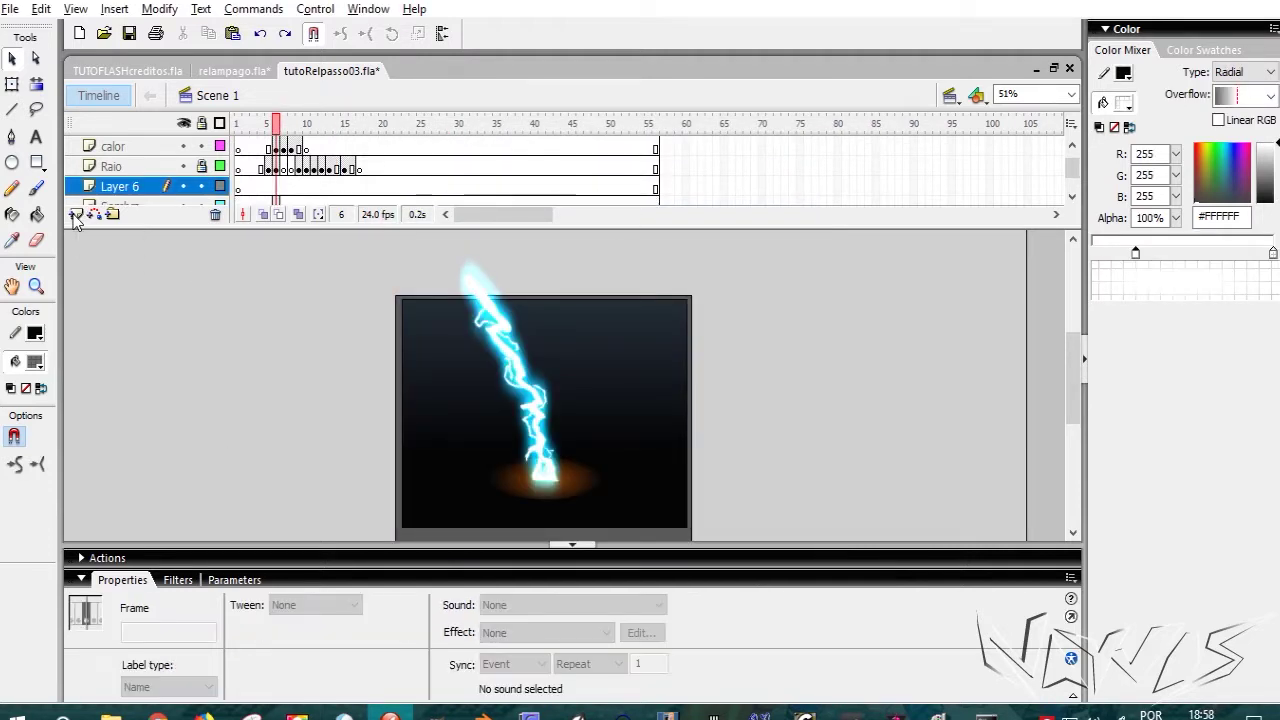
{"action": "double_click", "coordinate": [120, 188]}
{"action": "type", "text": "l"}
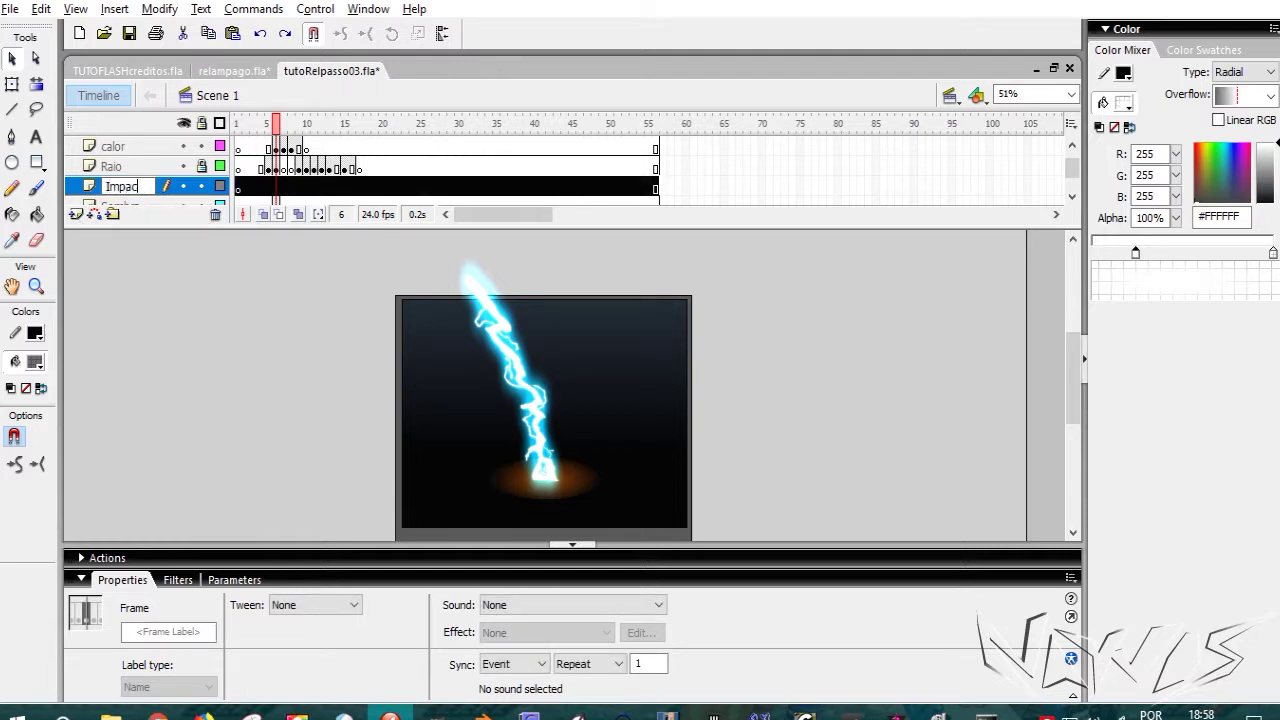
{"action": "type", "text": "mpacto"}
{"action": "key", "text": "Return"}
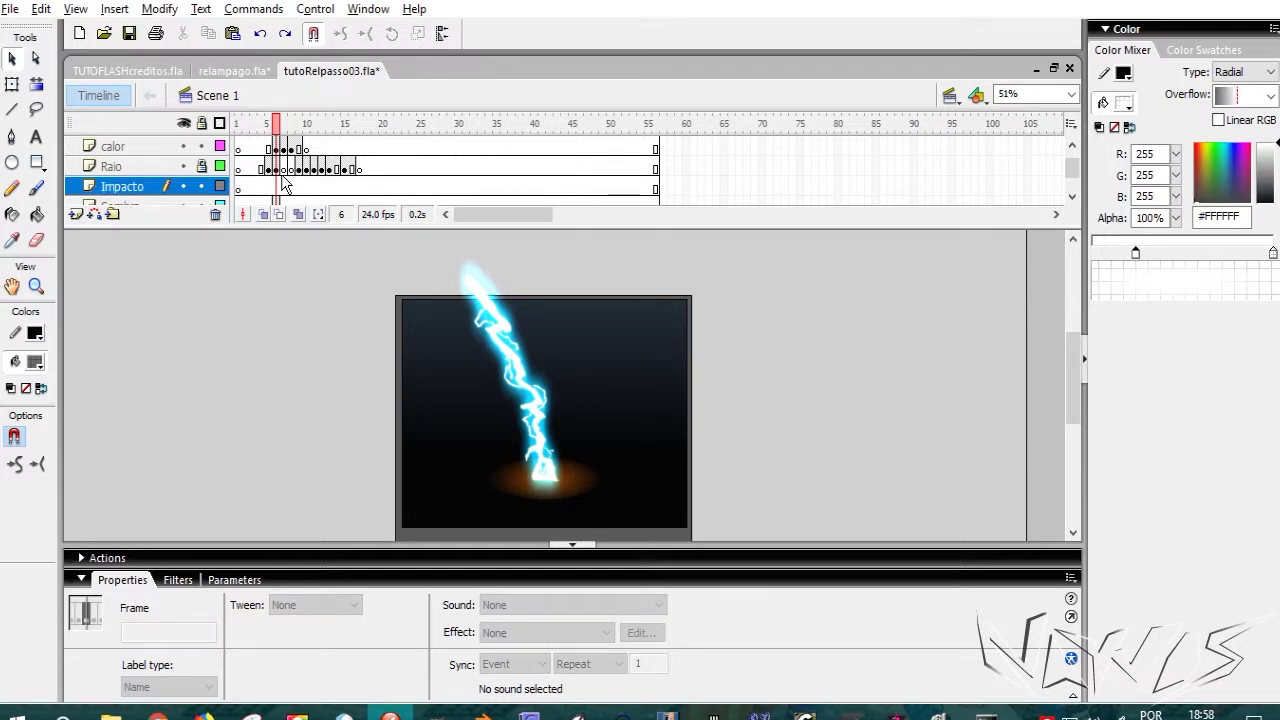
{"action": "left_click", "coordinate": [276, 189]}
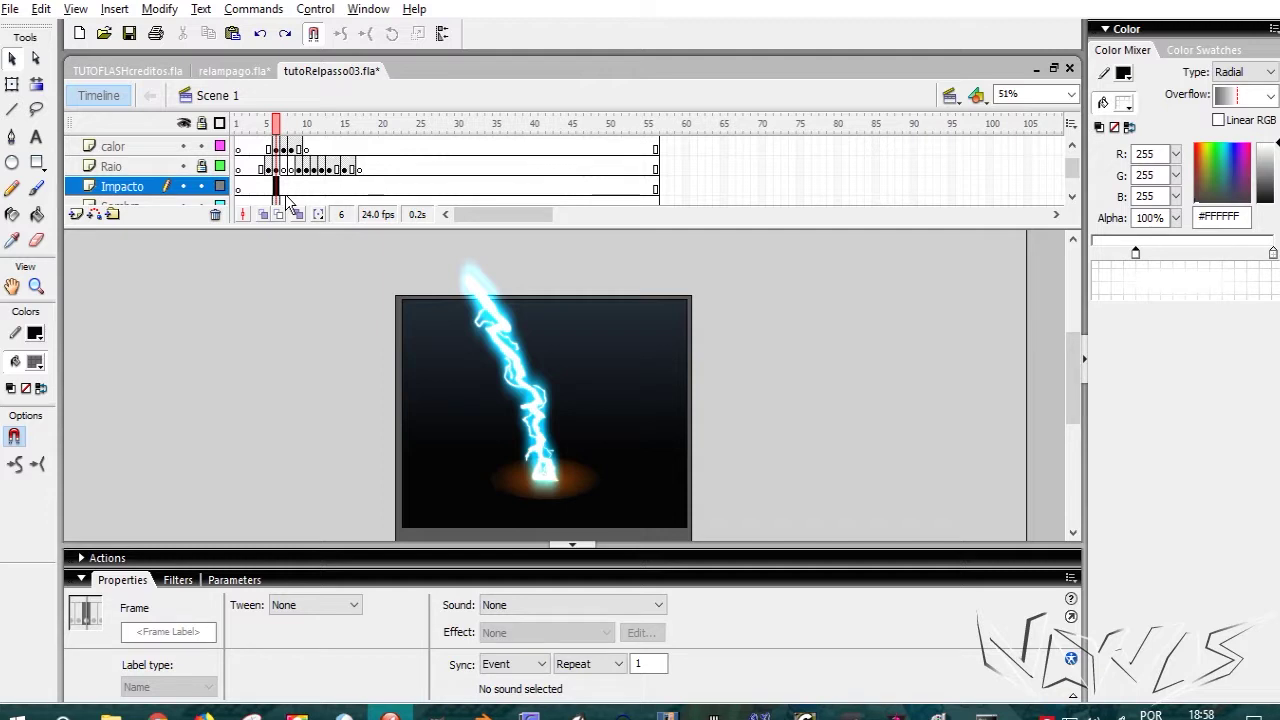
{"action": "left_click", "coordinate": [340, 420]}
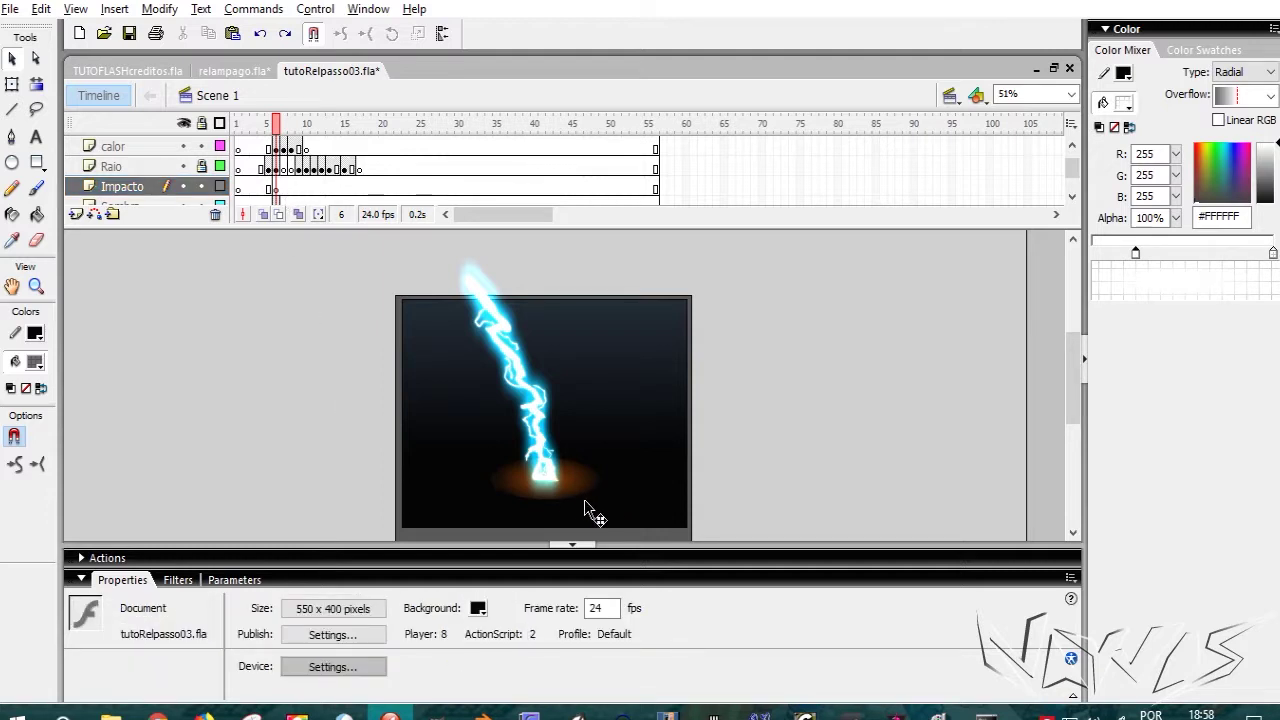
Step: Draw a flat, solid white oval about 221 by 20 px at the foot of the lightning on frame 6 of Impacto
{"action": "scroll", "coordinate": [563, 500], "scroll_direction": "up", "scroll_amount": 1}
{"action": "scroll", "coordinate": [563, 490], "scroll_direction": "up", "scroll_amount": 3}
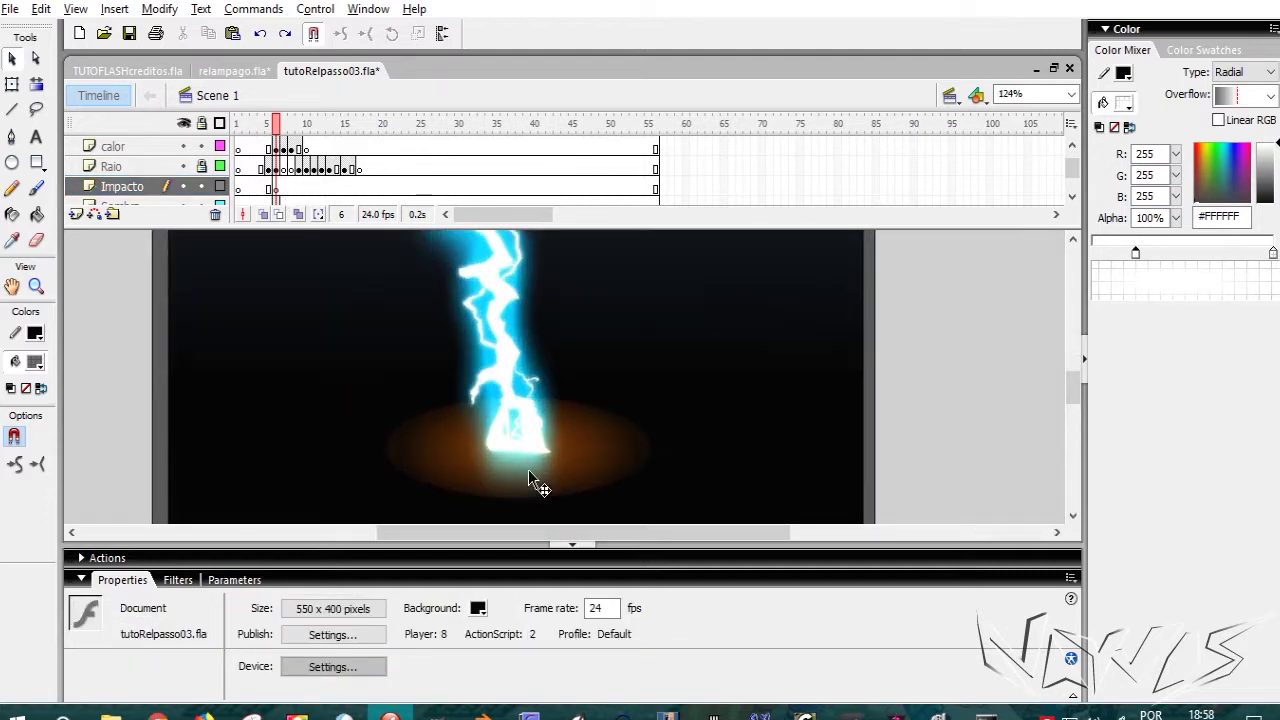
{"action": "scroll", "coordinate": [535, 486], "scroll_direction": "down", "scroll_amount": 2}
{"action": "left_click", "coordinate": [12, 163]}
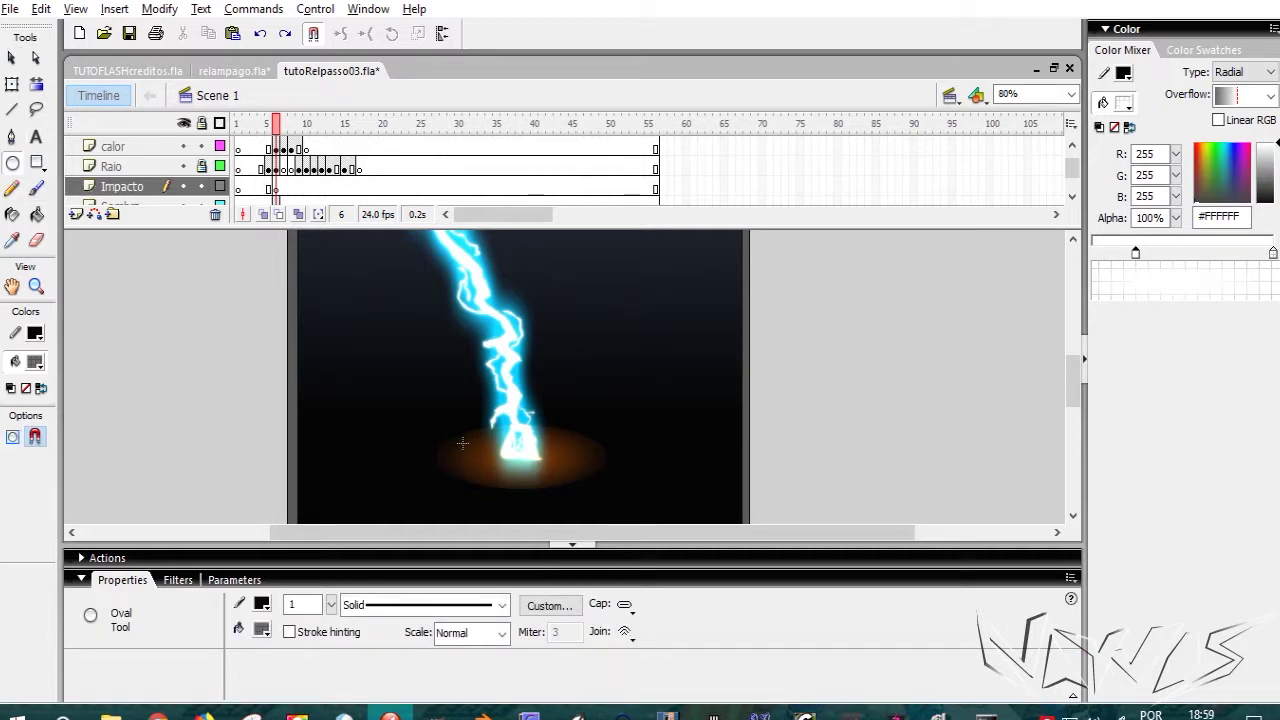
{"action": "left_click_drag", "start_coordinate": [452, 440], "coordinate": [585, 458]}
{"action": "left_click", "coordinate": [276, 190]}
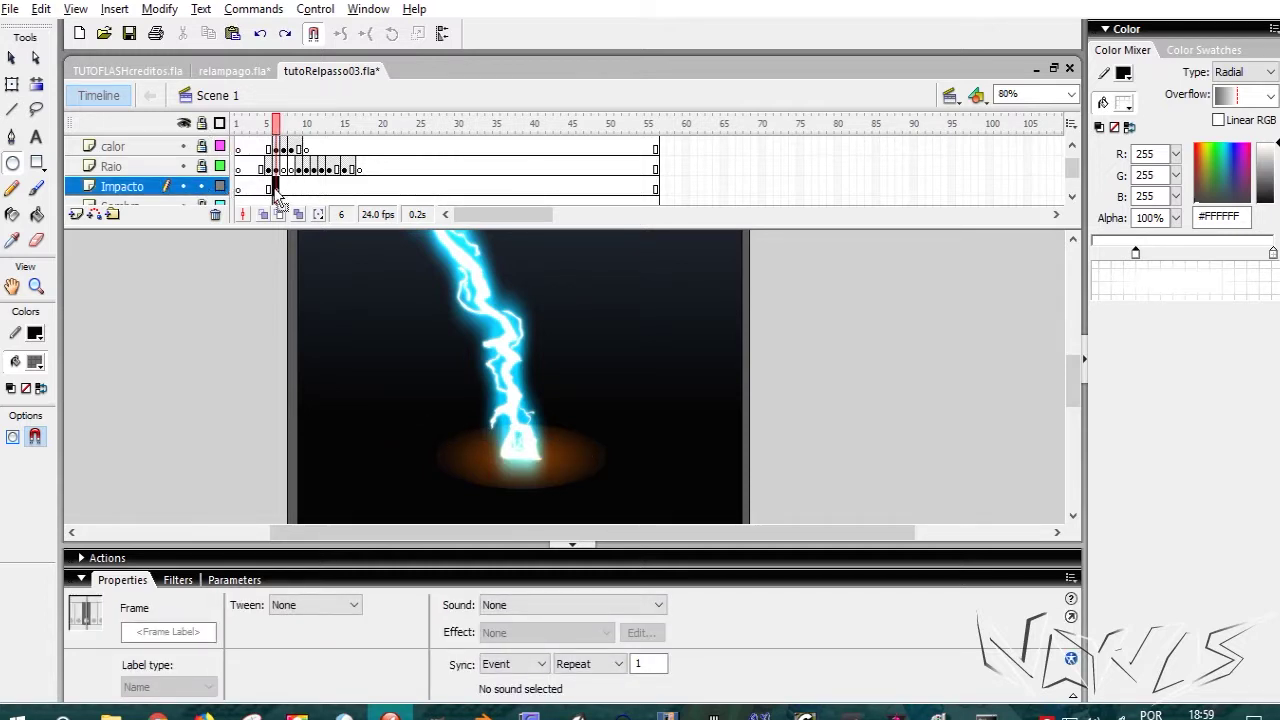
{"action": "left_click", "coordinate": [36, 363]}
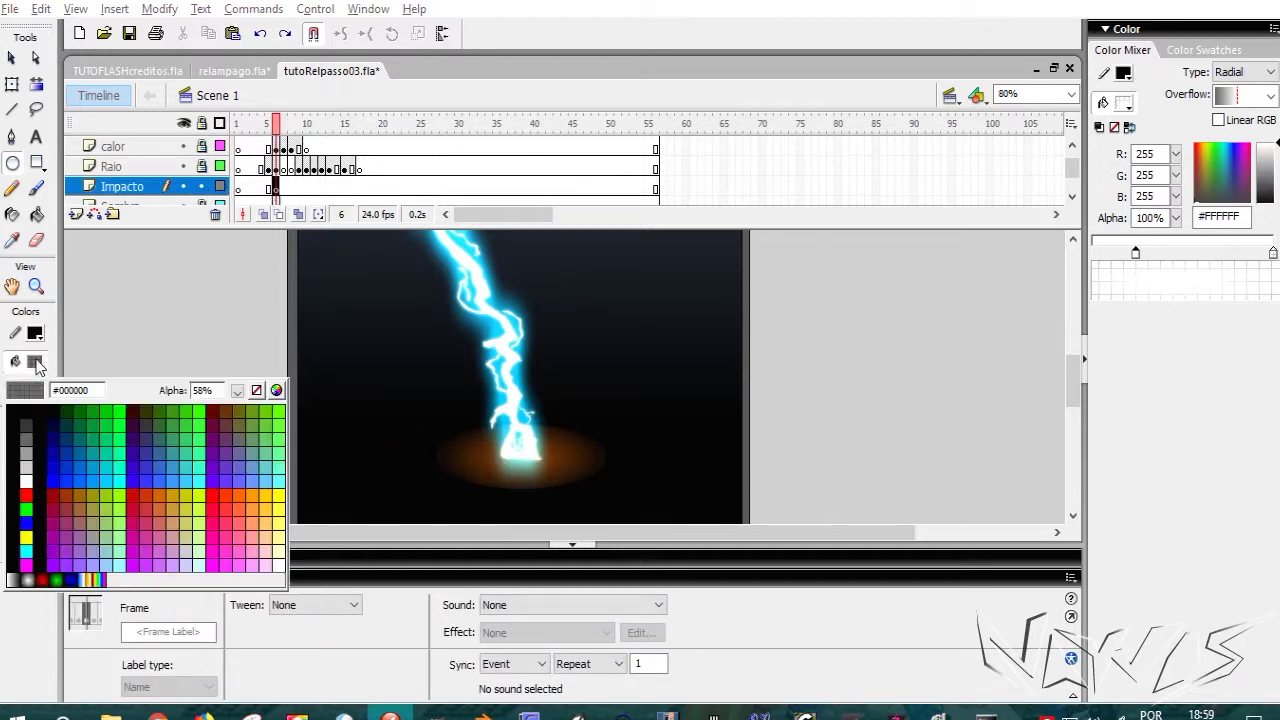
{"action": "left_click", "coordinate": [26, 481]}
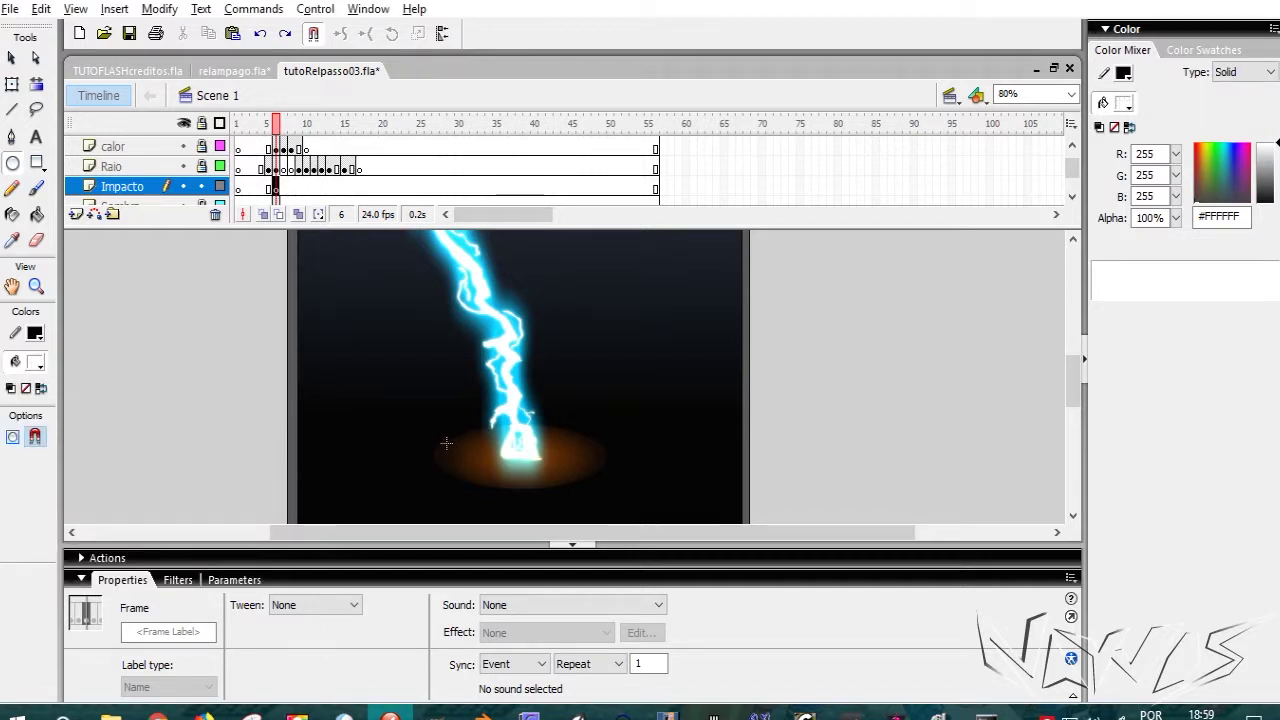
{"action": "left_click_drag", "start_coordinate": [446, 443], "coordinate": [607, 457]}
Step: Select the whole oval with its outline and move it straight down to about Y 333, just beneath the bolt's base
{"action": "key", "text": "v"}
{"action": "left_click", "coordinate": [561, 447]}
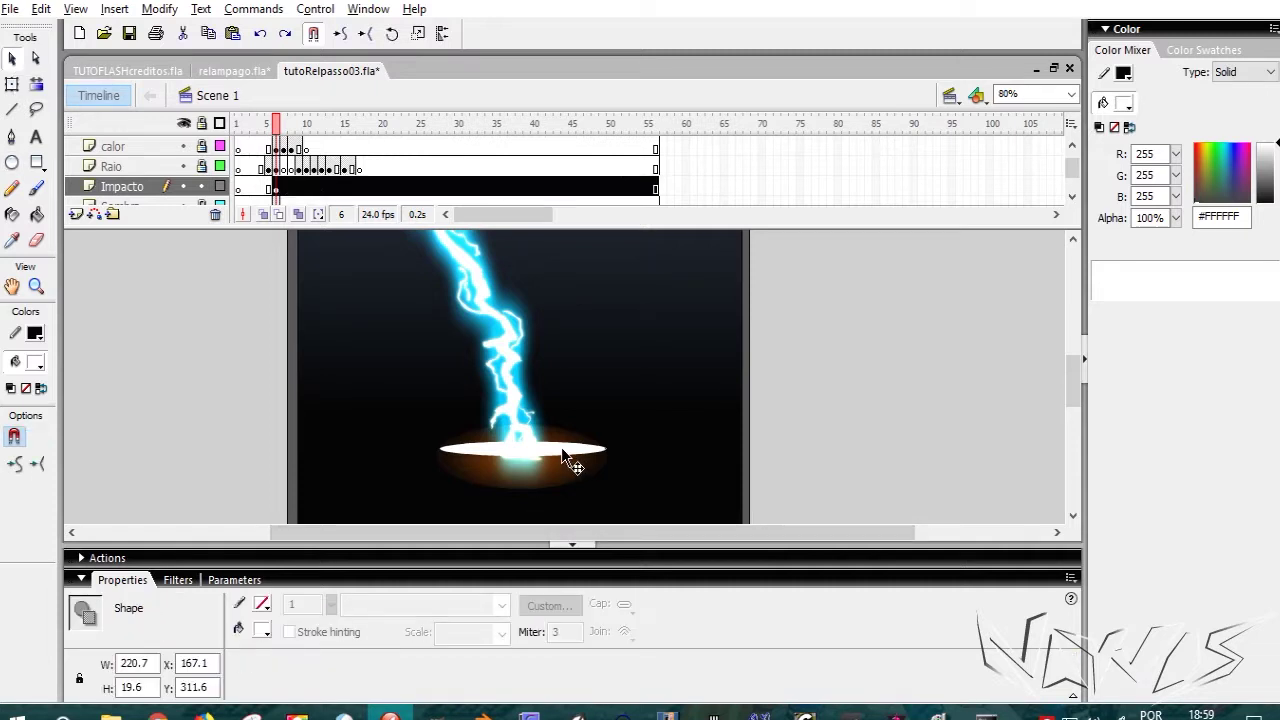
{"action": "left_click", "coordinate": [277, 188]}
{"action": "left_click", "coordinate": [561, 446]}
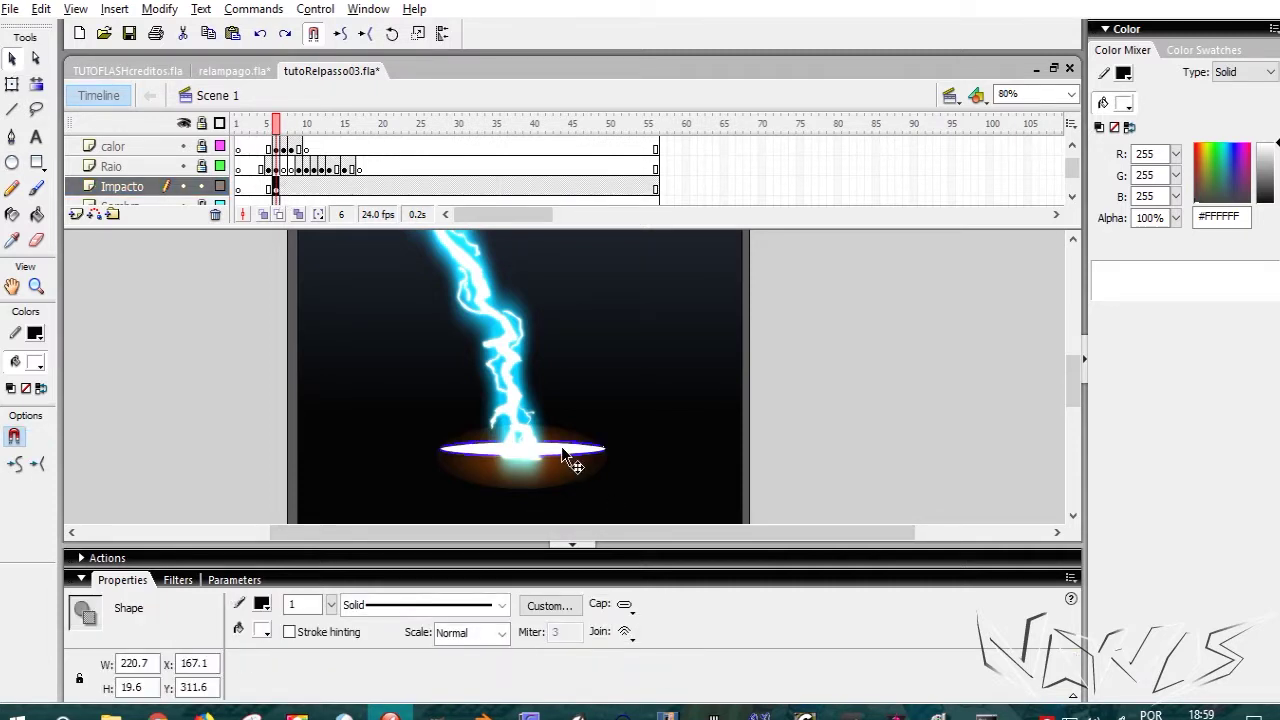
{"action": "key", "text": "Down"}
{"action": "key", "text": "Down"}
{"action": "key", "text": "Down"}
{"action": "key", "text": "Down"}
{"action": "key", "text": "Down"}
{"action": "key", "text": "Down"}
{"action": "key", "text": "Down"}
{"action": "key", "text": "Down"}
{"action": "key", "text": "Down"}
{"action": "key", "text": "Down"}
{"action": "key", "text": "Down"}
{"action": "key", "text": "Down"}
{"action": "key", "text": "Down"}
{"action": "key", "text": "Down"}
{"action": "key", "text": "Down"}
{"action": "key", "text": "Down"}
{"action": "key", "text": "Down"}
{"action": "key", "text": "Down"}
{"action": "key", "text": "Down"}
{"action": "key", "text": "Down"}
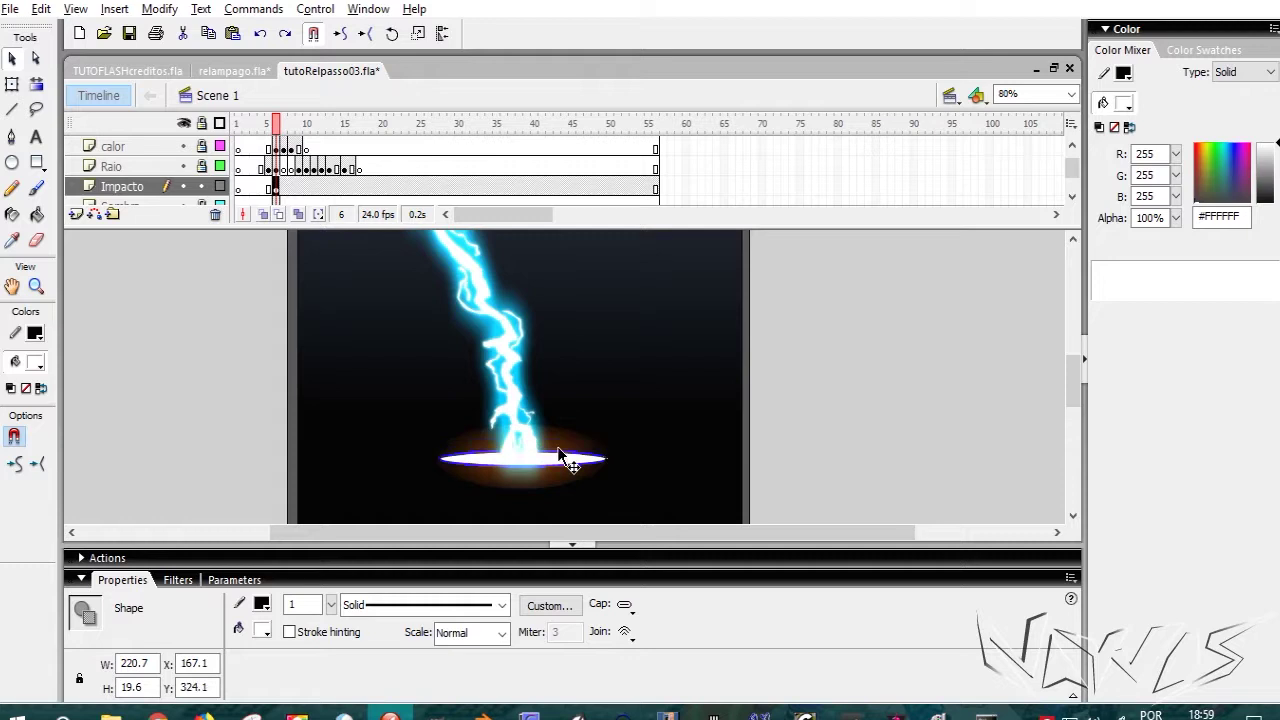
{"action": "key", "text": "Up"}
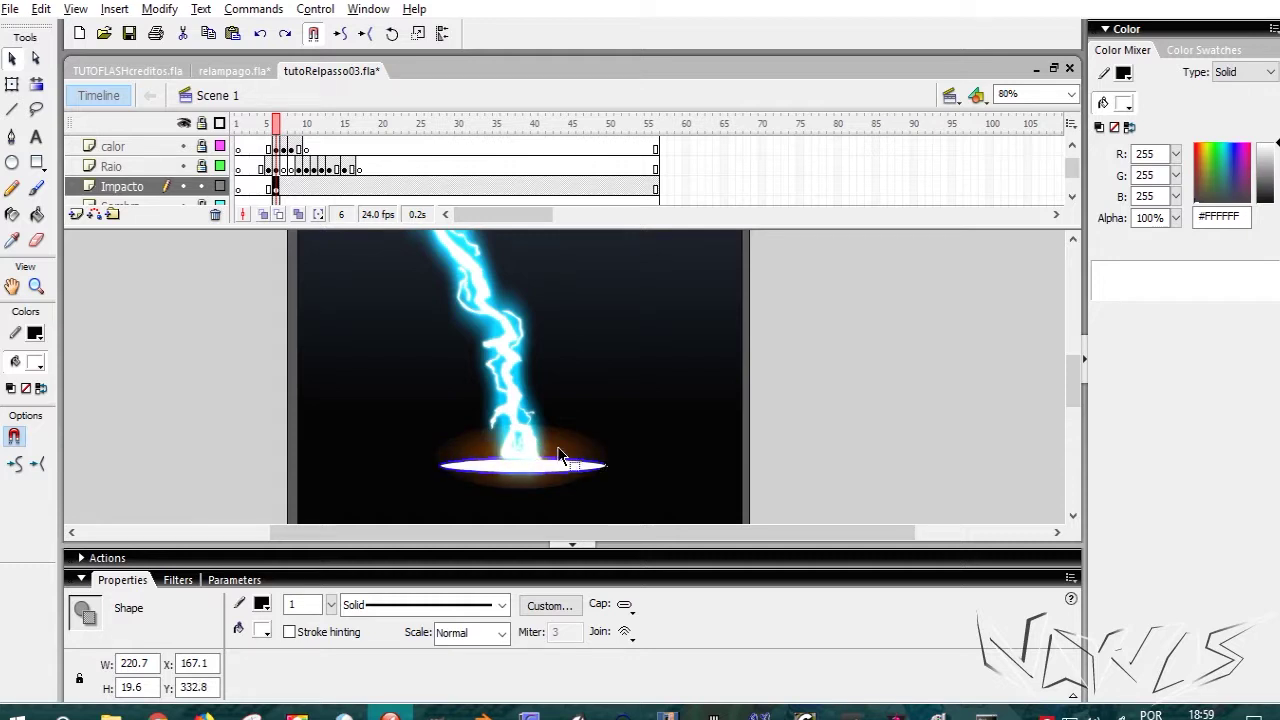
Step: Stretch the oval to about 23 px high and convert it to a movie clip symbol
{"action": "left_click", "coordinate": [12, 85]}
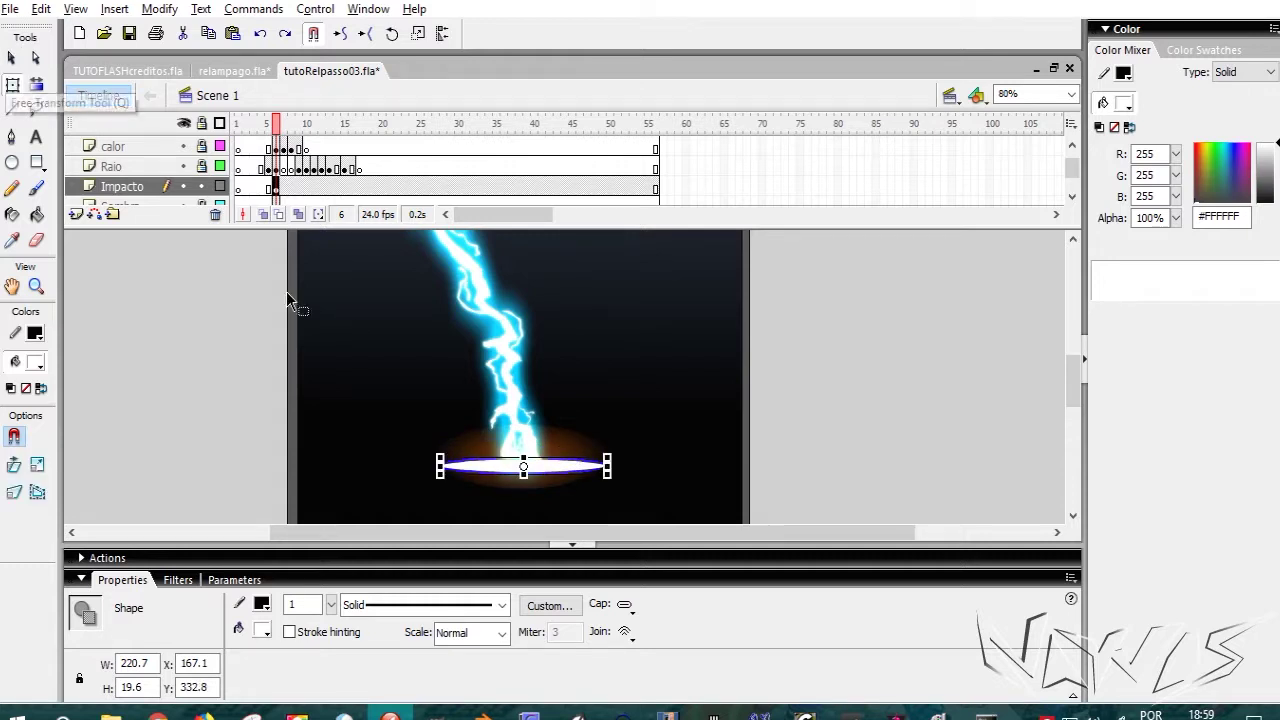
{"action": "left_click_drag", "start_coordinate": [523, 482], "coordinate": [523, 484]}
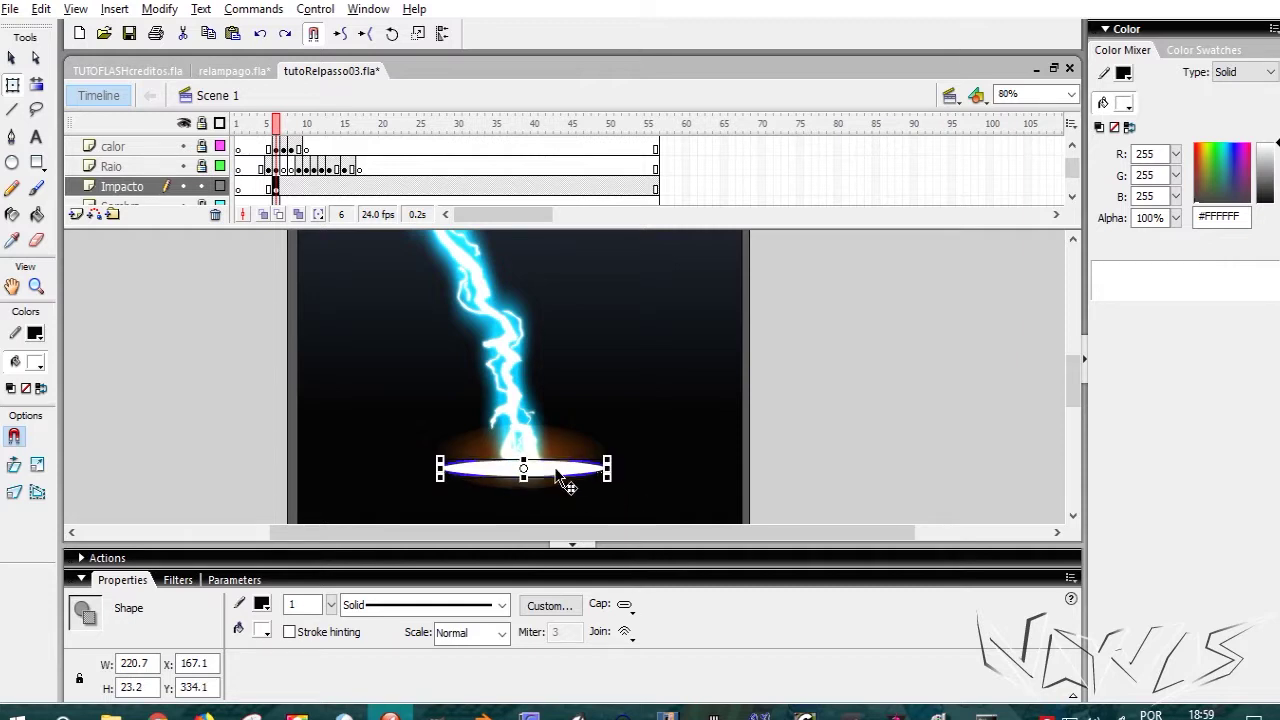
{"action": "left_click", "coordinate": [277, 189]}
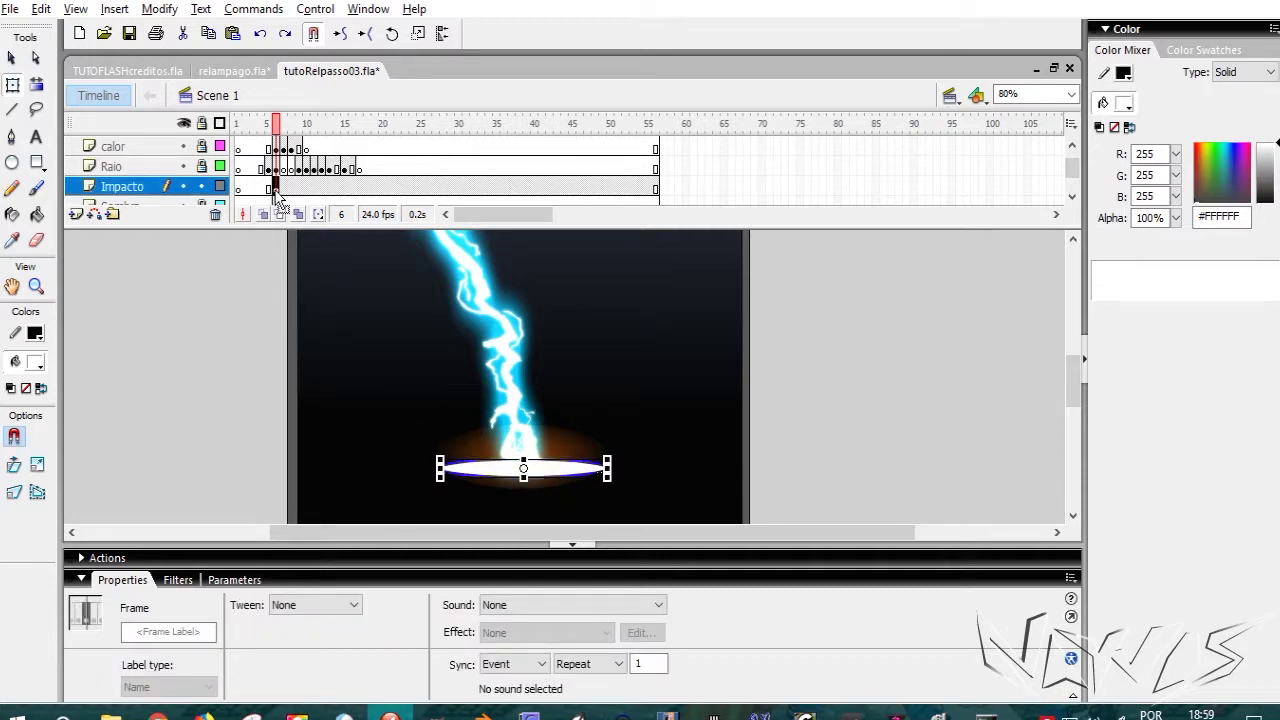
{"action": "key", "text": "F8"}
{"action": "left_click", "coordinate": [789, 171]}
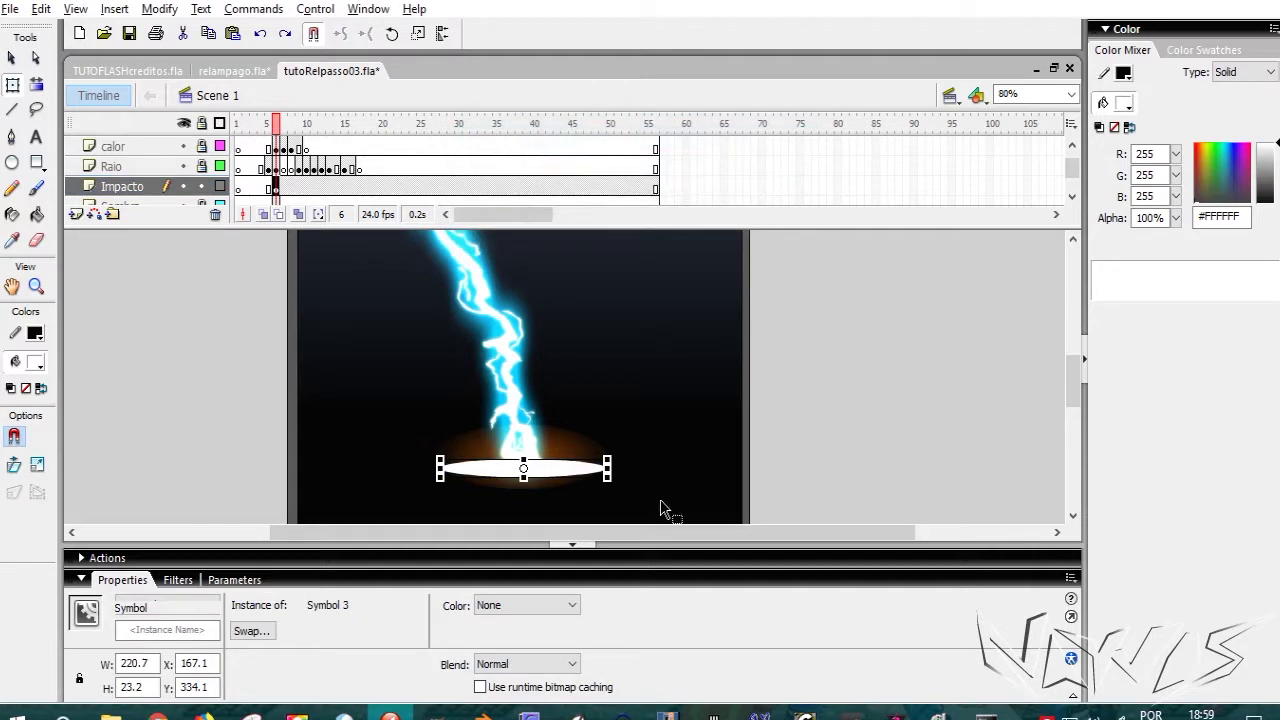
Step: Open the oval's movie clip for editing and delete the black outline around the white shape
{"action": "left_click", "coordinate": [16, 60]}
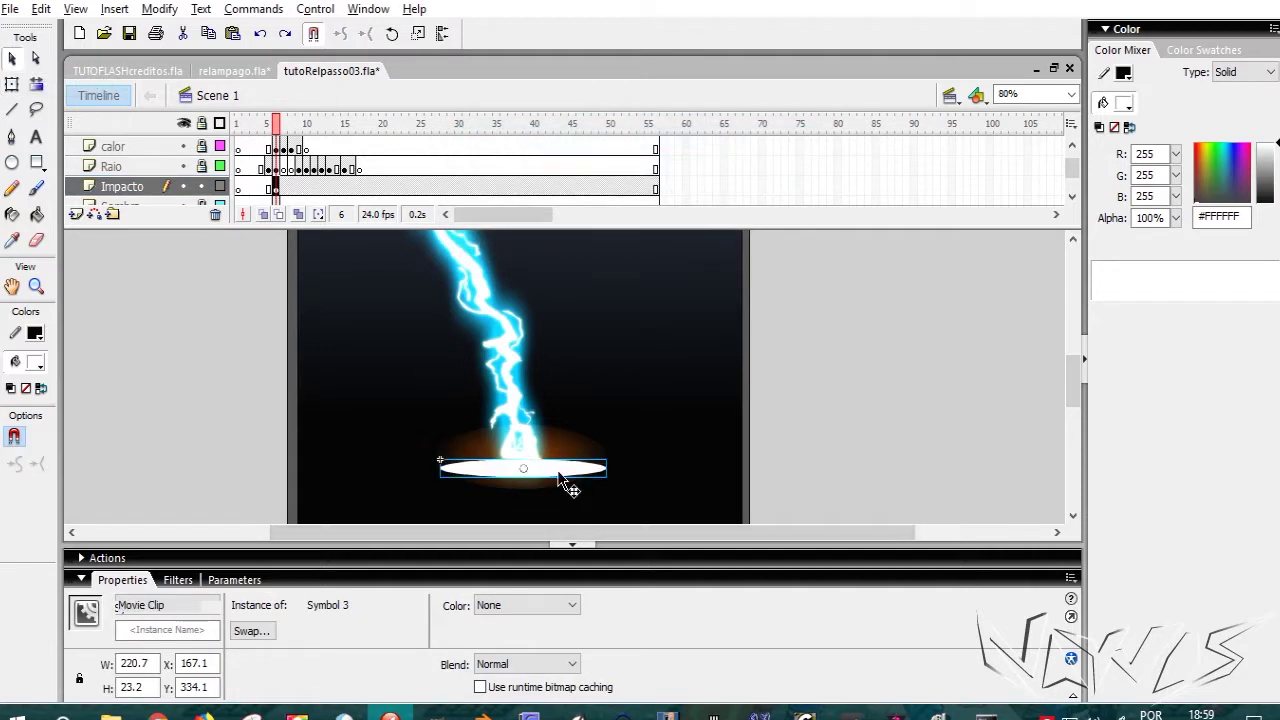
{"action": "double_click", "coordinate": [567, 487]}
{"action": "left_click", "coordinate": [229, 264]}
{"action": "left_click", "coordinate": [239, 145]}
{"action": "left_click", "coordinate": [377, 403]}
{"action": "scroll", "coordinate": [610, 470], "scroll_direction": "up", "scroll_amount": 3}
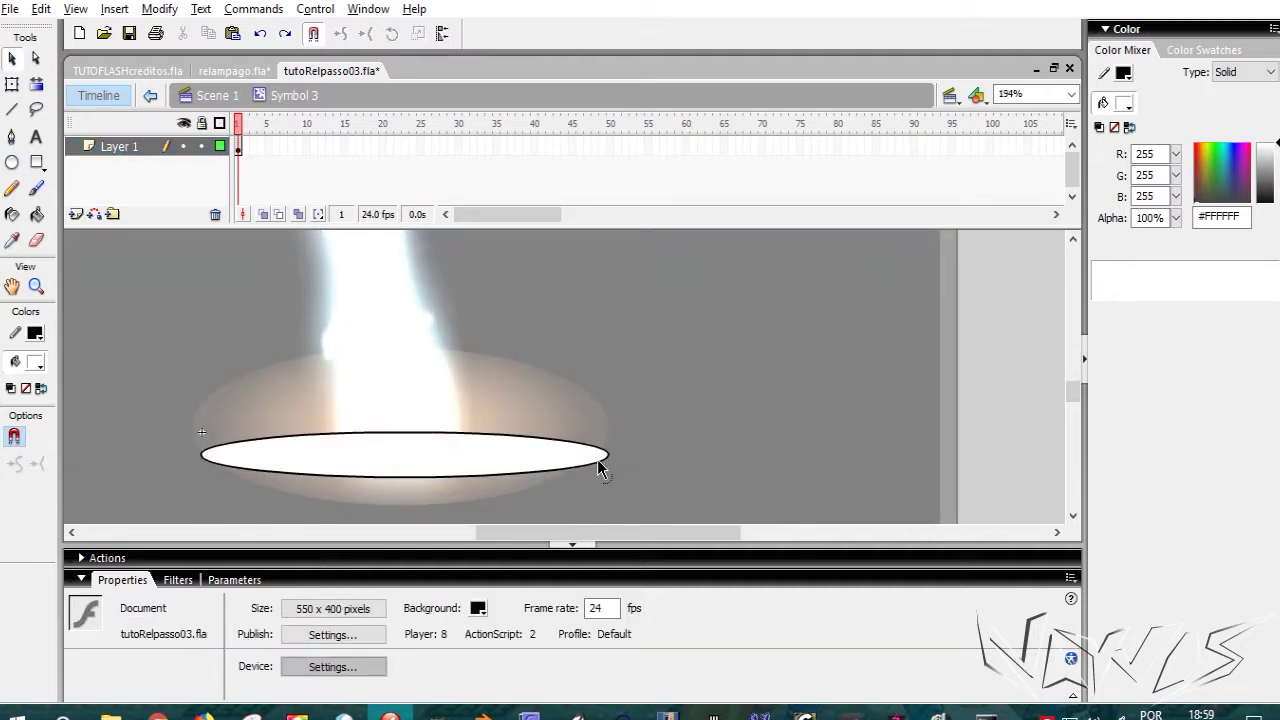
{"action": "left_click", "coordinate": [599, 462]}
{"action": "key", "text": "Delete"}
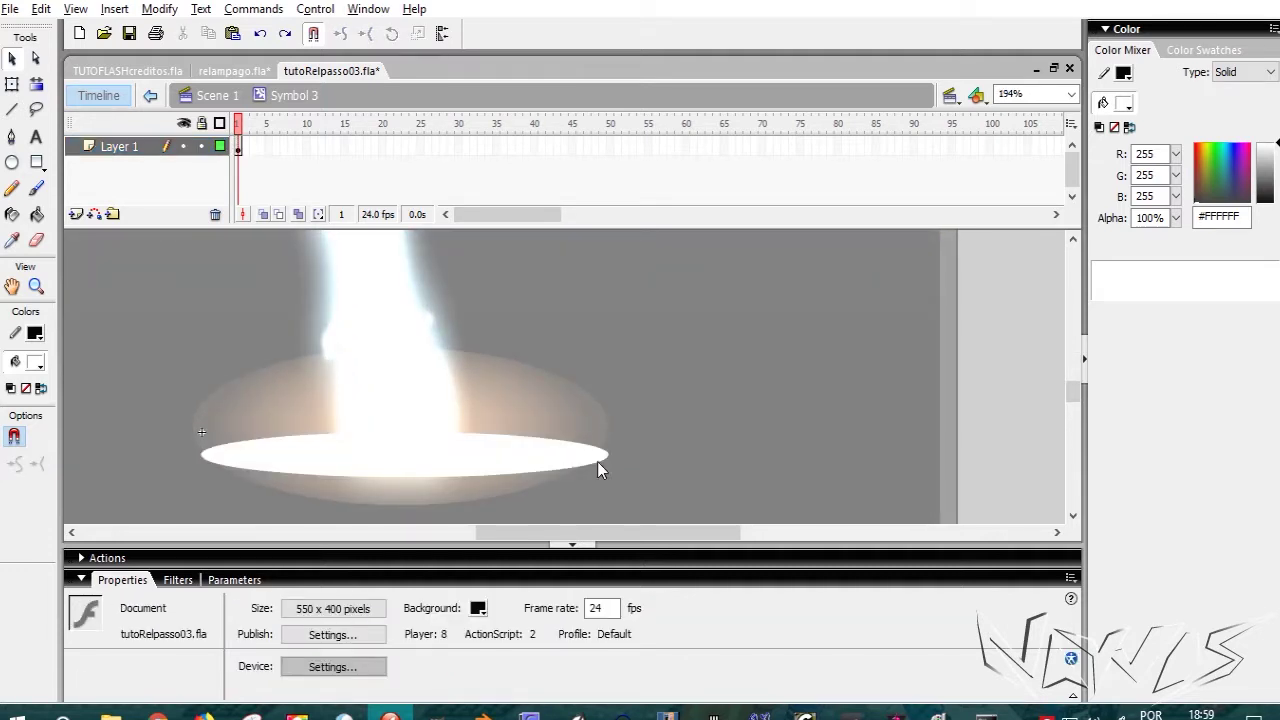
Step: Fill the oval with a radial gradient from white at 100% alpha to white at 0% alpha
{"action": "left_click", "coordinate": [1250, 72]}
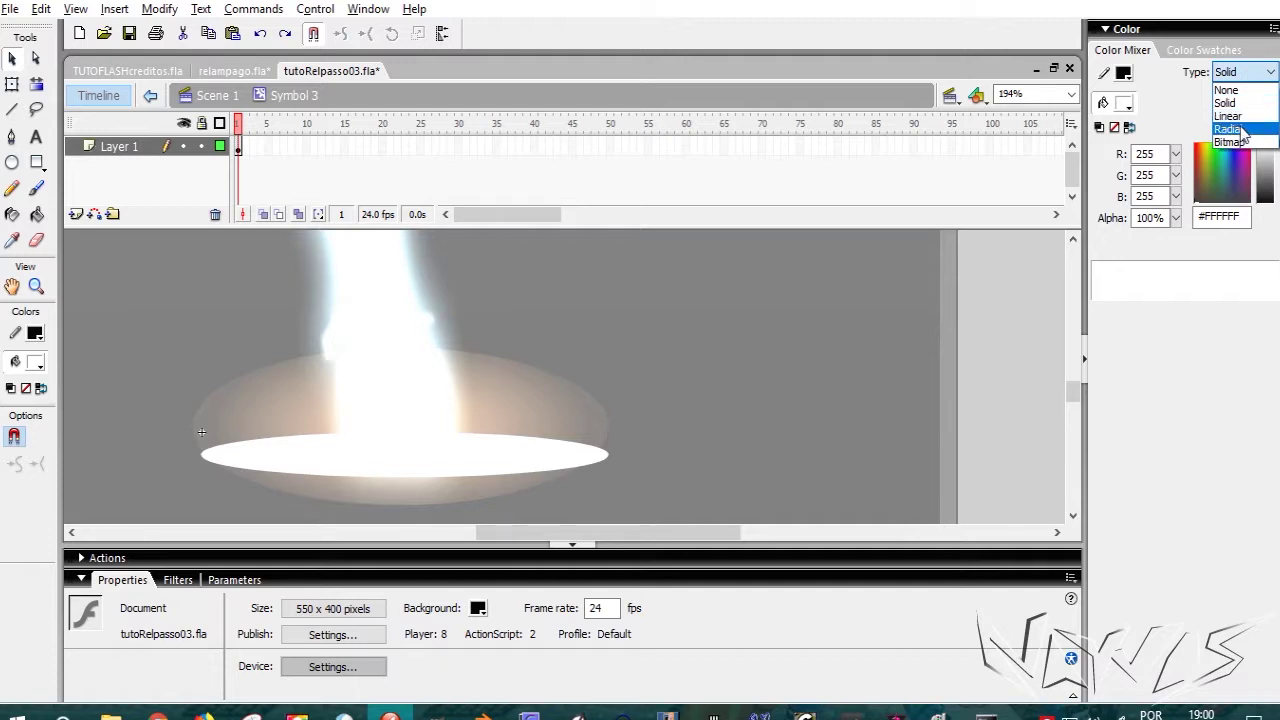
{"action": "left_click", "coordinate": [1236, 130]}
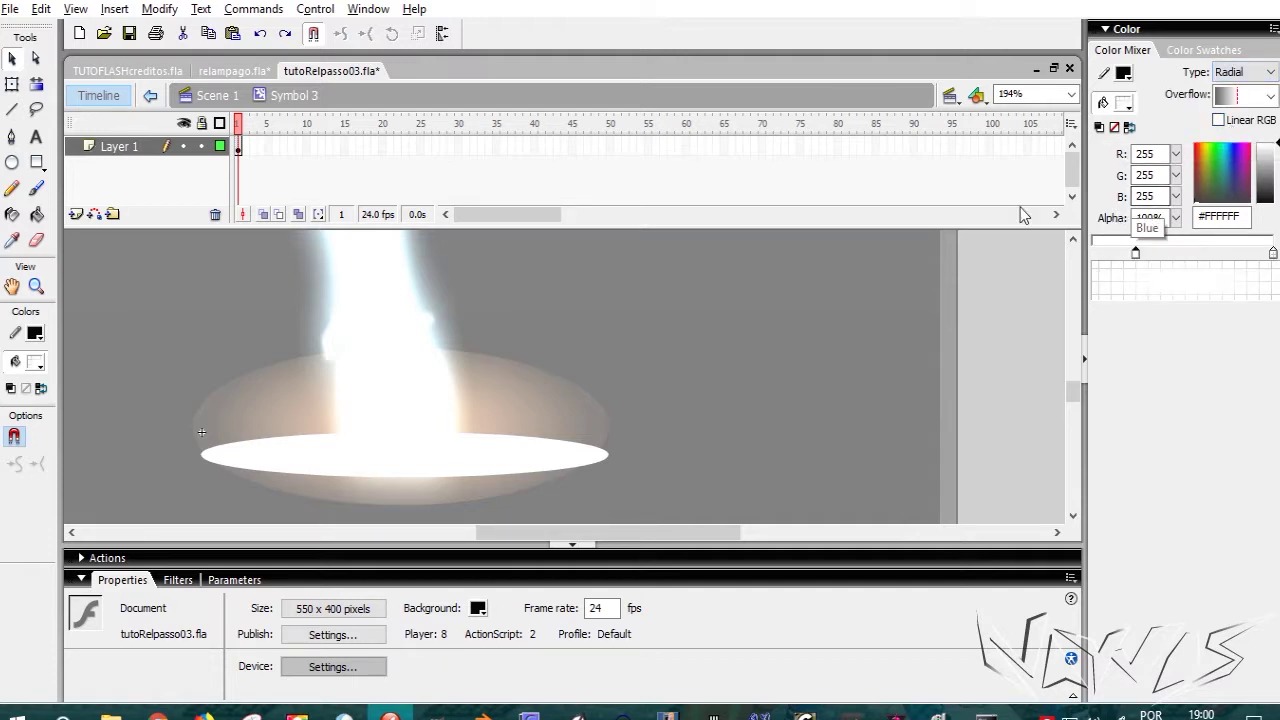
{"action": "left_click", "coordinate": [1136, 254]}
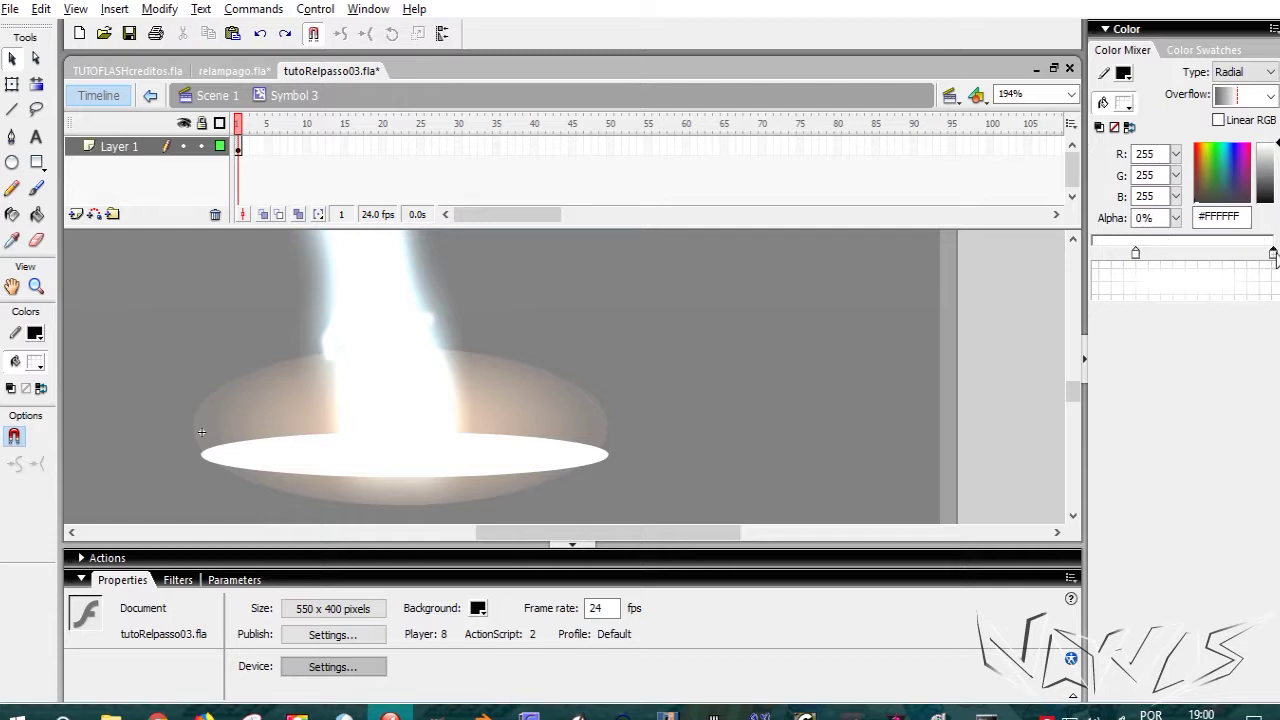
{"action": "left_click", "coordinate": [1136, 255]}
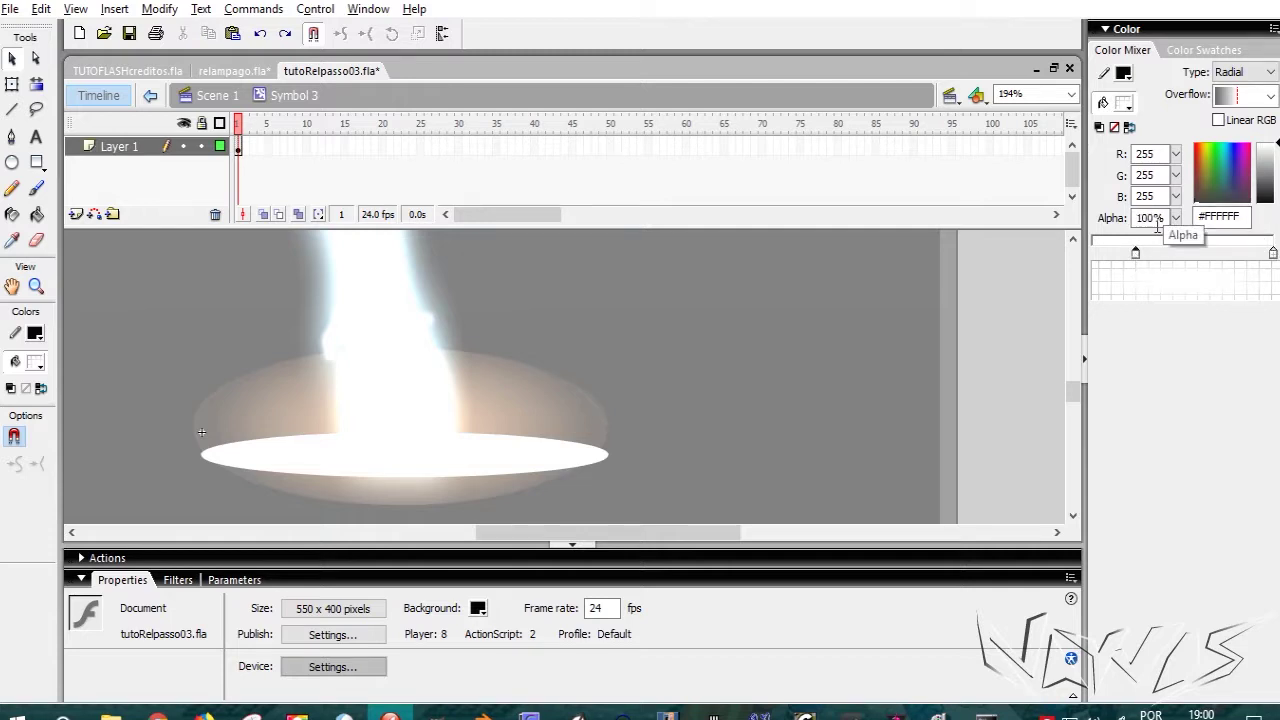
{"action": "left_click", "coordinate": [36, 214]}
{"action": "left_click", "coordinate": [434, 450]}
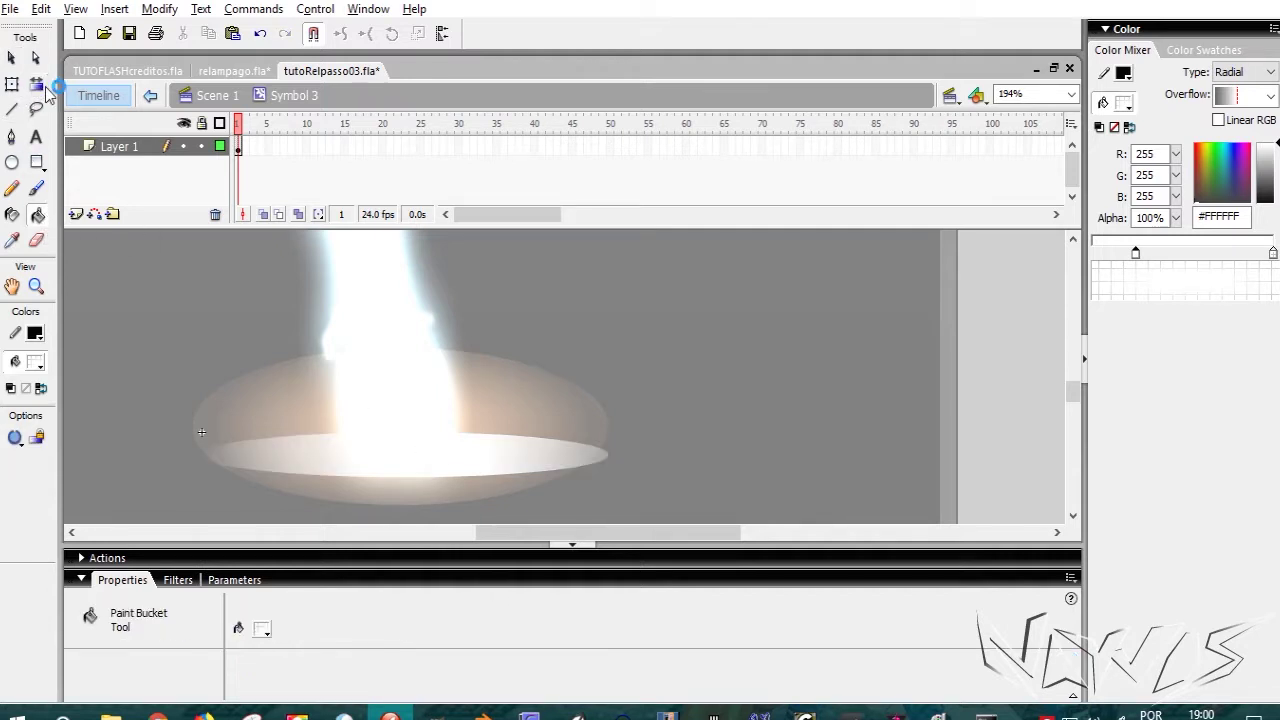
Step: Rotate and squeeze the radial gradient into a flat ellipse fitting the oval, and shift both gradient stops slightly toward the gradient's start
{"action": "left_click", "coordinate": [38, 86]}
{"action": "left_click", "coordinate": [432, 473]}
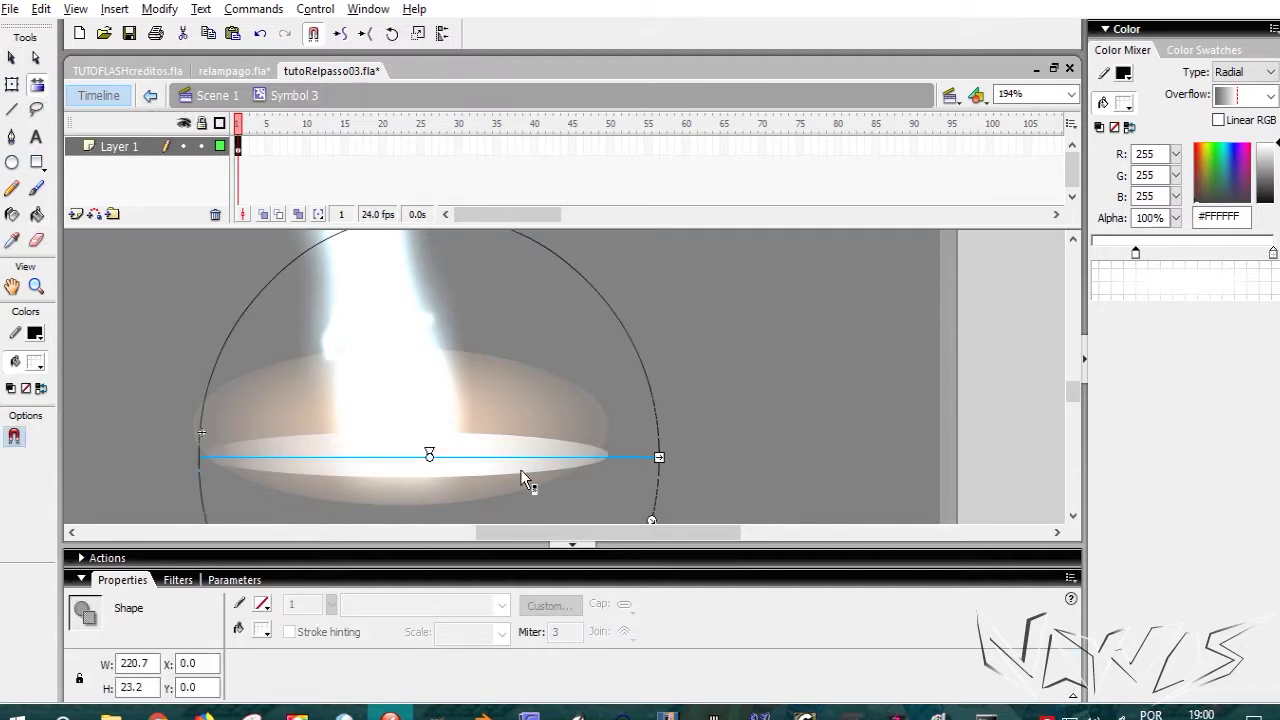
{"action": "scroll", "coordinate": [668, 505], "scroll_direction": "down", "scroll_amount": 2}
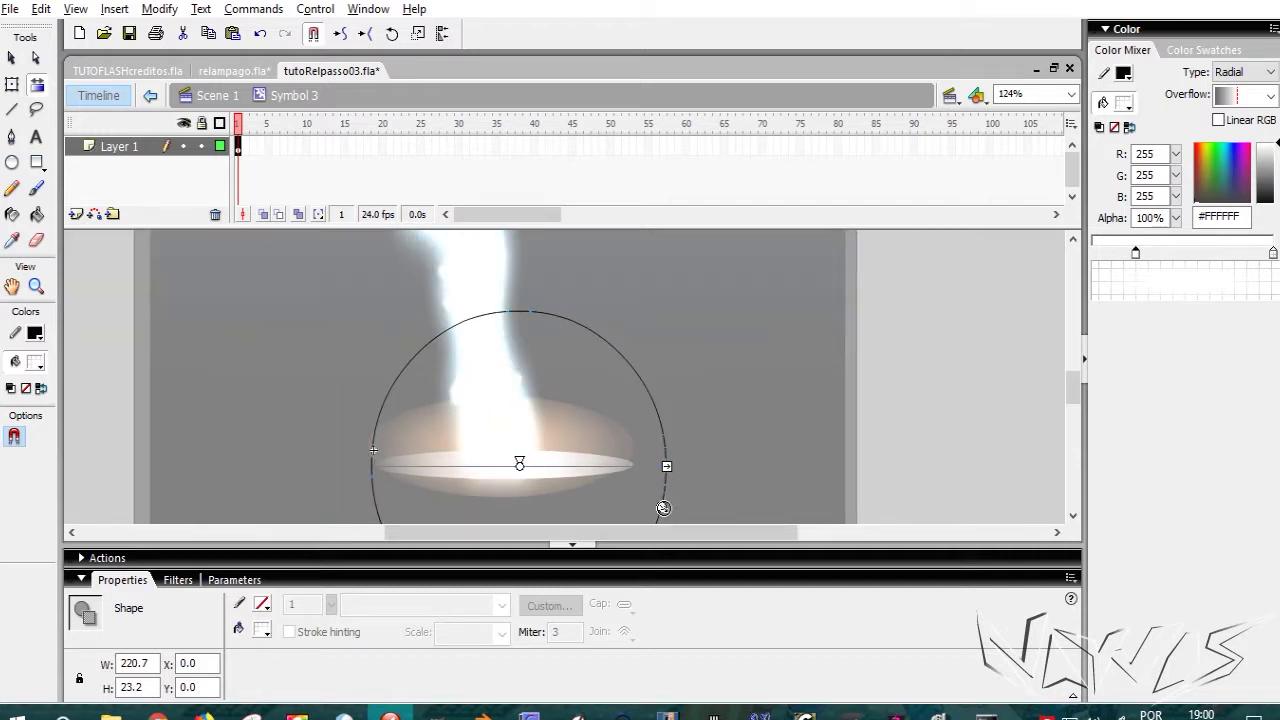
{"action": "left_click_drag", "start_coordinate": [663, 508], "coordinate": [520, 451]}
{"action": "scroll", "coordinate": [540, 492], "scroll_direction": "up", "scroll_amount": 3}
{"action": "left_click_drag", "start_coordinate": [562, 406], "coordinate": [555, 409]}
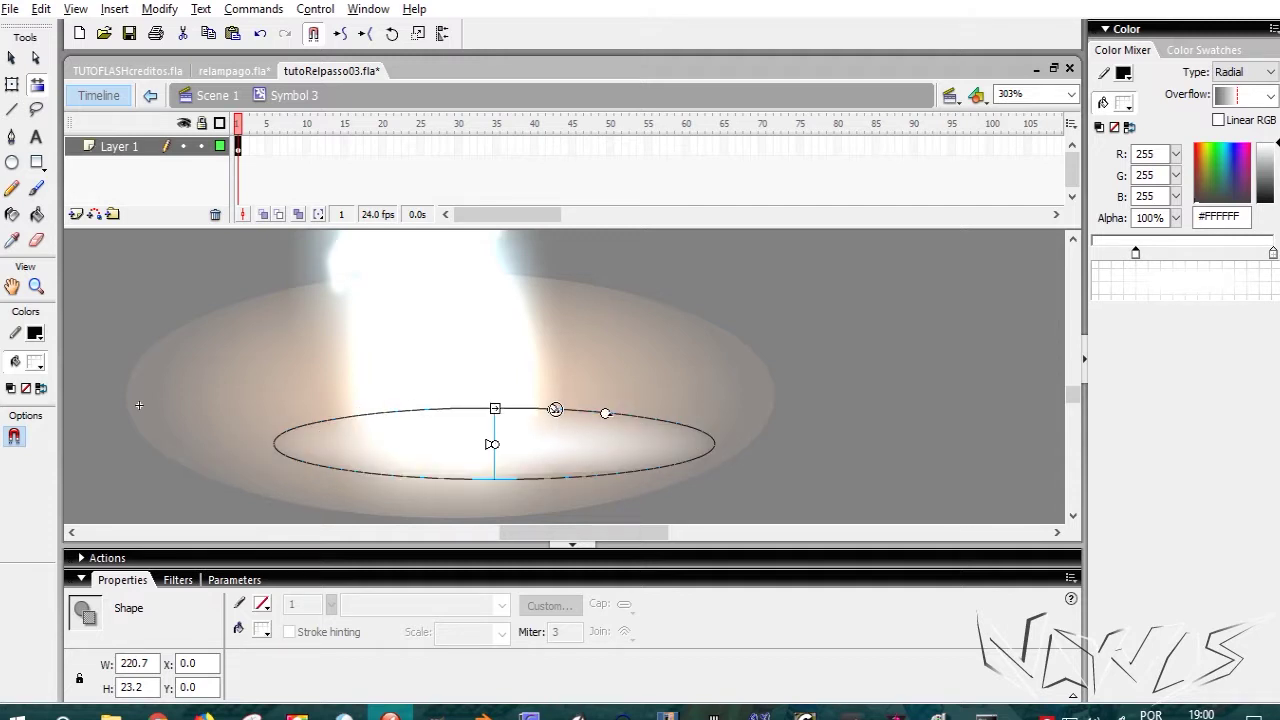
{"action": "mouse_move", "coordinate": [555, 409]}
{"action": "left_mouse_down"}
{"action": "mouse_move", "coordinate": [545, 401]}
{"action": "mouse_move", "coordinate": [571, 403]}
{"action": "mouse_move", "coordinate": [557, 406]}
{"action": "left_mouse_up"}
{"action": "left_click_drag", "start_coordinate": [1273, 254], "coordinate": [1255, 256]}
{"action": "left_click_drag", "start_coordinate": [1136, 254], "coordinate": [1119, 255]}
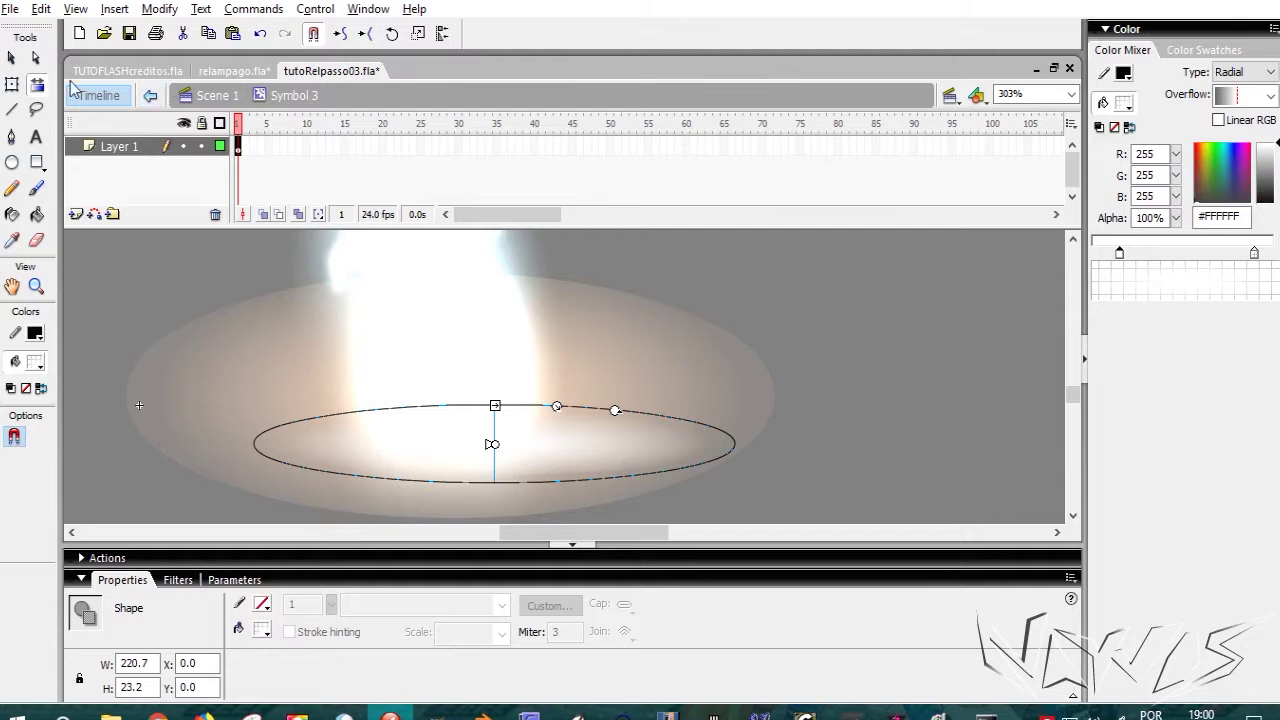
Step: Centre the gradient on the oval and return to the main scene
{"action": "left_click", "coordinate": [11, 58]}
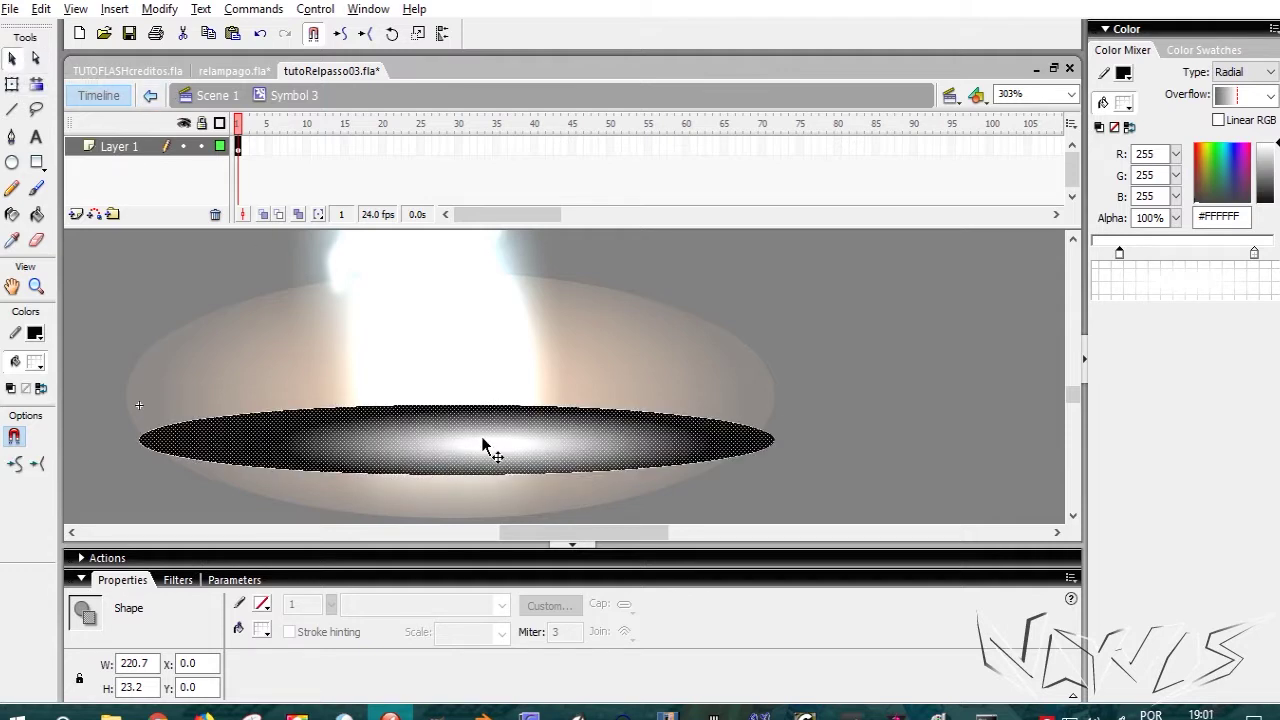
{"action": "left_click", "coordinate": [36, 84]}
{"action": "left_click_drag", "start_coordinate": [493, 447], "coordinate": [477, 441]}
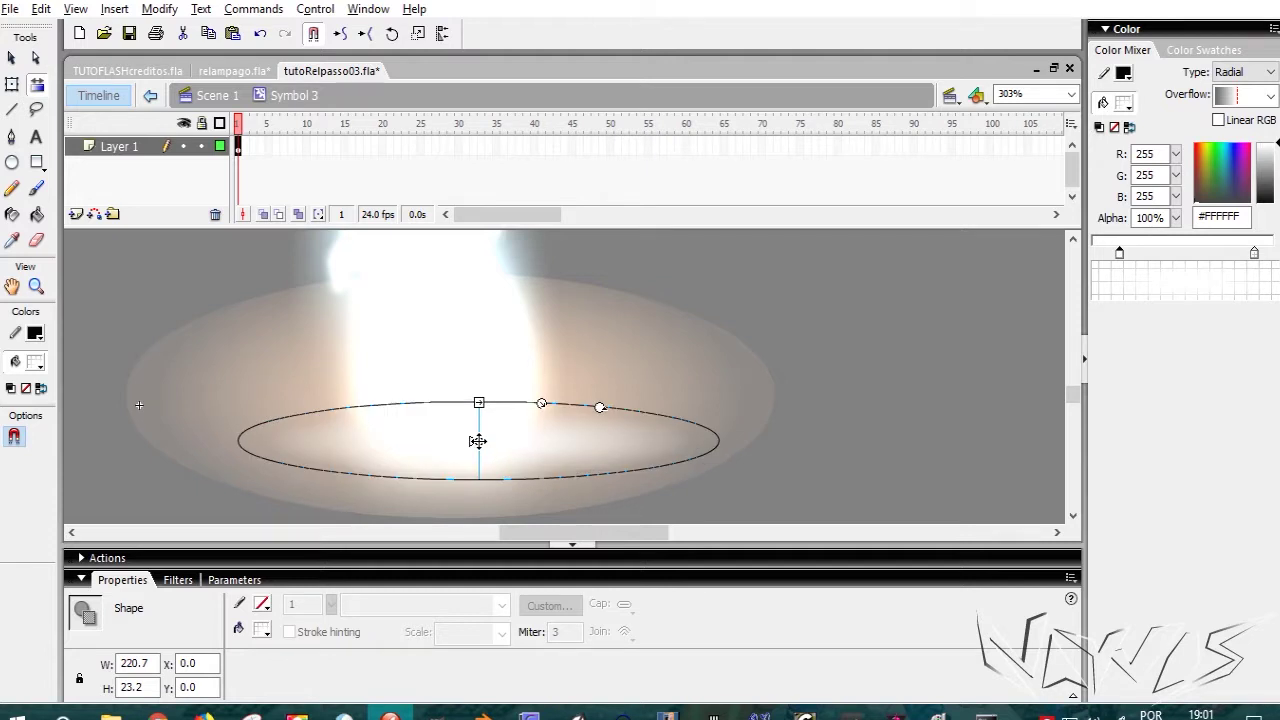
{"action": "left_click", "coordinate": [222, 146]}
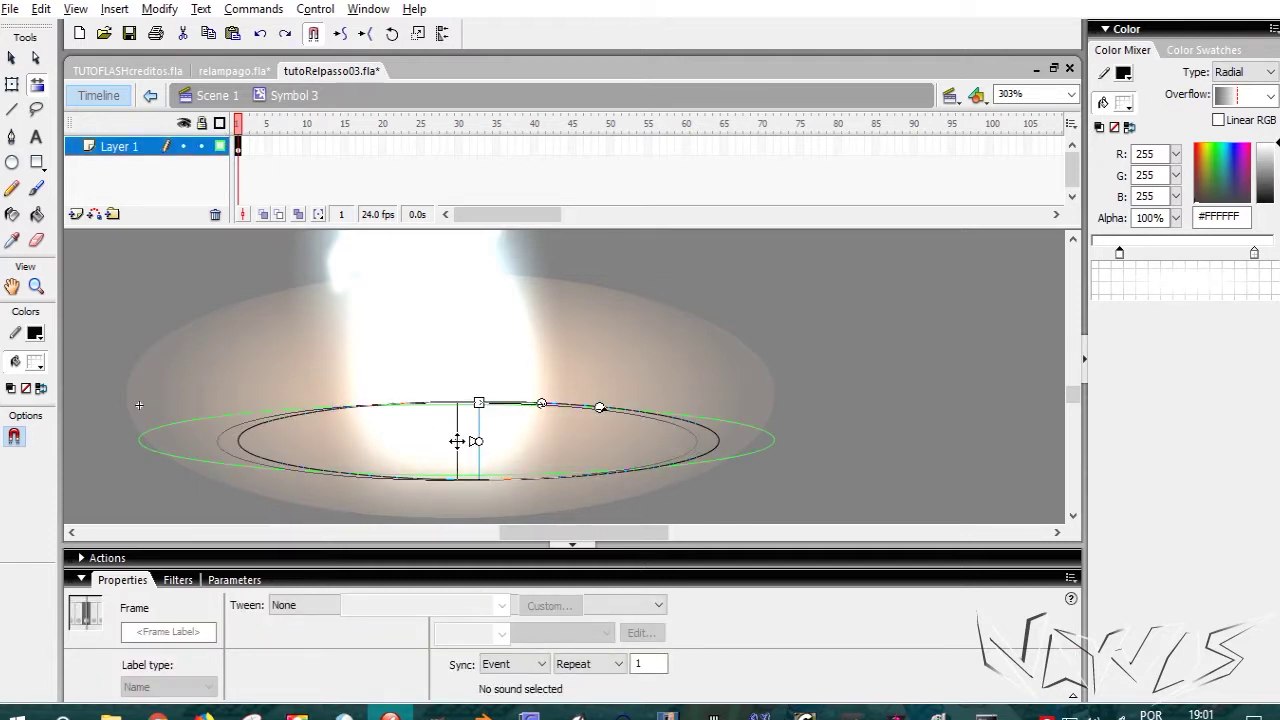
{"action": "left_click_drag", "start_coordinate": [457, 441], "coordinate": [455, 441]}
{"action": "key", "text": "ctrl+z"}
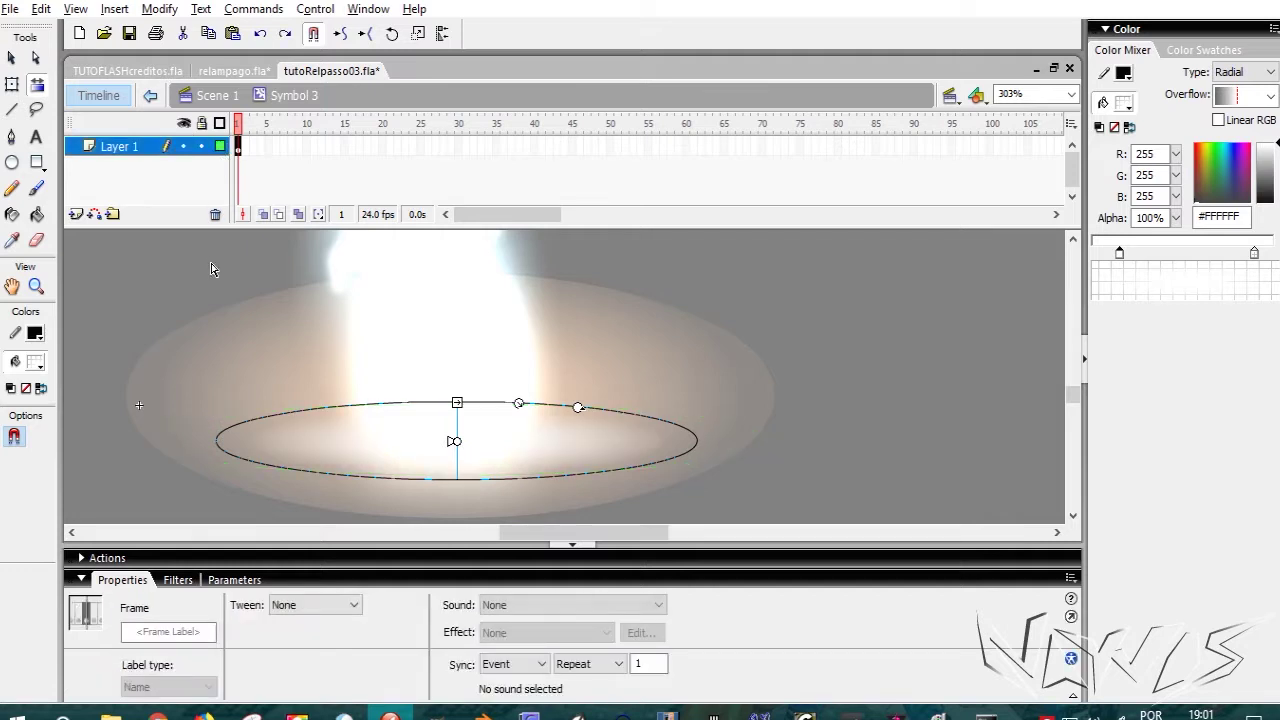
{"action": "left_click", "coordinate": [12, 59]}
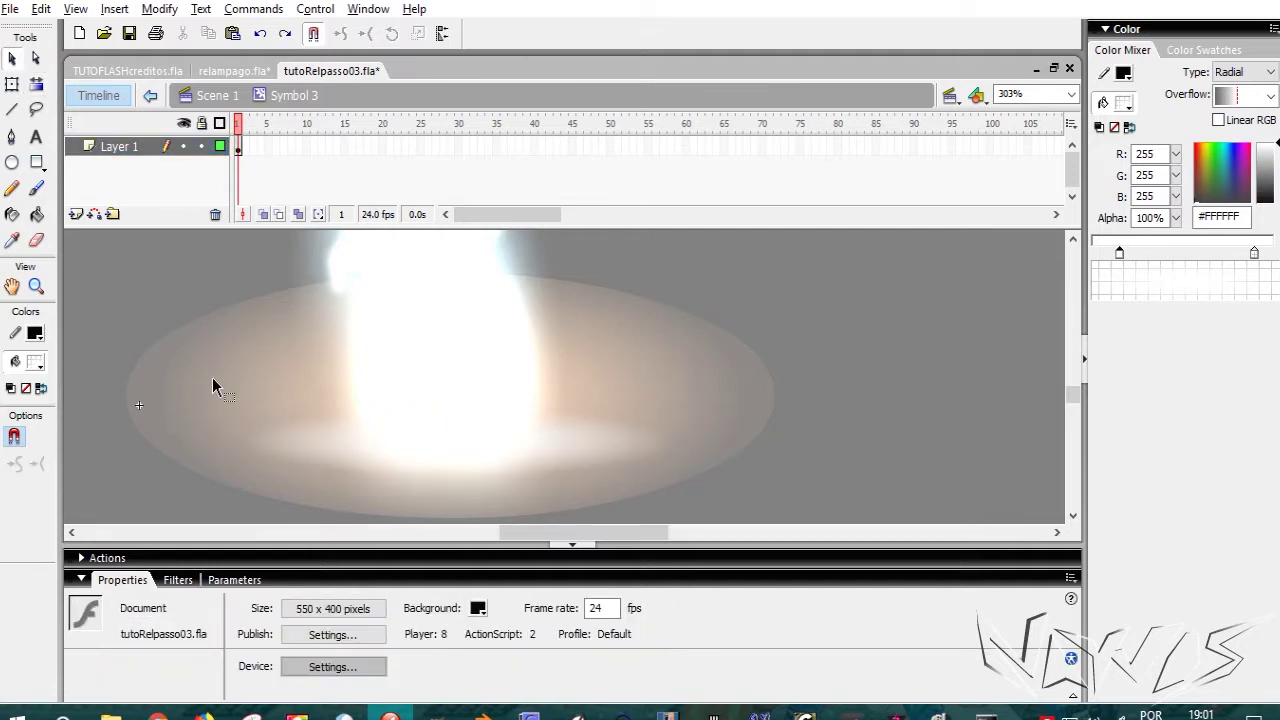
{"action": "left_click", "coordinate": [150, 95]}
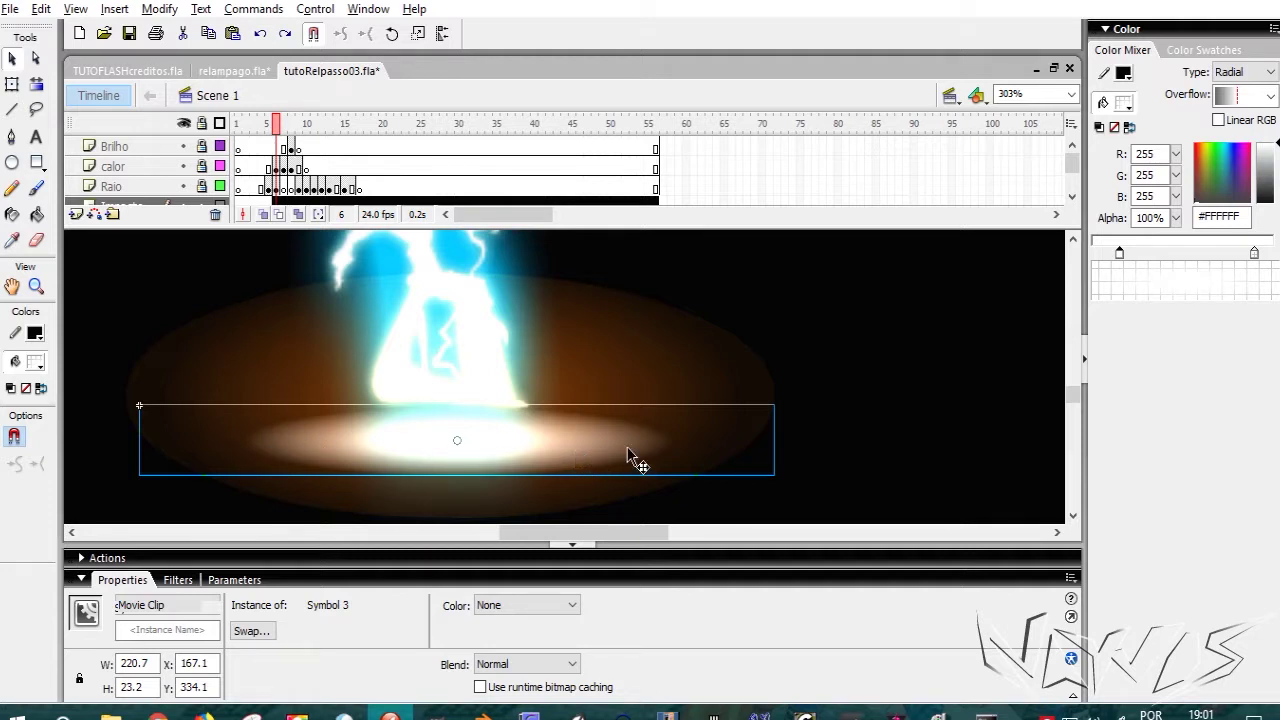
Step: Apply the azulescuro filter preset to the oval's movie clip and remove the first of its two Glow filters
{"action": "left_click", "coordinate": [178, 580]}
{"action": "left_click", "coordinate": [81, 599]}
{"action": "mouse_move", "coordinate": [141, 368]}
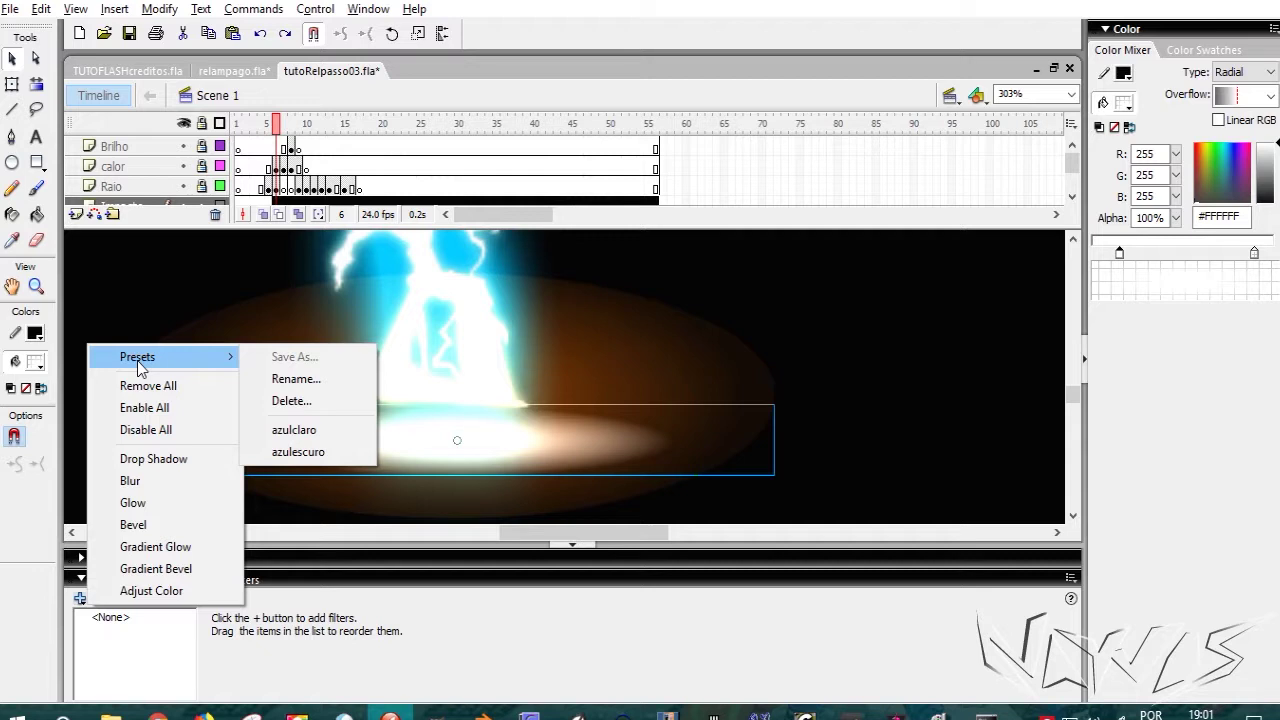
{"action": "left_click", "coordinate": [305, 455]}
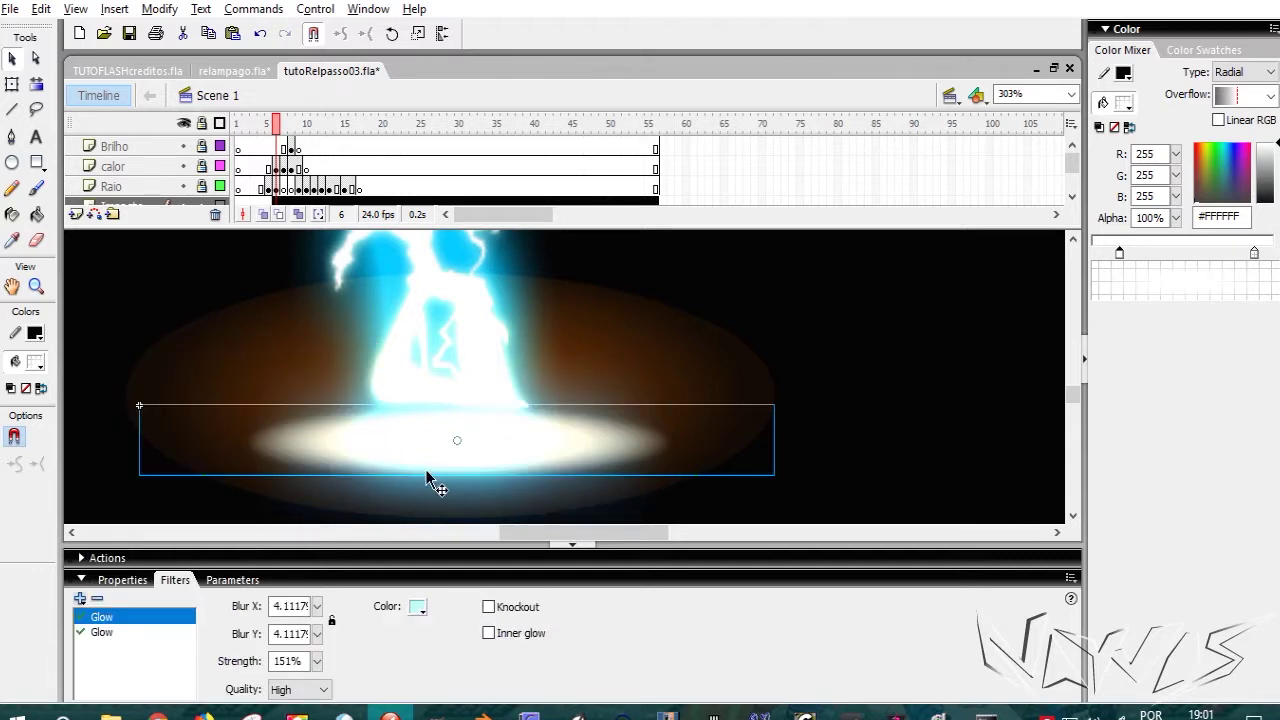
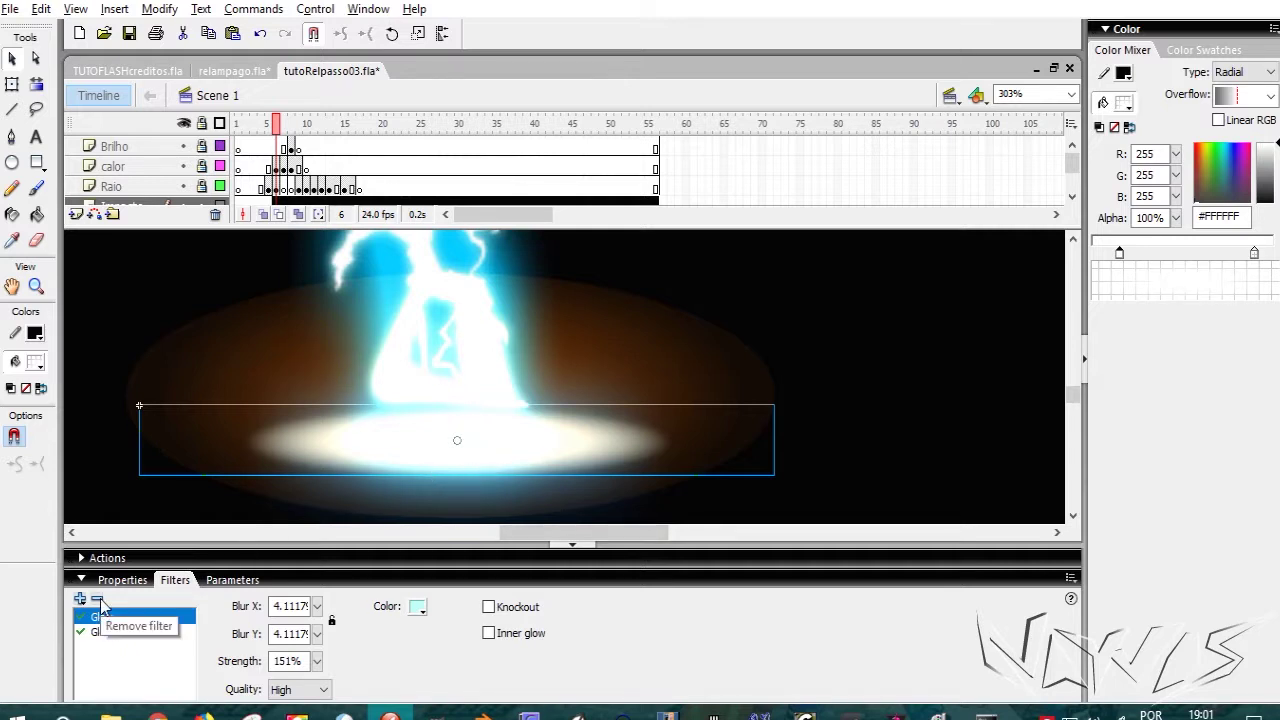
{"action": "key", "text": "Delete"}
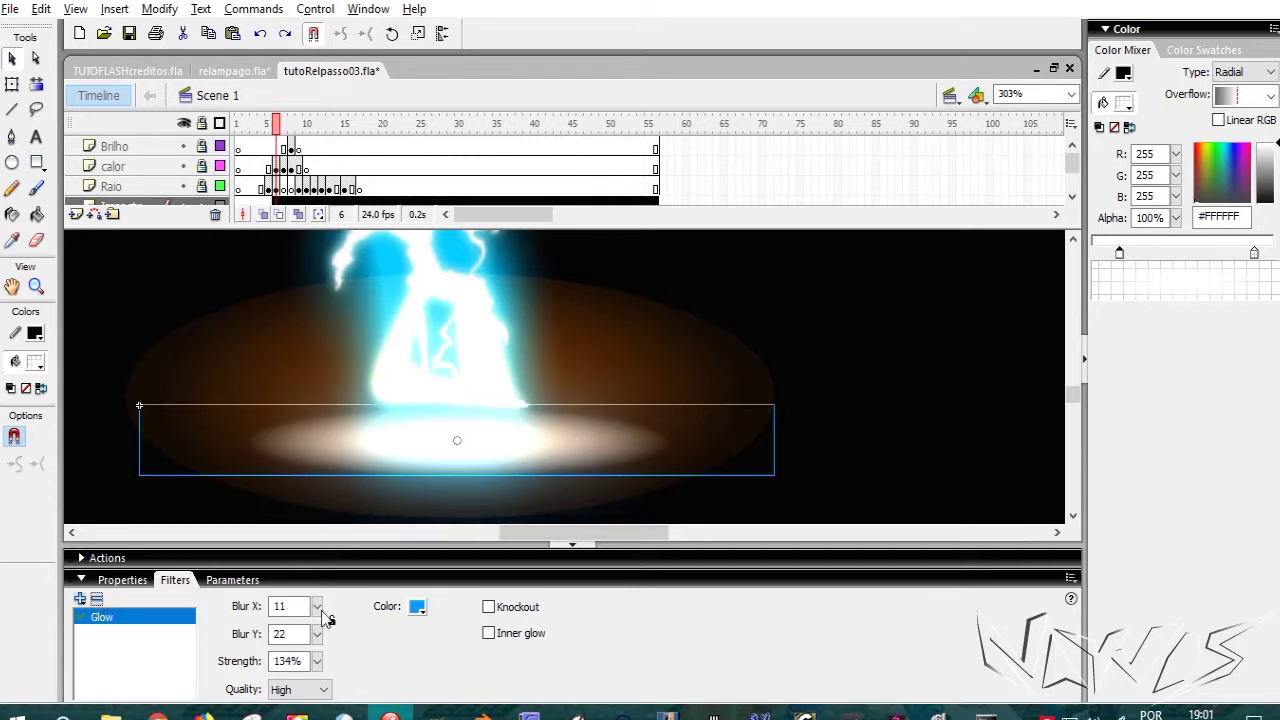
Step: Edit the oval's movie clip to flatten its radial gradient slightly, and return to the main scene
{"action": "double_click", "coordinate": [390, 455]}
{"action": "left_click", "coordinate": [390, 455]}
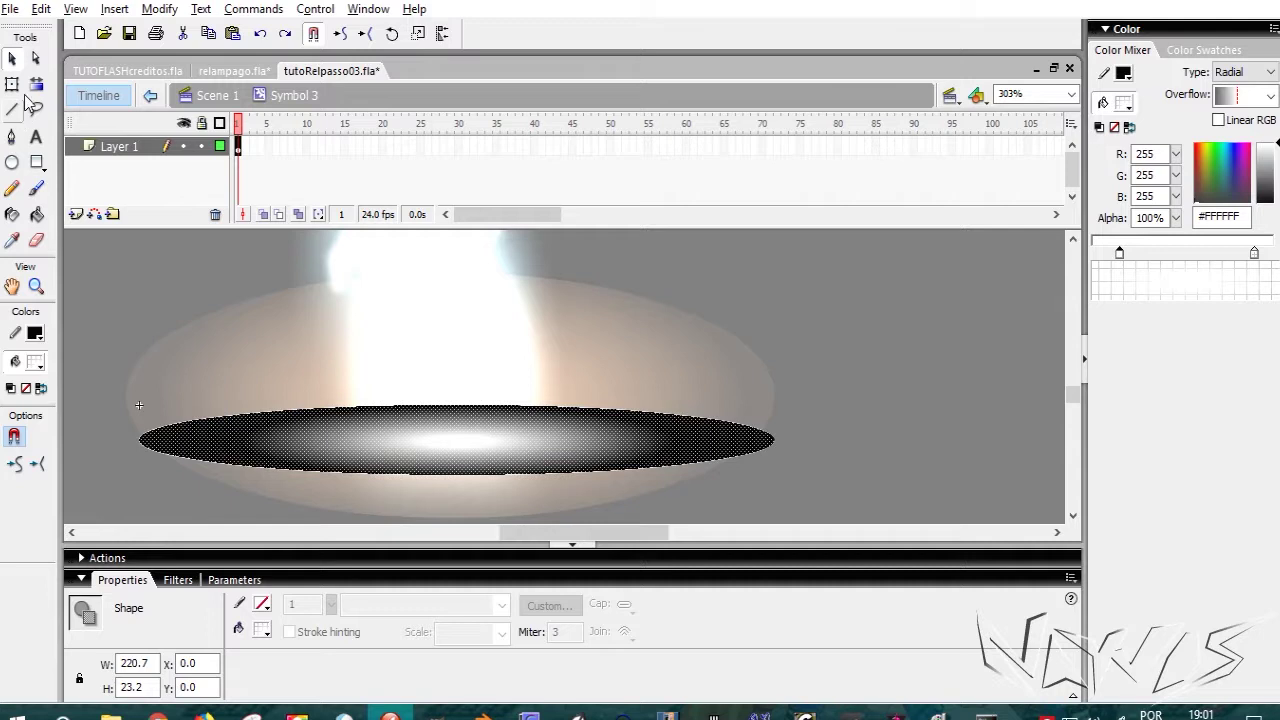
{"action": "left_click", "coordinate": [36, 84]}
{"action": "left_click_drag", "start_coordinate": [457, 402], "coordinate": [460, 417]}
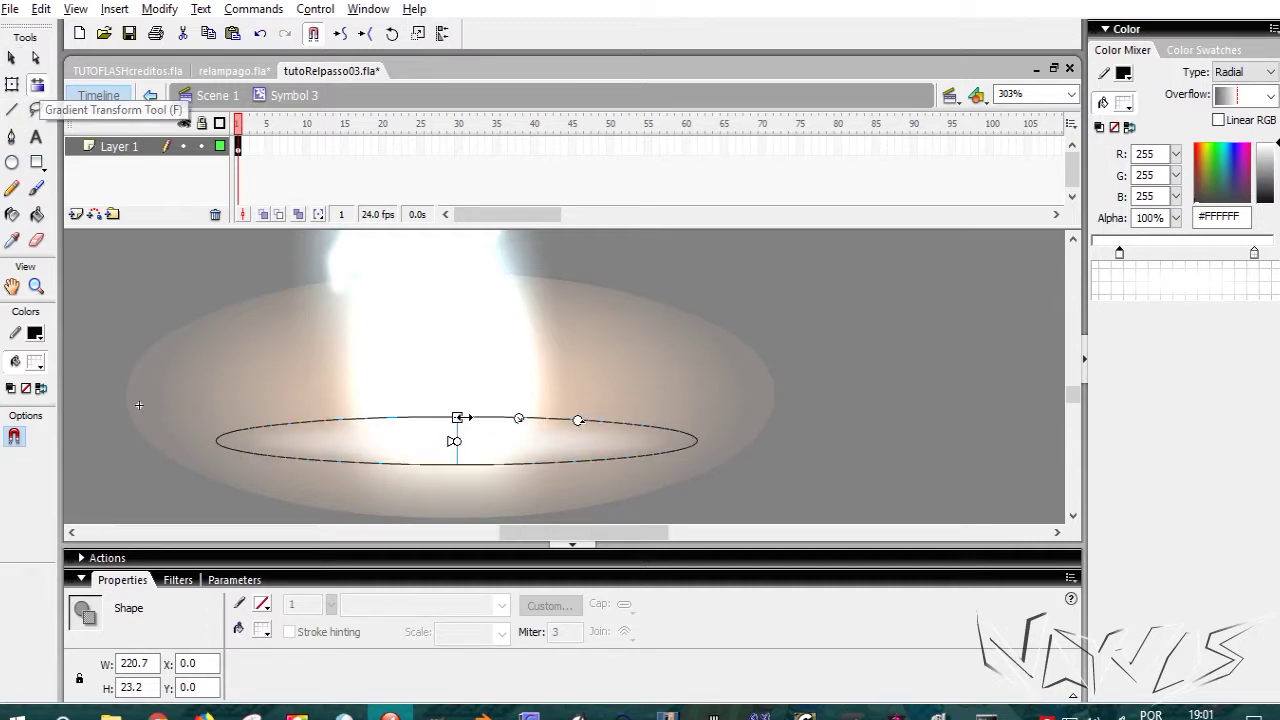
{"action": "left_click", "coordinate": [151, 99]}
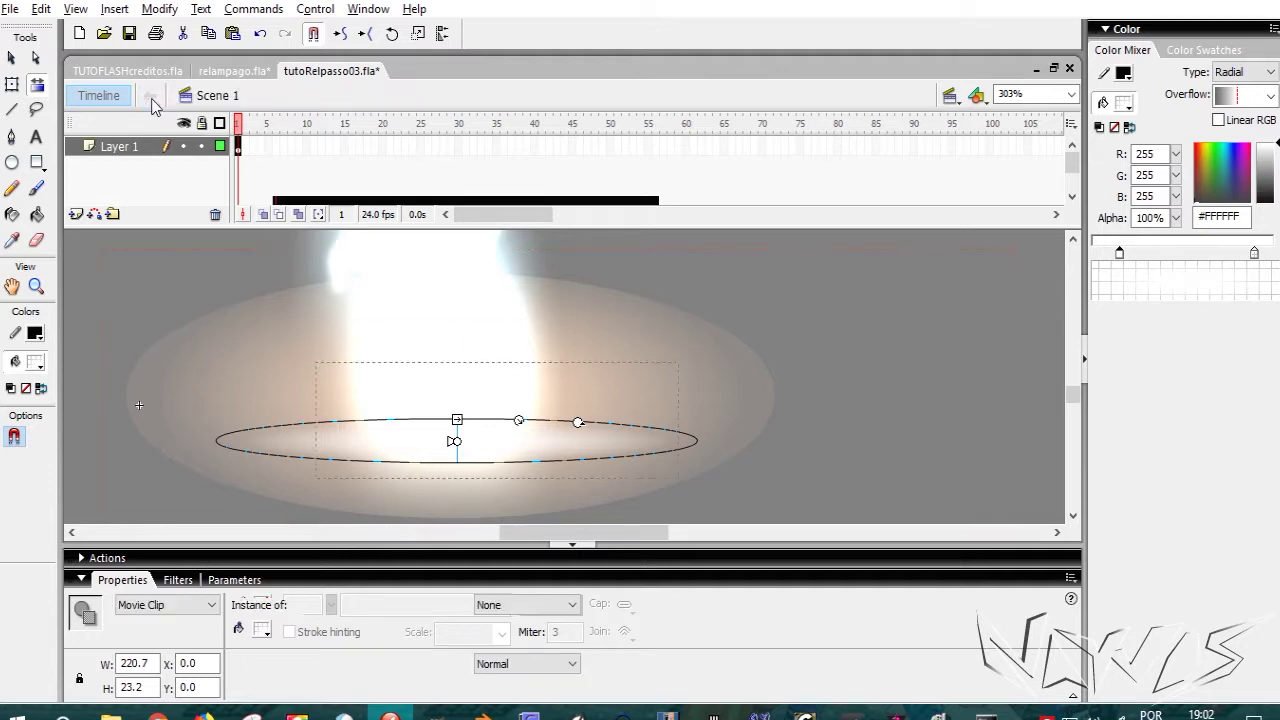
{"action": "left_click", "coordinate": [488, 457]}
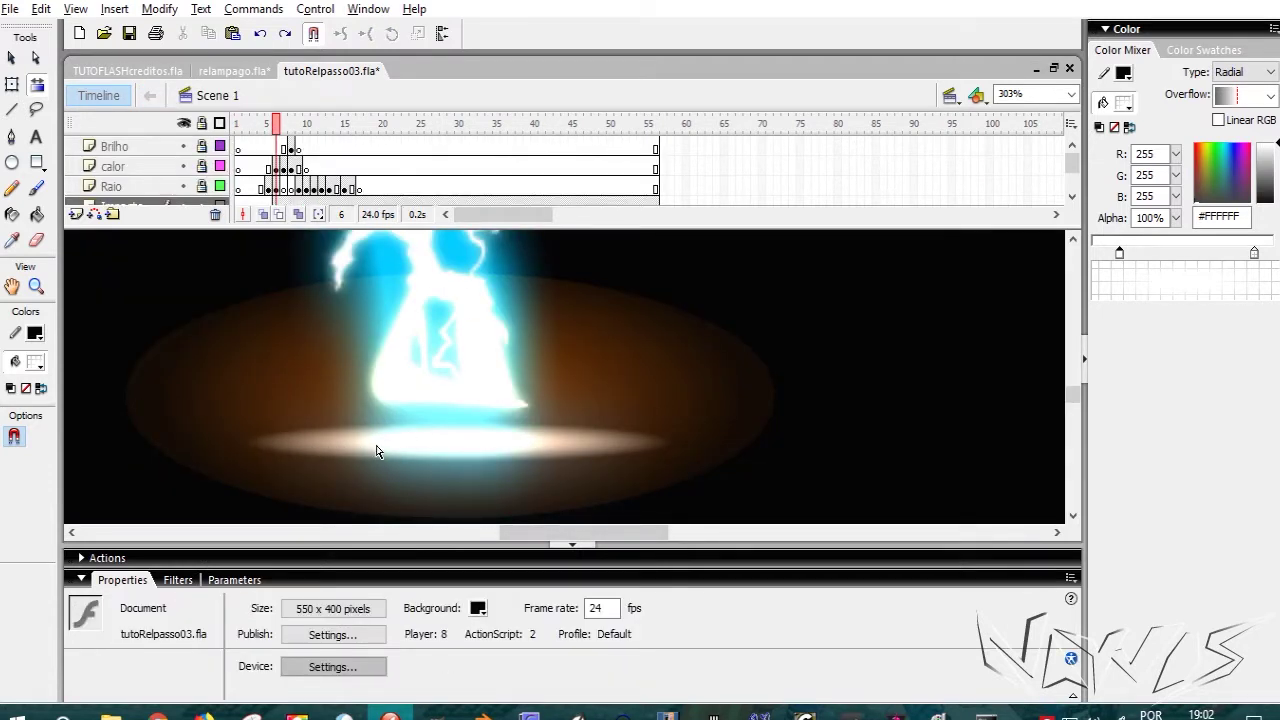
Step: Reopen the oval's movie clip, enlarge the radial gradient until it extends past the oval's ends, and return to the main scene
{"action": "key", "text": "v"}
{"action": "double_click", "coordinate": [480, 457]}
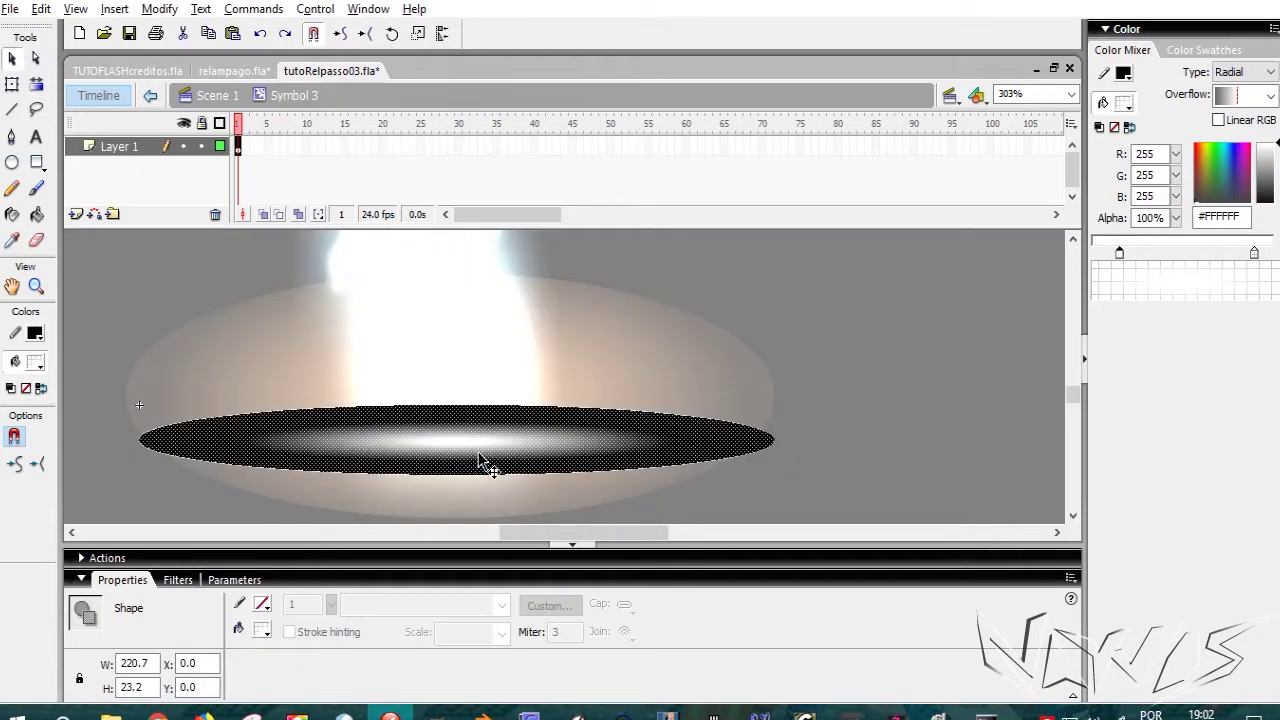
{"action": "left_click", "coordinate": [36, 84]}
{"action": "left_click_drag", "start_coordinate": [520, 421], "coordinate": [546, 411]}
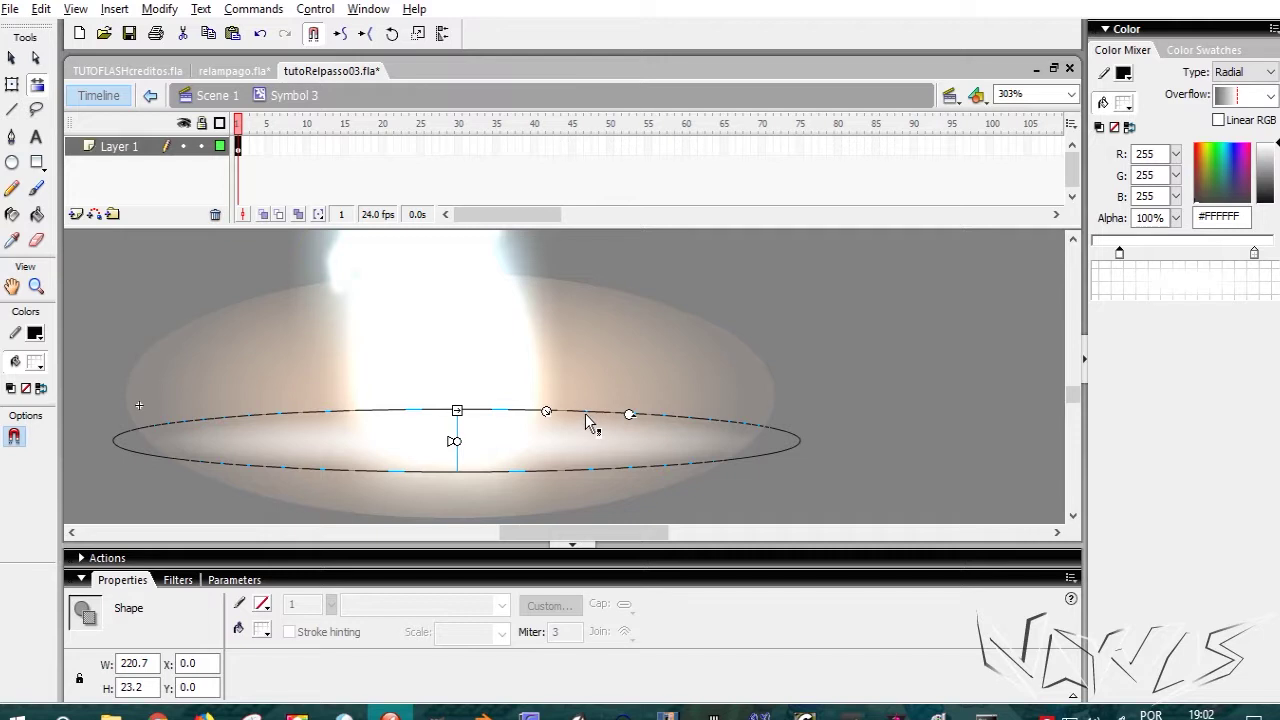
{"action": "left_click", "coordinate": [150, 95]}
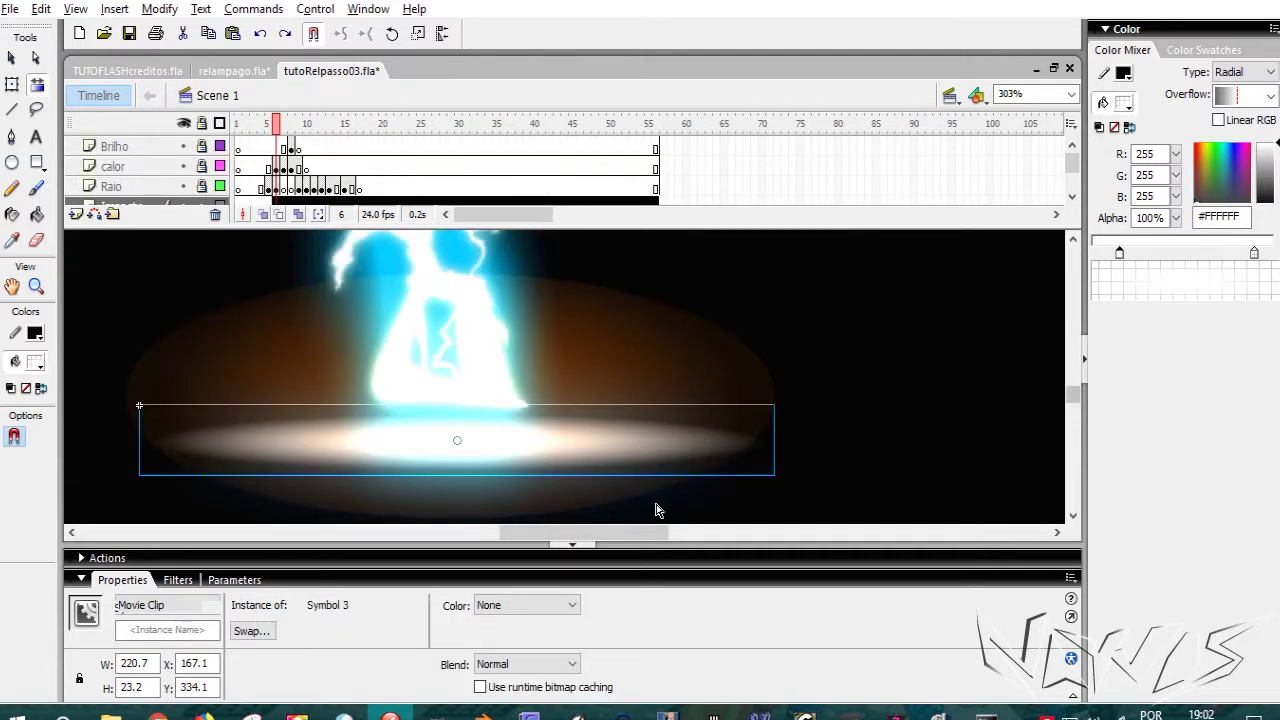
Step: Set the blend mode of the oval's movie clip to Add
{"action": "left_click", "coordinate": [15, 58]}
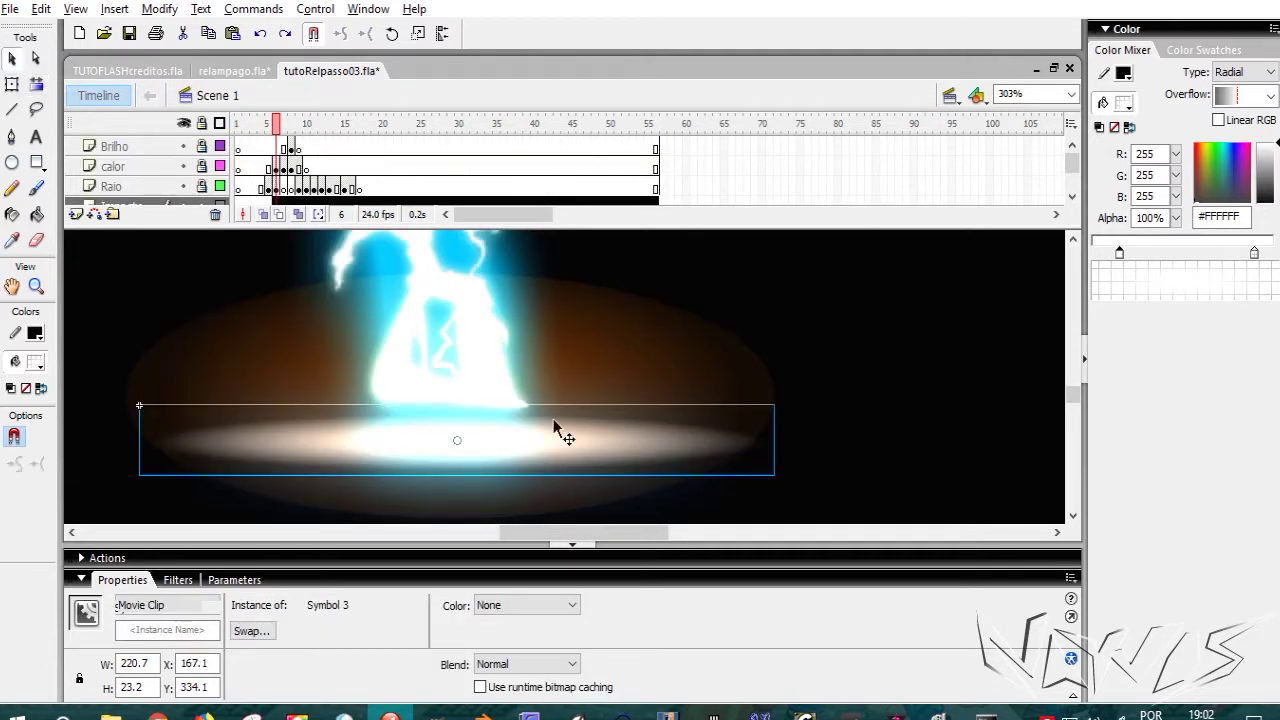
{"action": "left_click", "coordinate": [540, 664]}
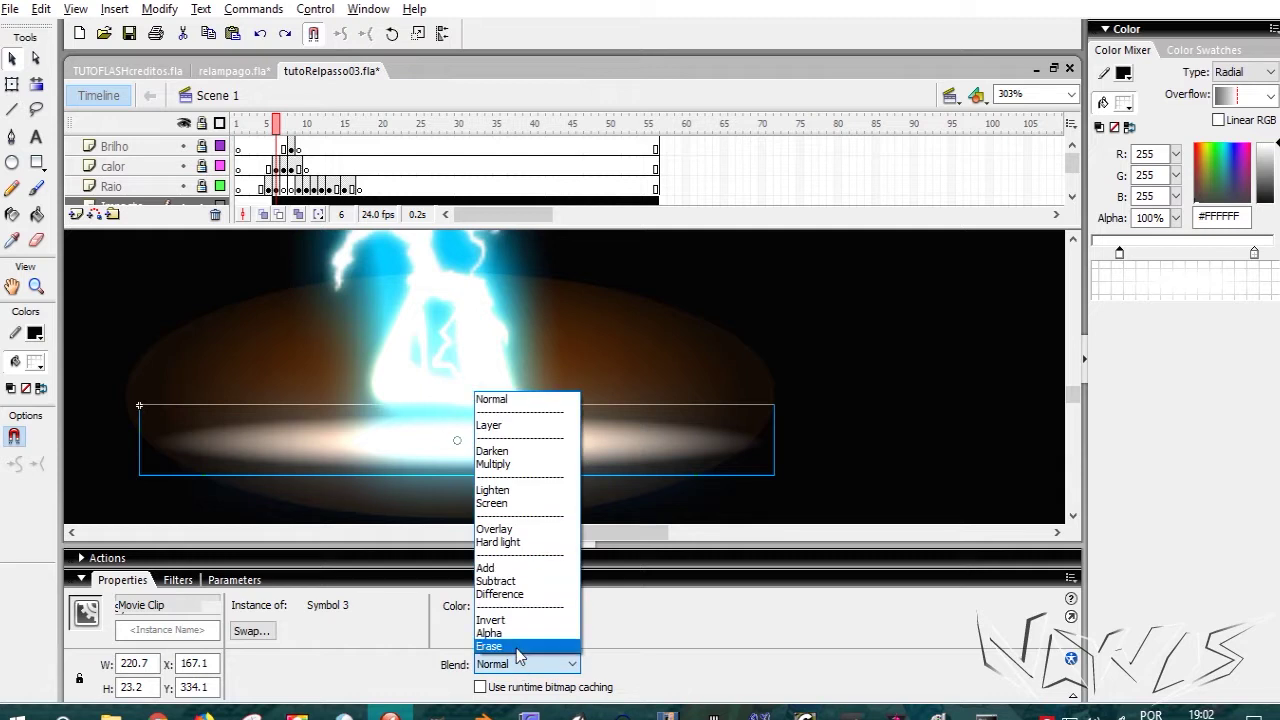
{"action": "left_click", "coordinate": [494, 568]}
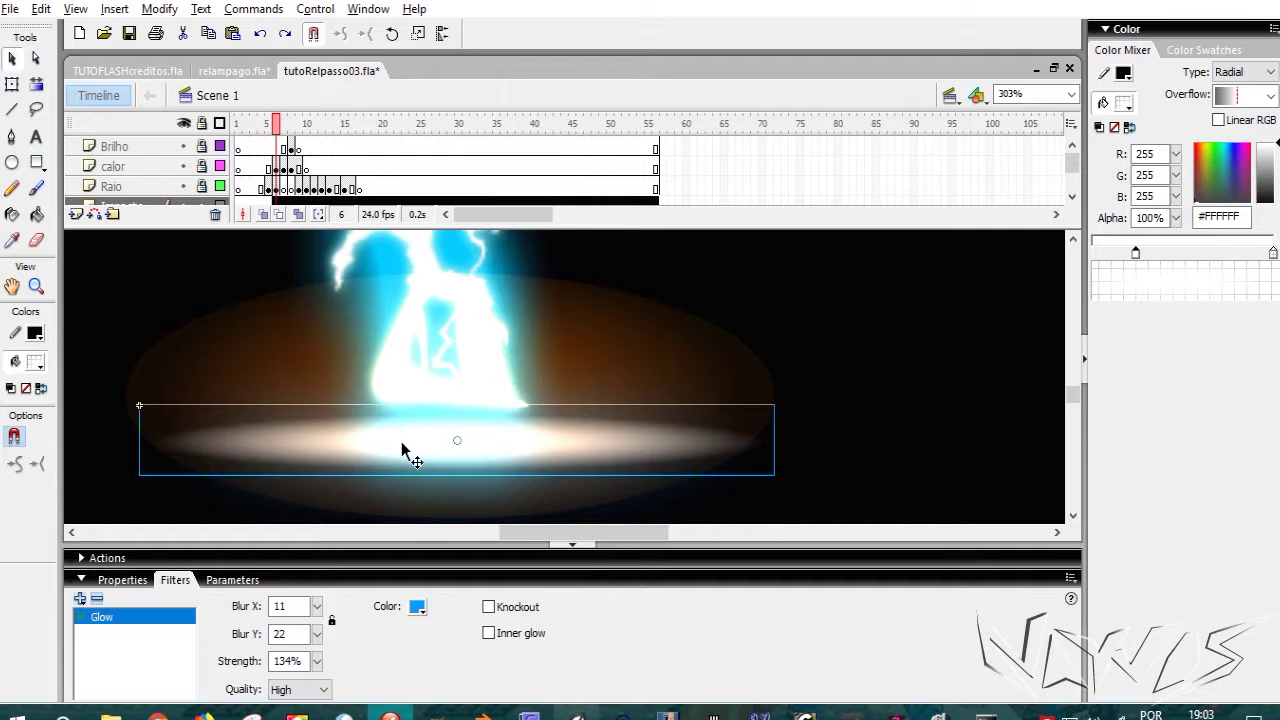
Step: Set the oval's Glow filter to Blur X 64, Blur Y 38 and strength 206%
{"action": "left_click_drag", "start_coordinate": [296, 606], "coordinate": [216, 604]}
{"action": "type", "text": "64"}
{"action": "key", "text": "Return"}
{"action": "left_click_drag", "start_coordinate": [293, 634], "coordinate": [247, 632]}
{"action": "type", "text": "38"}
{"action": "key", "text": "Tab"}
{"action": "type", "text": "20"}
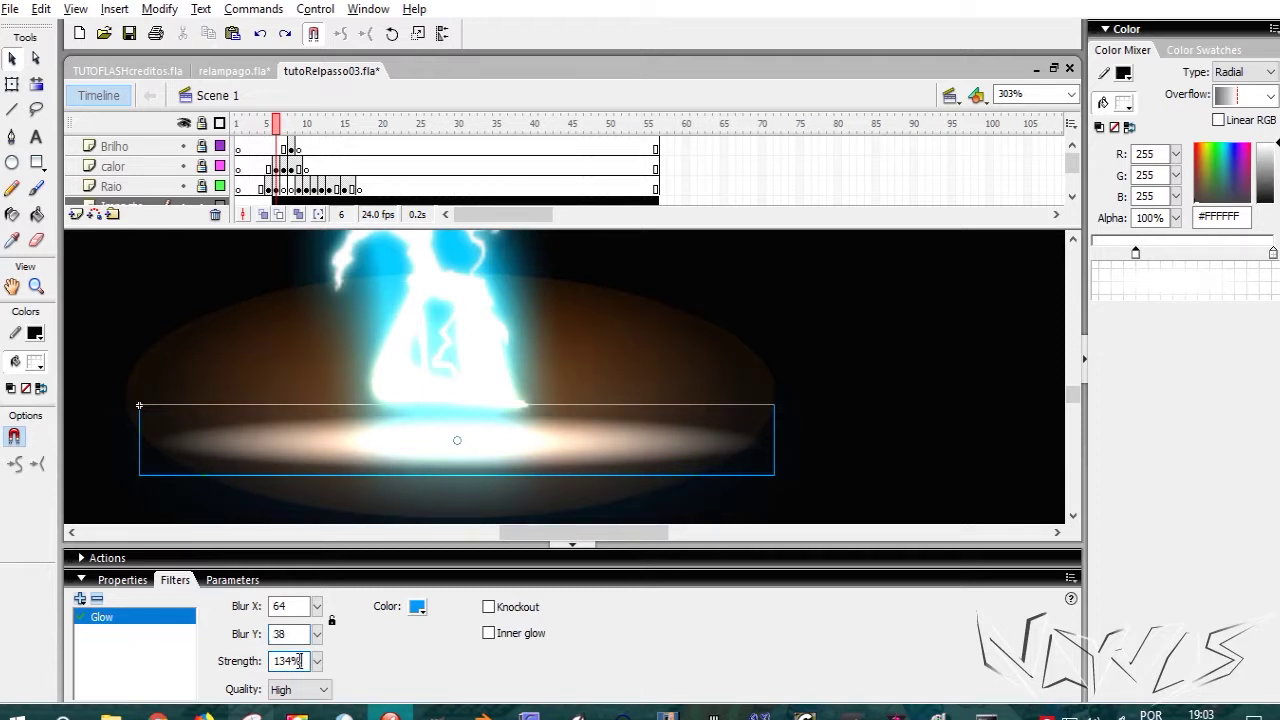
{"action": "type", "text": "6"}
{"action": "key", "text": "Return"}
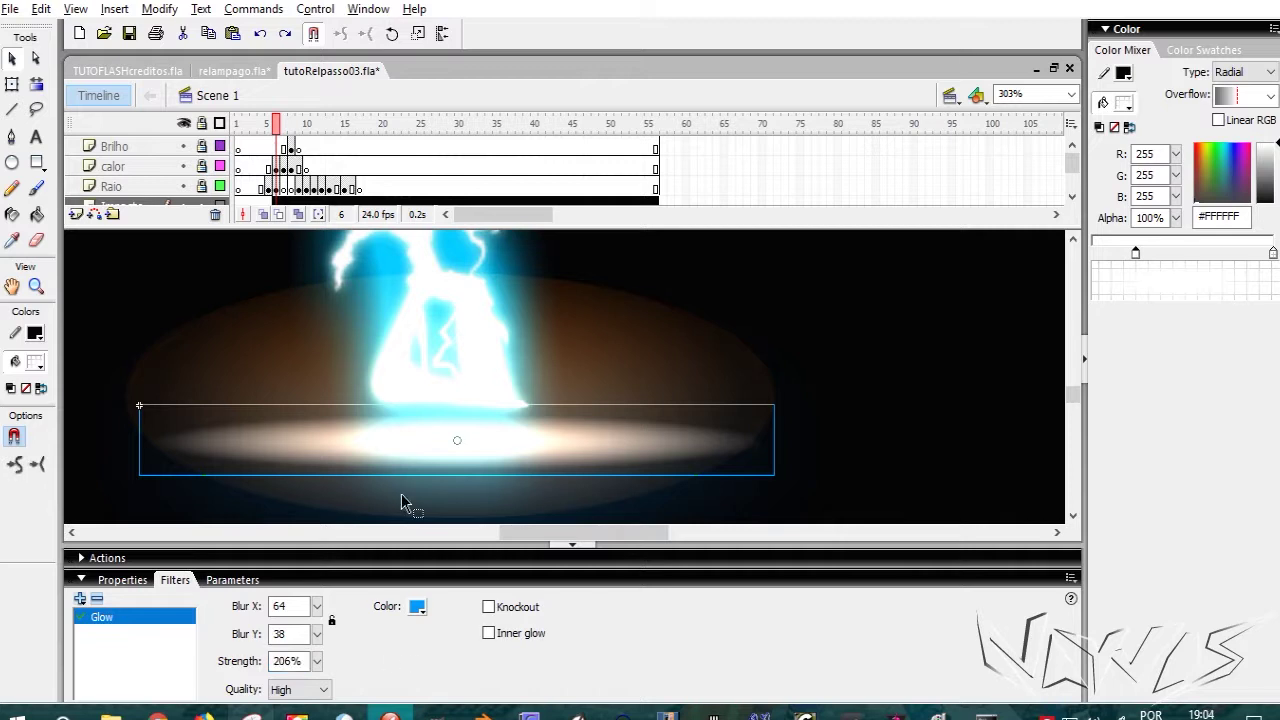
{"action": "left_click", "coordinate": [324, 690]}
{"action": "left_click", "coordinate": [303, 707]}
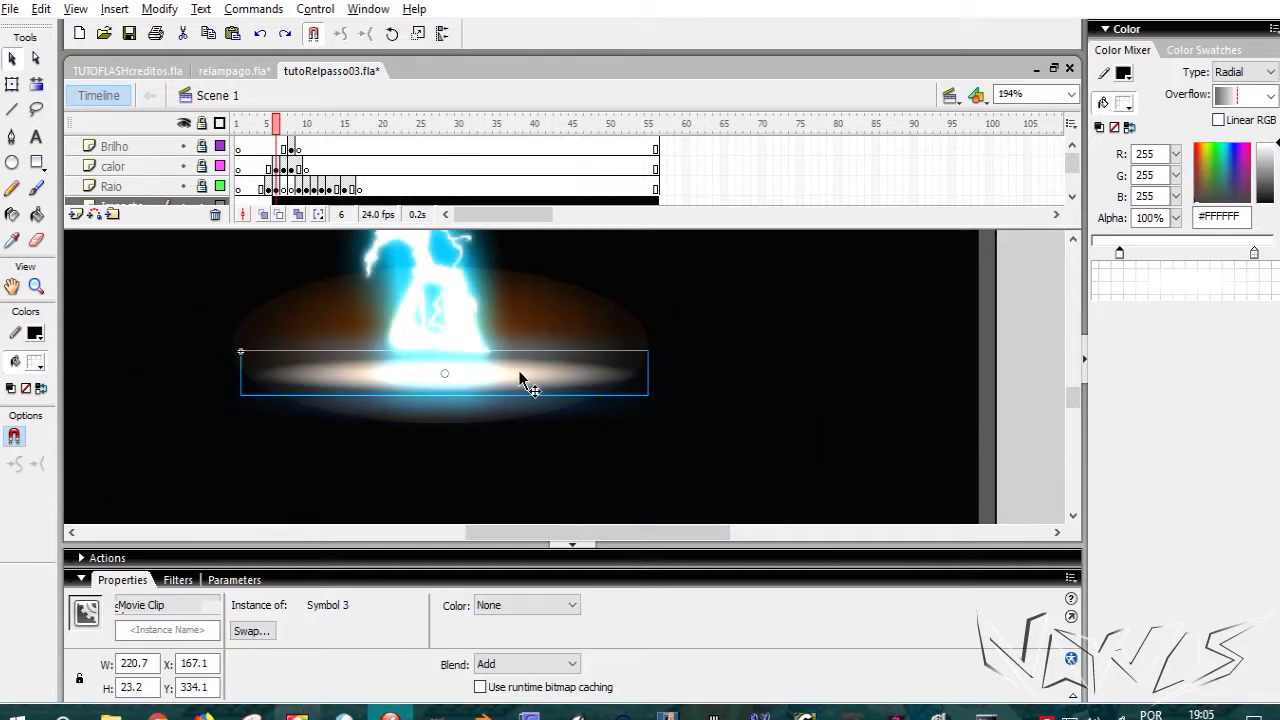
Step: Rotate the oval's radial gradient a quarter turn, stretch it slightly beyond the oval's ends, and return to the main scene
{"action": "double_click", "coordinate": [522, 376]}
{"action": "left_click", "coordinate": [36, 84]}
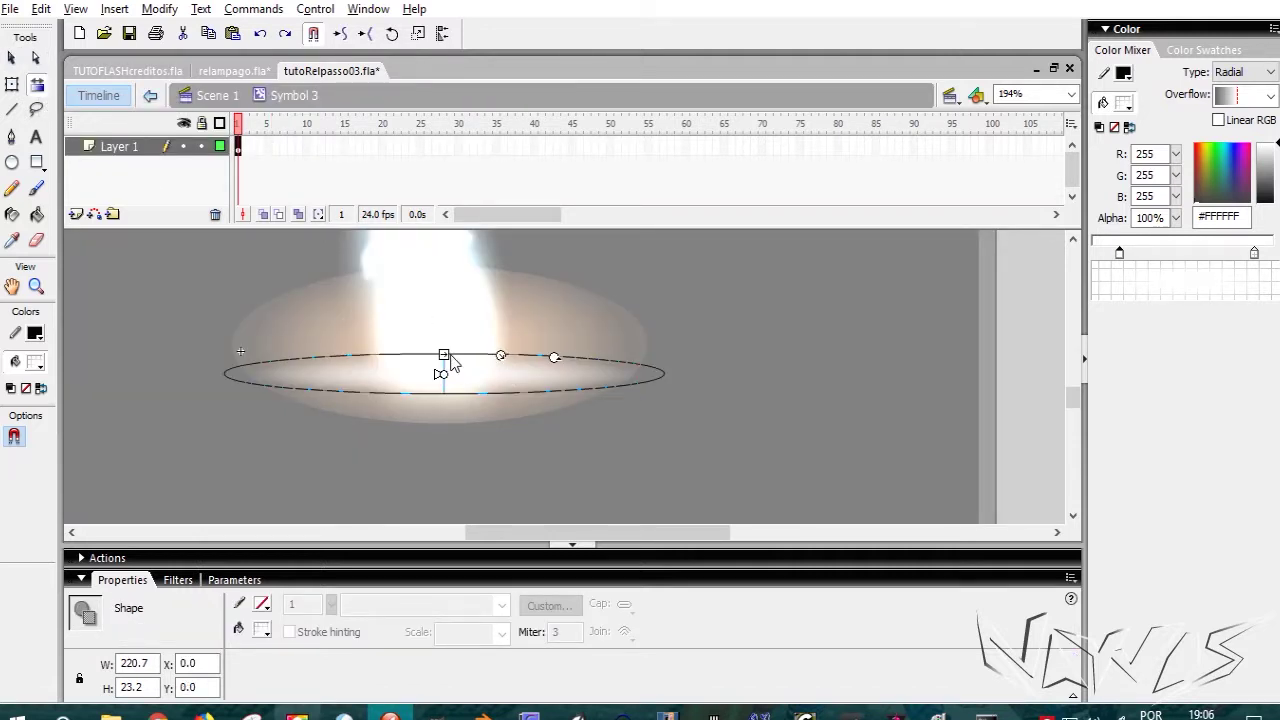
{"action": "left_click_drag", "start_coordinate": [555, 354], "coordinate": [471, 512]}
{"action": "left_click_drag", "start_coordinate": [466, 373], "coordinate": [777, 374]}
{"action": "left_click_drag", "start_coordinate": [652, 370], "coordinate": [527, 373]}
{"action": "left_click_drag", "start_coordinate": [696, 384], "coordinate": [670, 381]}
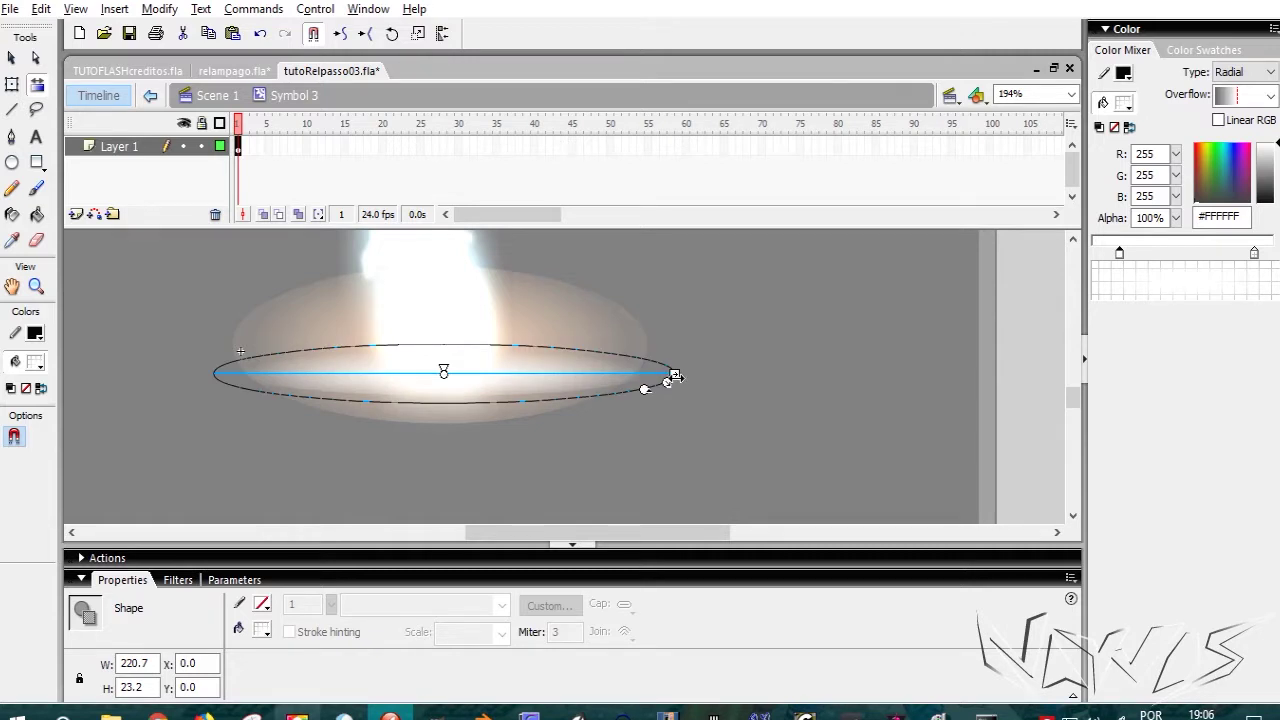
{"action": "left_click", "coordinate": [150, 95]}
{"action": "left_click", "coordinate": [12, 58]}
{"action": "left_click", "coordinate": [757, 443]}
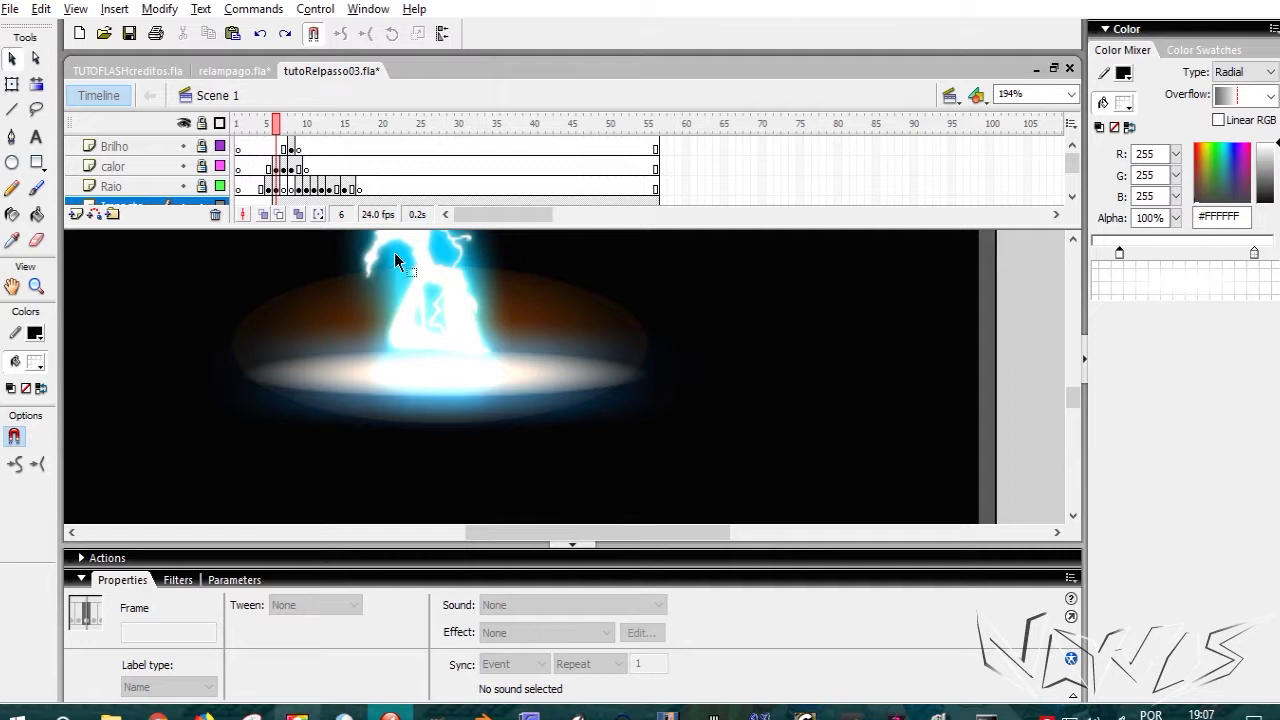
Step: Examine the impact glow with the other layers temporarily hidden and across the neighbouring frames
{"action": "left_click", "coordinate": [184, 123]}
{"action": "left_click", "coordinate": [184, 207]}
{"action": "left_click_drag", "start_coordinate": [294, 132], "coordinate": [285, 165]}
{"action": "left_click", "coordinate": [184, 123]}
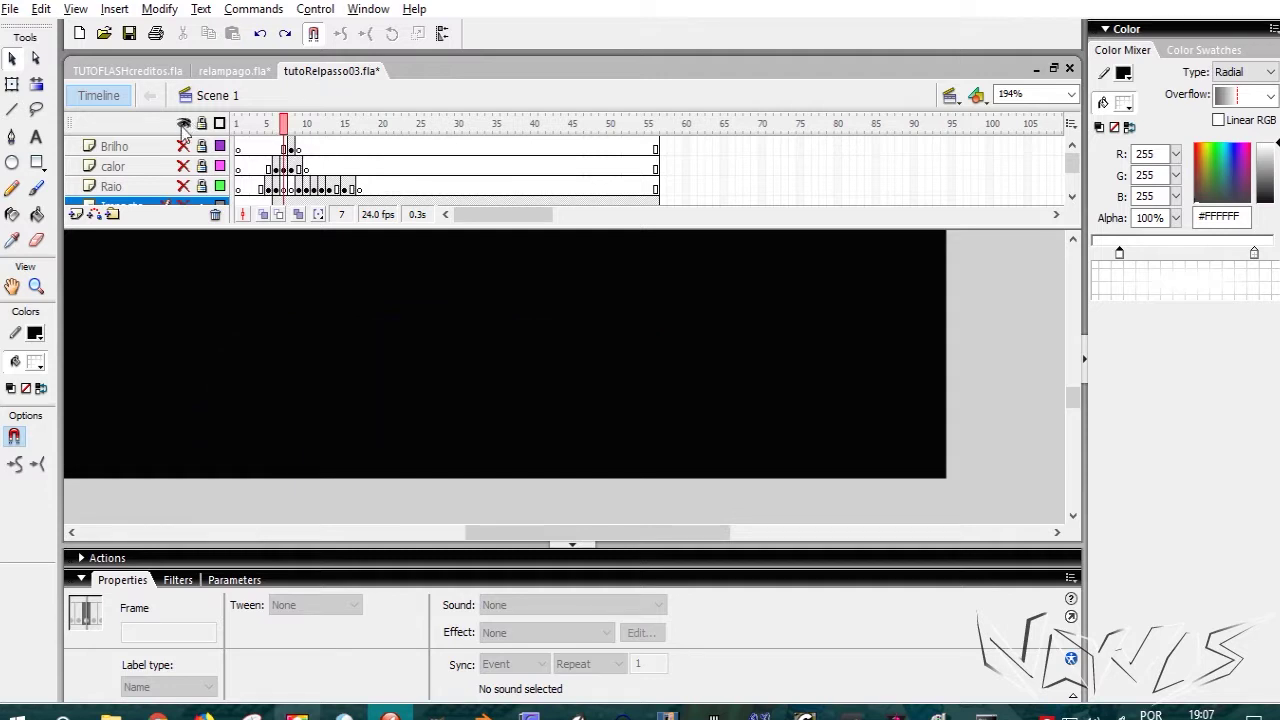
{"action": "left_click", "coordinate": [184, 123]}
{"action": "left_click_drag", "start_coordinate": [287, 127], "coordinate": [300, 157]}
{"action": "left_click_drag", "start_coordinate": [1062, 165], "coordinate": [1068, 166]}
{"action": "left_click_drag", "start_coordinate": [537, 216], "coordinate": [484, 231]}
Step: Open the impact glow's movie clip from a late frame and convert the oval inside it into a nested movie clip named Symbol 4
{"action": "left_click", "coordinate": [519, 126]}
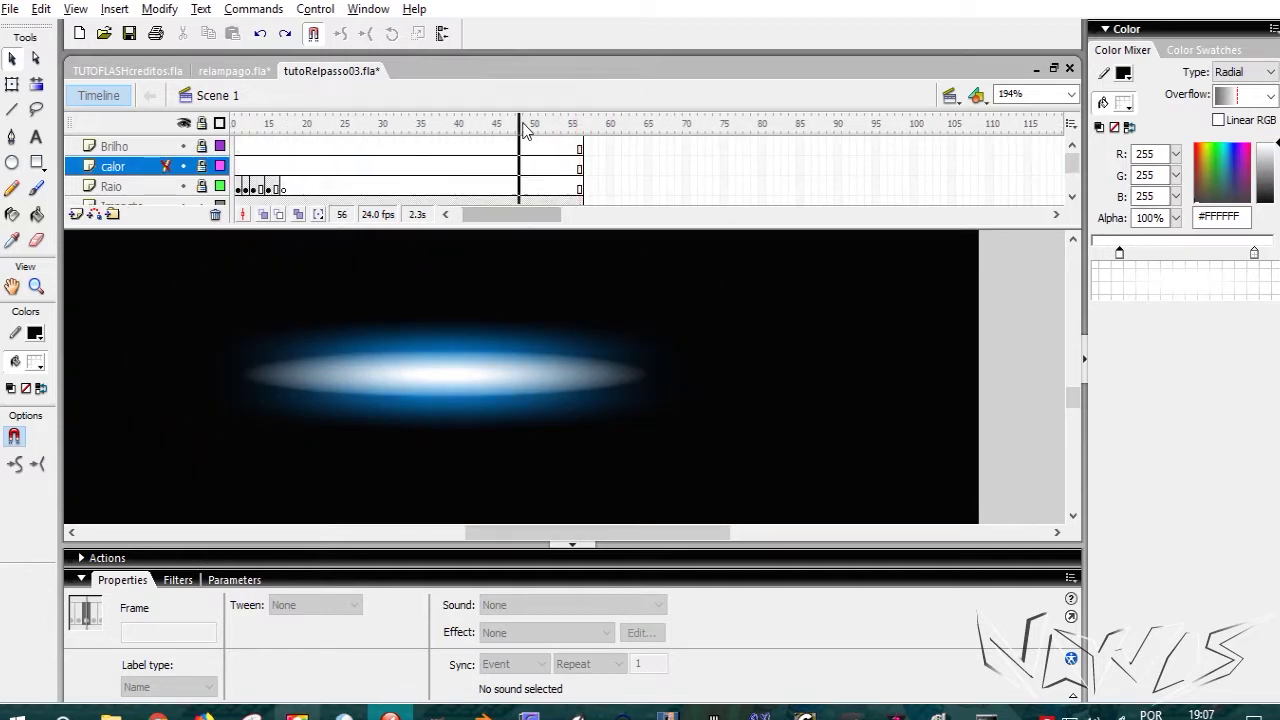
{"action": "left_click", "coordinate": [496, 379]}
{"action": "double_click", "coordinate": [497, 385]}
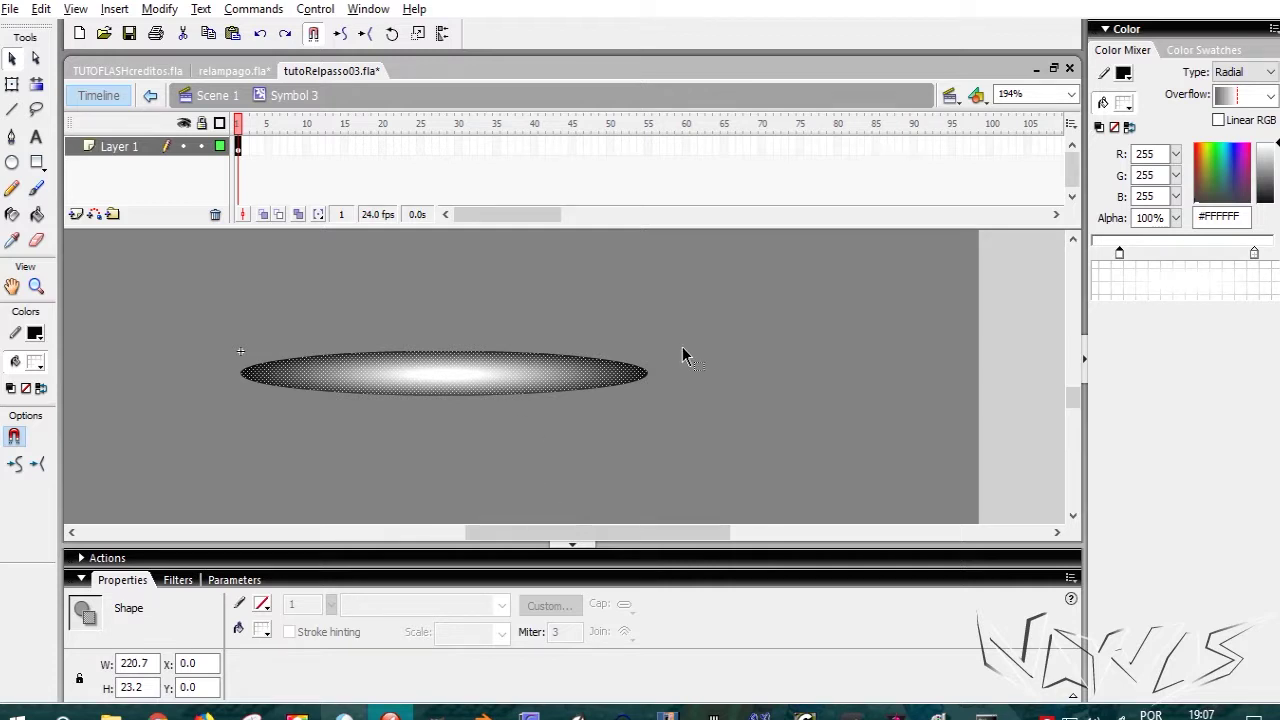
{"action": "left_click", "coordinate": [438, 329]}
{"action": "left_click", "coordinate": [396, 380]}
{"action": "key", "text": "F8"}
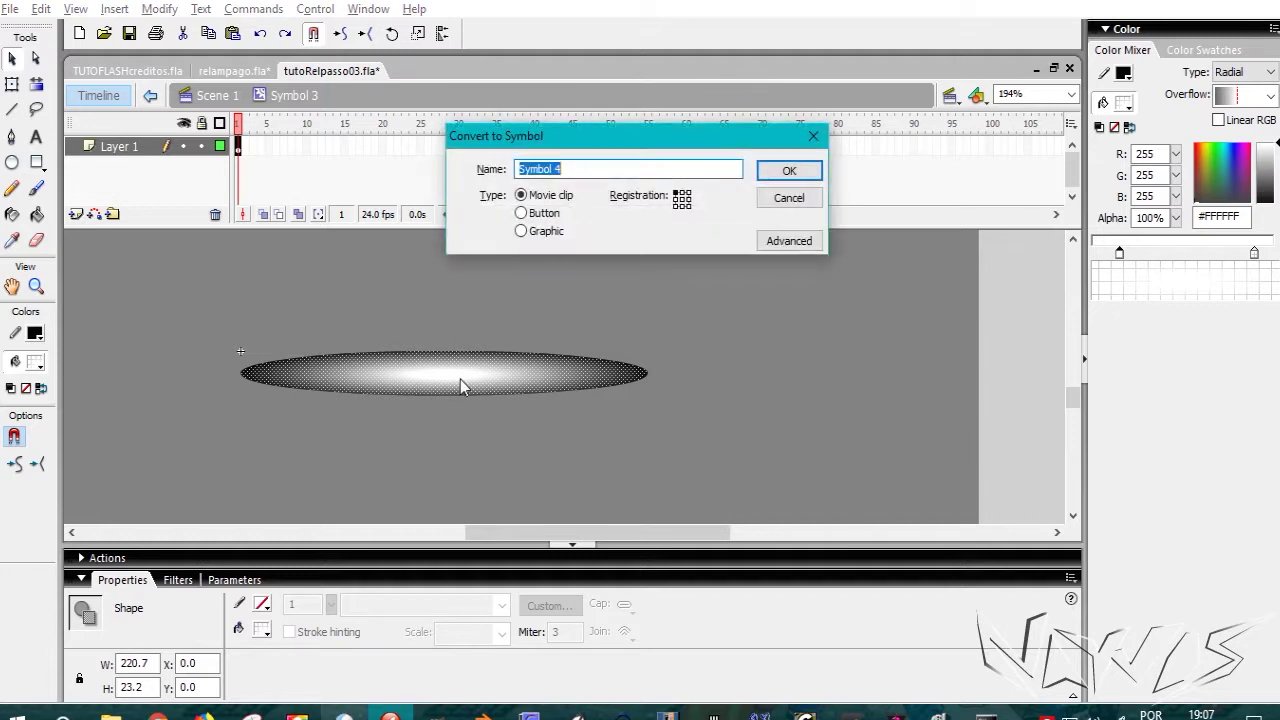
{"action": "left_click", "coordinate": [790, 166]}
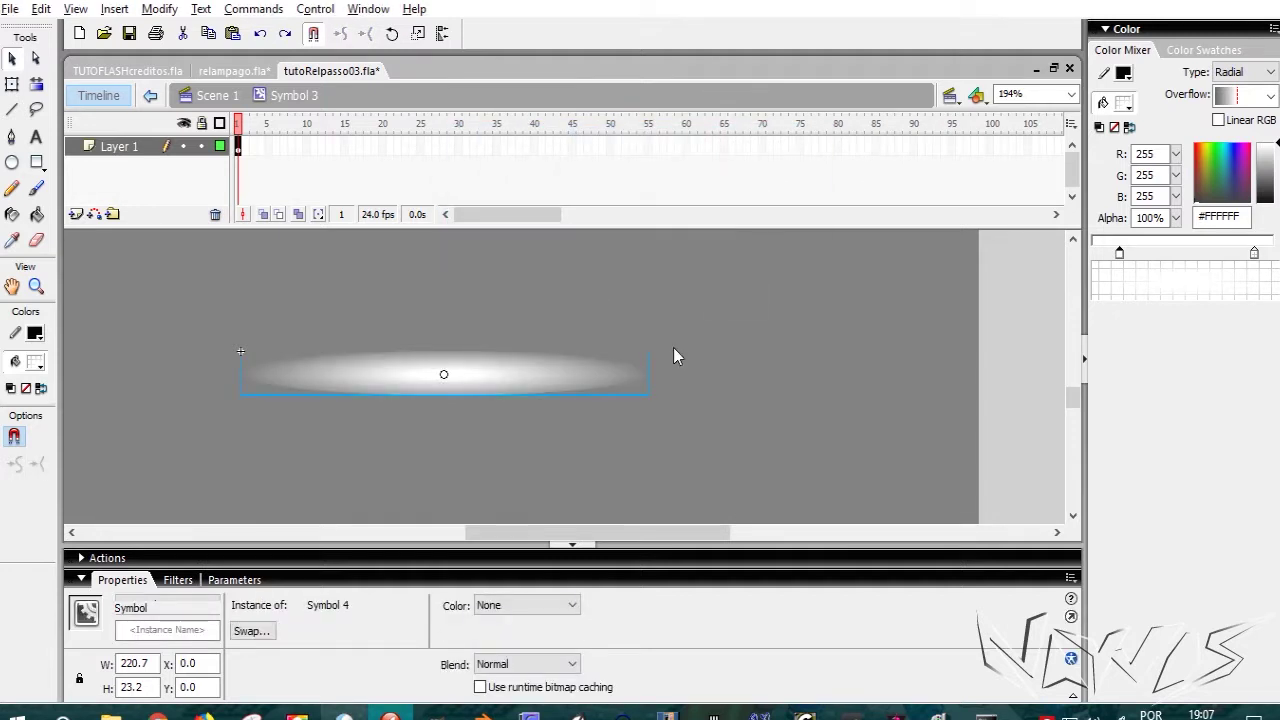
{"action": "double_click", "coordinate": [506, 386]}
{"action": "left_click", "coordinate": [507, 386]}
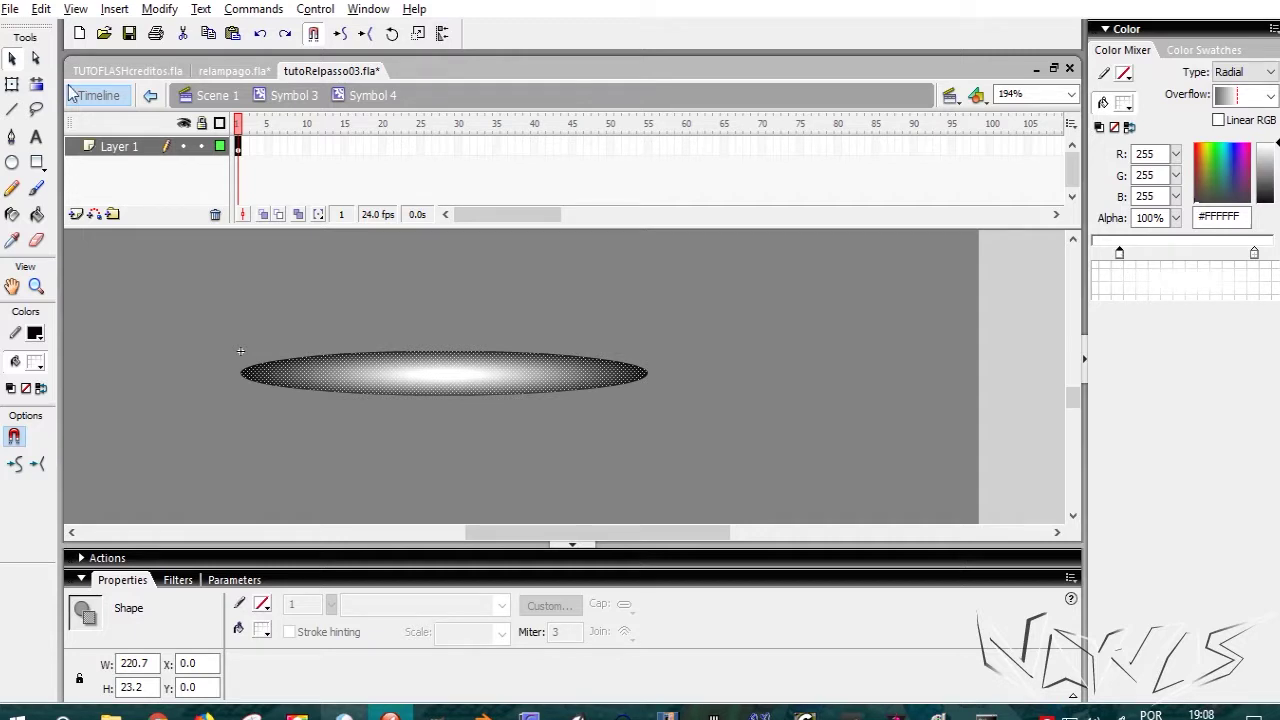
{"action": "left_click", "coordinate": [36, 84]}
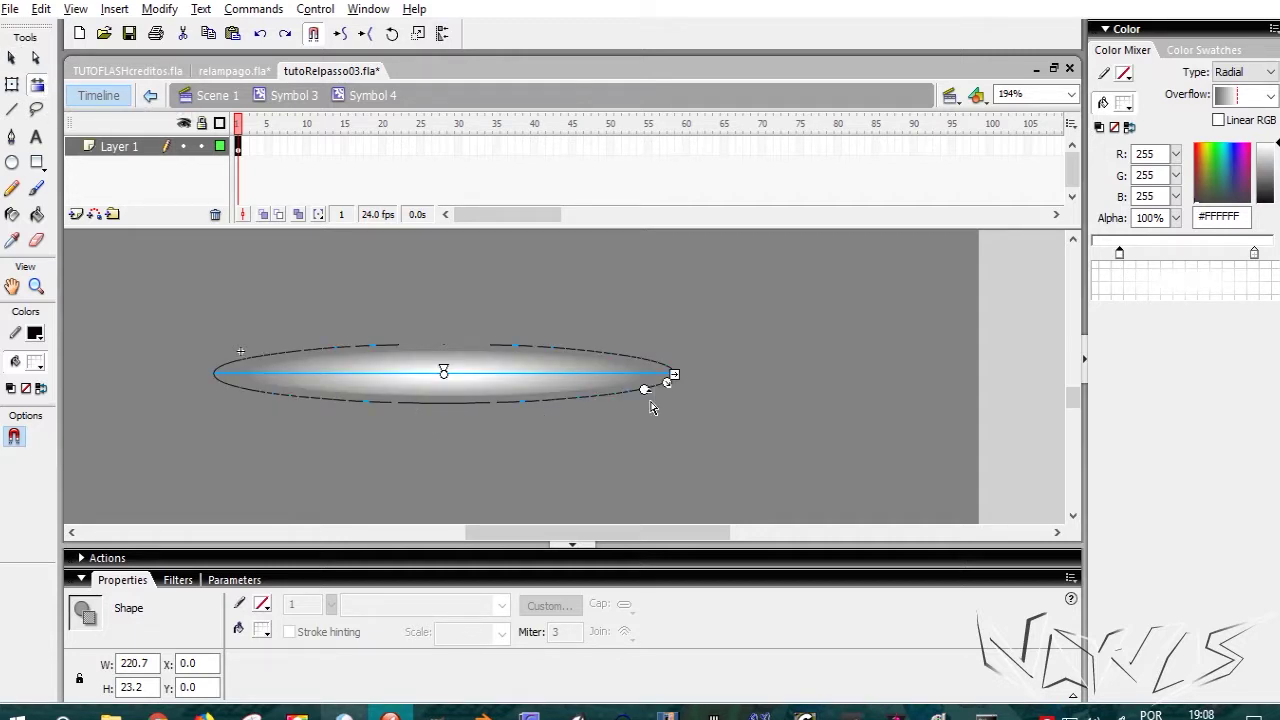
{"action": "left_click", "coordinate": [10, 58]}
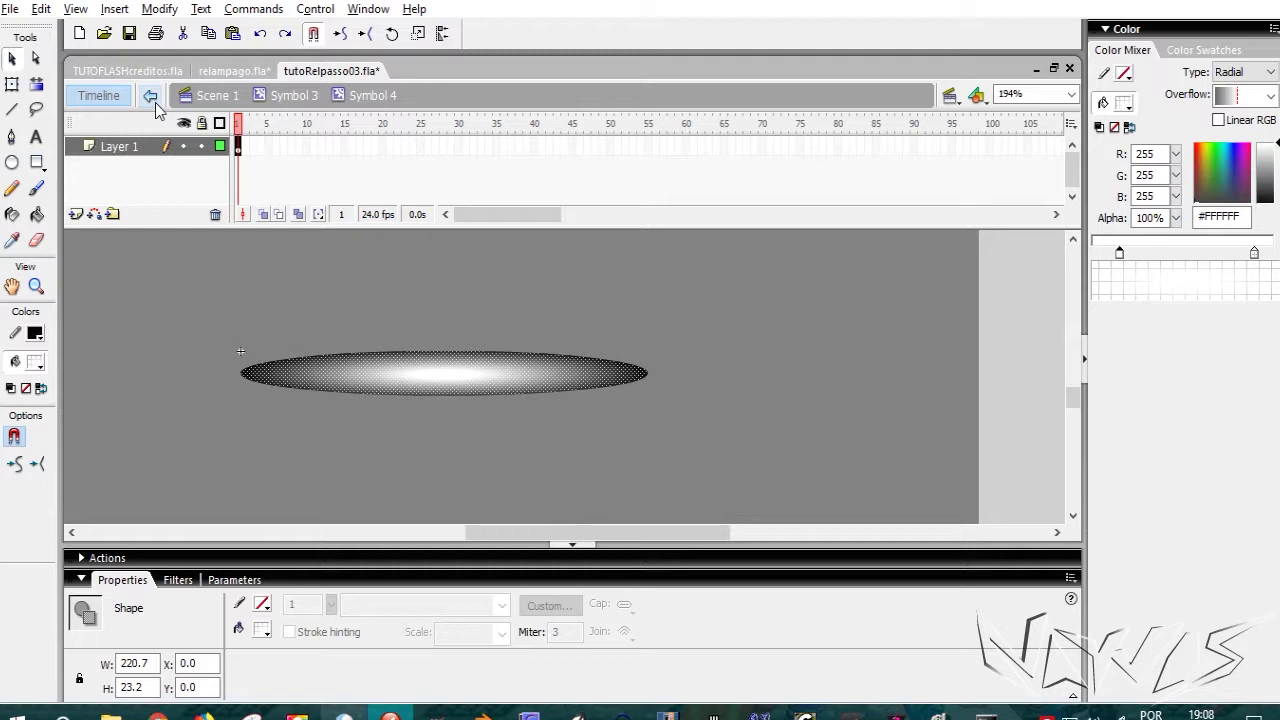
{"action": "left_click", "coordinate": [151, 96]}
Step: Insert blank keyframes at frames 2 and 3 inside Symbol 3, and paste a copy of frame 1 into frame 4
{"action": "left_click", "coordinate": [240, 147]}
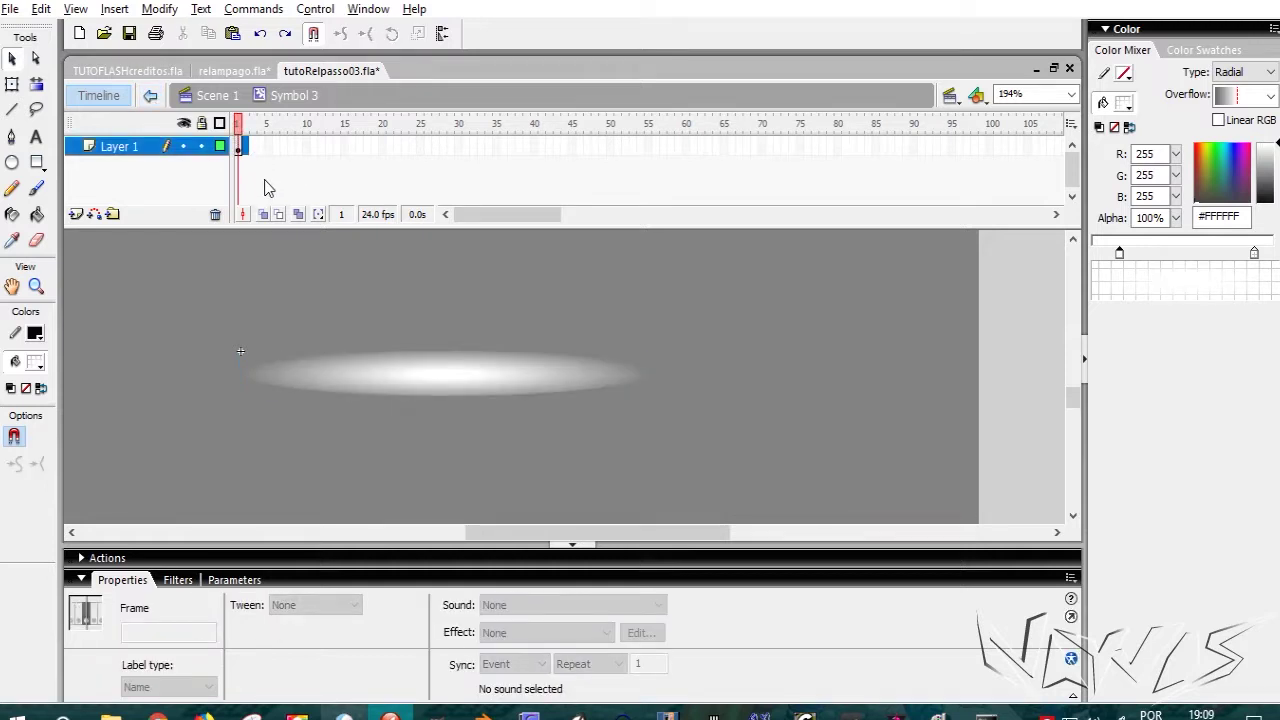
{"action": "left_click", "coordinate": [252, 187]}
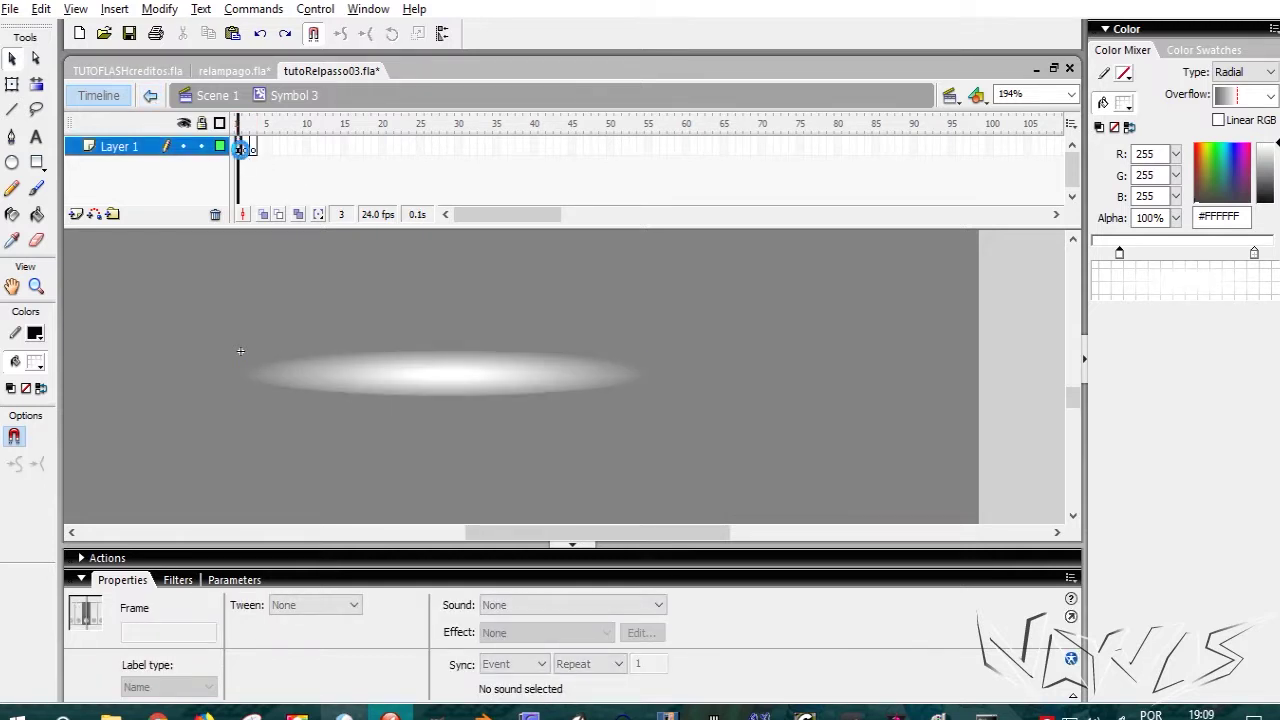
{"action": "right_click", "coordinate": [241, 148]}
{"action": "left_click", "coordinate": [306, 382]}
{"action": "left_click", "coordinate": [253, 147]}
{"action": "right_click", "coordinate": [261, 147]}
{"action": "left_click", "coordinate": [330, 402]}
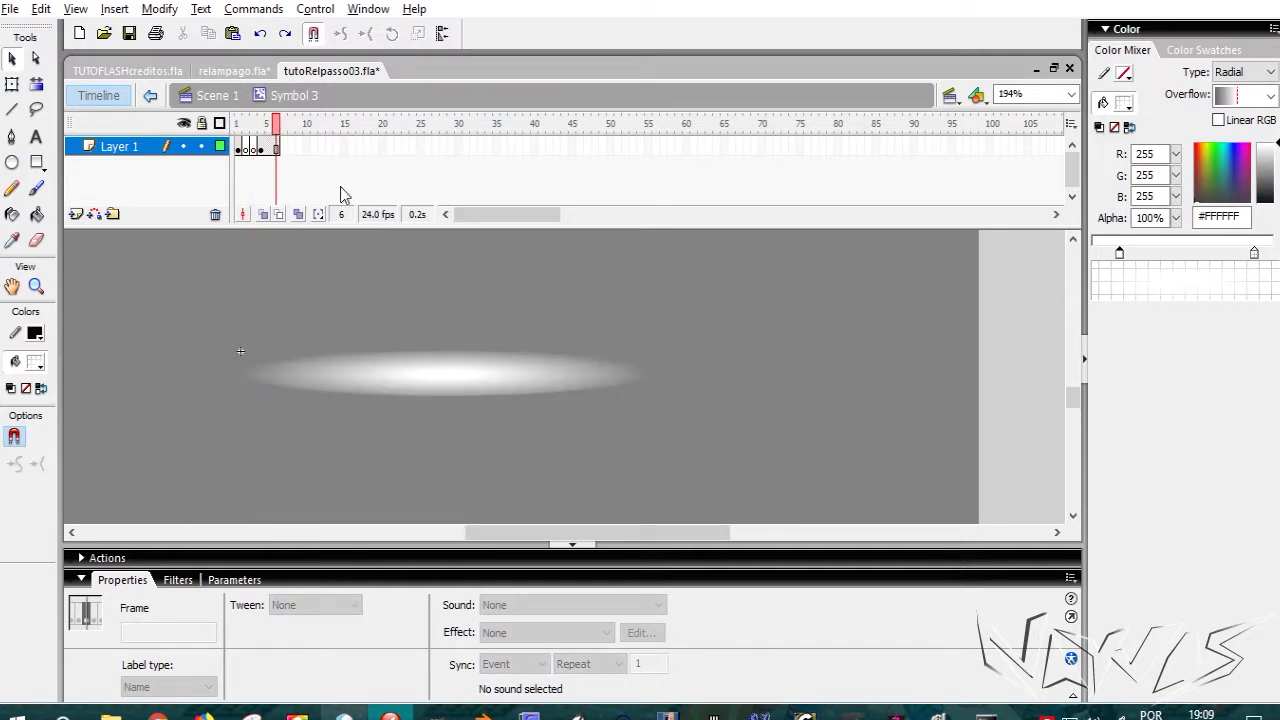
Step: Extend the oval's exposure from frame 4 through frame 9 and insert a blank keyframe at frame 10
{"action": "key", "text": "F5"}
{"action": "key", "text": "F5"}
{"action": "key", "text": "F5"}
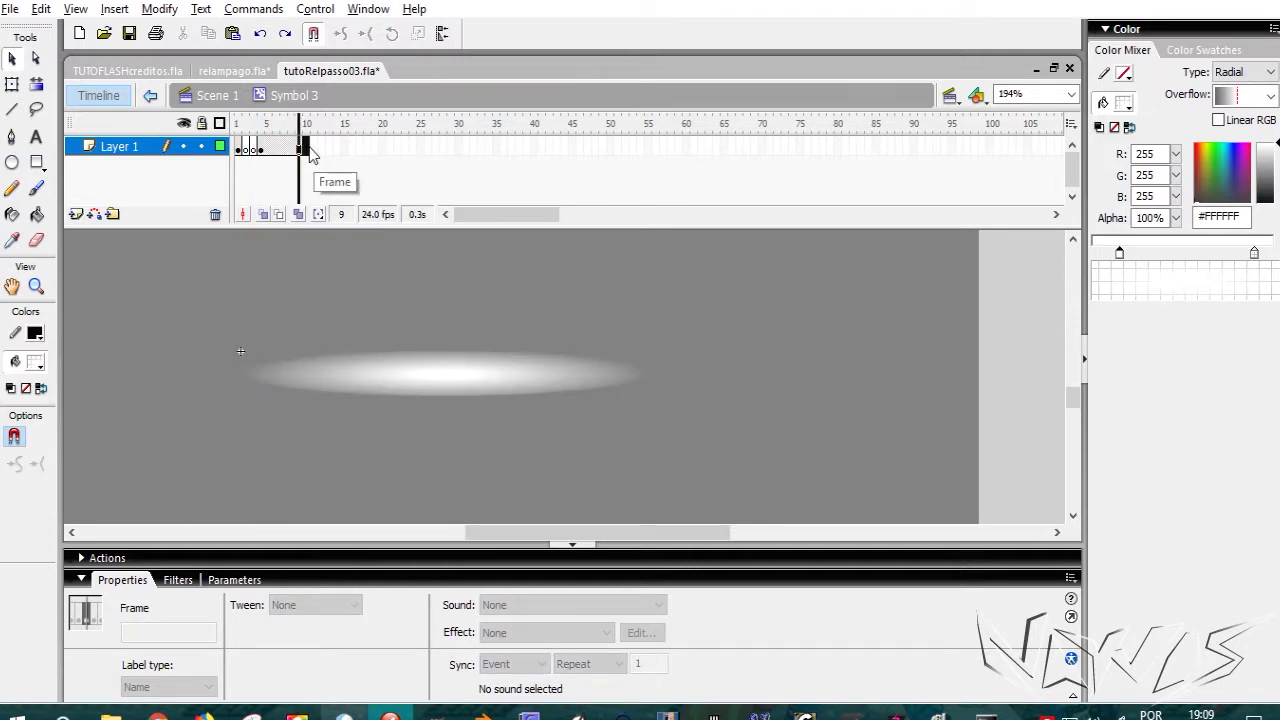
{"action": "key", "text": "F7"}
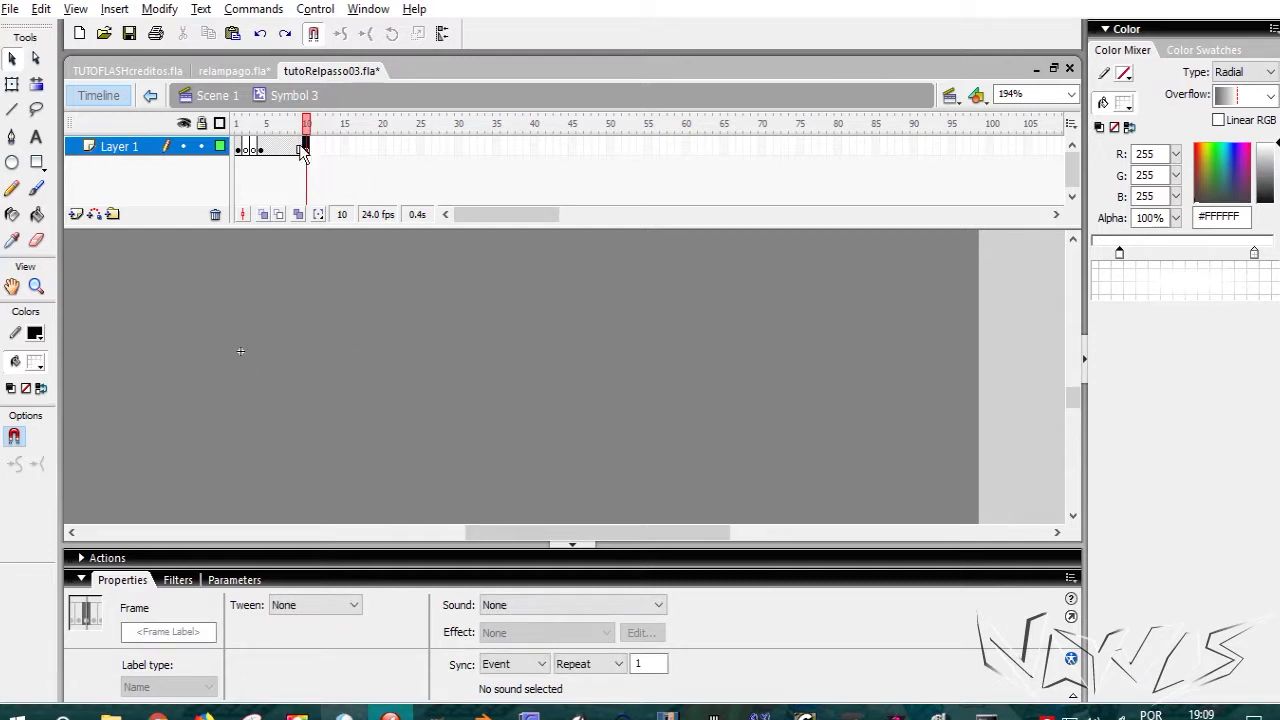
Step: Add a keyframe at frame 9 and shrink the oval there about its centre to about 47.6 × 5.0 px
{"action": "left_click", "coordinate": [260, 146]}
{"action": "mouse_move", "coordinate": [260, 146]}
{"action": "left_mouse_down"}
{"action": "mouse_move", "coordinate": [276, 147]}
{"action": "mouse_move", "coordinate": [270, 157]}
{"action": "left_mouse_up"}
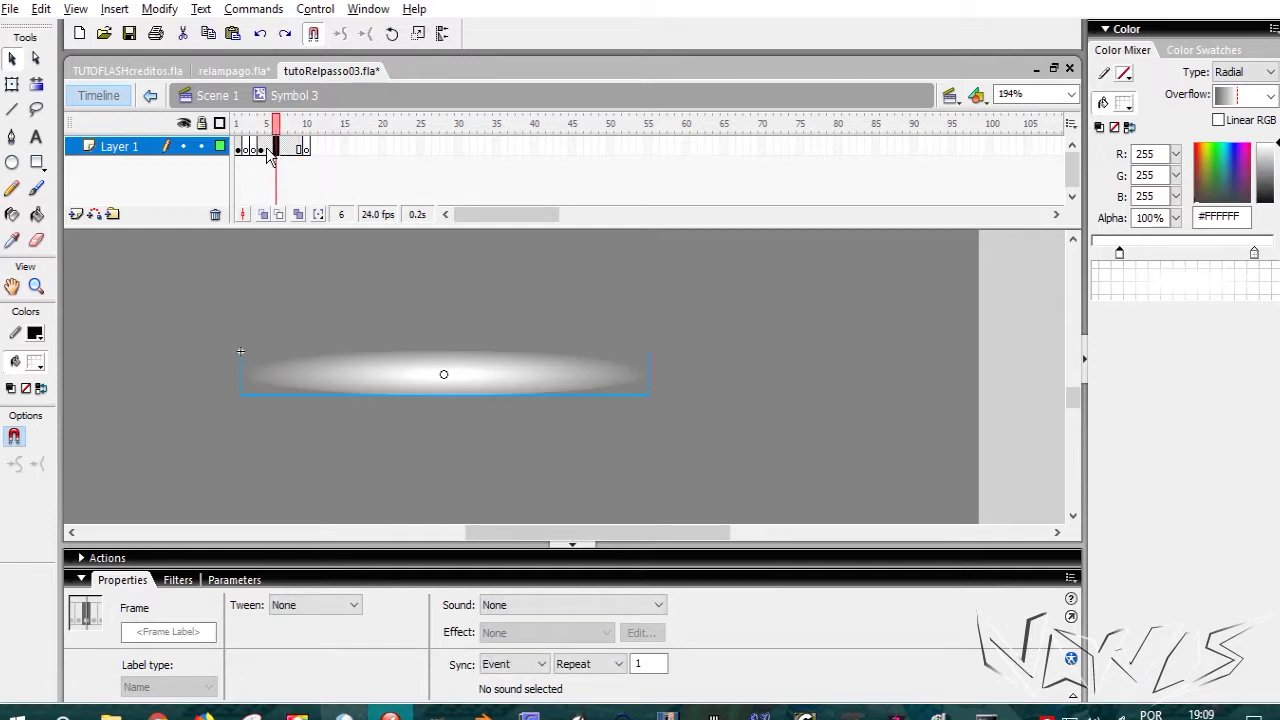
{"action": "left_click", "coordinate": [262, 148]}
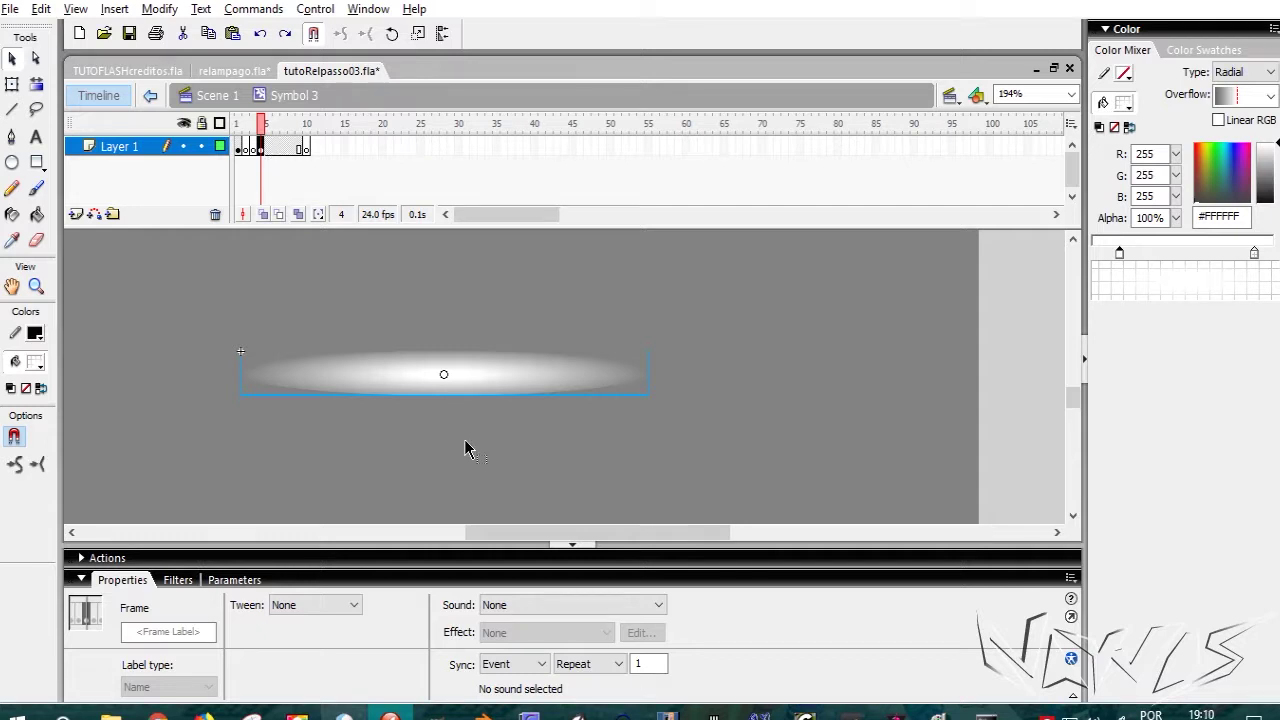
{"action": "left_click", "coordinate": [298, 147]}
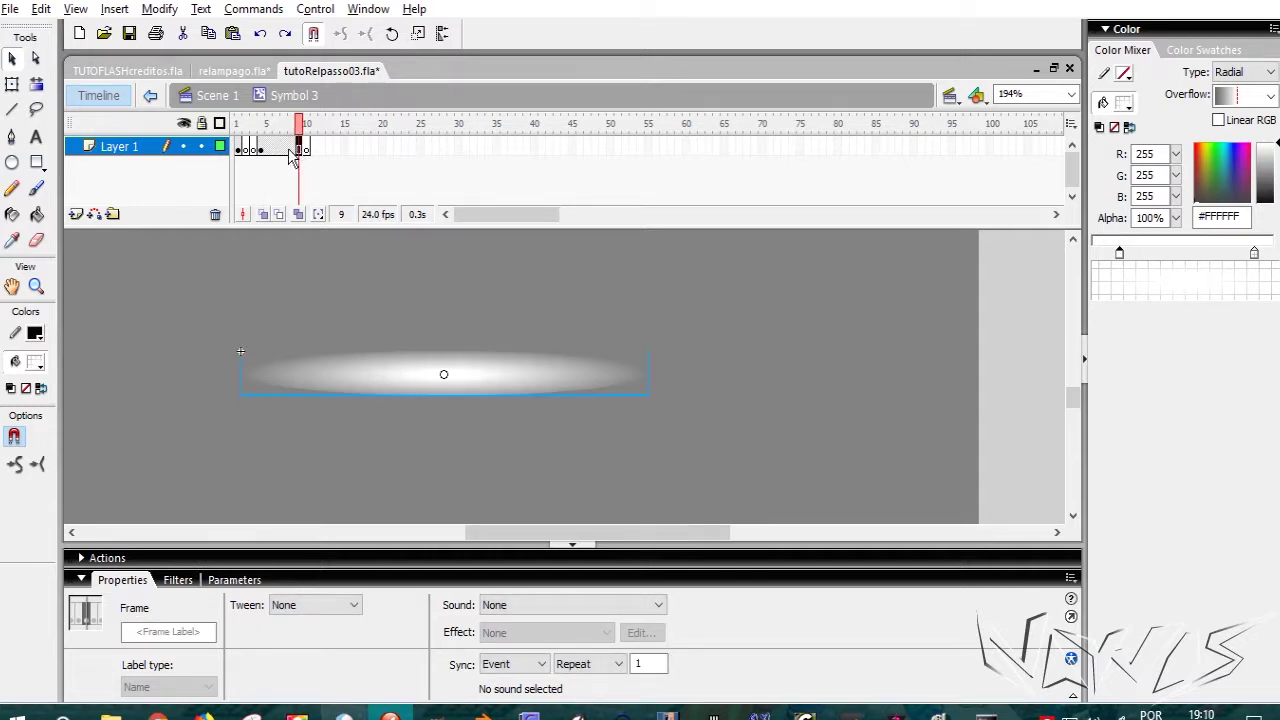
{"action": "key", "text": "q"}
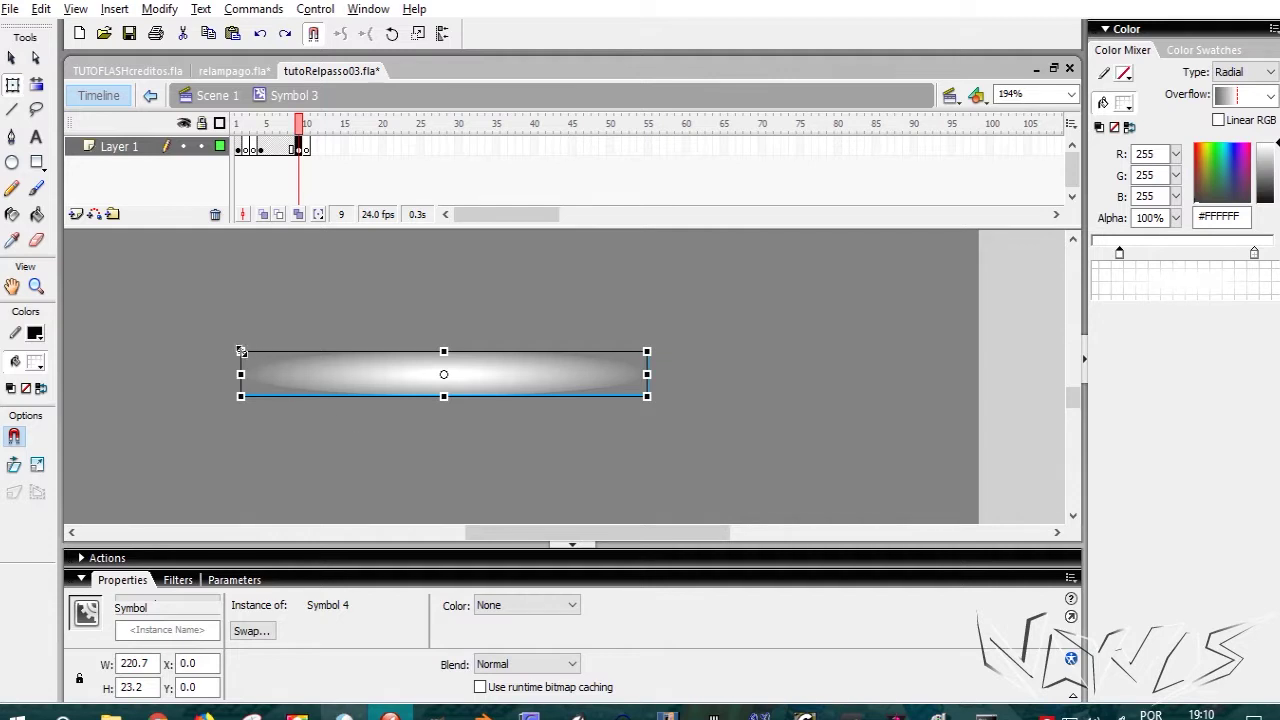
{"action": "left_click_drag", "start_coordinate": [241, 352], "coordinate": [277, 363]}
{"action": "left_click_drag", "start_coordinate": [563, 393], "coordinate": [543, 384]}
{"action": "scroll", "coordinate": [468, 369], "scroll_direction": "up", "scroll_amount": 5}
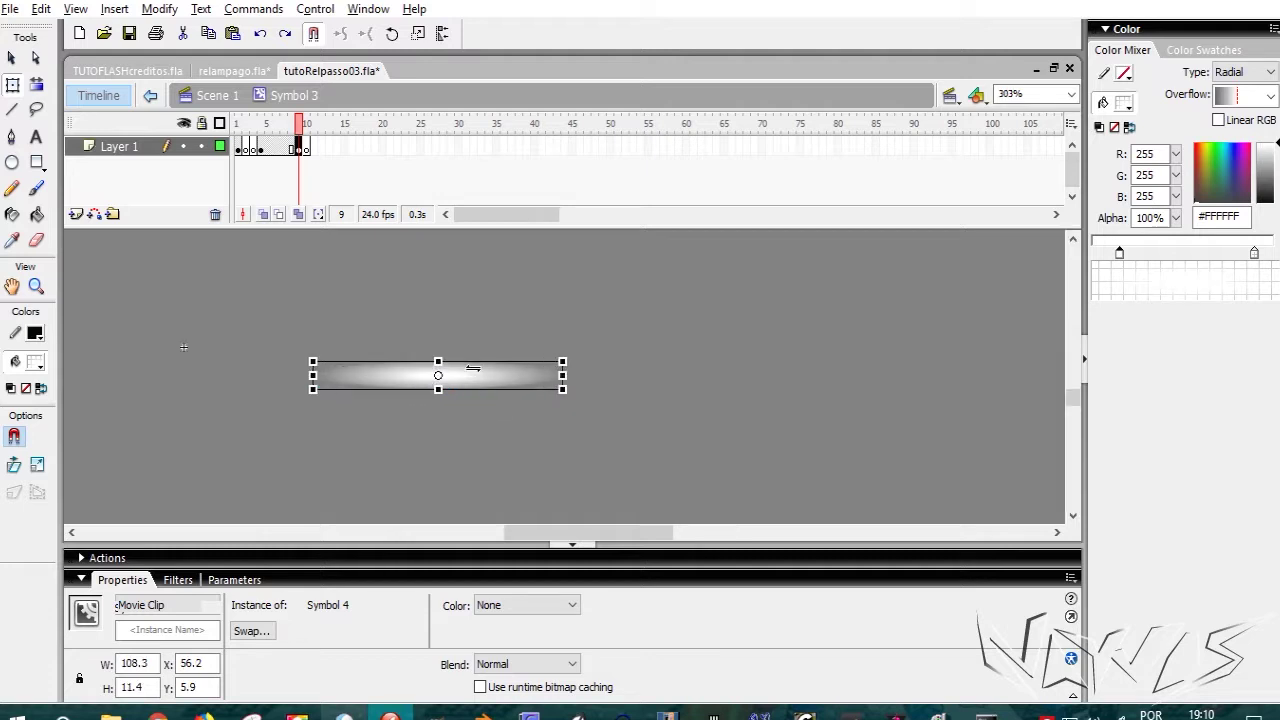
{"action": "left_click_drag", "start_coordinate": [696, 414], "coordinate": [532, 402]}
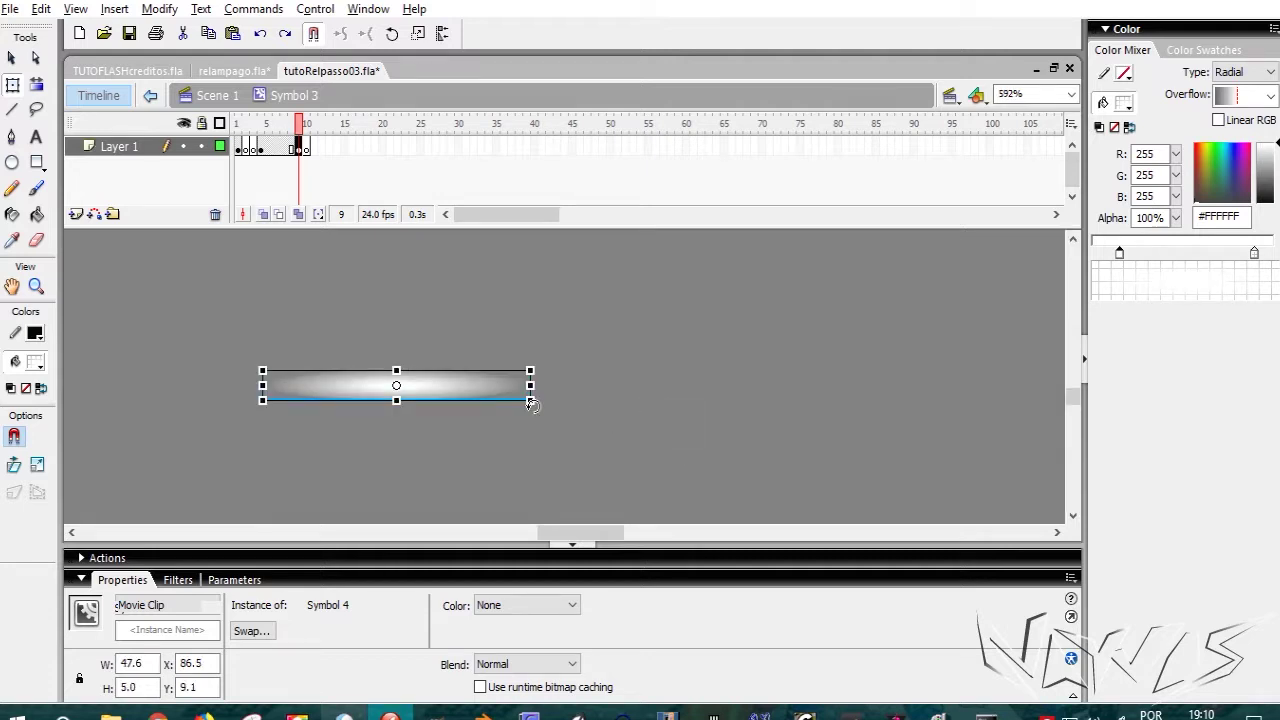
Step: Apply an Alpha color effect to the small oval at frame 9 and reduce its opacity
{"action": "left_click", "coordinate": [505, 605]}
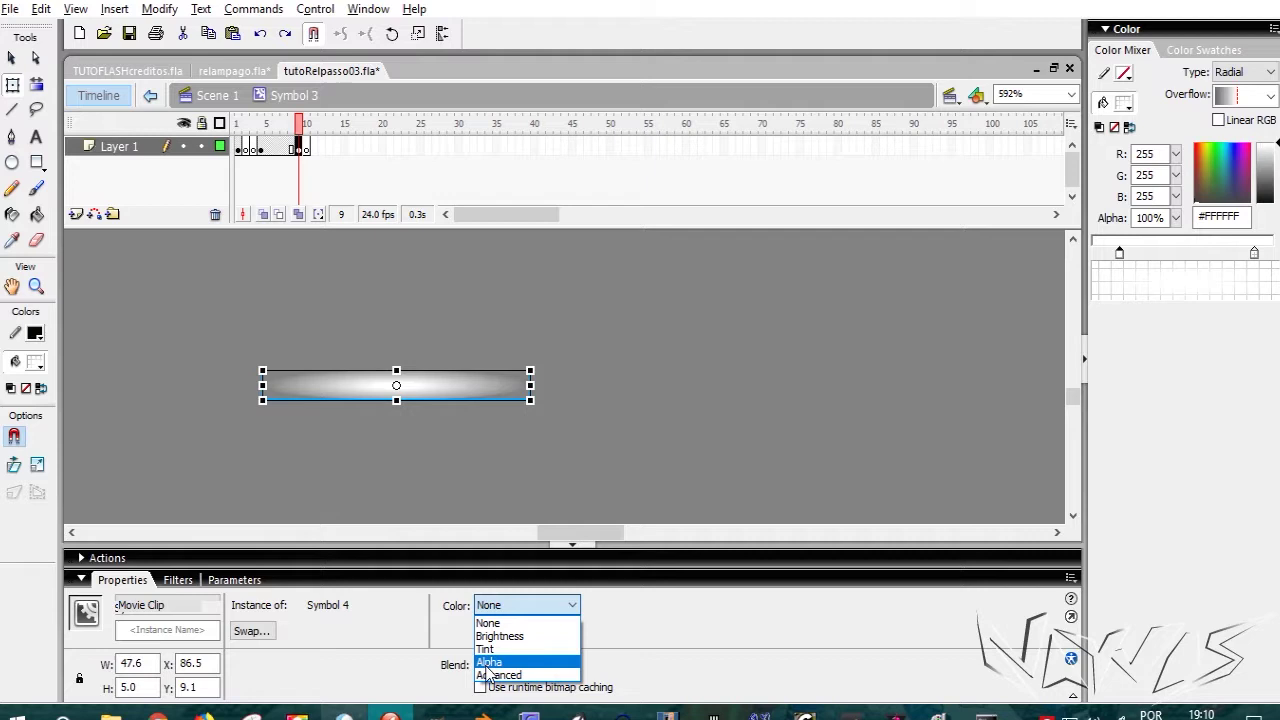
{"action": "left_click", "coordinate": [490, 660]}
{"action": "left_click_drag", "start_coordinate": [664, 614], "coordinate": [665, 596]}
Step: Create a motion tween from the oval at frame 4 to frame 9 and convert frames 4 to 8 into keyframes
{"action": "left_click", "coordinate": [261, 147]}
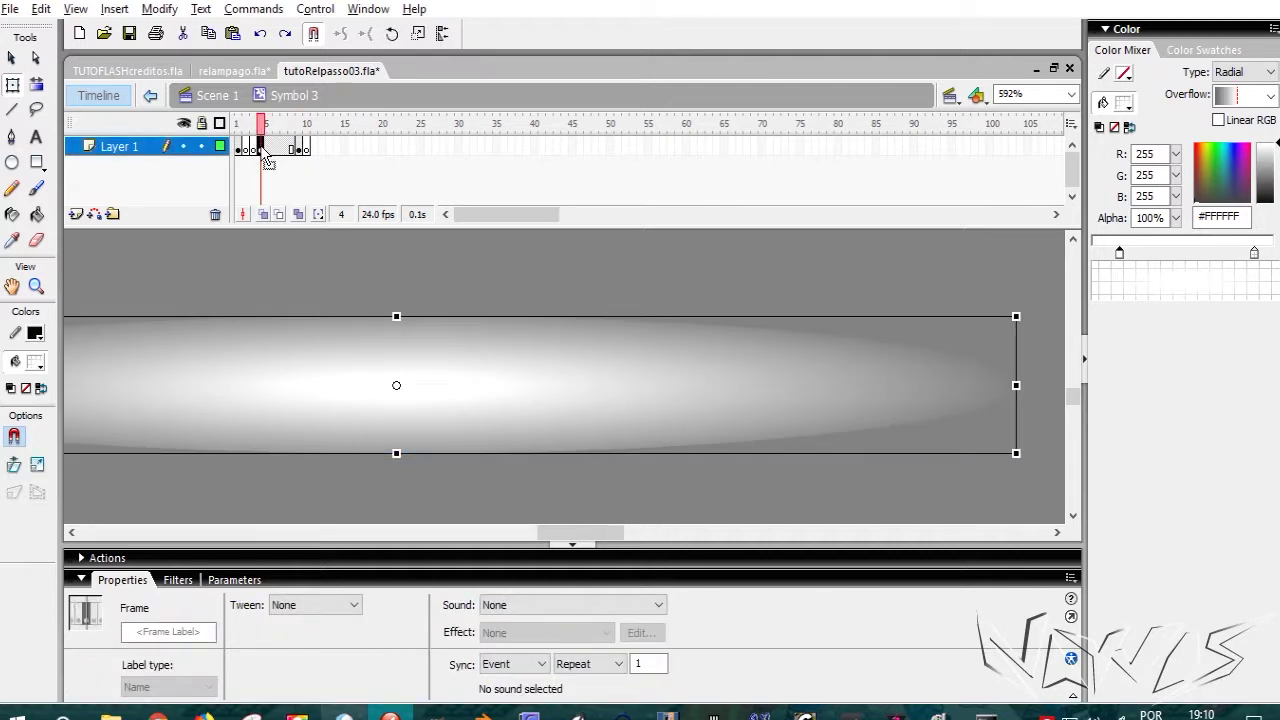
{"action": "right_click", "coordinate": [262, 147]}
{"action": "left_click", "coordinate": [290, 160]}
{"action": "left_click", "coordinate": [285, 164]}
{"action": "mouse_move", "coordinate": [264, 130]}
{"action": "left_mouse_down"}
{"action": "mouse_move", "coordinate": [298, 133]}
{"action": "mouse_move", "coordinate": [267, 136]}
{"action": "left_mouse_up"}
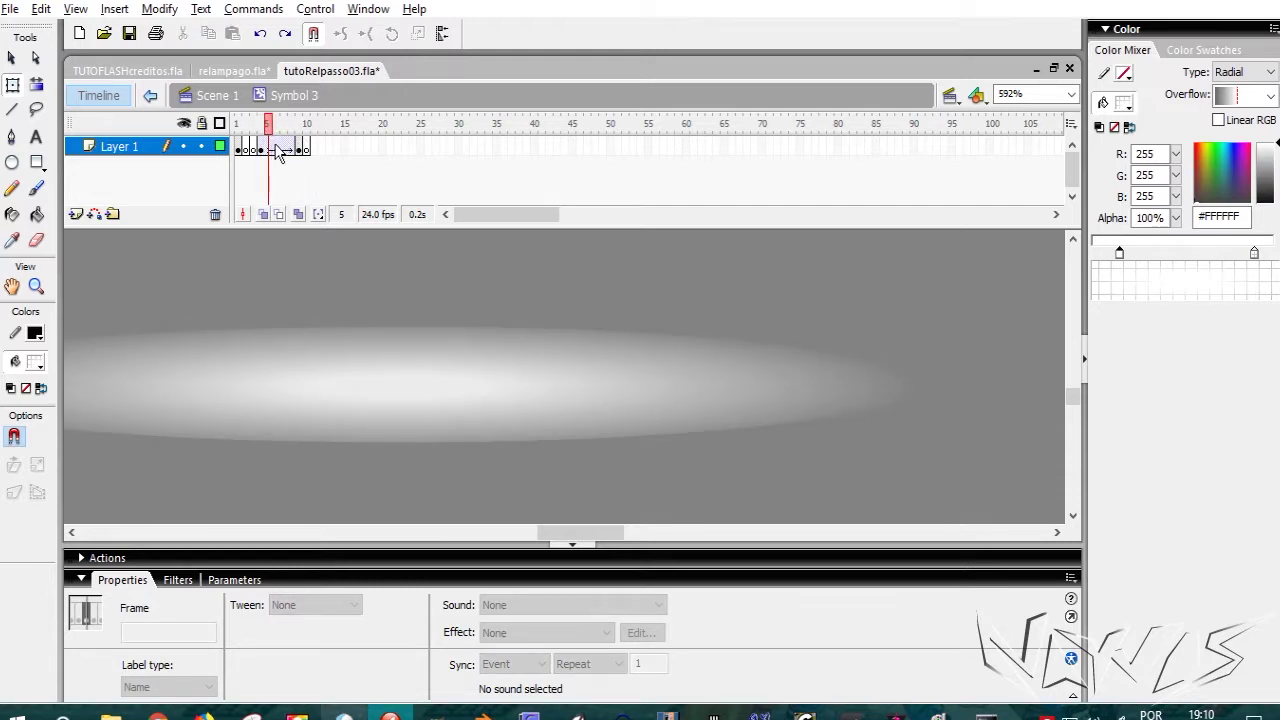
{"action": "double_click", "coordinate": [272, 148]}
{"action": "key", "text": "F6"}
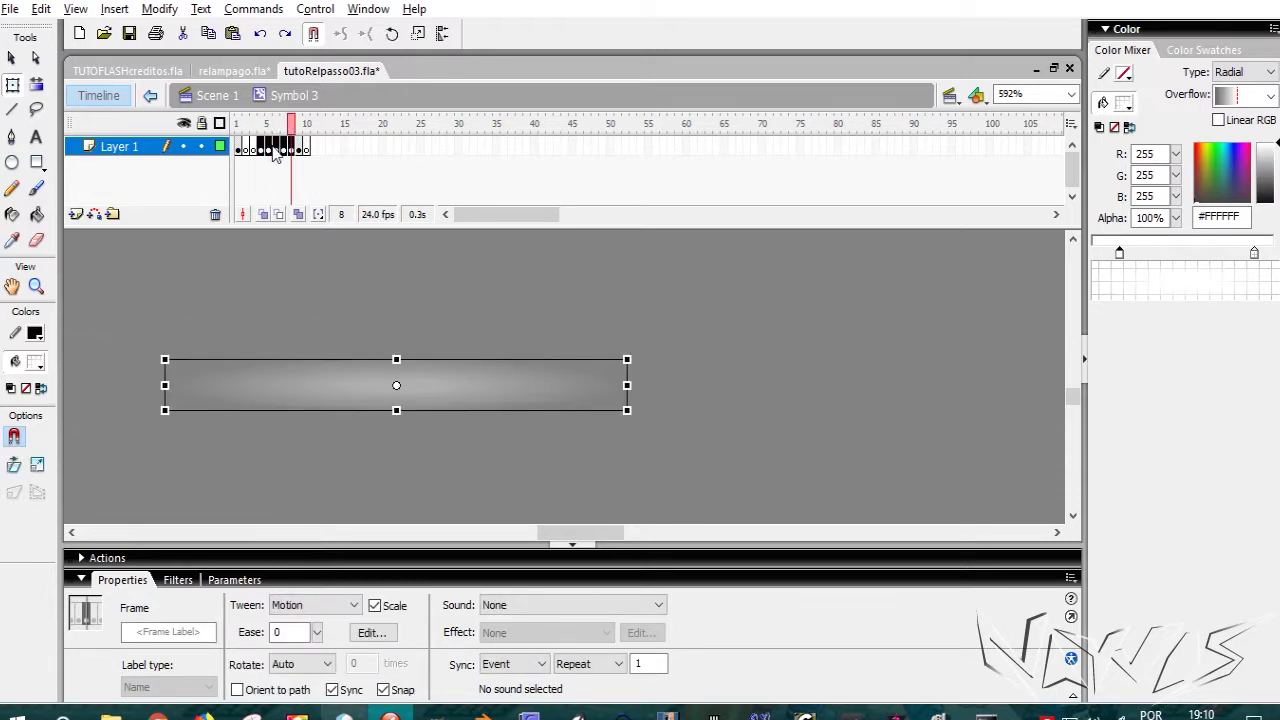
Step: Examine the oval in each keyframe from frame 5 to 9 and play the clip from frame 1
{"action": "left_click", "coordinate": [270, 155]}
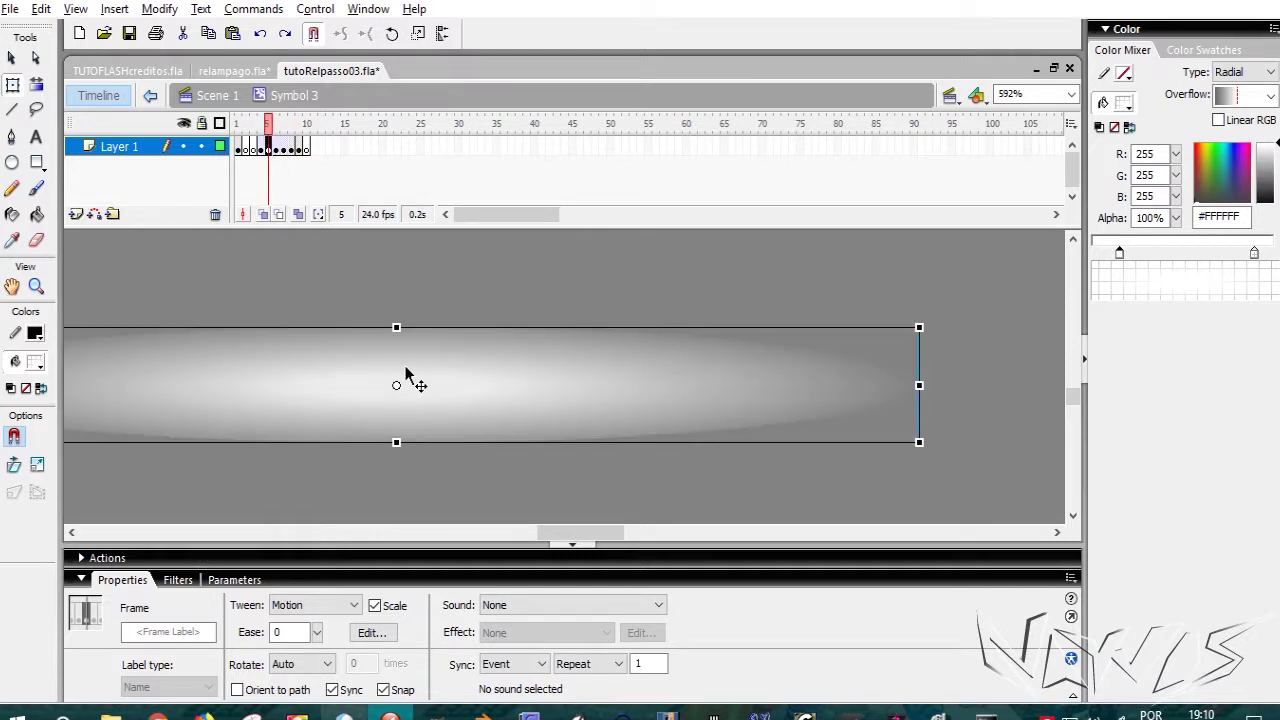
{"action": "left_click", "coordinate": [467, 399]}
{"action": "key", "text": "period"}
{"action": "key", "text": "period"}
{"action": "key", "text": "period"}
{"action": "key", "text": "period"}
{"action": "key", "text": "comma"}
{"action": "key", "text": "comma"}
{"action": "left_click", "coordinate": [290, 148]}
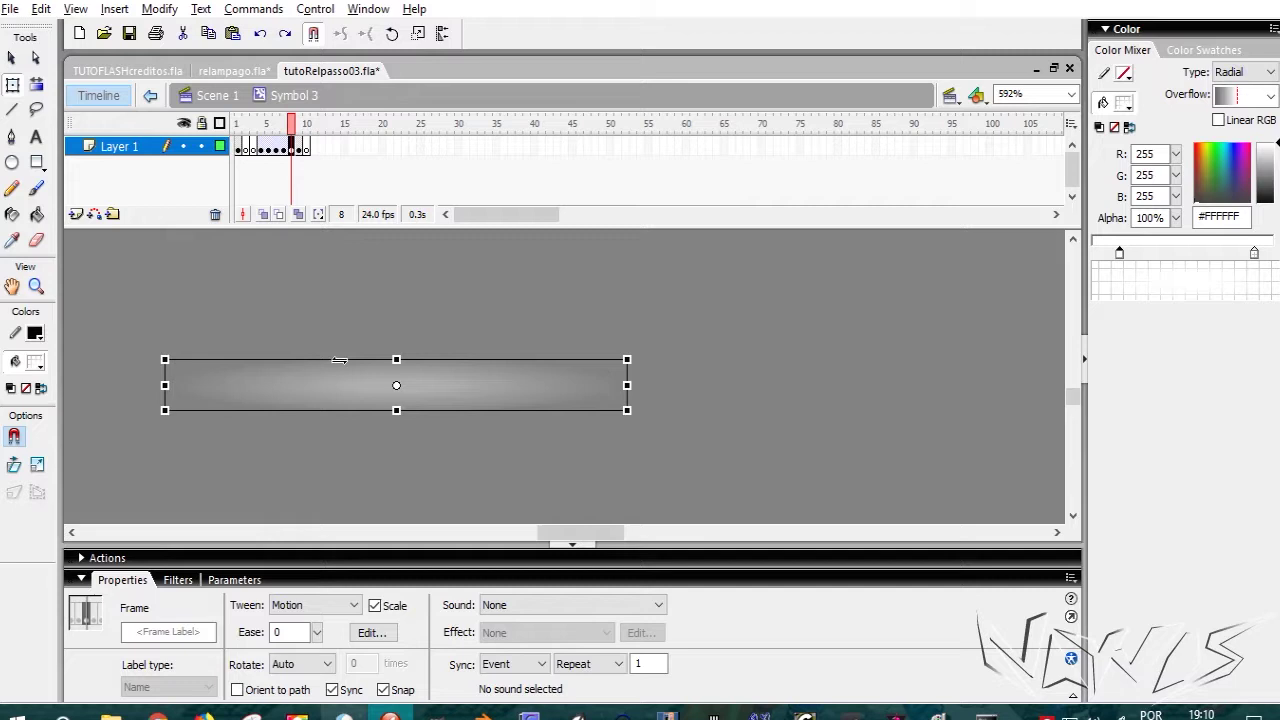
{"action": "left_click", "coordinate": [284, 148]}
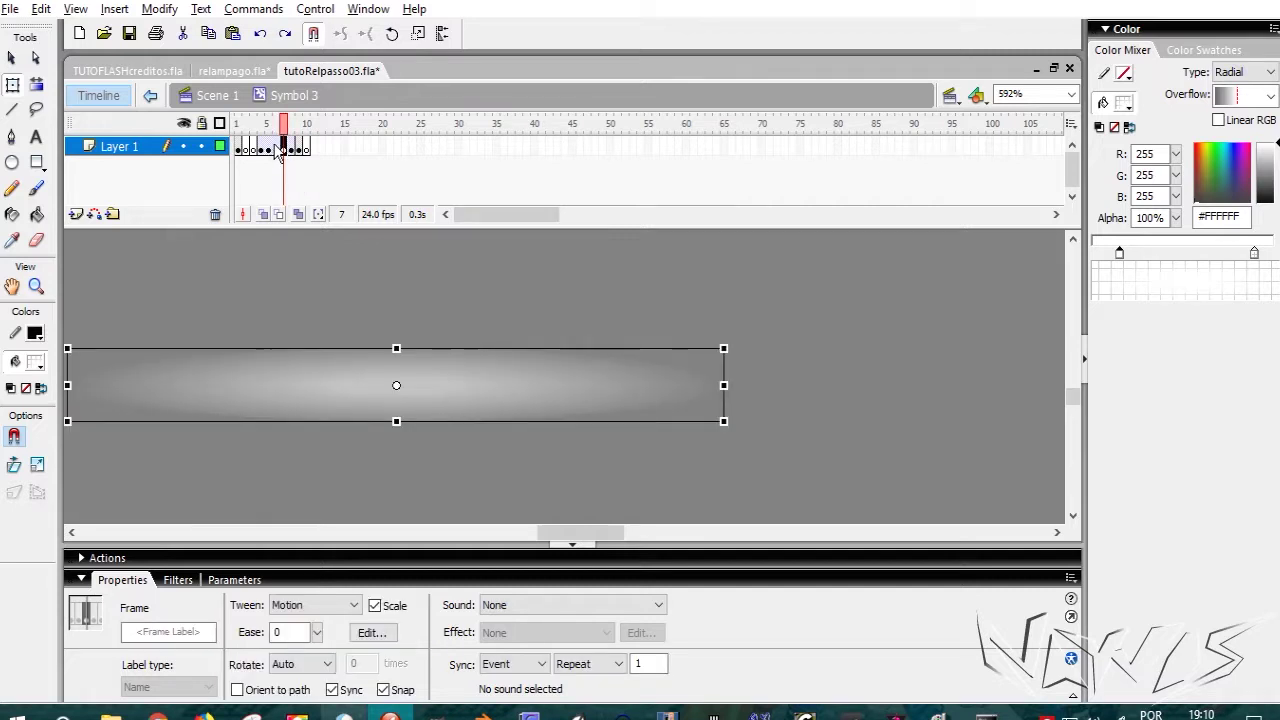
{"action": "left_click", "coordinate": [277, 148]}
{"action": "left_click", "coordinate": [268, 149]}
{"action": "left_click", "coordinate": [374, 280]}
{"action": "scroll", "coordinate": [448, 391], "scroll_direction": "down", "scroll_amount": 3}
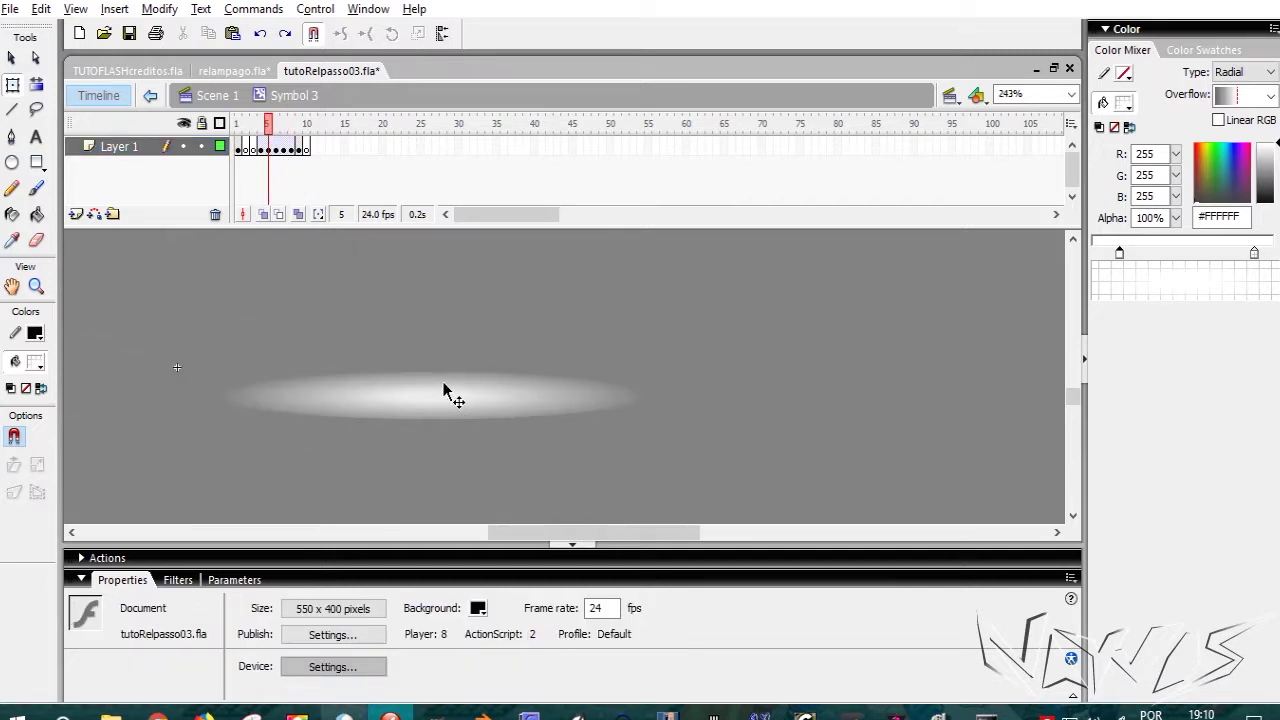
{"action": "left_click_drag", "start_coordinate": [268, 125], "coordinate": [237, 133]}
{"action": "key", "text": "Return"}
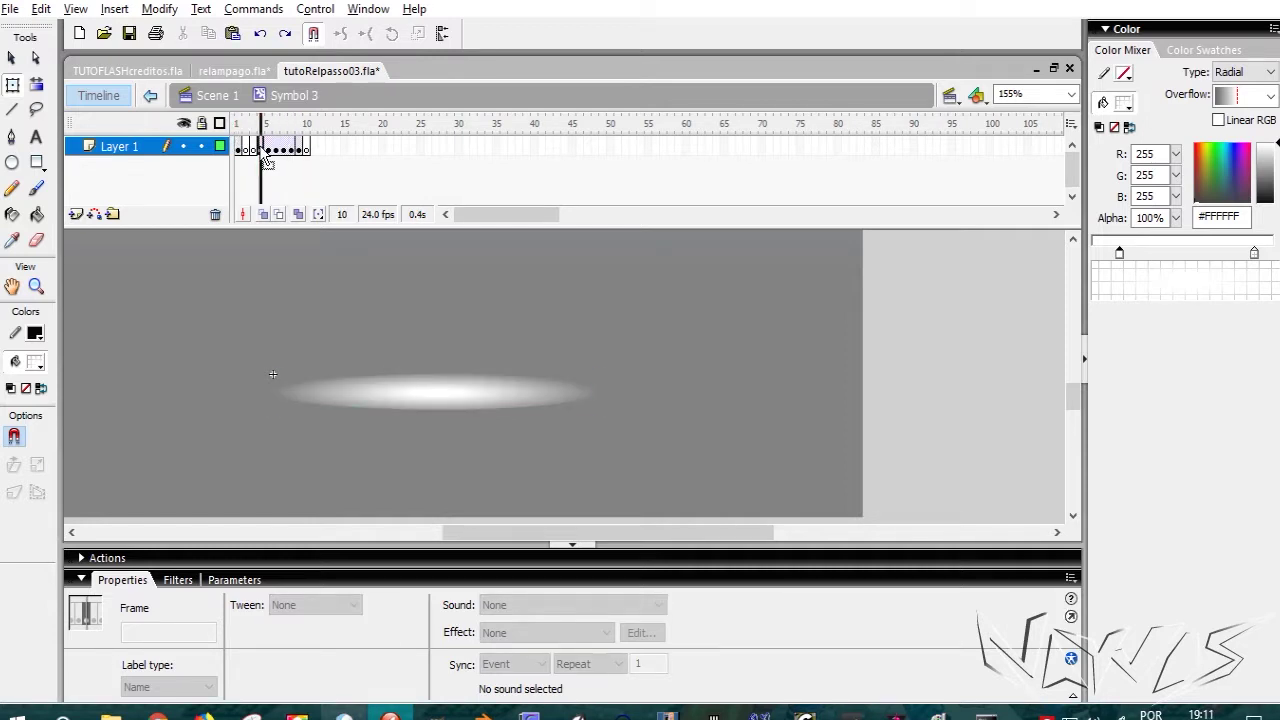
Step: Make the oval at frame 5 fainter through its Advanced color effect settings
{"action": "left_click", "coordinate": [462, 404]}
{"action": "left_click", "coordinate": [514, 400]}
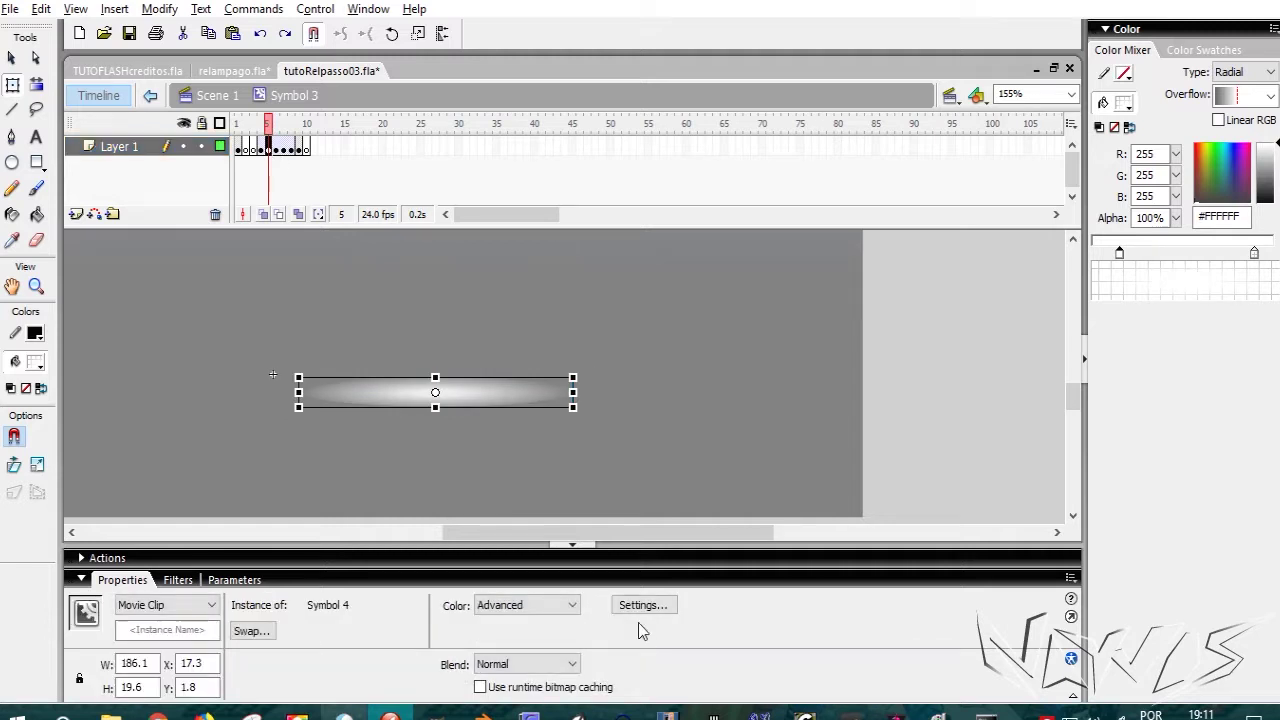
{"action": "left_click", "coordinate": [643, 605]}
{"action": "left_click_drag", "start_coordinate": [635, 377], "coordinate": [647, 430]}
{"action": "left_click", "coordinate": [647, 430]}
Step: Dim the oval at frame 7 through its Advanced color effect settings to continue the flicker
{"action": "left_click", "coordinate": [275, 147]}
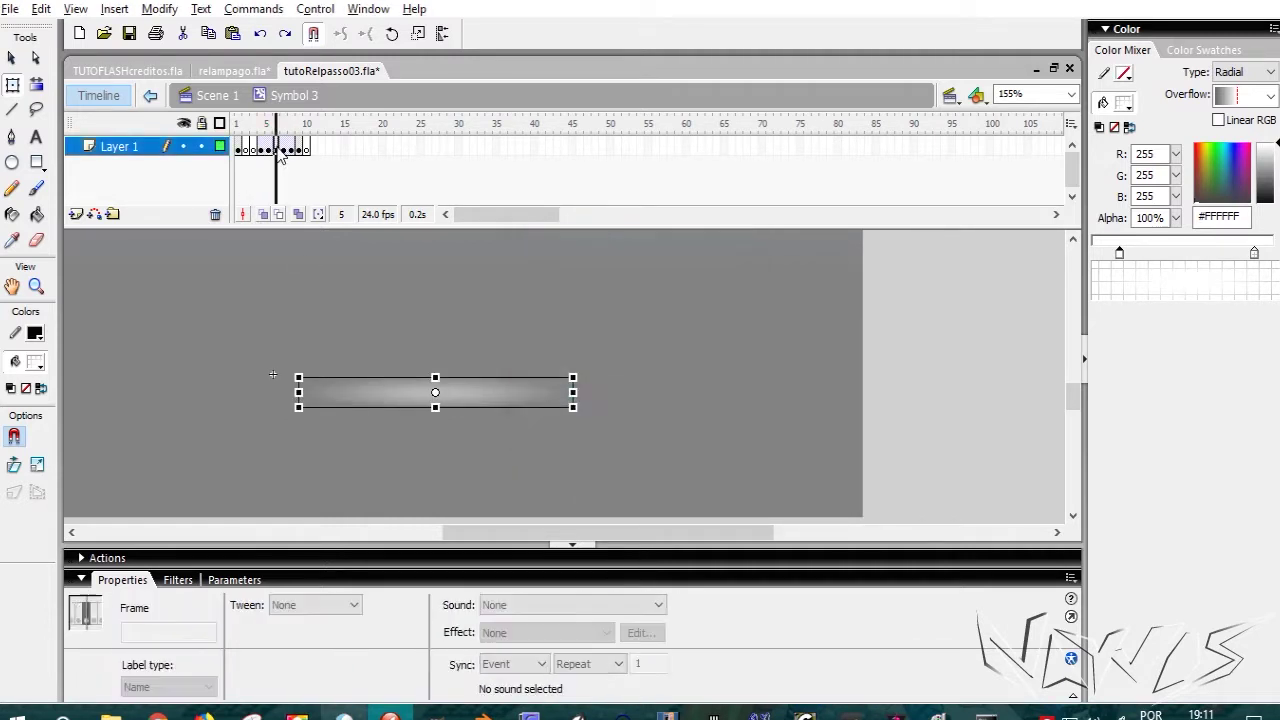
{"action": "left_click", "coordinate": [284, 147]}
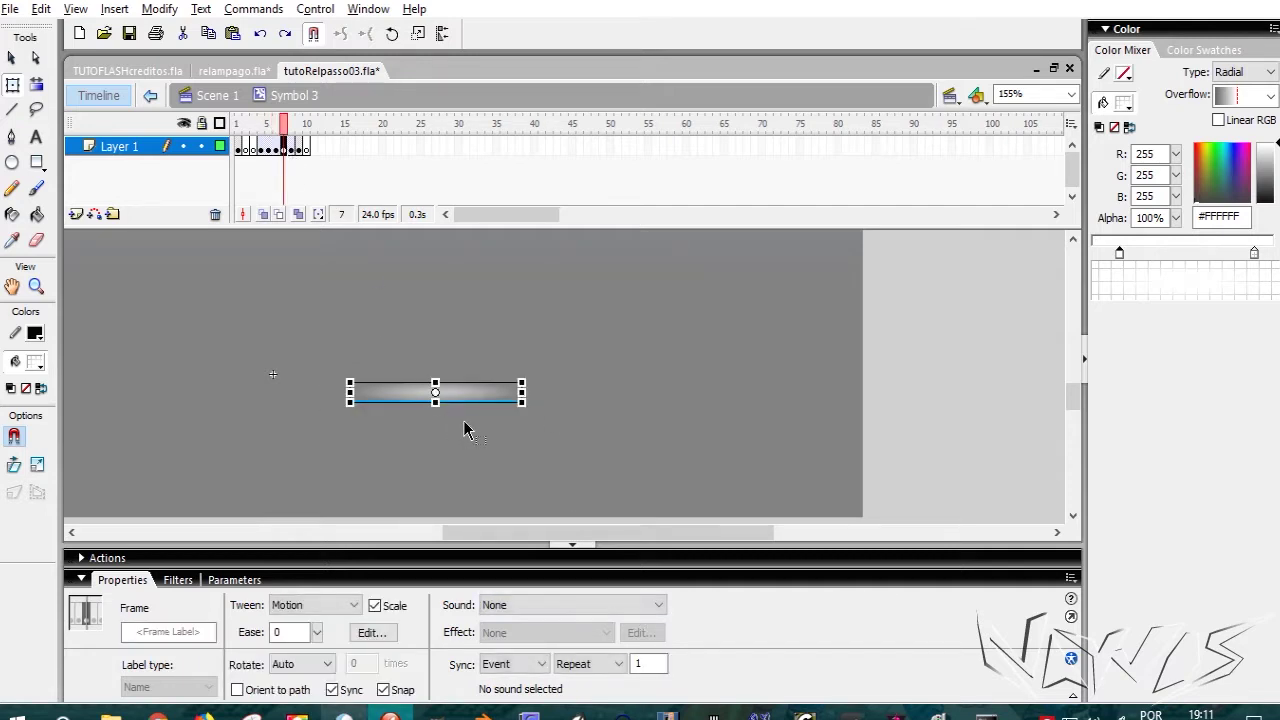
{"action": "left_click", "coordinate": [460, 398]}
{"action": "left_click", "coordinate": [643, 605]}
{"action": "left_click_drag", "start_coordinate": [636, 377], "coordinate": [636, 428]}
{"action": "left_click", "coordinate": [641, 428]}
Step: Add one frame of exposure to each oval keyframe from frame 4 to 8 and play the slower fade
{"action": "left_click", "coordinate": [298, 148]}
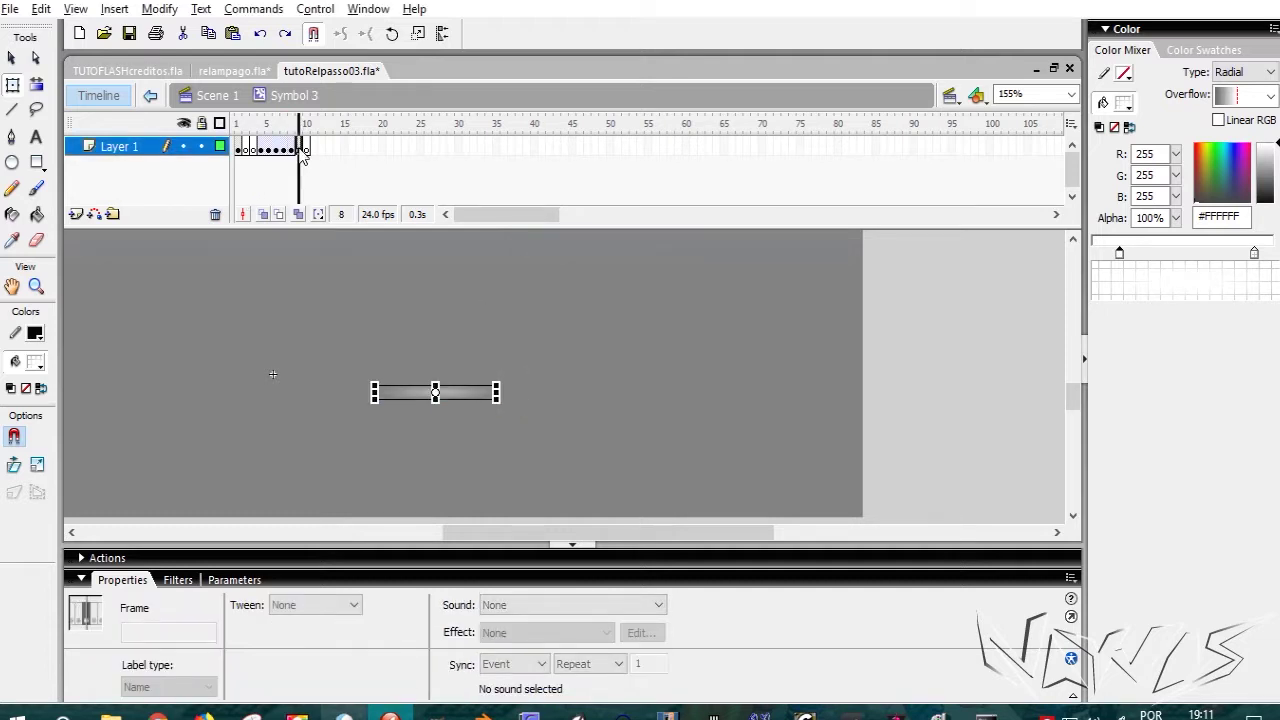
{"action": "left_click", "coordinate": [236, 126]}
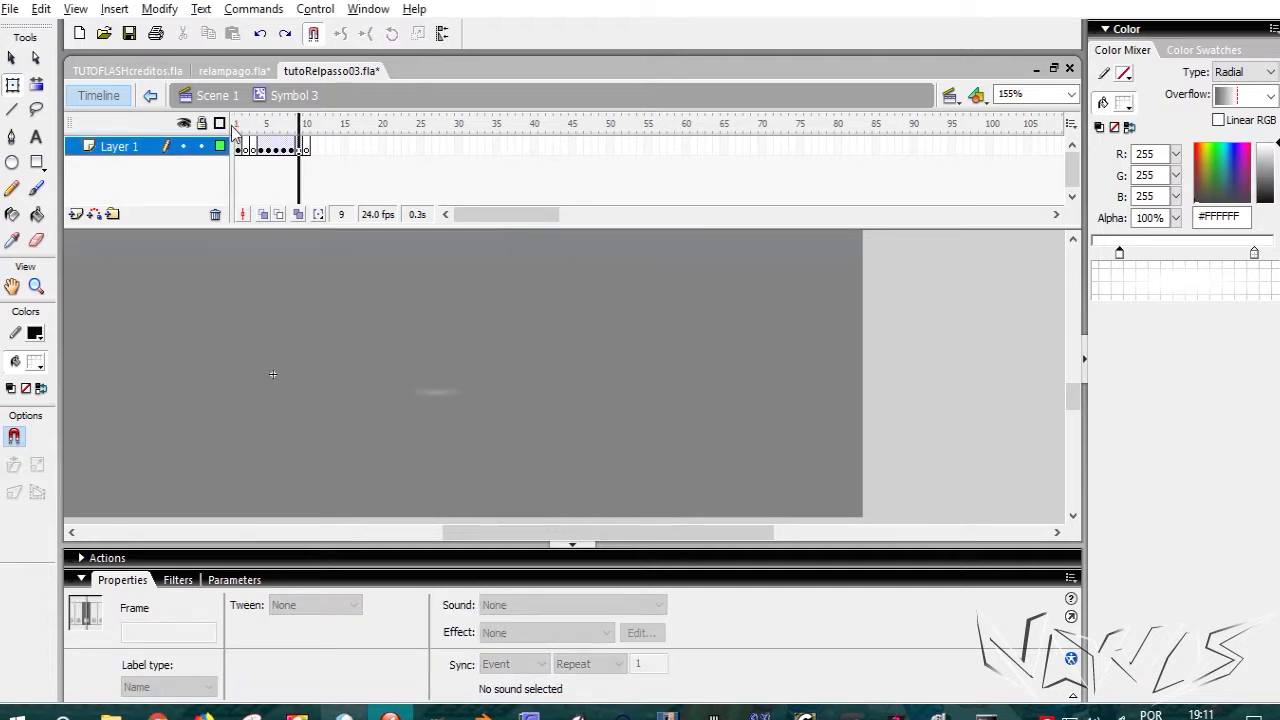
{"action": "left_click", "coordinate": [264, 126]}
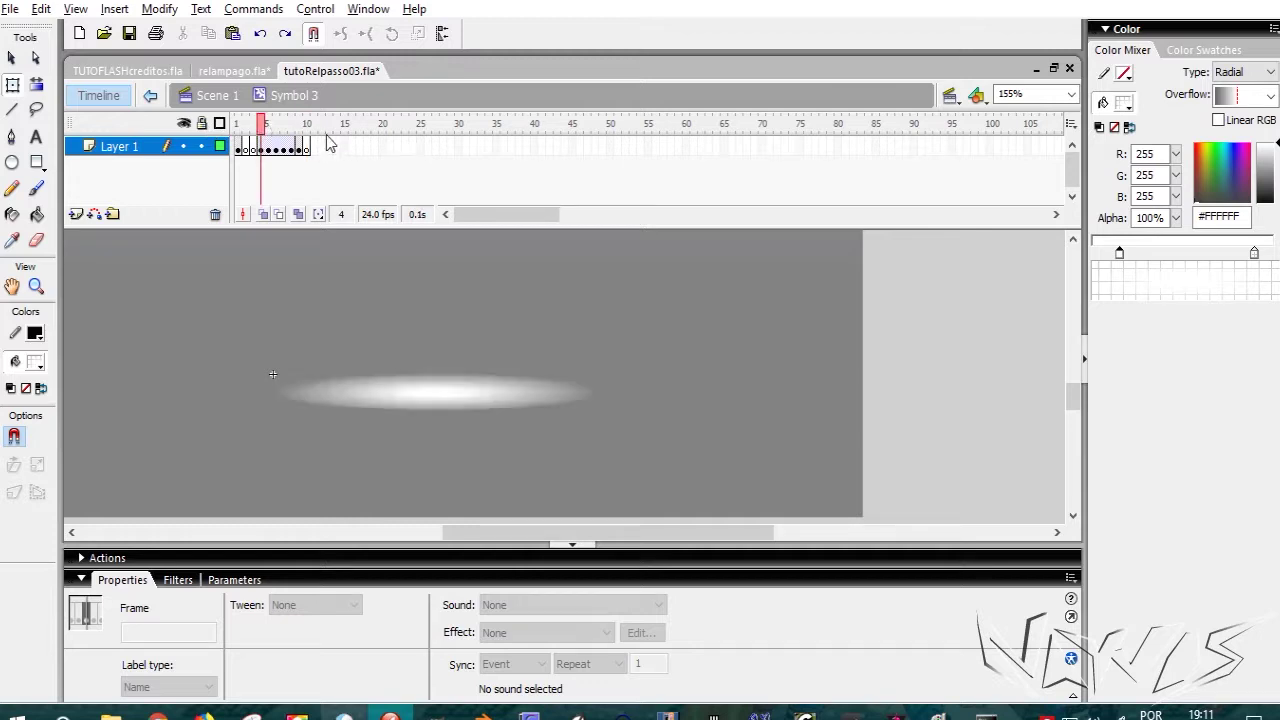
{"action": "left_click_drag", "start_coordinate": [266, 125], "coordinate": [340, 126]}
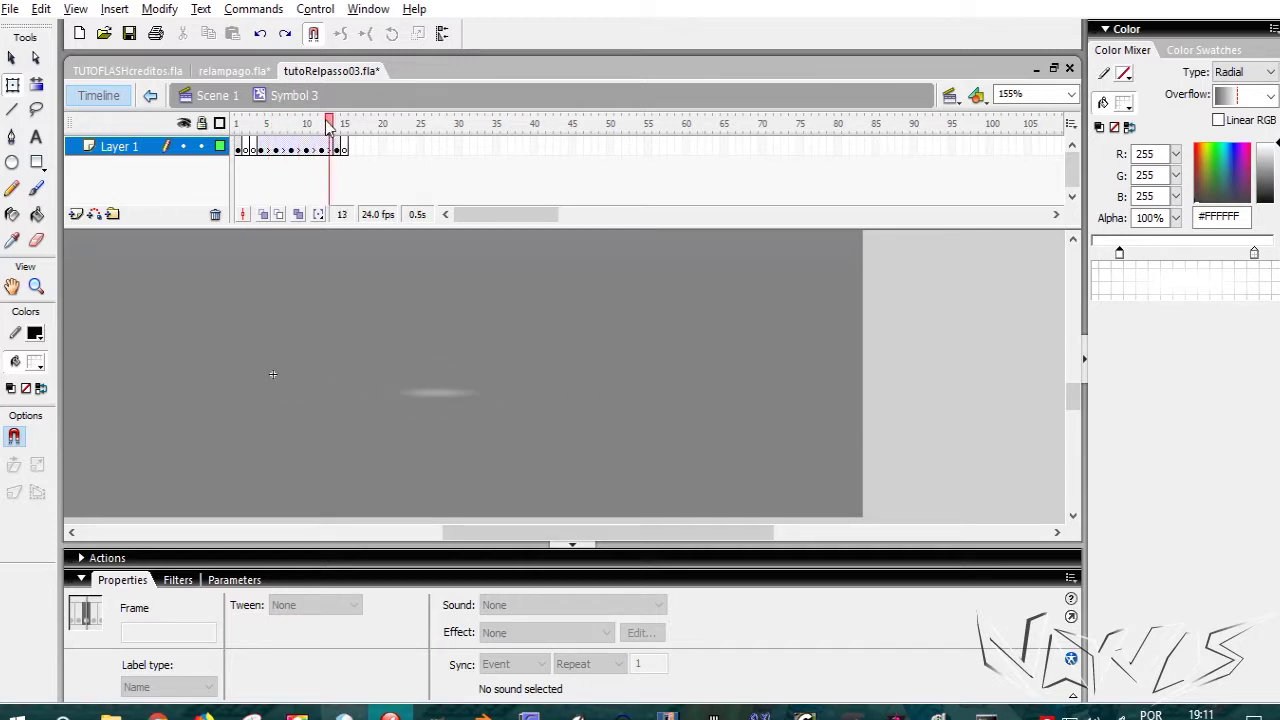
{"action": "key", "text": "Return"}
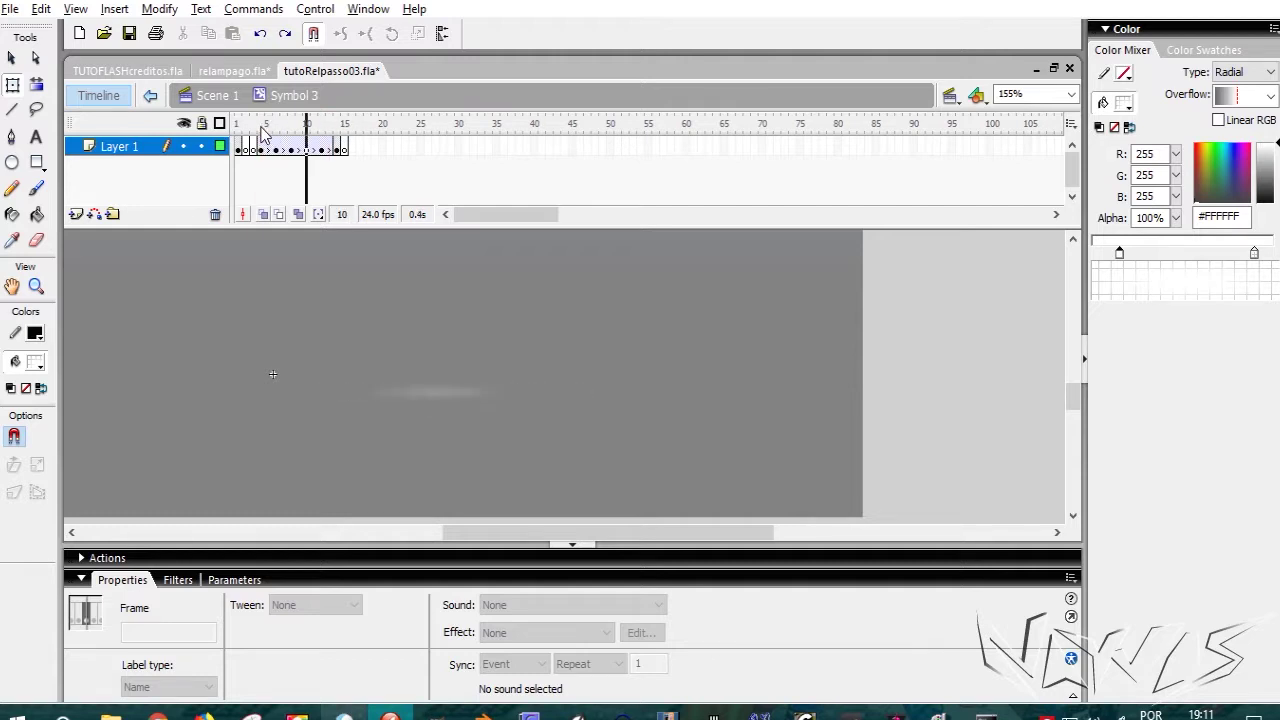
{"action": "key", "text": "Return"}
{"action": "key", "text": "Return"}
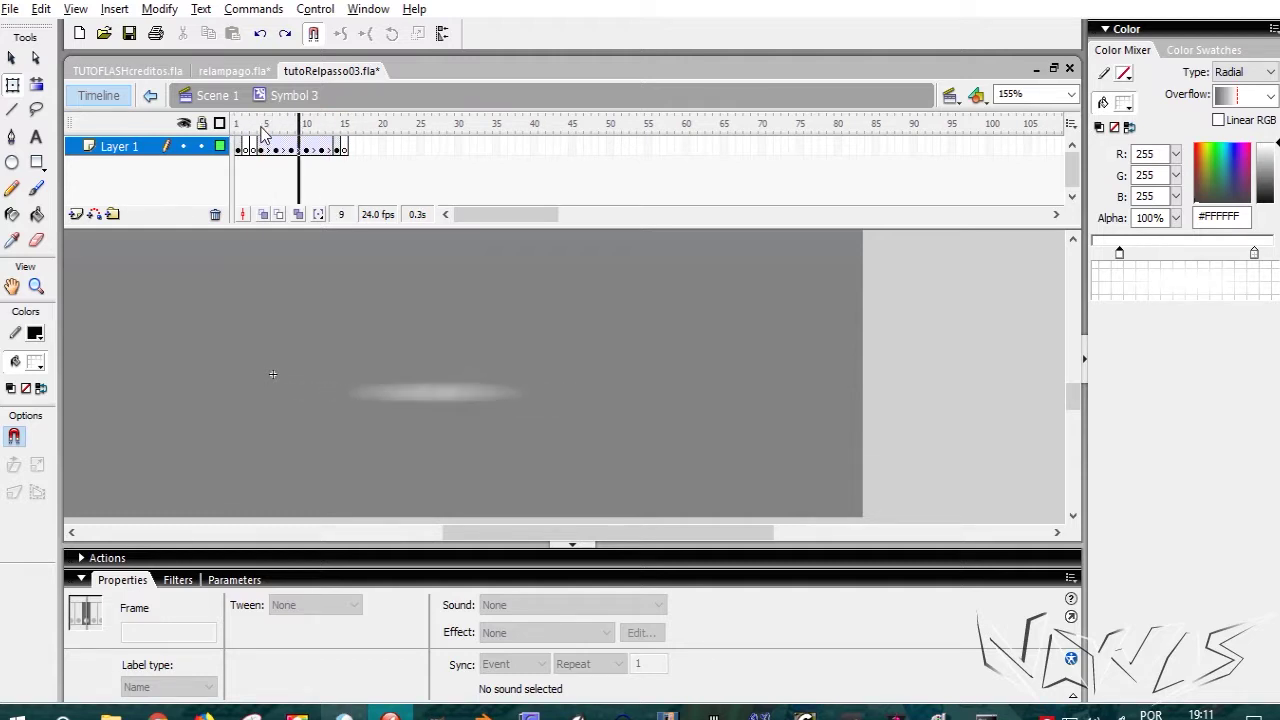
{"action": "left_click", "coordinate": [339, 125]}
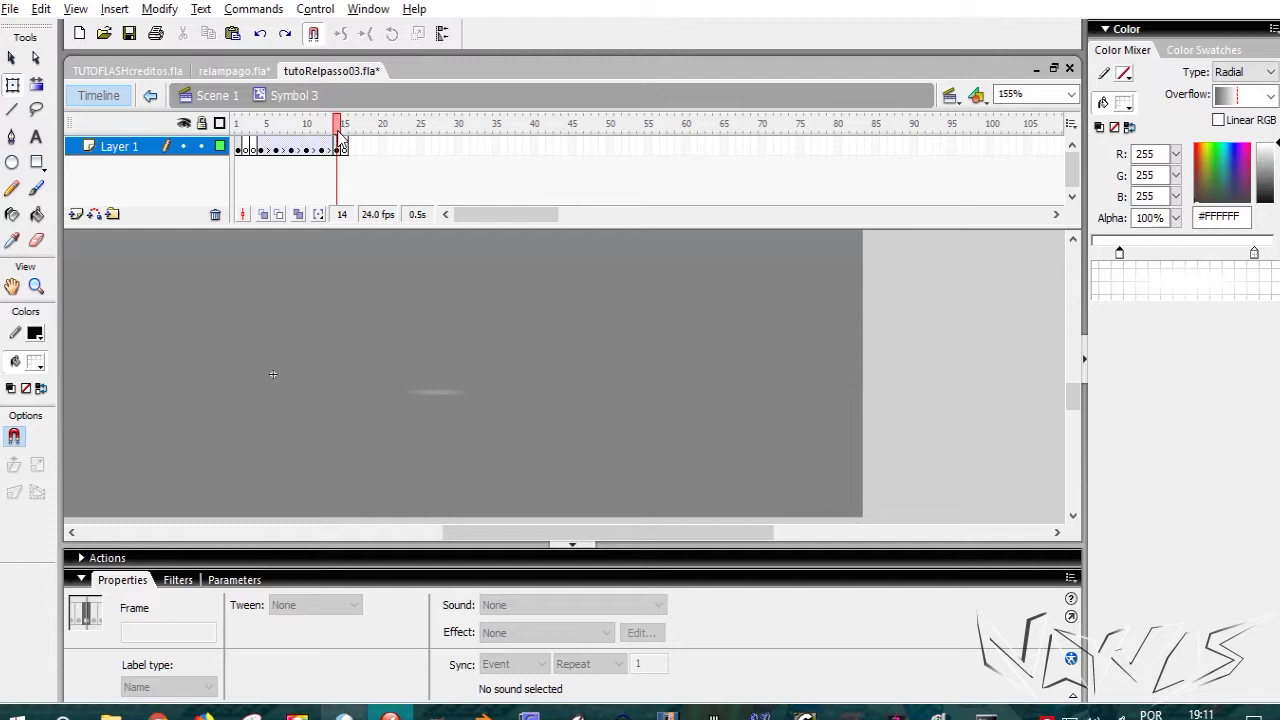
Step: Extend the blank exposure at frame 15 through frame 20
{"action": "left_click", "coordinate": [343, 127]}
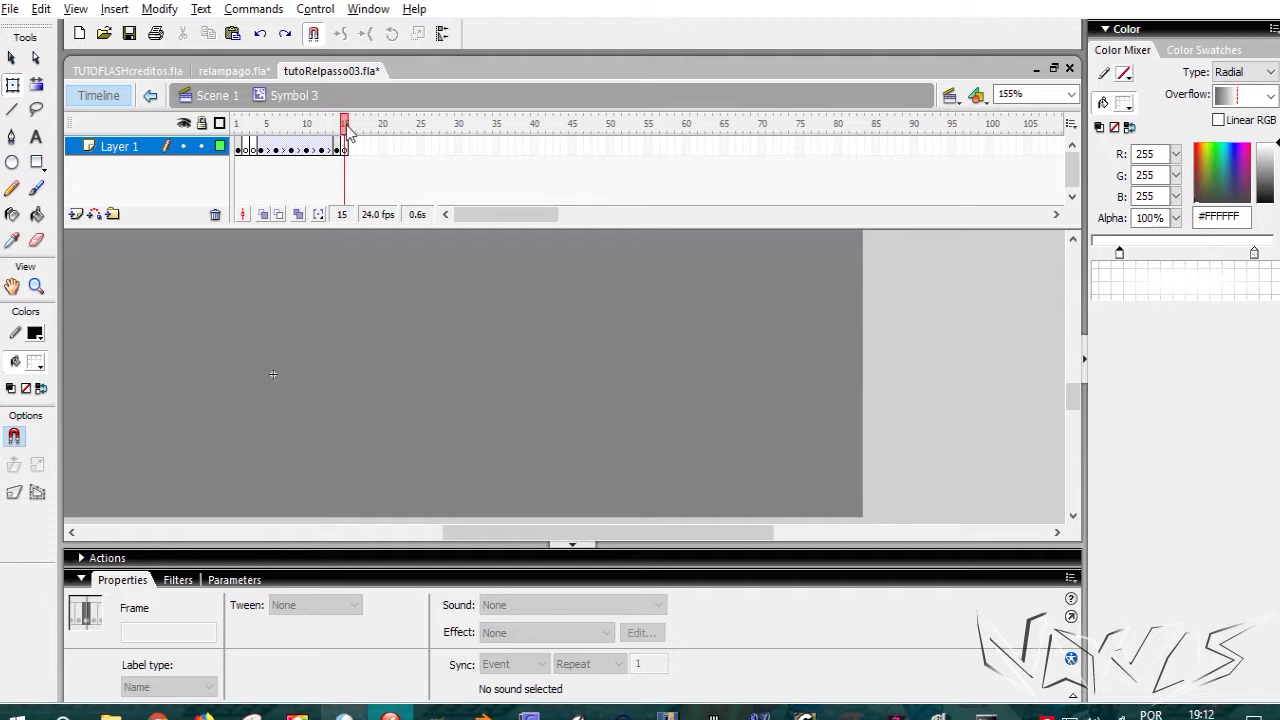
{"action": "key", "text": "F5"}
{"action": "key", "text": "F5"}
{"action": "key", "text": "F5"}
{"action": "key", "text": "F5"}
{"action": "key", "text": "F5"}
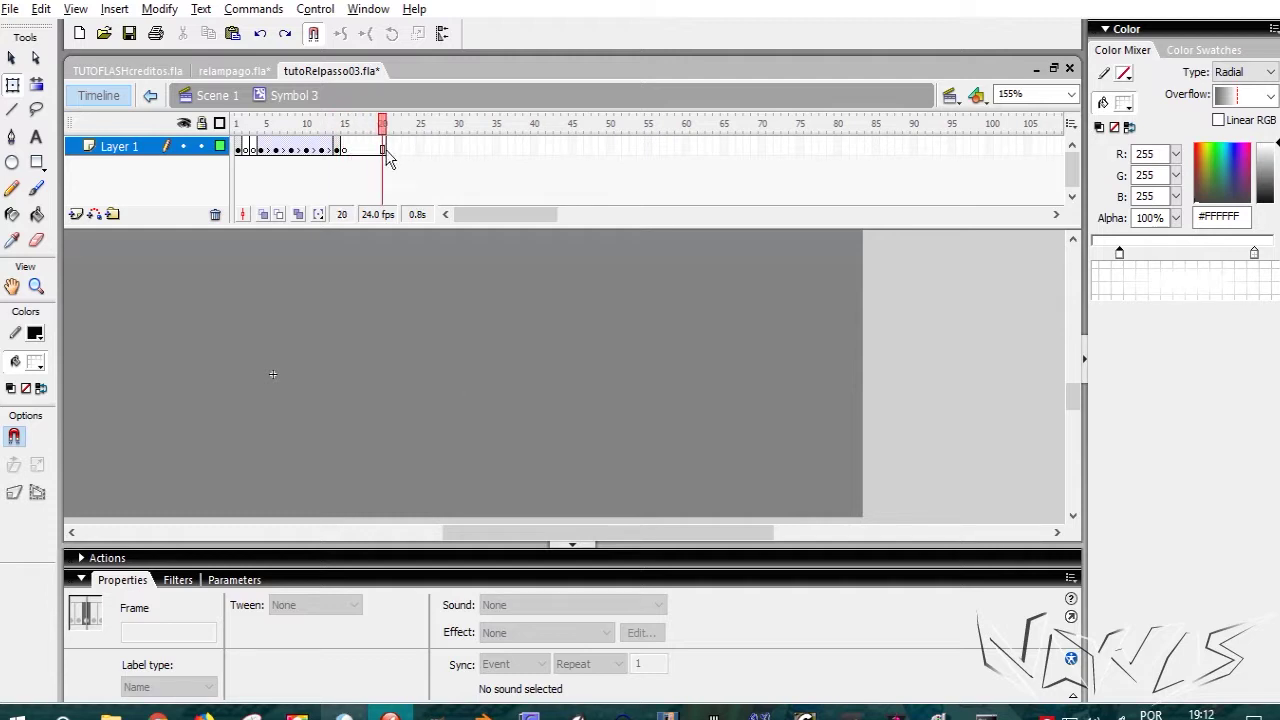
Step: Add a stop action to a blank keyframe at frame 20 of Symbol 3 and play the clip
{"action": "left_click", "coordinate": [366, 558]}
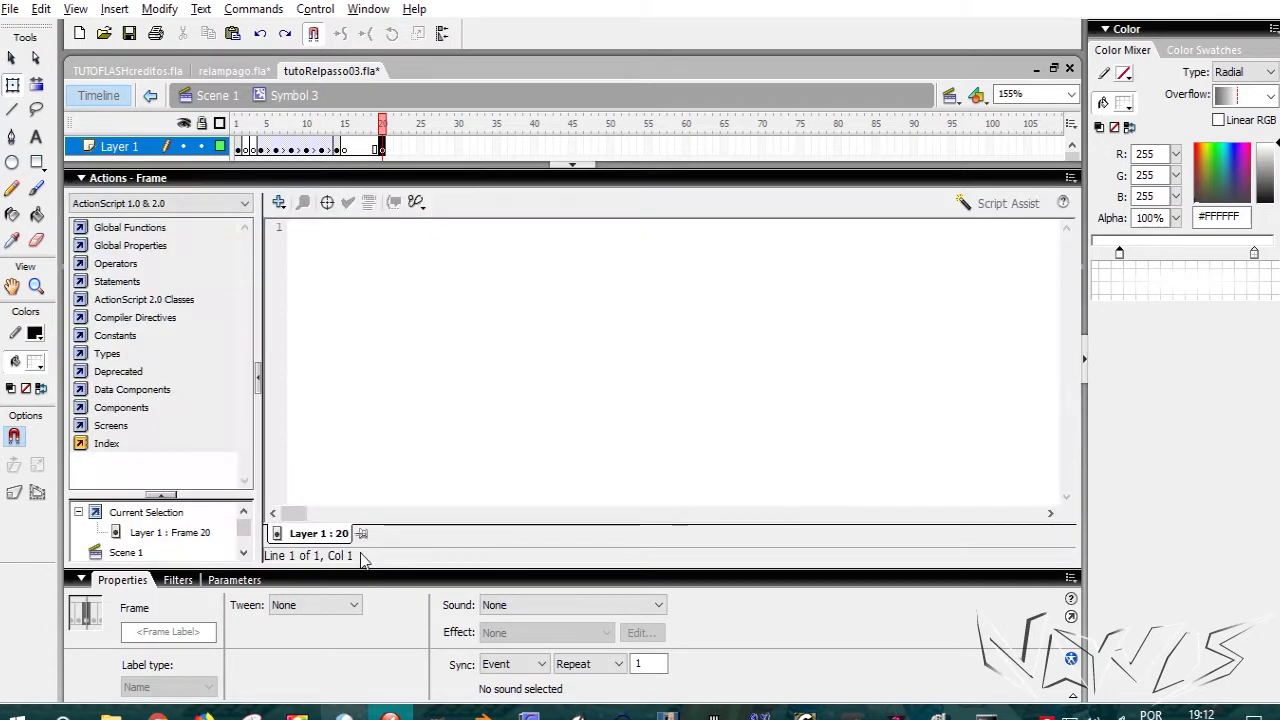
{"action": "left_click", "coordinate": [279, 203]}
{"action": "mouse_move", "coordinate": [380, 227]}
{"action": "mouse_move", "coordinate": [545, 230]}
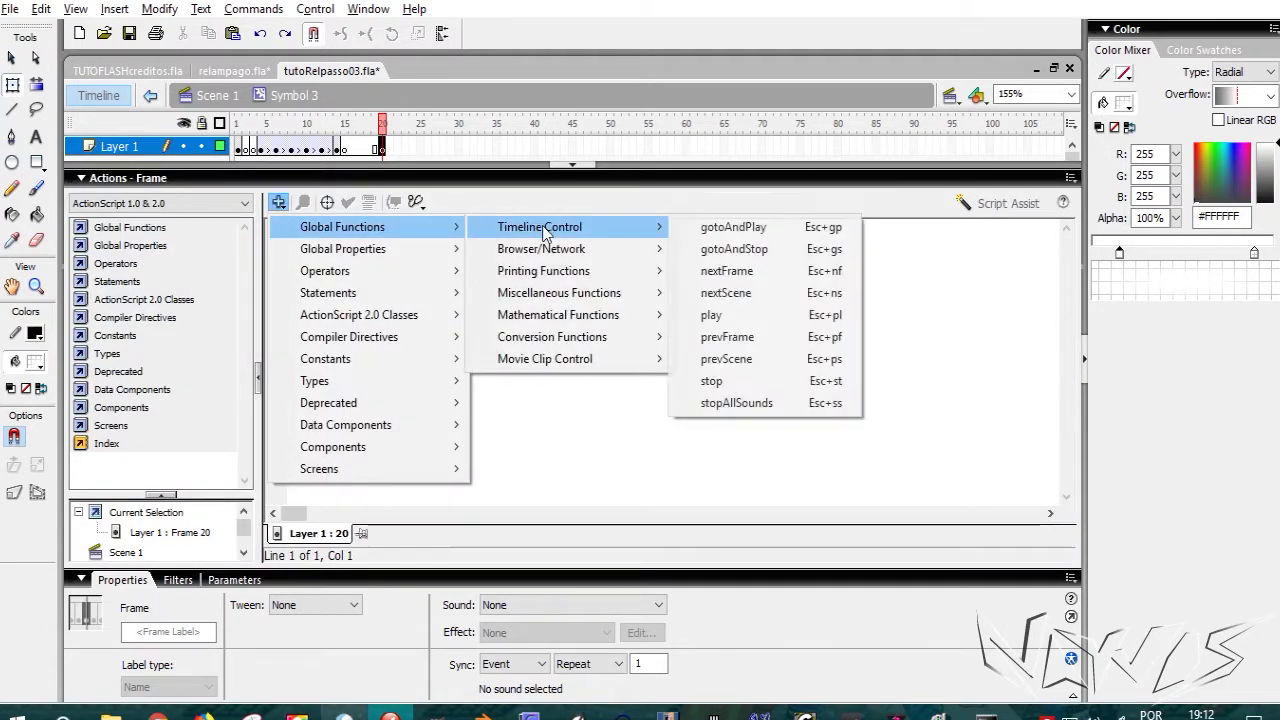
{"action": "left_click", "coordinate": [738, 381]}
{"action": "left_click", "coordinate": [453, 180]}
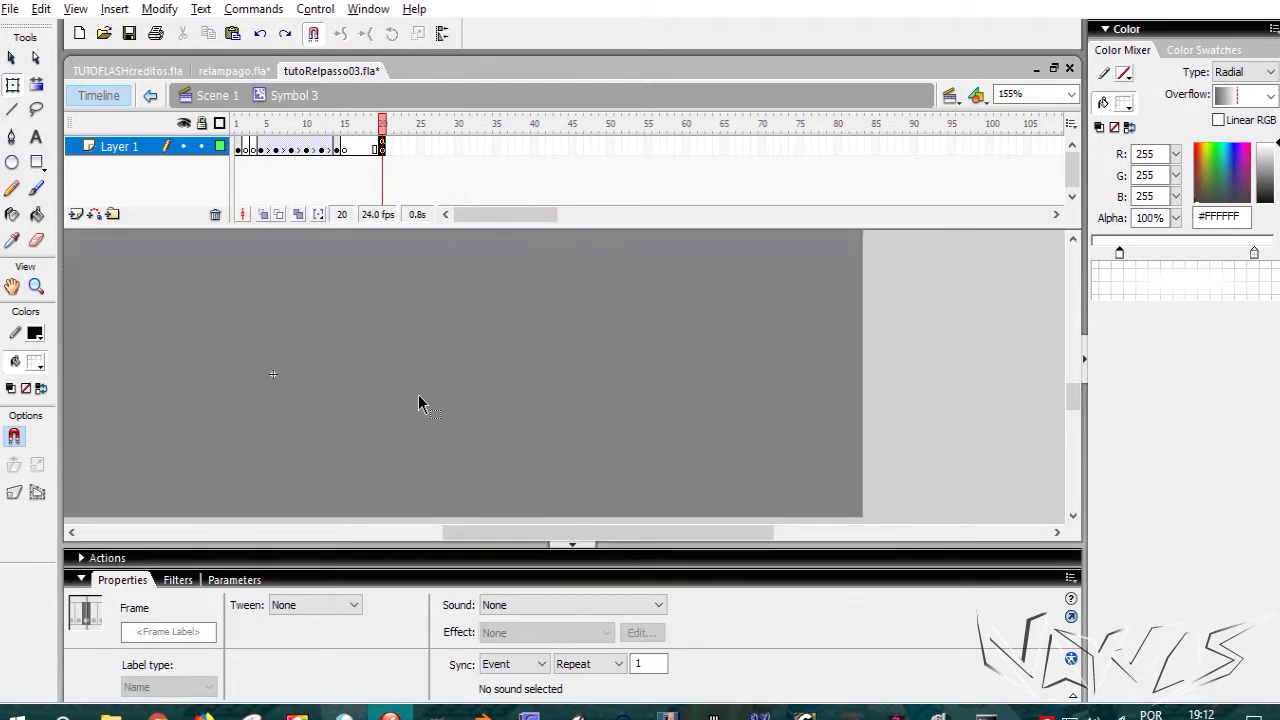
{"action": "left_click", "coordinate": [238, 125]}
{"action": "key", "text": "Return"}
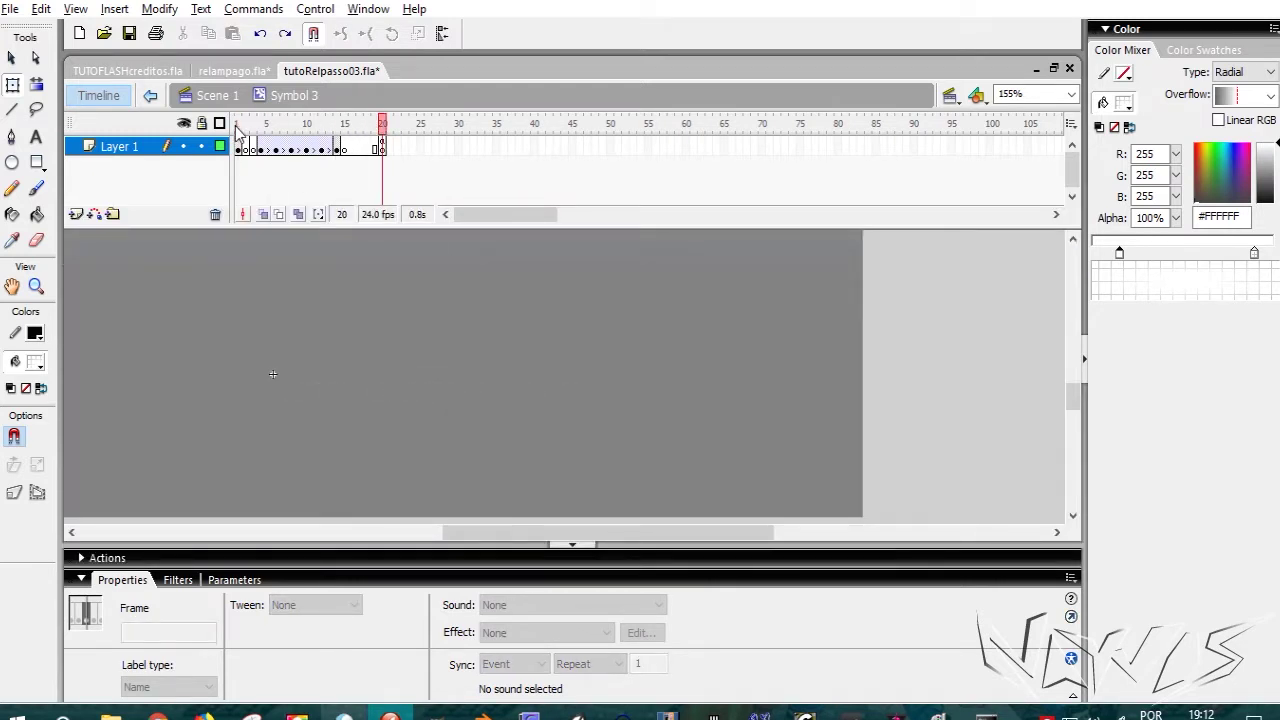
Step: Return to Scene 1 and test the movie to see the fading impact
{"action": "left_click", "coordinate": [150, 95]}
{"action": "left_click_drag", "start_coordinate": [287, 124], "coordinate": [278, 124]}
{"action": "key", "text": "ctrl+Return"}
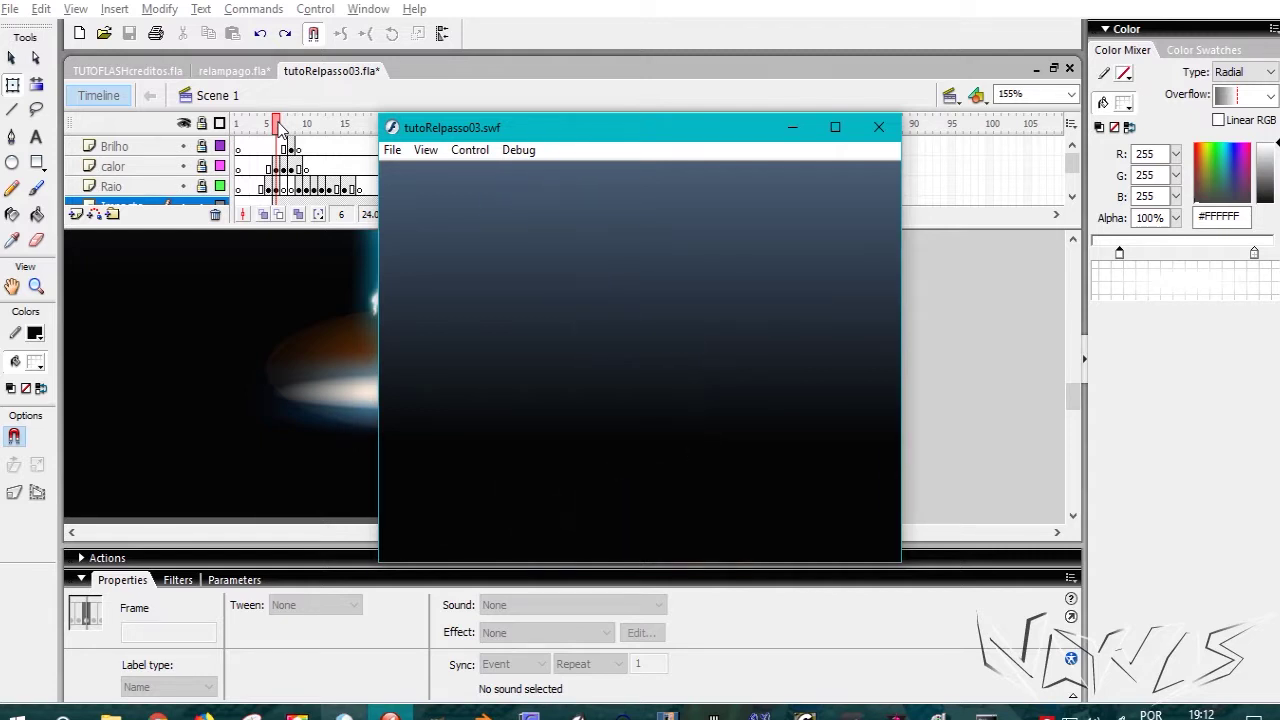
{"action": "left_click", "coordinate": [878, 127]}
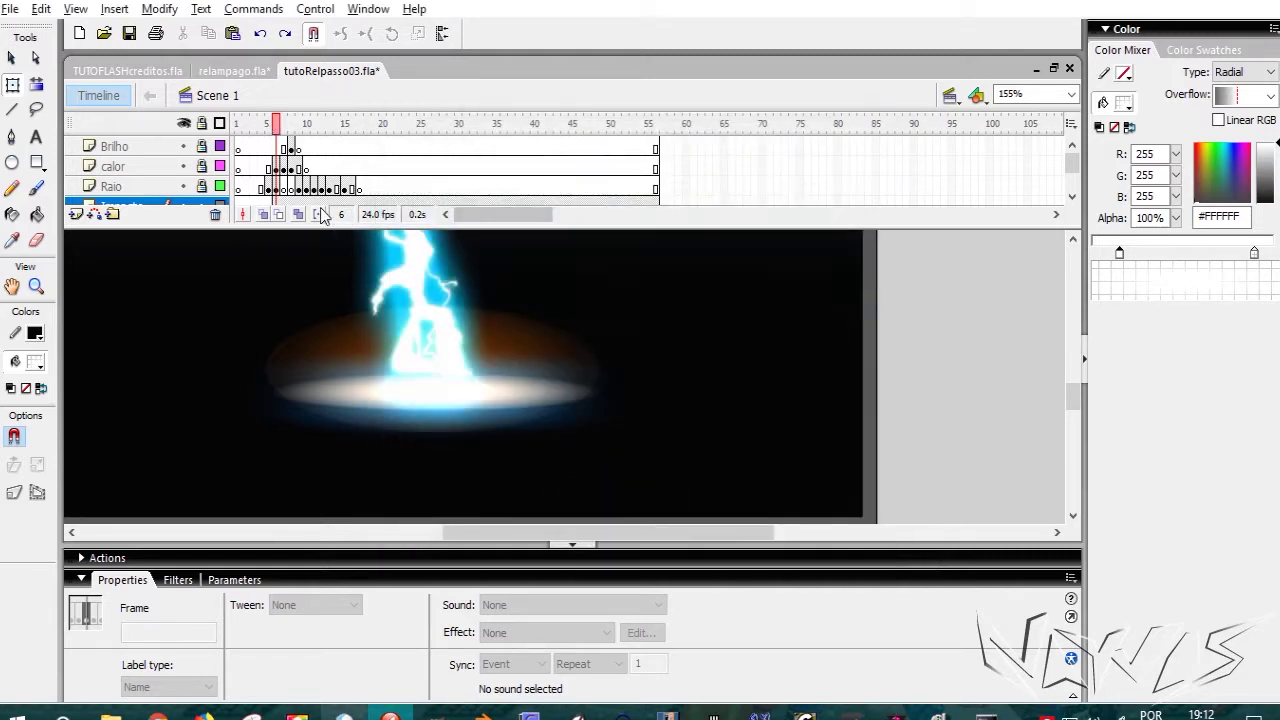
Step: Nudge the impact glow on the Impacto layer upward from frame 6 to sit closer to the bolt's base
{"action": "left_click", "coordinate": [313, 206]}
{"action": "mouse_move", "coordinate": [314, 125]}
{"action": "left_mouse_down"}
{"action": "mouse_move", "coordinate": [340, 125]}
{"action": "mouse_move", "coordinate": [298, 140]}
{"action": "mouse_move", "coordinate": [316, 143]}
{"action": "left_mouse_up"}
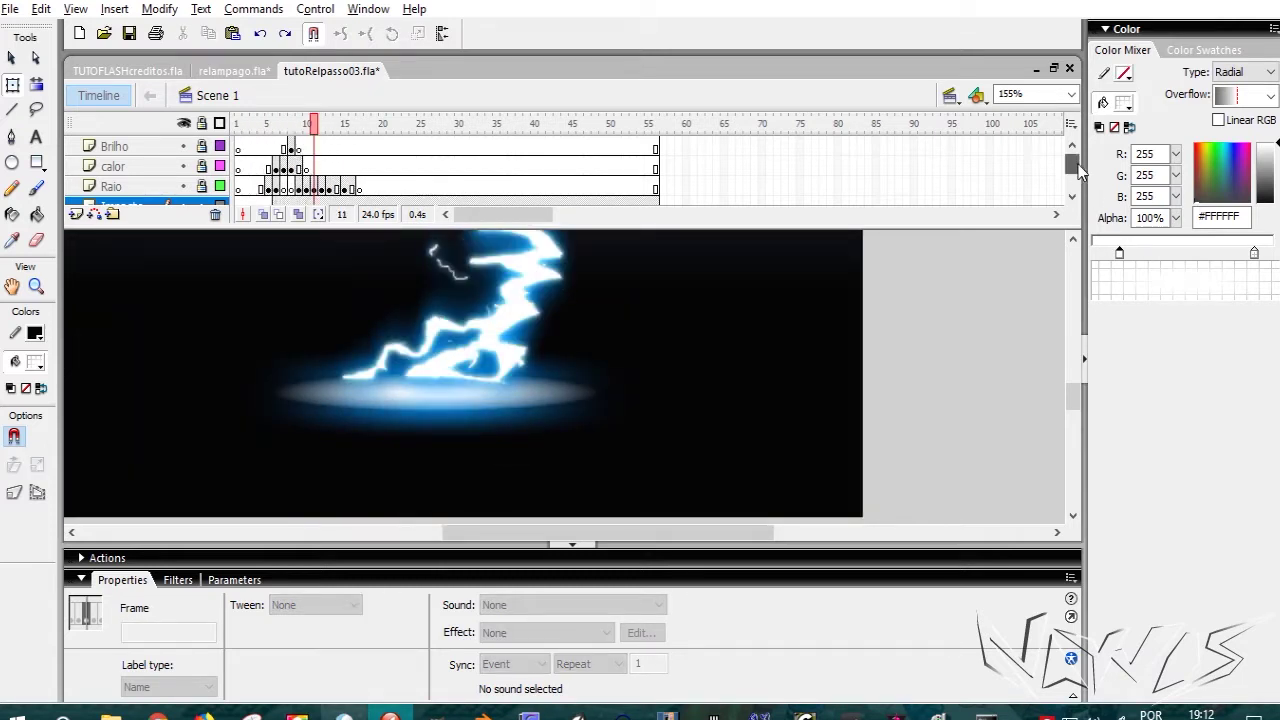
{"action": "left_click", "coordinate": [1071, 196]}
{"action": "left_click", "coordinate": [1071, 196]}
{"action": "left_click", "coordinate": [276, 170]}
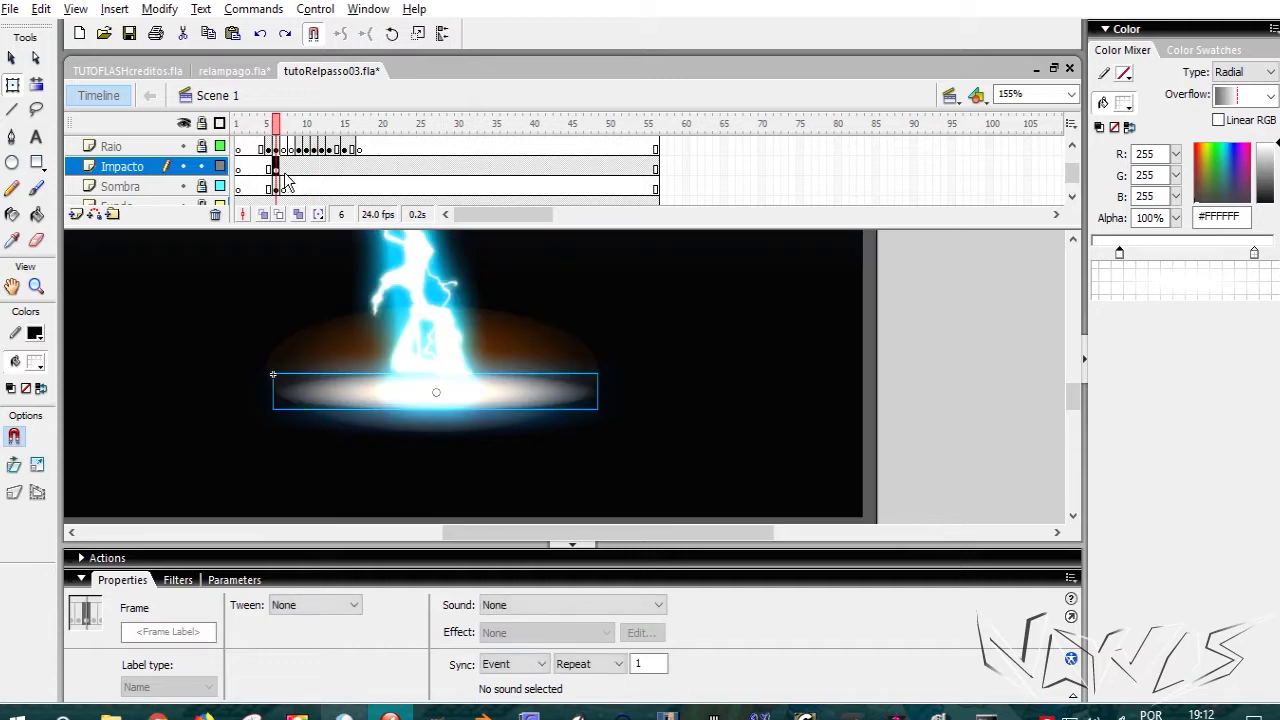
{"action": "key", "text": "Down"}
{"action": "key", "text": "Down"}
{"action": "key", "text": "Down"}
{"action": "key", "text": "Down"}
{"action": "key", "text": "Down"}
{"action": "key", "text": "Up"}
{"action": "key", "text": "Up"}
{"action": "key", "text": "Up"}
{"action": "key", "text": "Up"}
{"action": "key", "text": "Up"}
{"action": "key", "text": "Up"}
{"action": "key", "text": "Up"}
{"action": "key", "text": "Up"}
{"action": "key", "text": "Up"}
{"action": "key", "text": "Up"}
{"action": "key", "text": "Up"}
{"action": "key", "text": "Up"}
{"action": "key", "text": "Up"}
{"action": "key", "text": "Up"}
{"action": "key", "text": "Up"}
{"action": "key", "text": "Up"}
{"action": "key", "text": "Up"}
Step: Check the glow's position against the bolt in frames 9 to 17 and test the movie again
{"action": "left_click", "coordinate": [299, 163]}
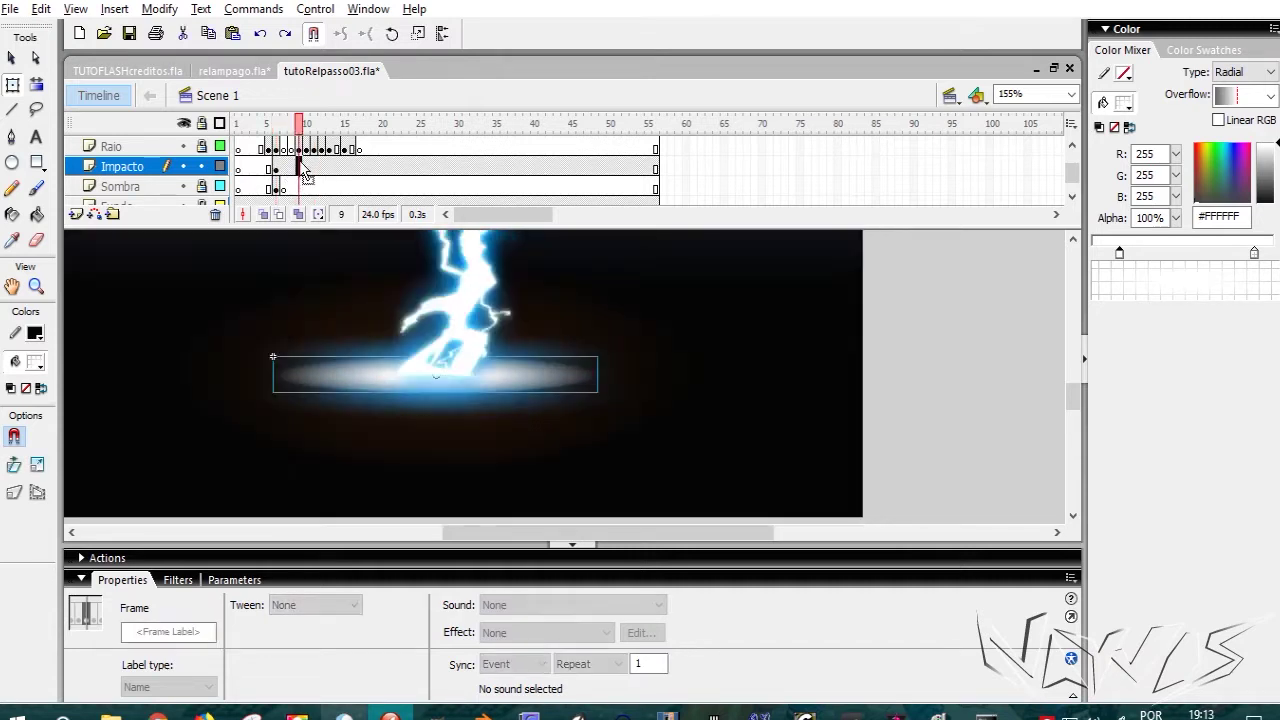
{"action": "left_click", "coordinate": [314, 166]}
{"action": "left_click", "coordinate": [330, 166]}
{"action": "left_click", "coordinate": [352, 168]}
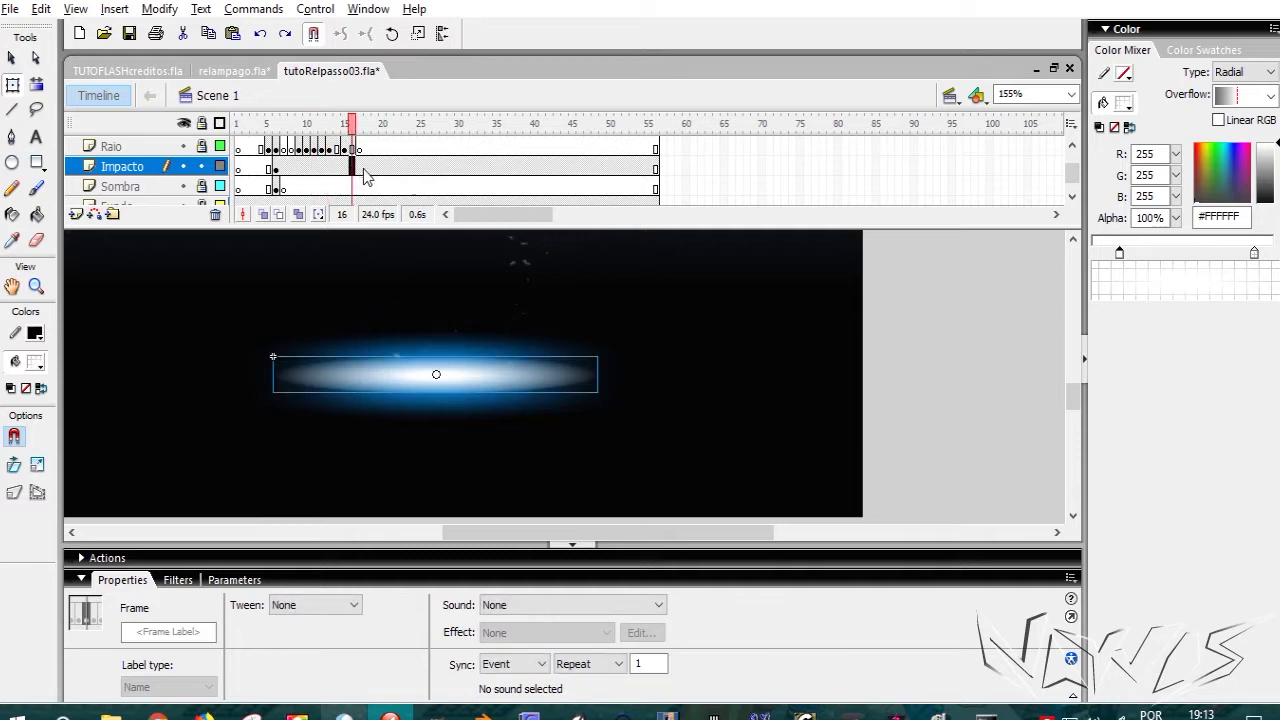
{"action": "left_click", "coordinate": [362, 170]}
{"action": "left_click_drag", "start_coordinate": [359, 127], "coordinate": [268, 125]}
{"action": "key", "text": "ctrl+Return"}
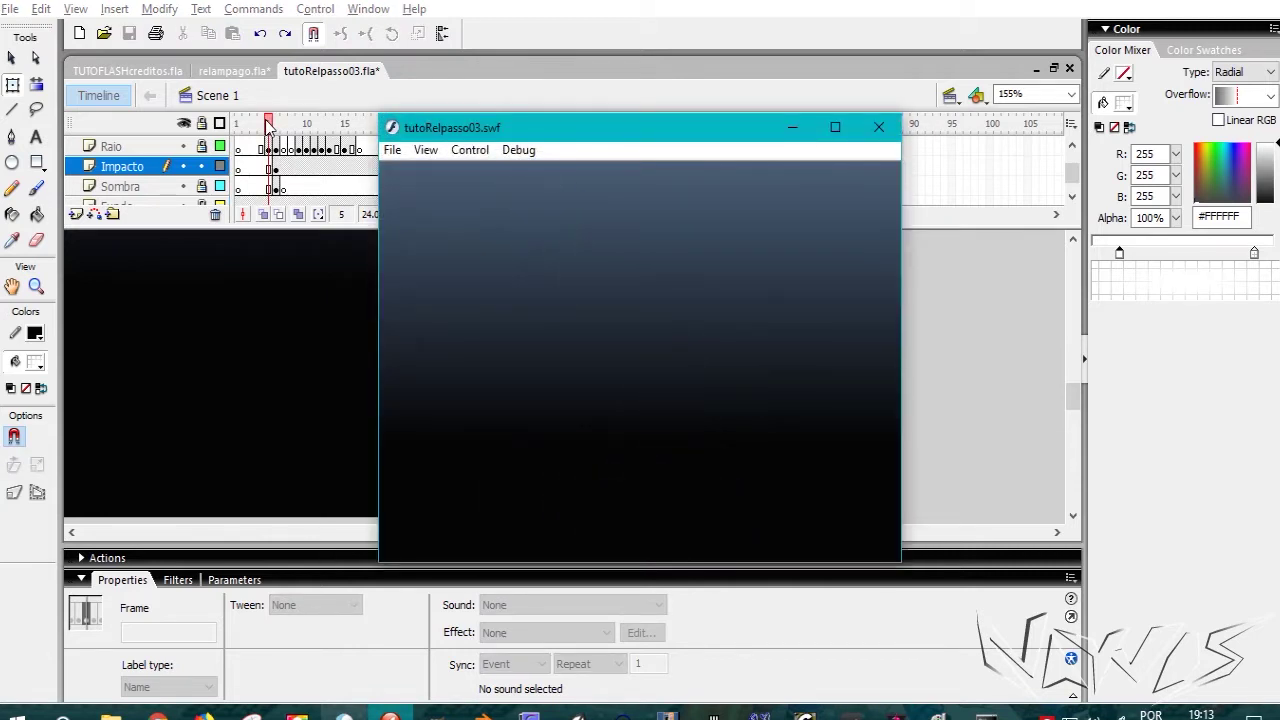
{"action": "left_click", "coordinate": [879, 127]}
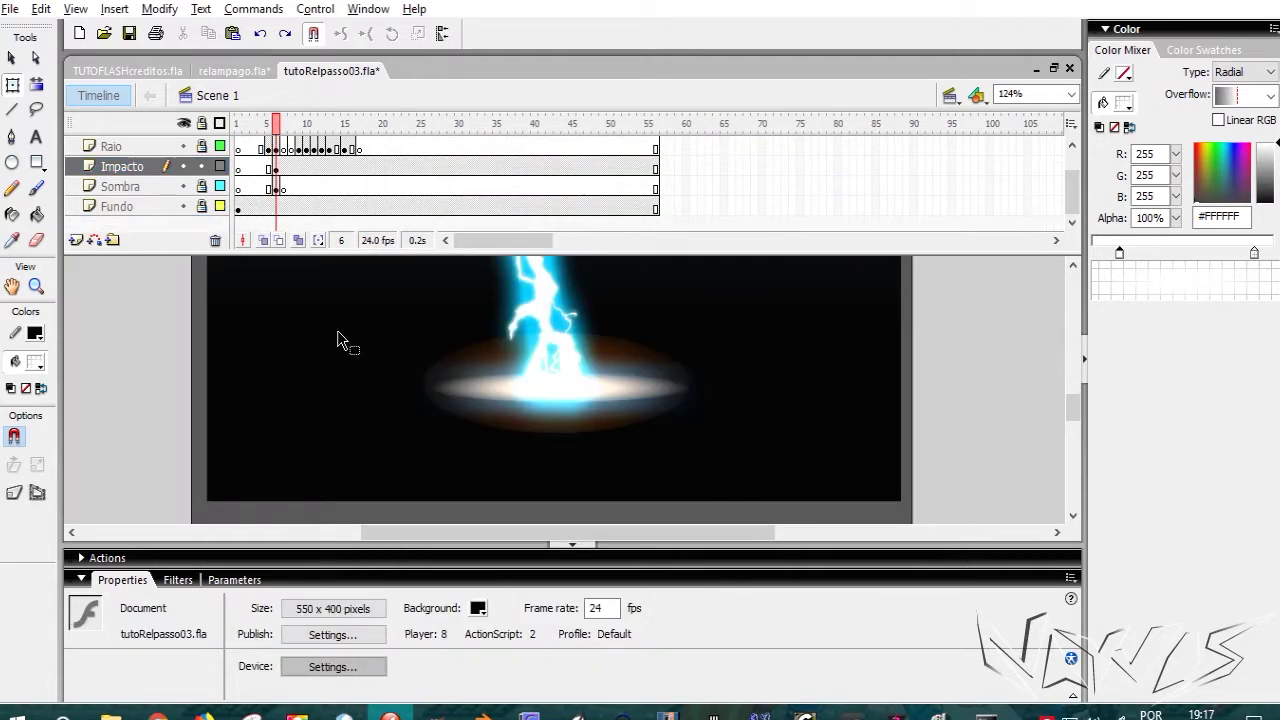
Step: Add a new layer directly above the Raio layer and name it lampejos
{"action": "left_click", "coordinate": [278, 149]}
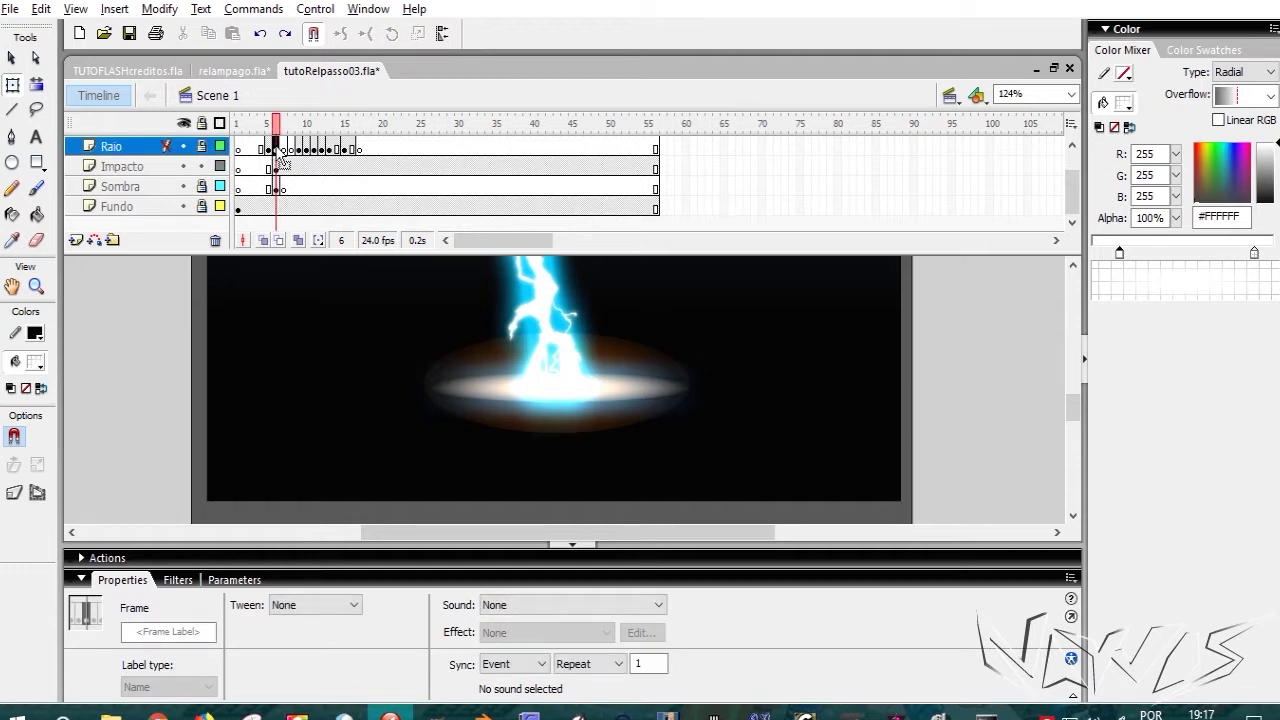
{"action": "left_click_drag", "start_coordinate": [1070, 184], "coordinate": [1067, 176]}
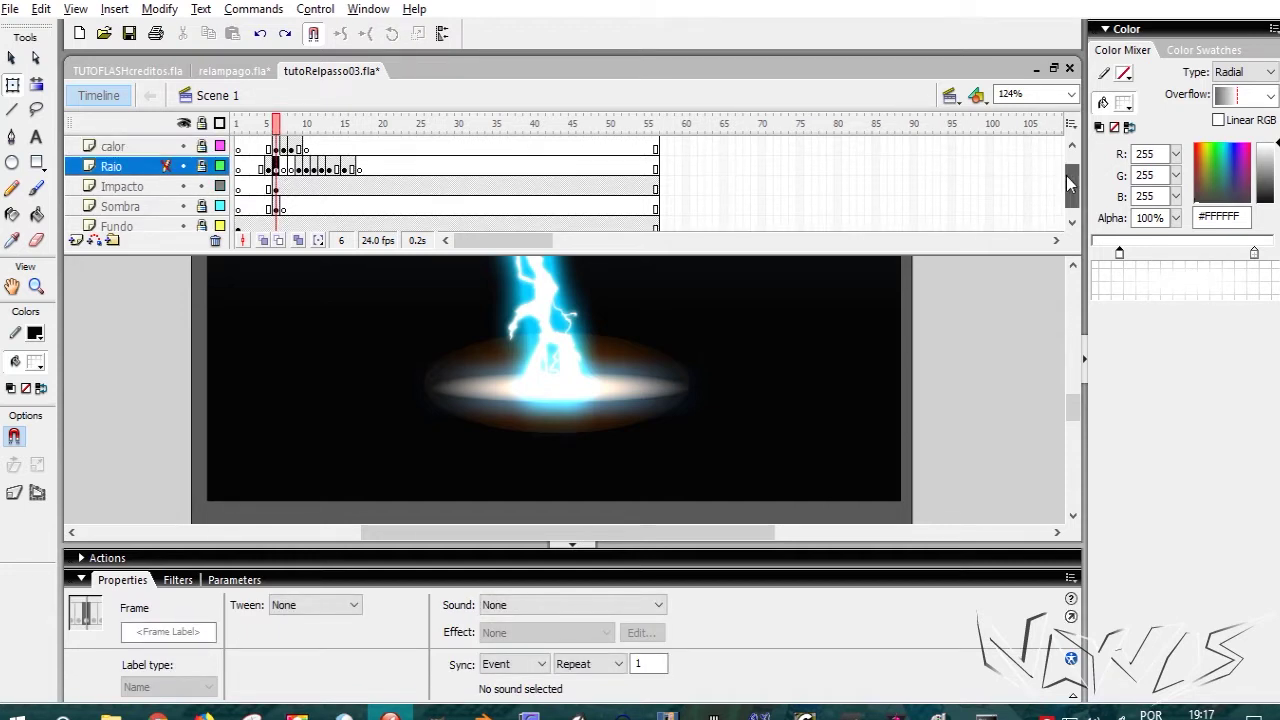
{"action": "left_click", "coordinate": [76, 241]}
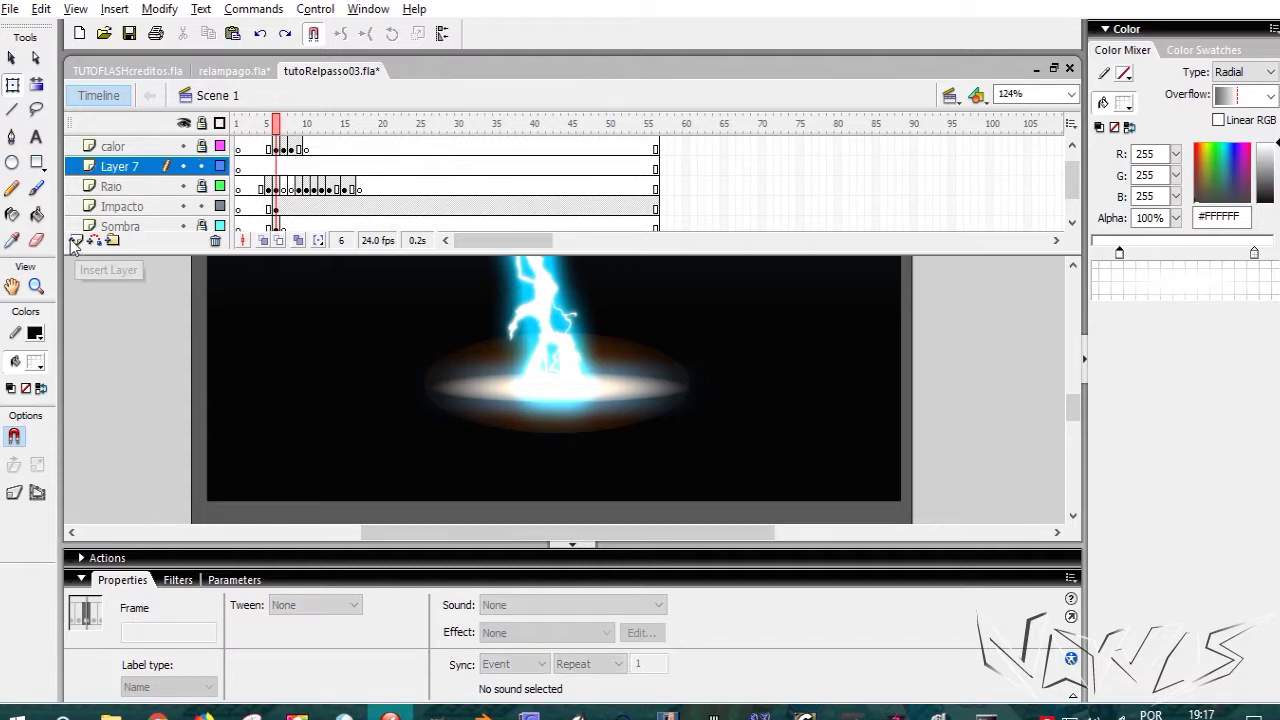
{"action": "double_click", "coordinate": [110, 168]}
{"action": "type", "text": "la"}
{"action": "type", "text": "mpejop"}
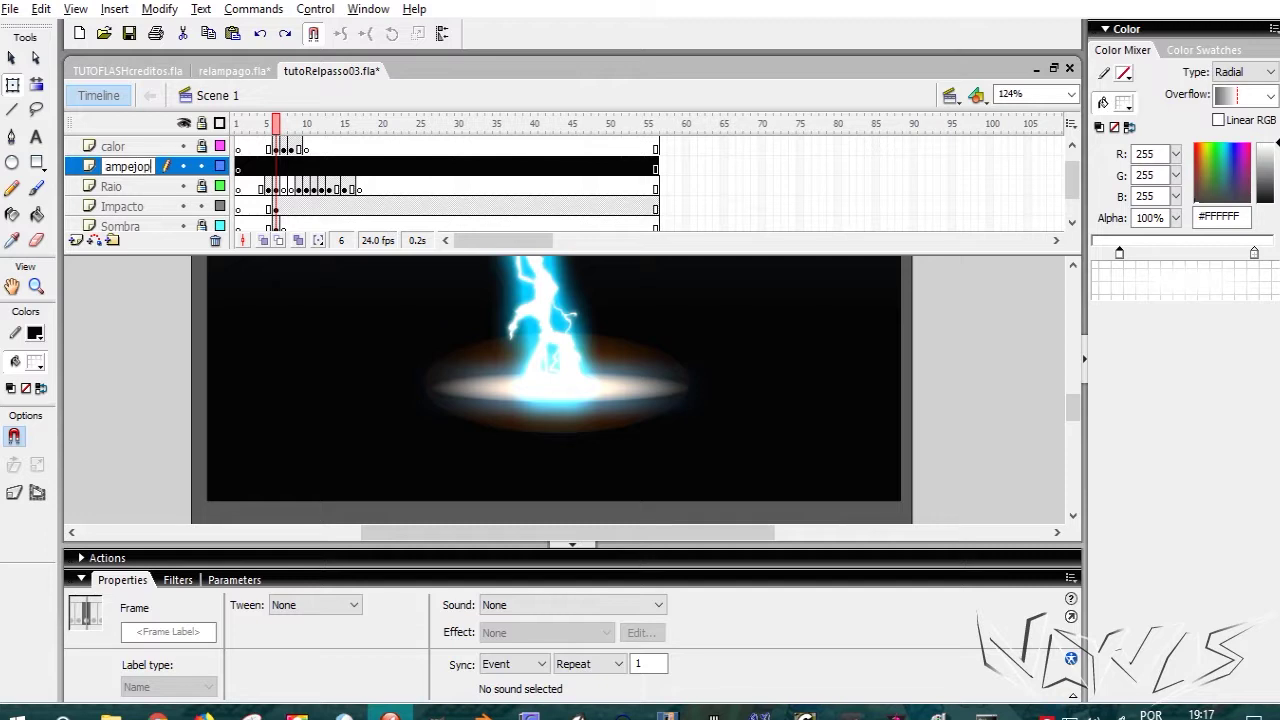
{"action": "key", "text": "Return"}
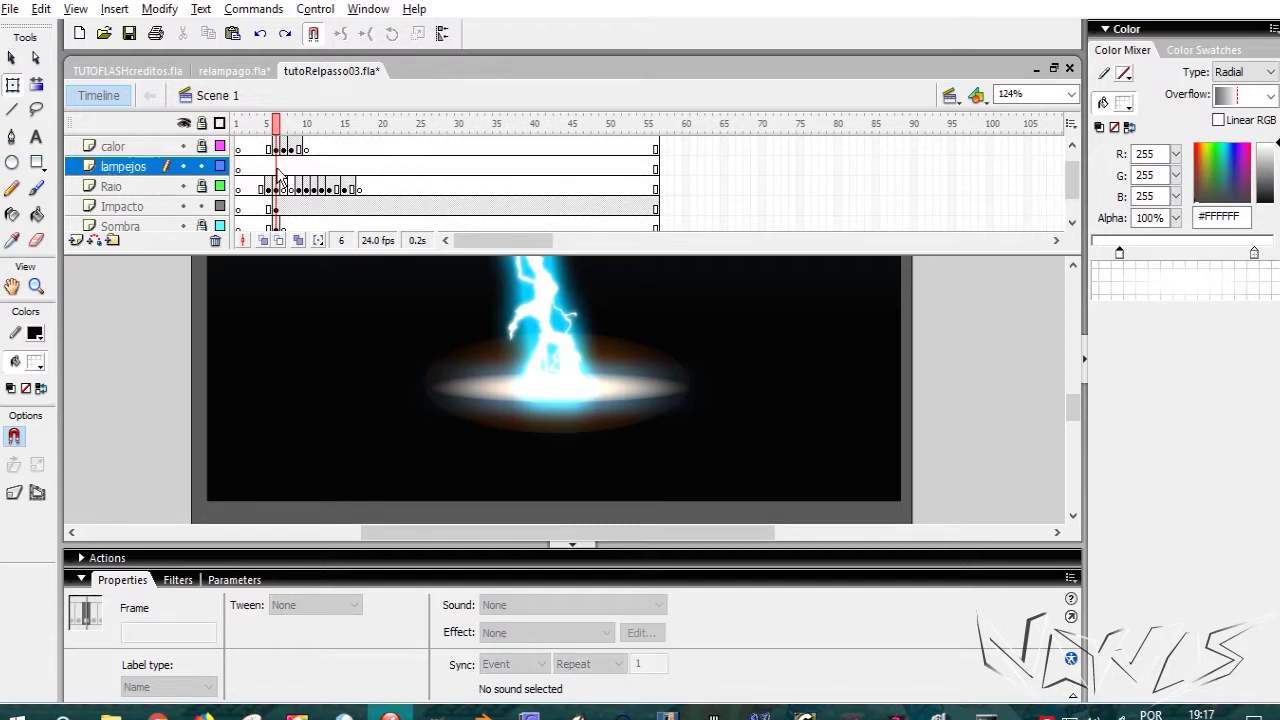
Step: Insert blank keyframes at frames 6 and 8 of the lampejos layer
{"action": "left_click", "coordinate": [278, 168]}
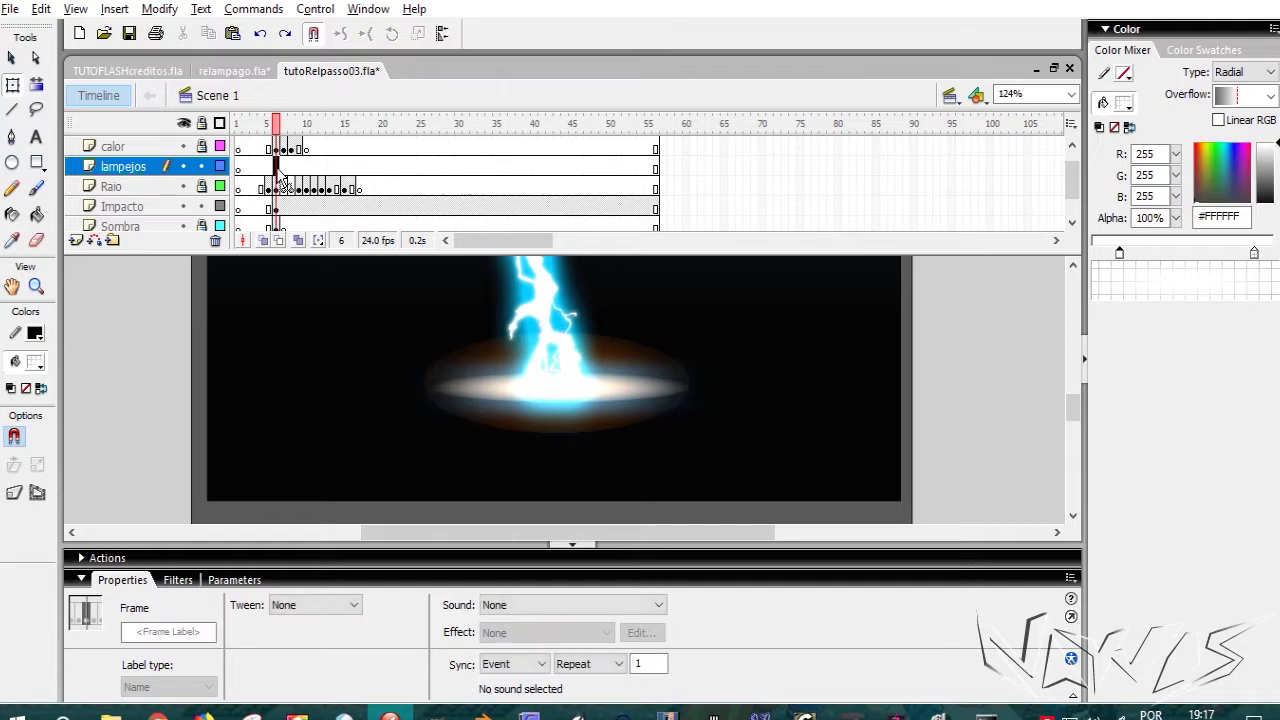
{"action": "key", "text": "F6"}
{"action": "left_click", "coordinate": [289, 168]}
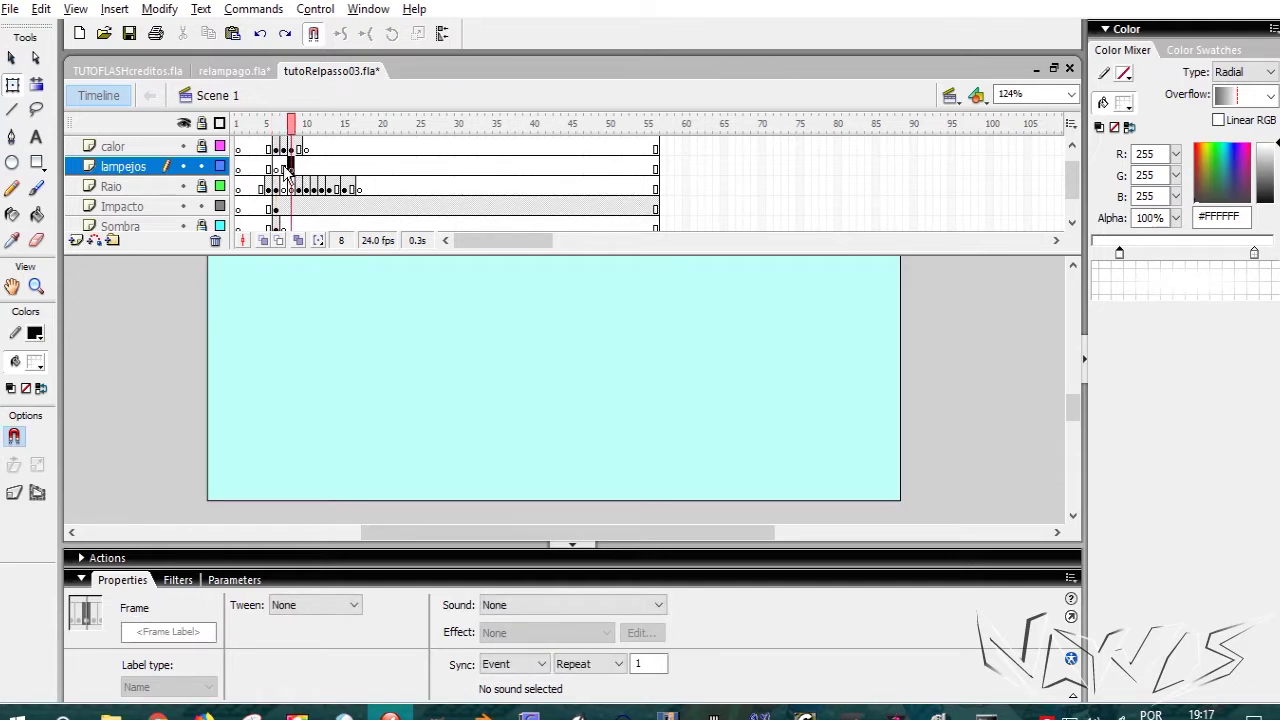
{"action": "left_click", "coordinate": [277, 169]}
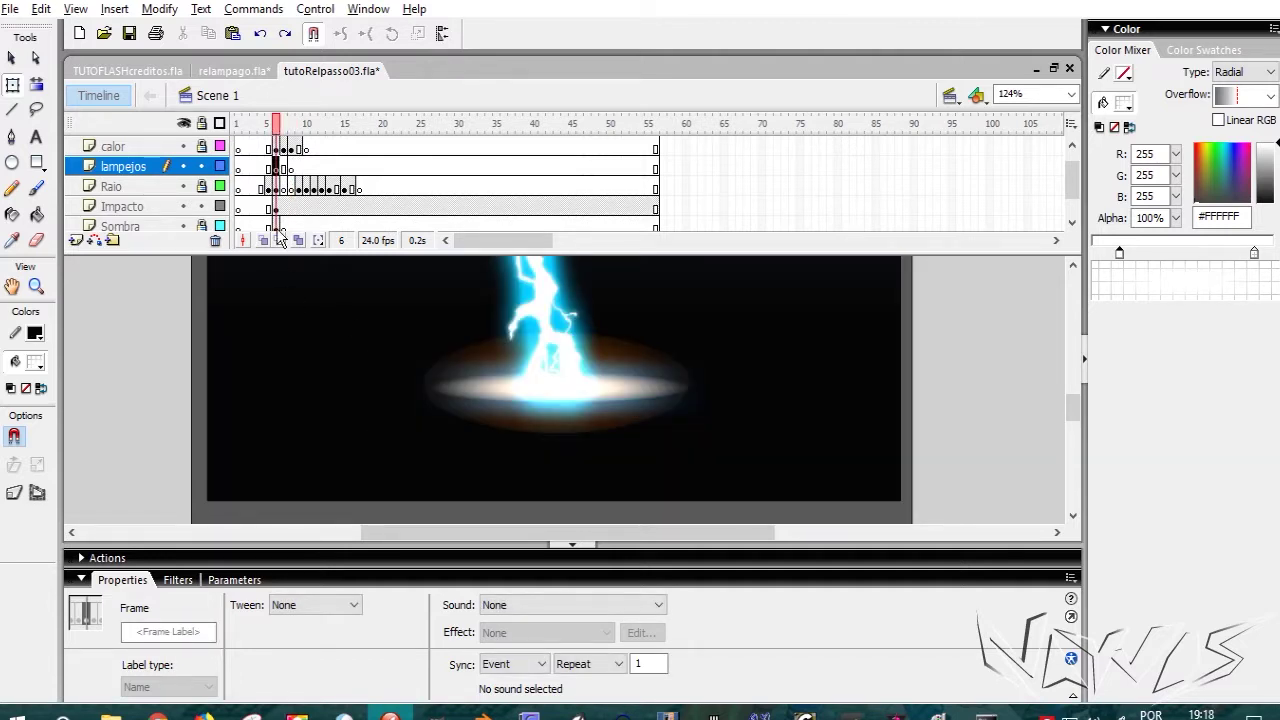
Step: Copy the glow from frame 6 of the Impacto layer and paste it in place on frame 6 of lampejos
{"action": "left_click", "coordinate": [276, 209]}
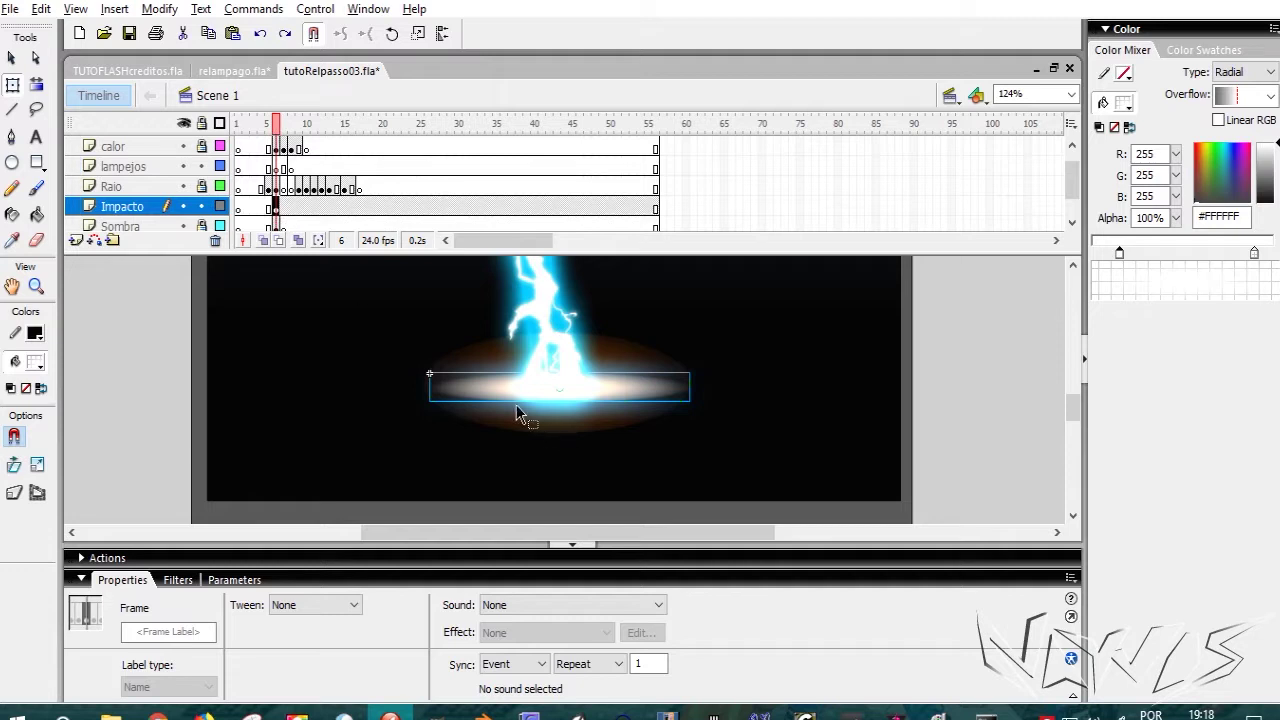
{"action": "right_click", "coordinate": [485, 393]}
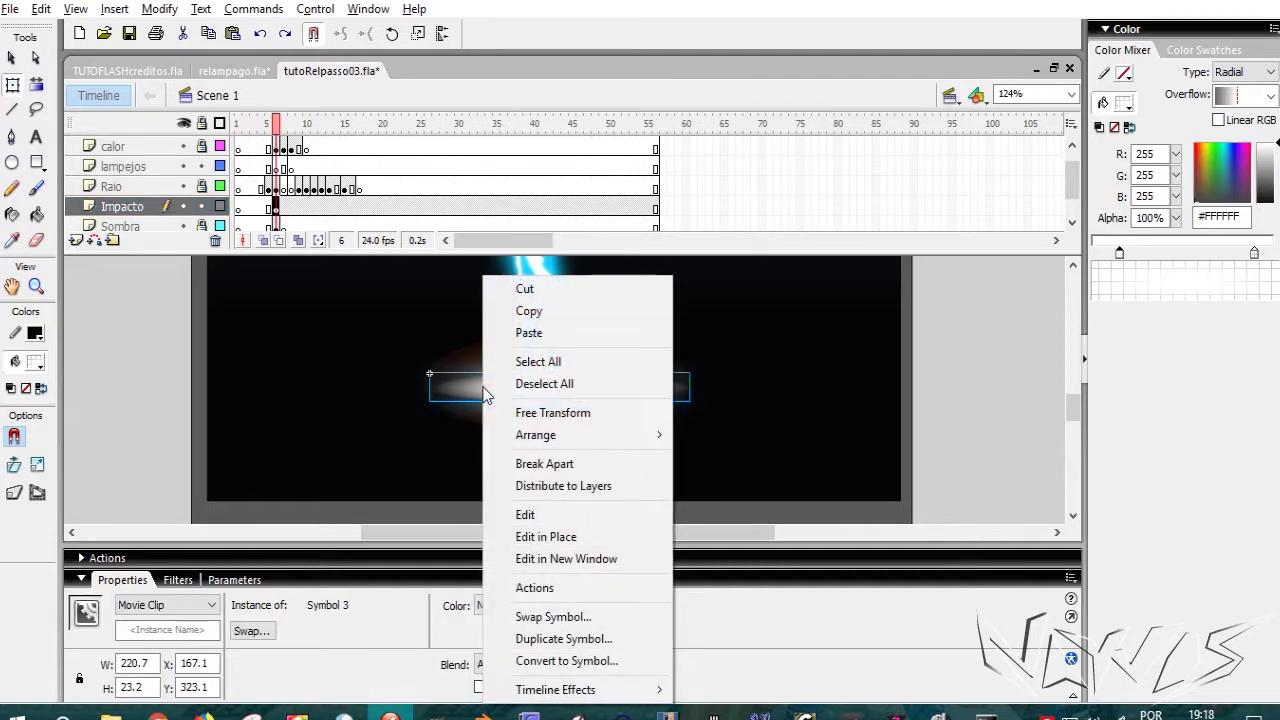
{"action": "left_click", "coordinate": [520, 309]}
{"action": "left_click", "coordinate": [278, 169]}
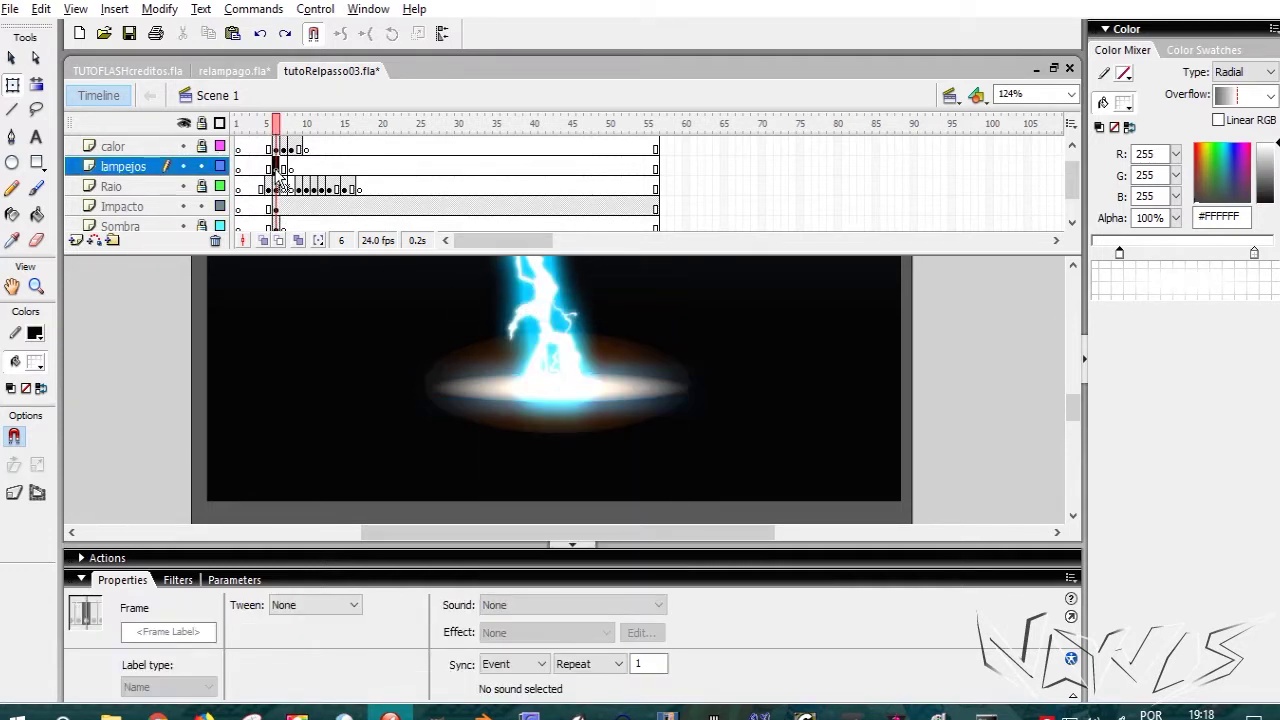
{"action": "left_click", "coordinate": [150, 316]}
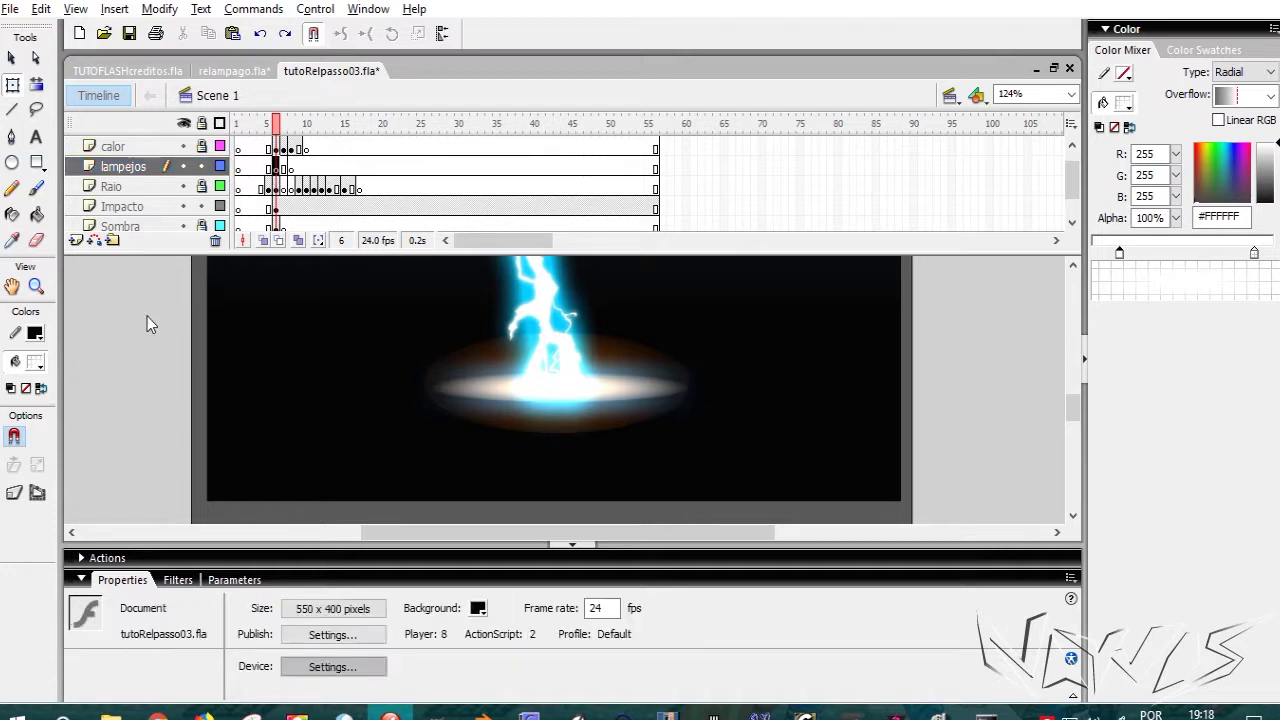
{"action": "right_click", "coordinate": [150, 316]}
{"action": "left_click", "coordinate": [209, 396]}
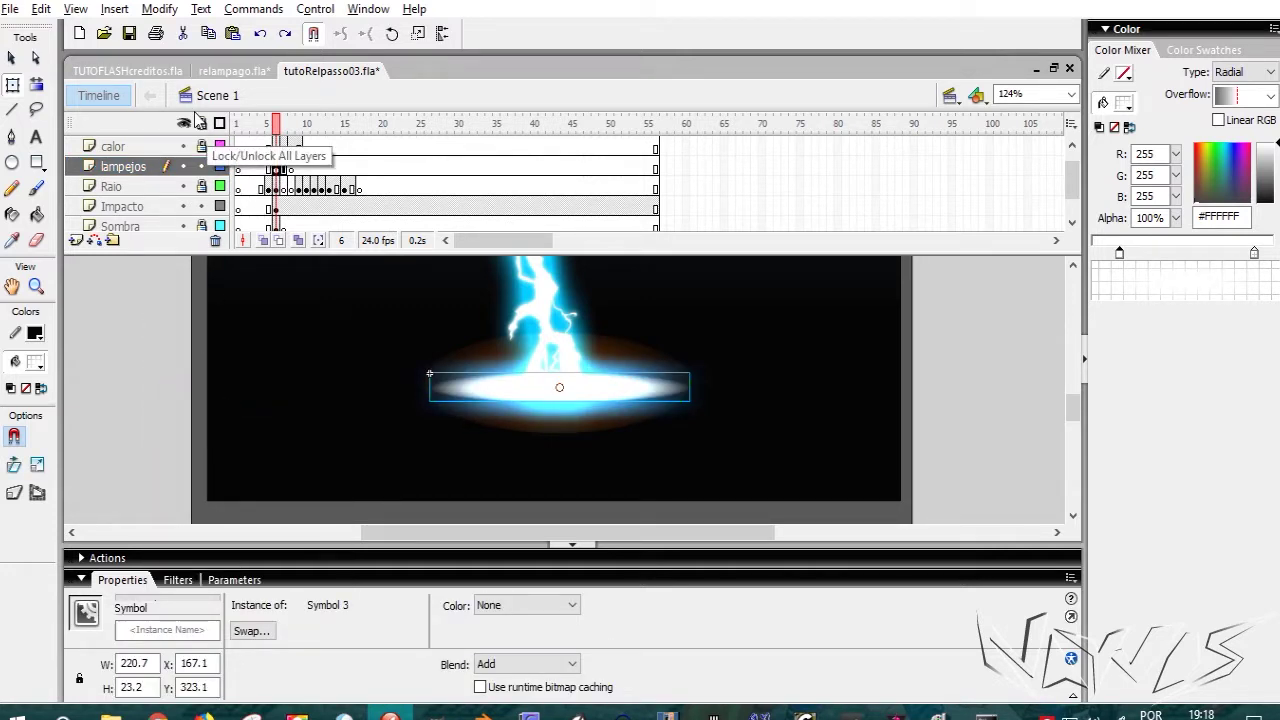
Step: Flatten the pasted glow on frame 6 of lampejos to about 6 px high and widen it to about 316 px
{"action": "left_click", "coordinate": [279, 167]}
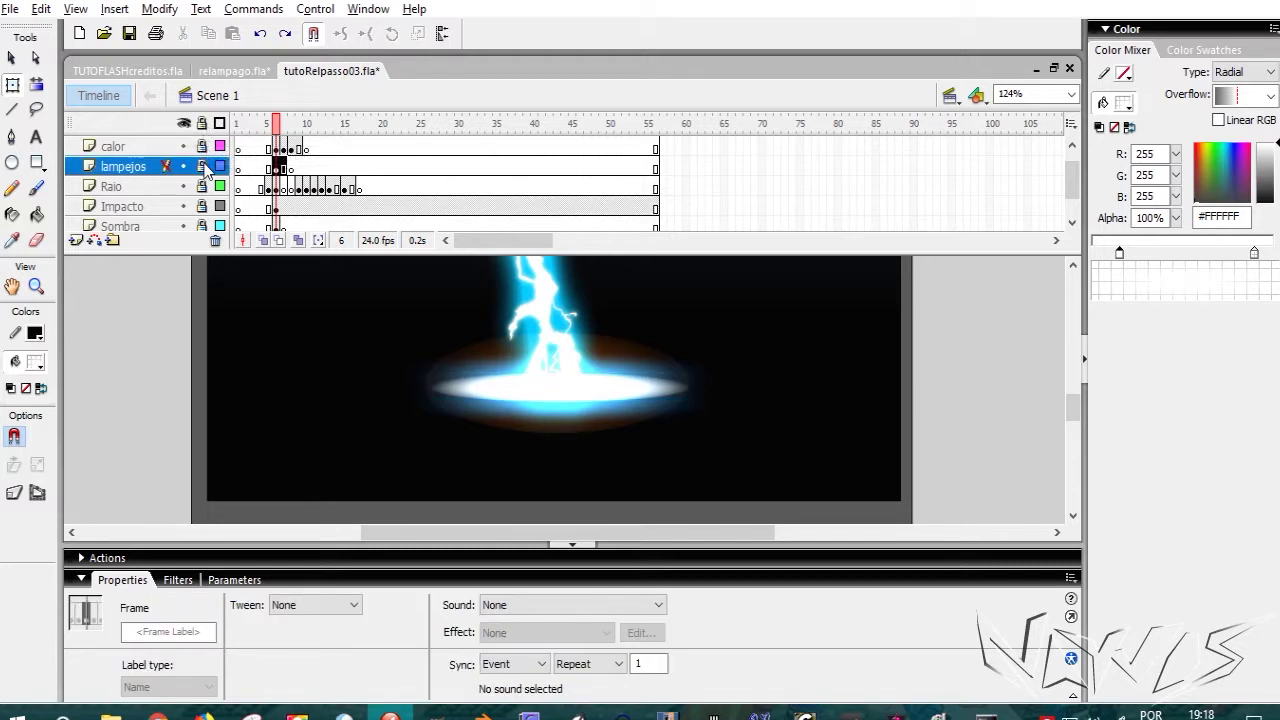
{"action": "left_click", "coordinate": [13, 85]}
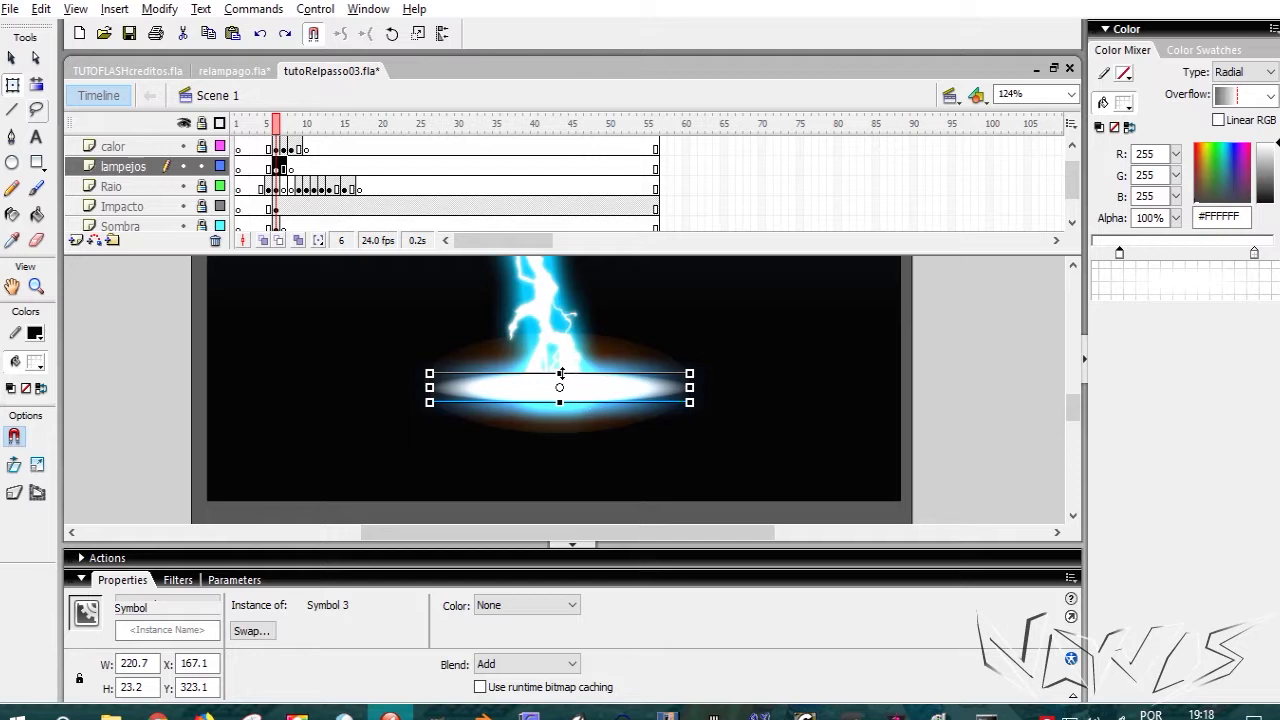
{"action": "left_click_drag", "start_coordinate": [560, 373], "coordinate": [563, 383]}
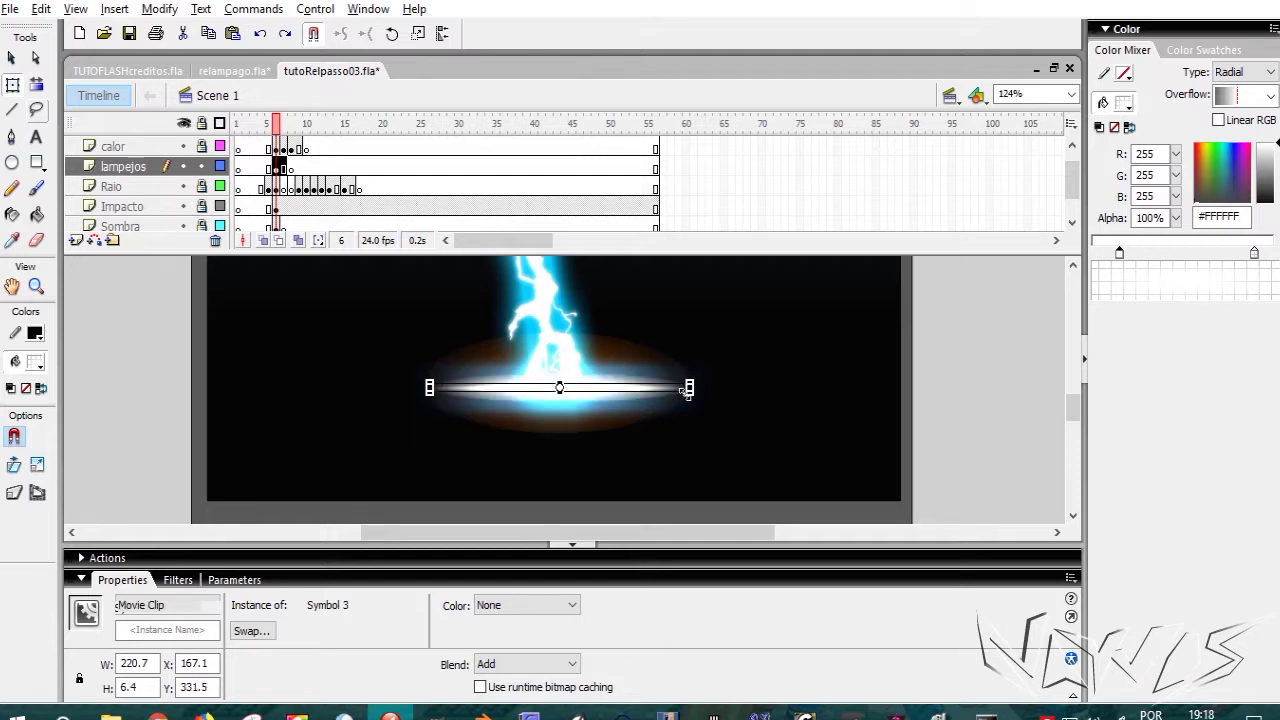
{"action": "left_click_drag", "start_coordinate": [692, 389], "coordinate": [745, 397]}
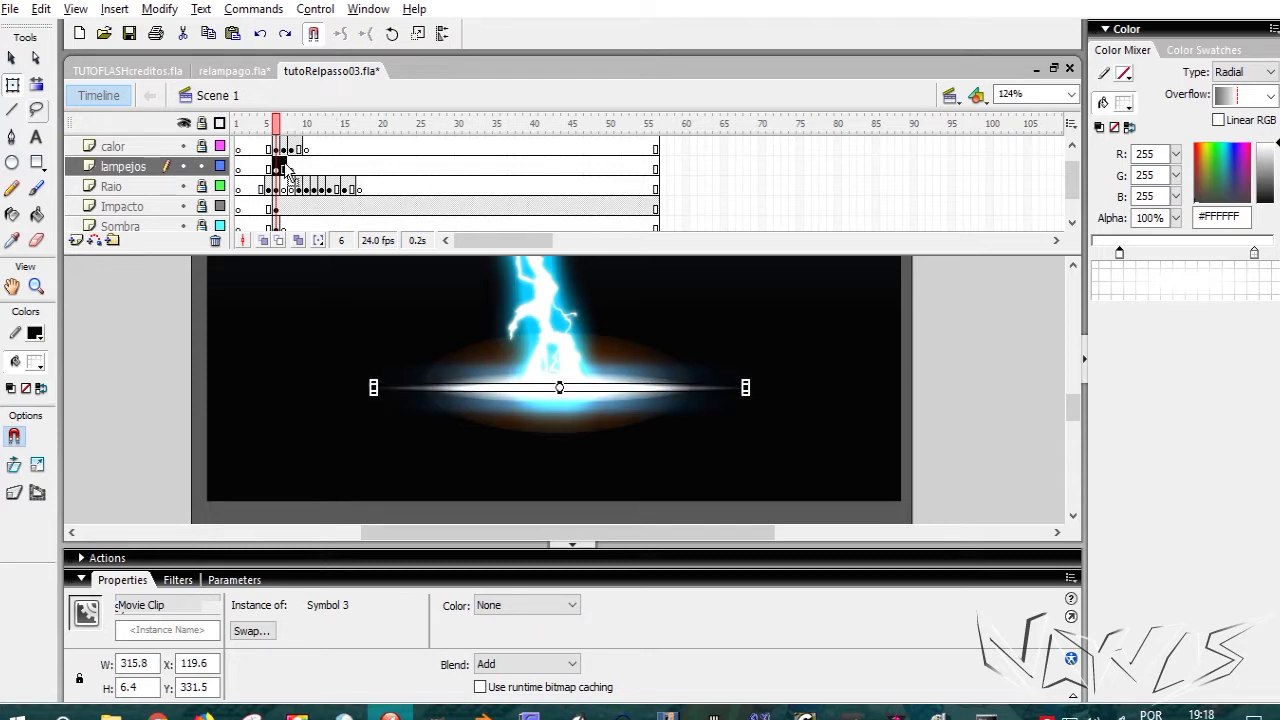
Step: Add a keyframe at frame 7 of lampejos and narrow its thin glow to about 156 px wide
{"action": "left_click", "coordinate": [284, 167]}
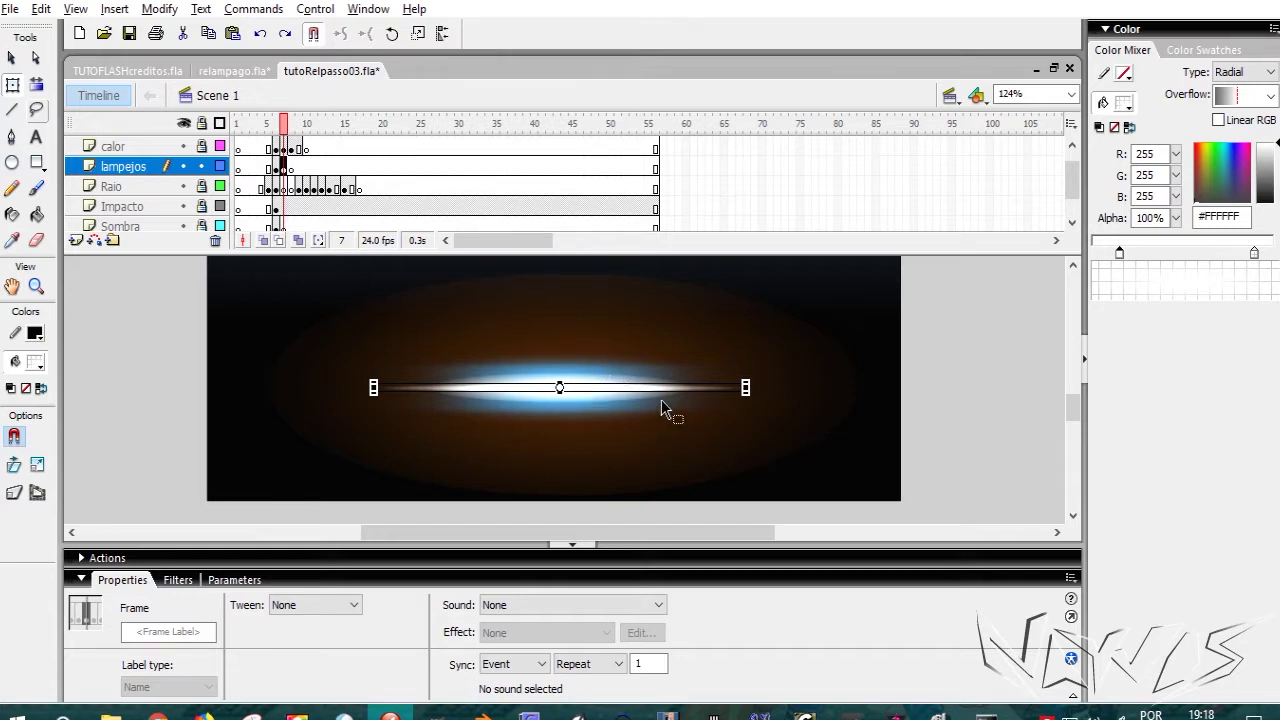
{"action": "left_click_drag", "start_coordinate": [746, 387], "coordinate": [652, 386]}
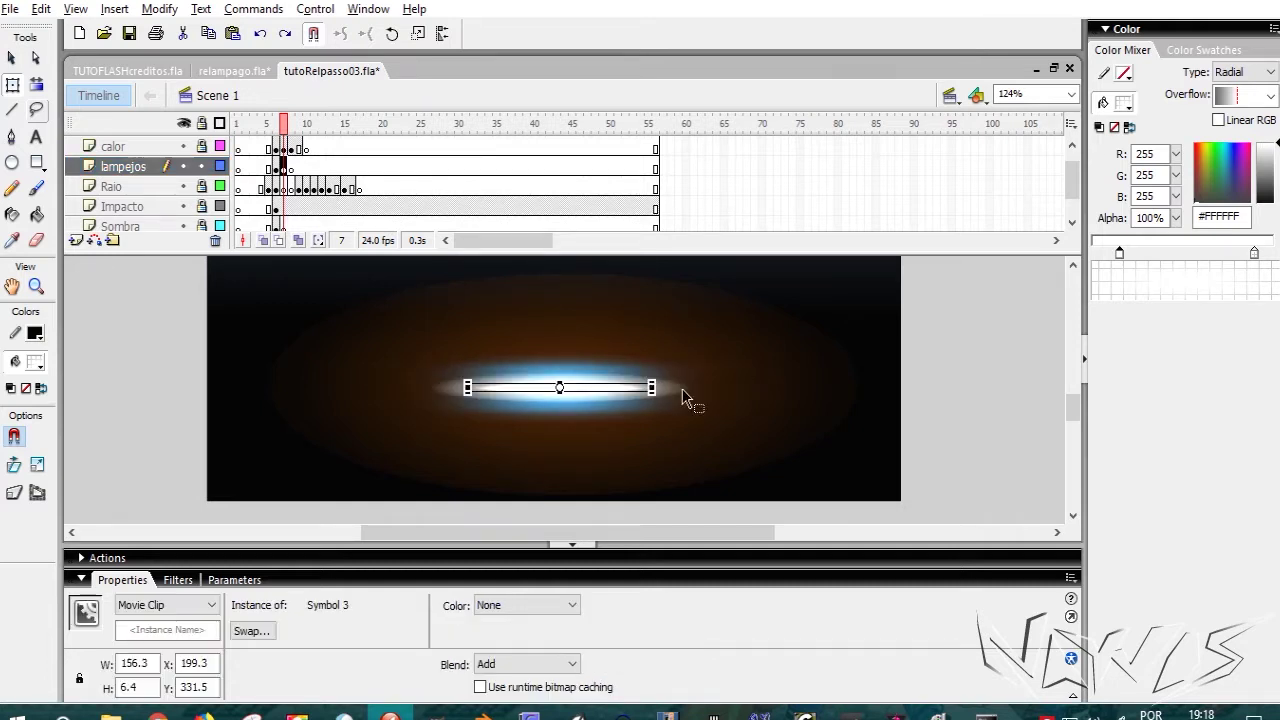
{"action": "left_click", "coordinate": [982, 412]}
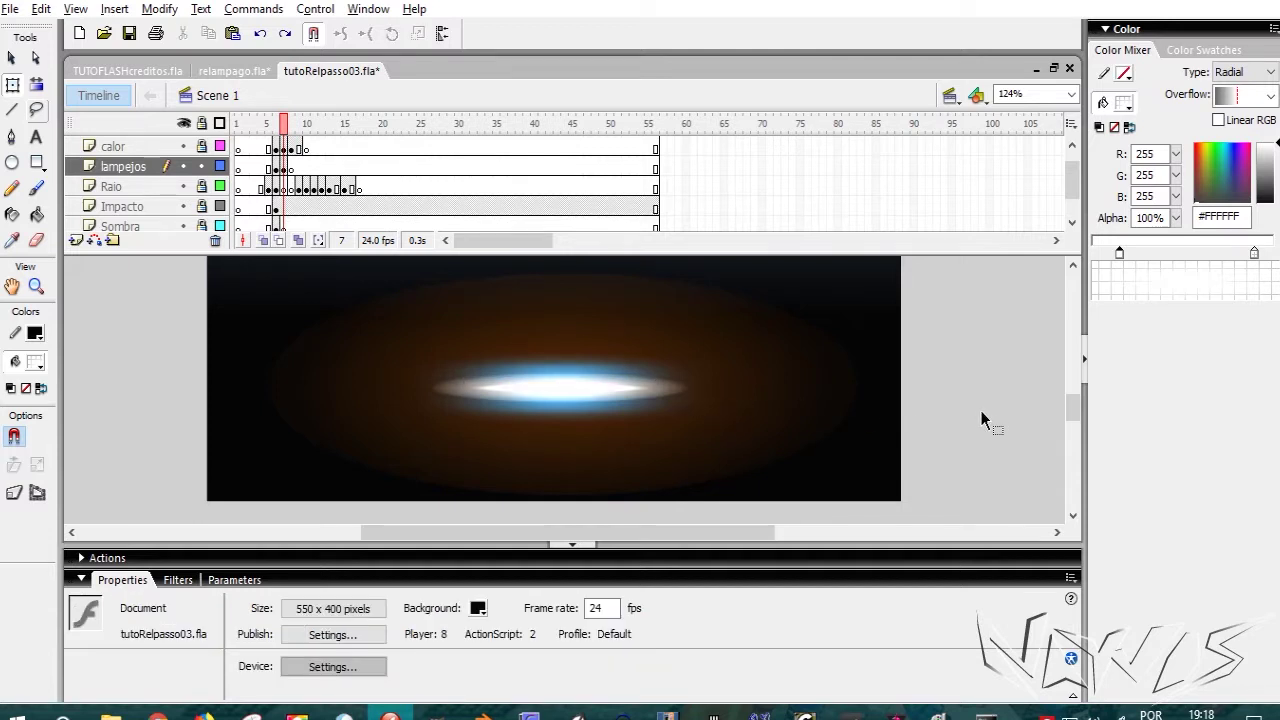
Step: Play the timeline from frame 5 and test the movie twice to check the new lampejos flashes
{"action": "left_click", "coordinate": [297, 170]}
{"action": "mouse_move", "coordinate": [297, 124]}
{"action": "left_mouse_down"}
{"action": "mouse_move", "coordinate": [265, 130]}
{"action": "mouse_move", "coordinate": [291, 128]}
{"action": "left_mouse_up"}
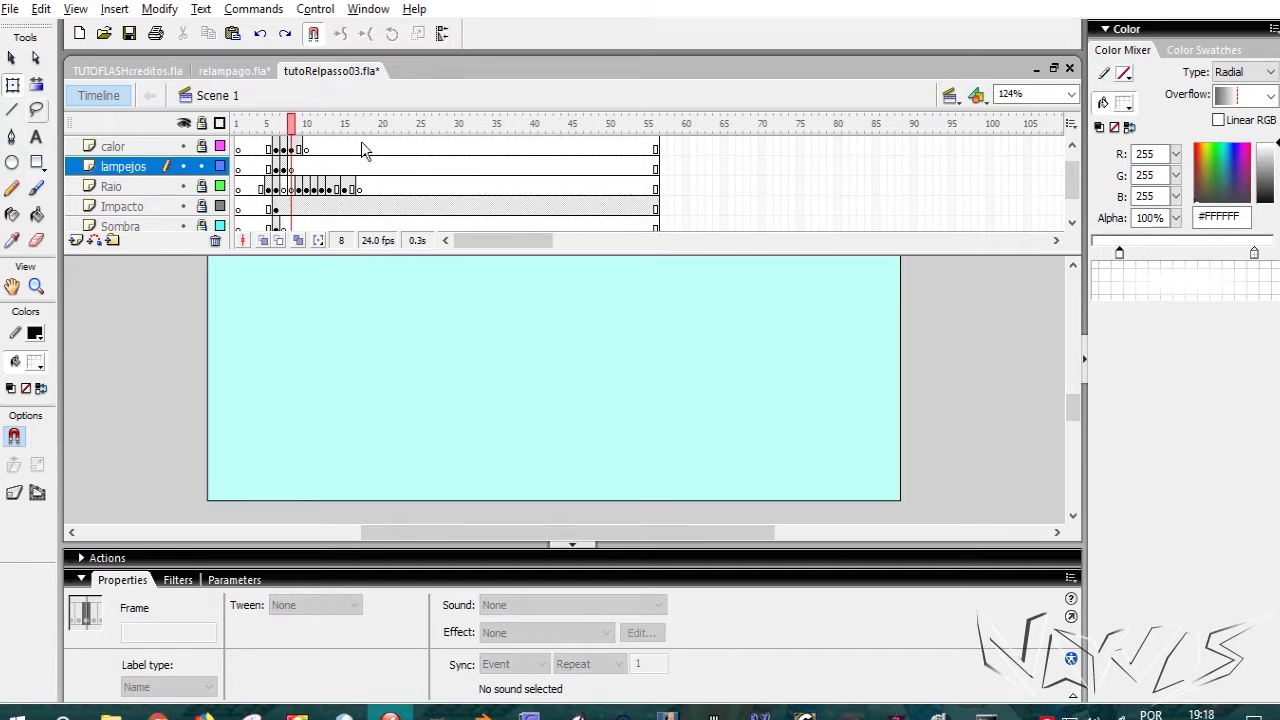
{"action": "left_click", "coordinate": [266, 123]}
{"action": "key", "text": "Return"}
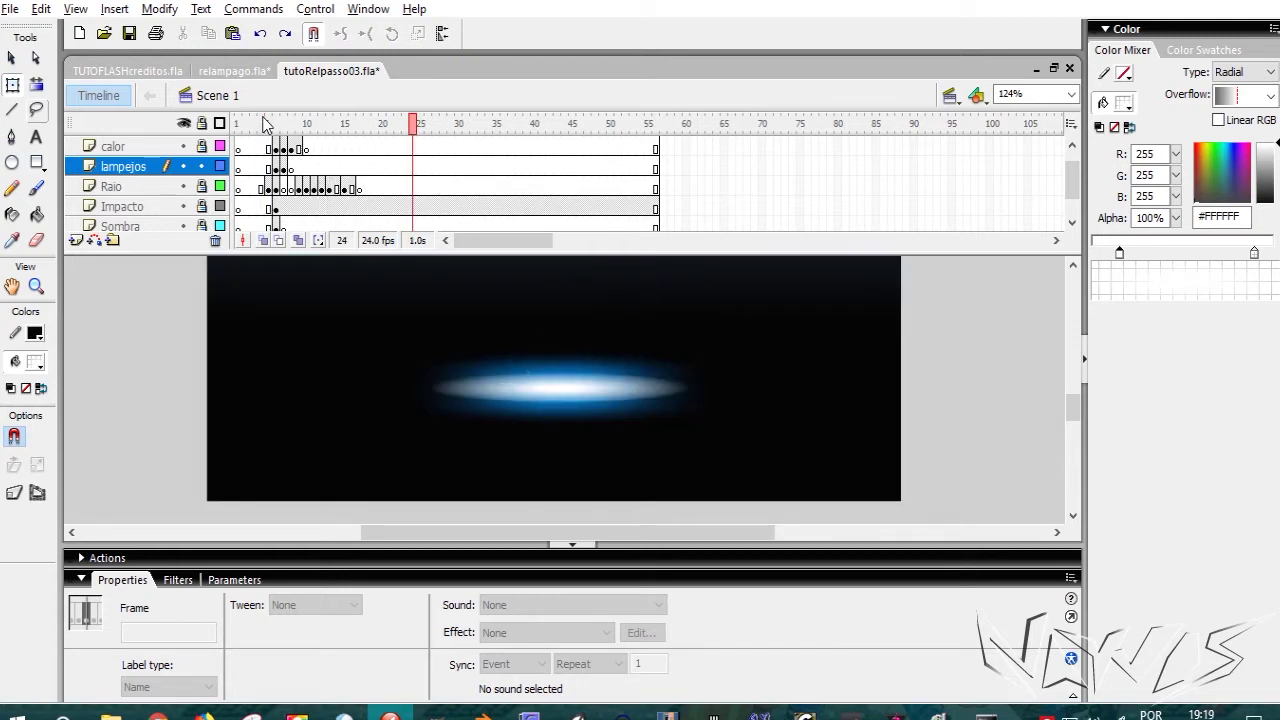
{"action": "key", "text": "ctrl+Return"}
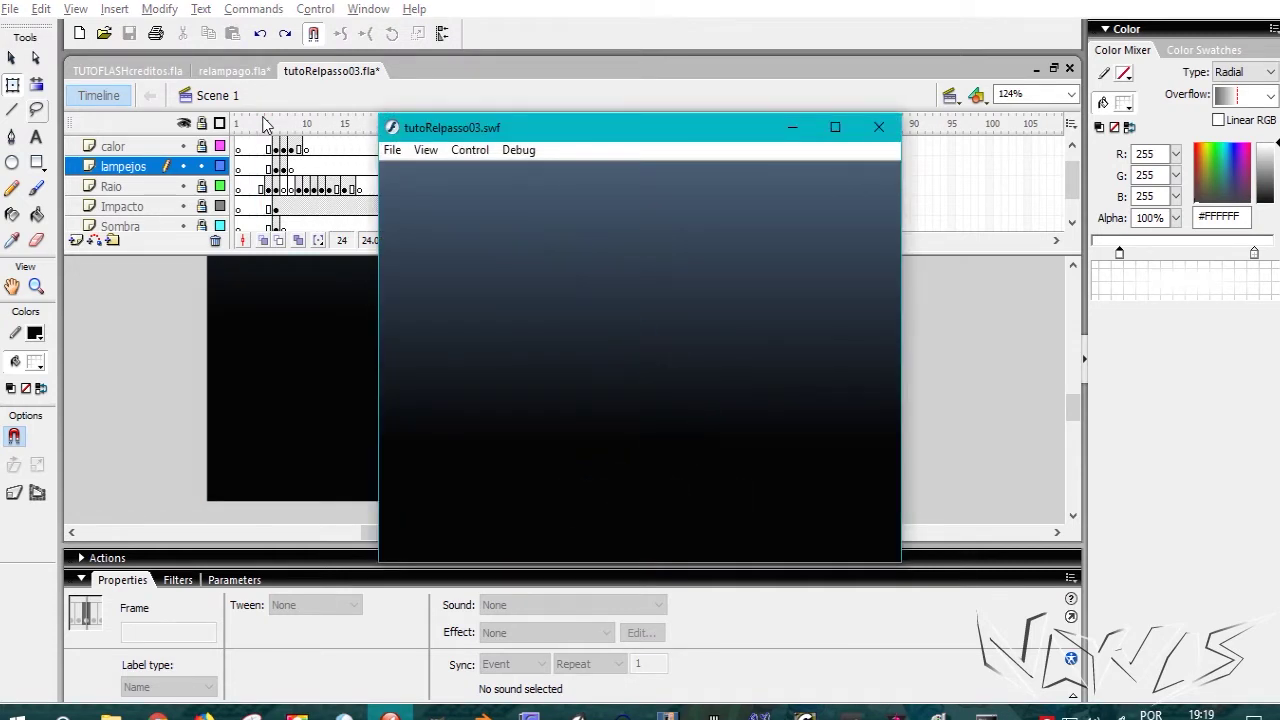
{"action": "left_click", "coordinate": [879, 127]}
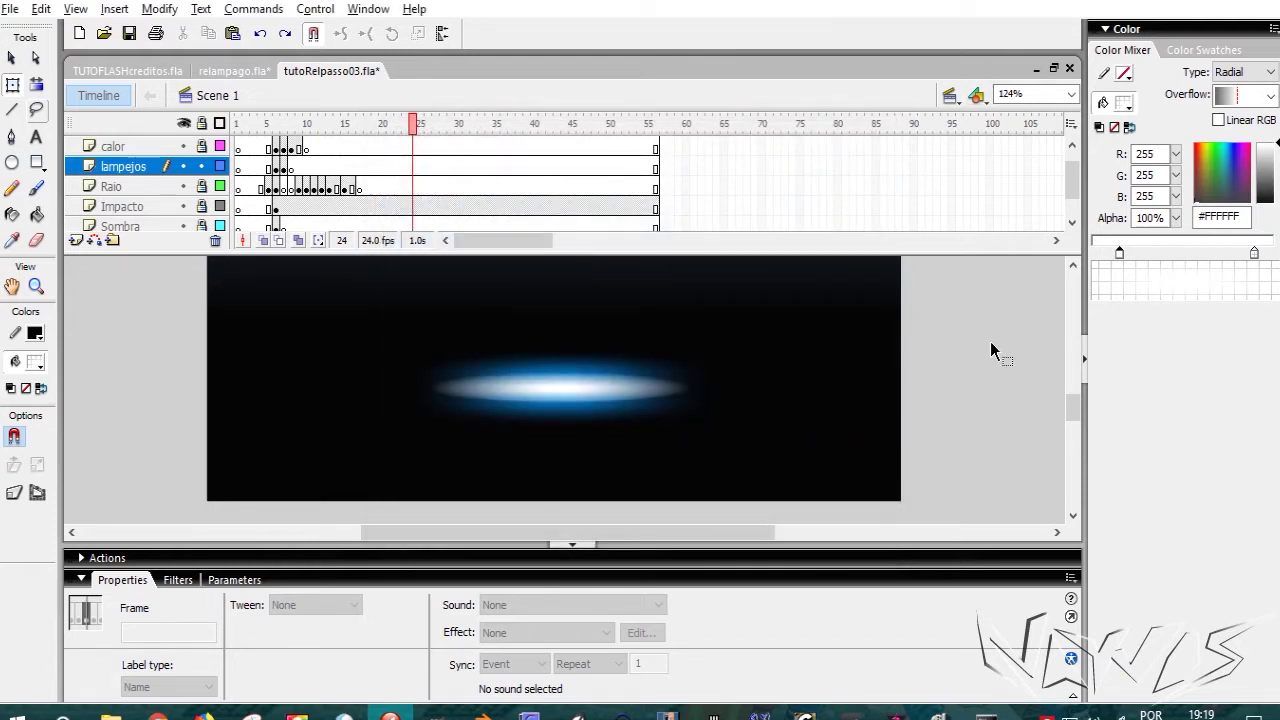
{"action": "key", "text": "ctrl+Return"}
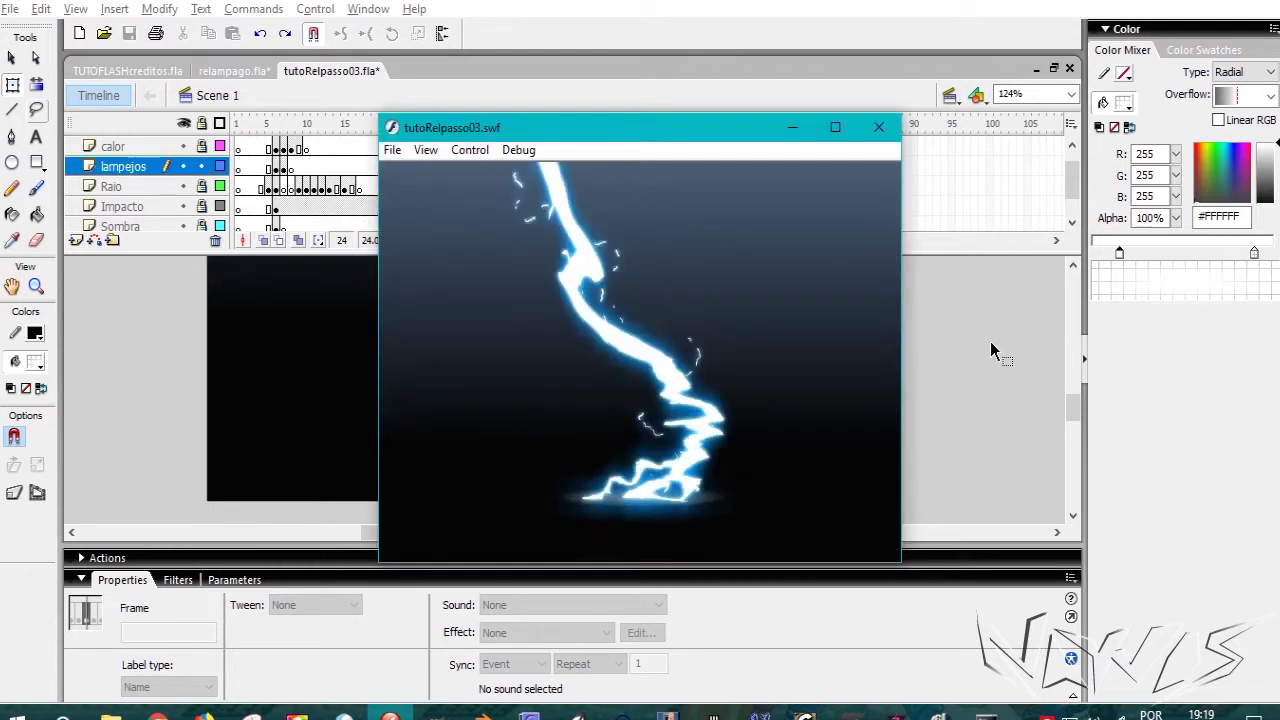